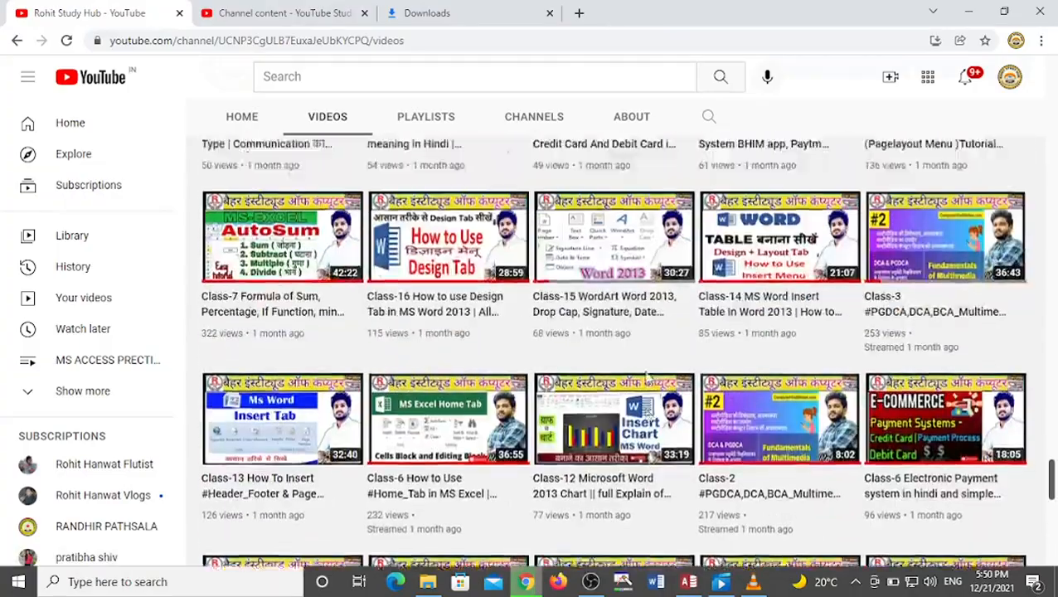
scroll(649, 377, up, 5)
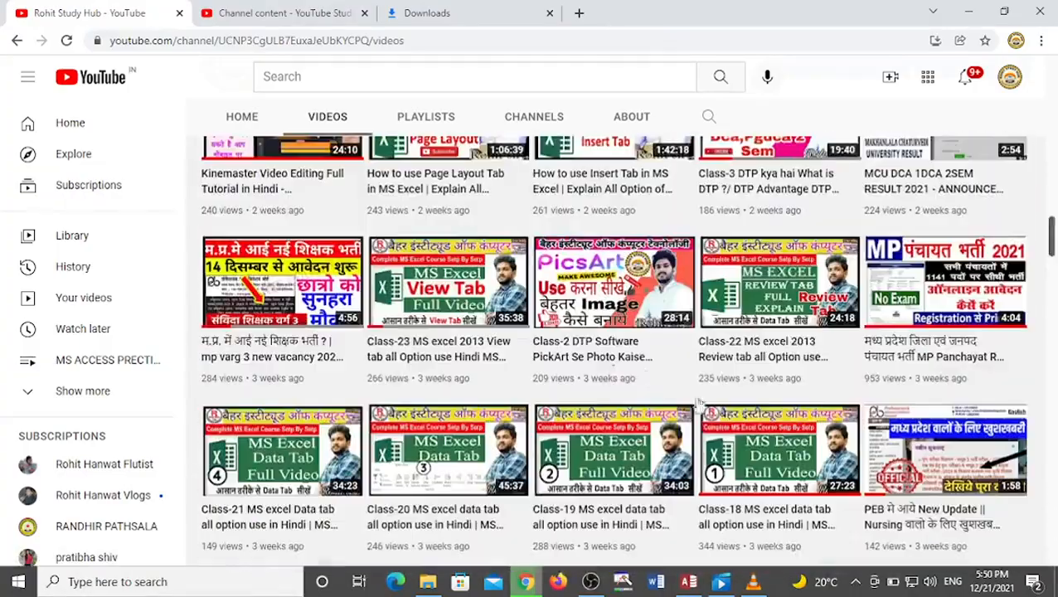
click(688, 581)
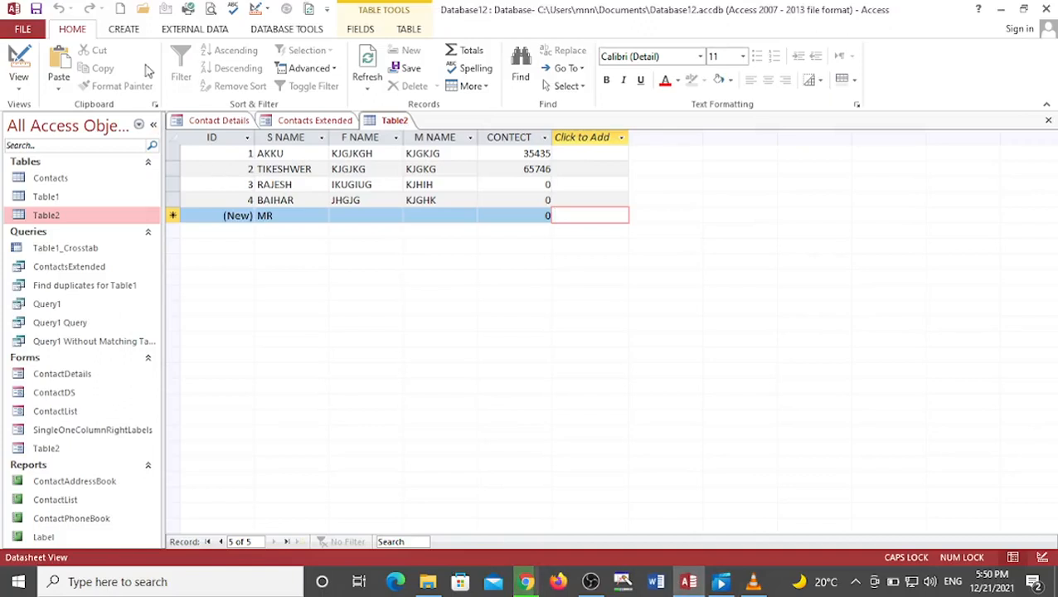
click(132, 32)
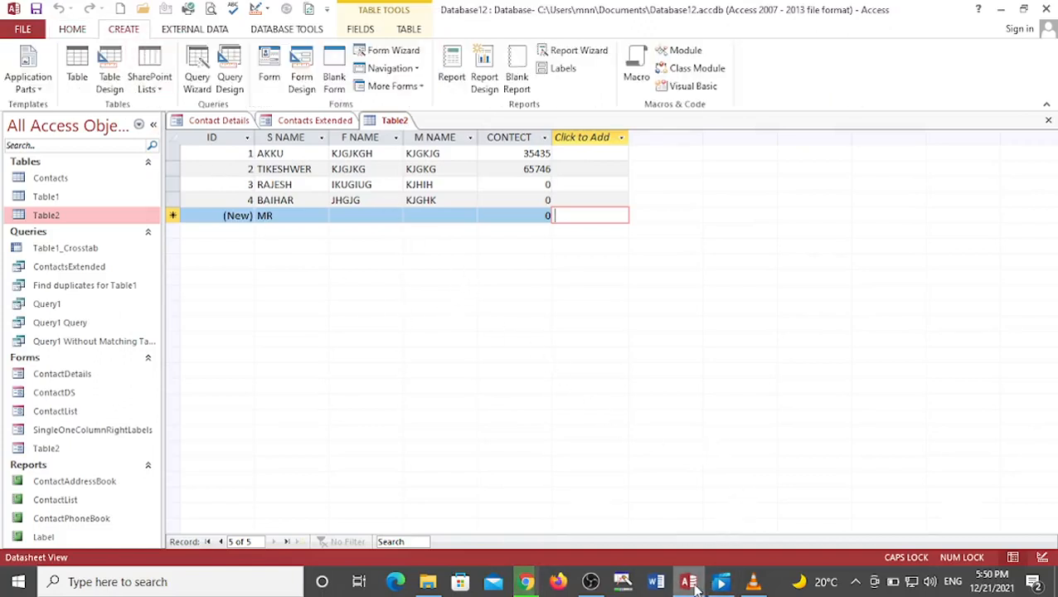
mouse_move(689, 586)
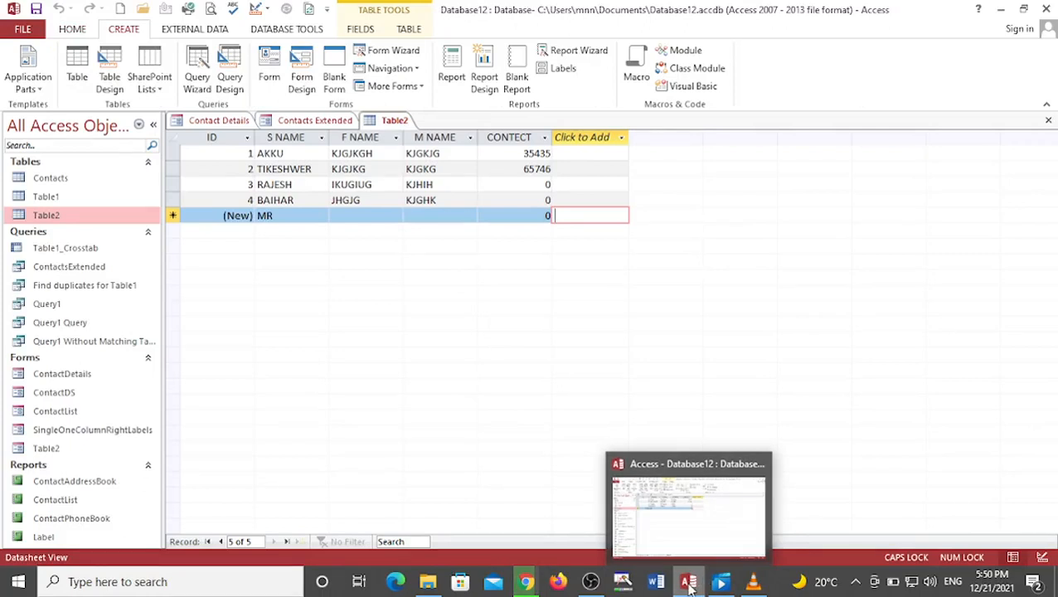
click(526, 582)
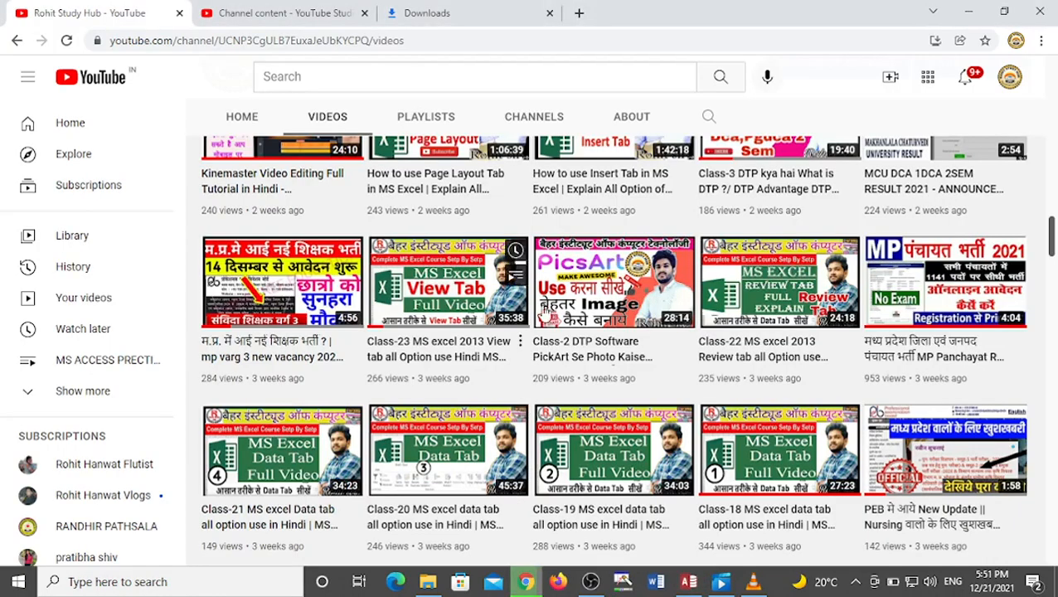
scroll(546, 310, up, 20)
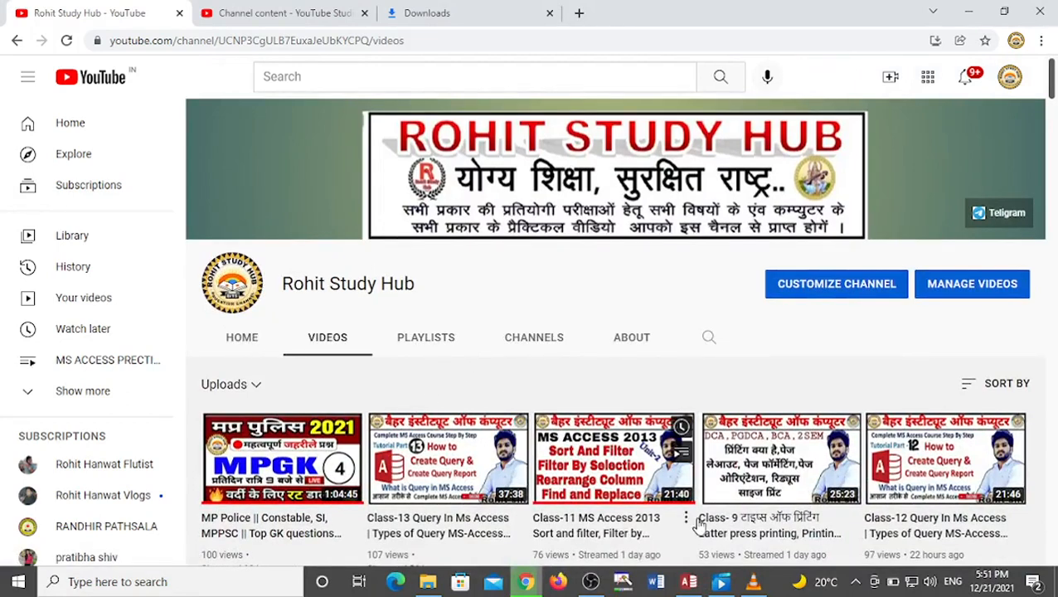
click(688, 581)
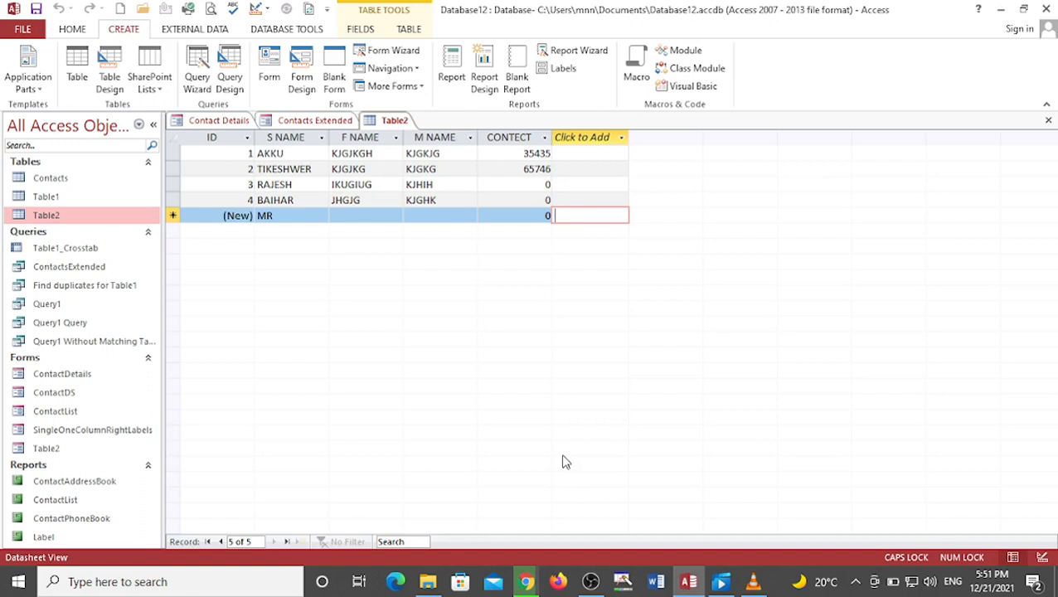
Step: Open Table1 in Datasheet View from the navigation pane
click(111, 199)
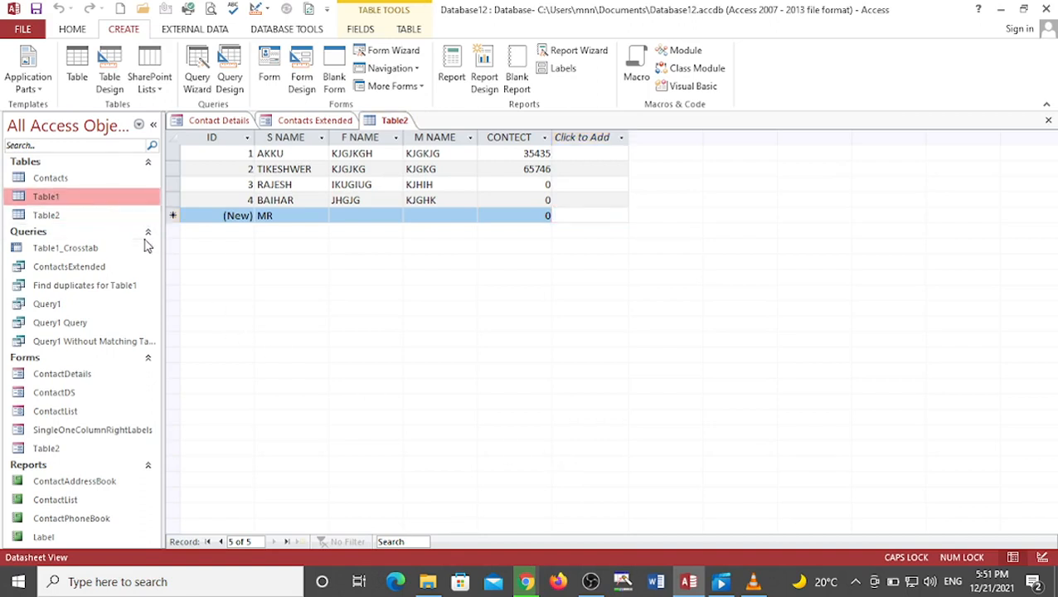
right_click(66, 204)
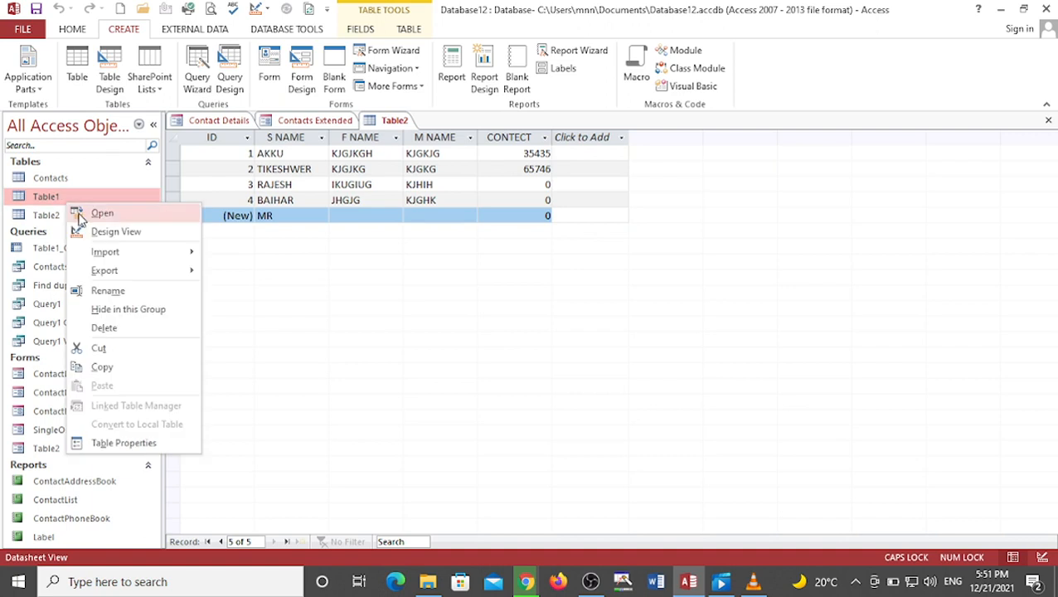
click(99, 213)
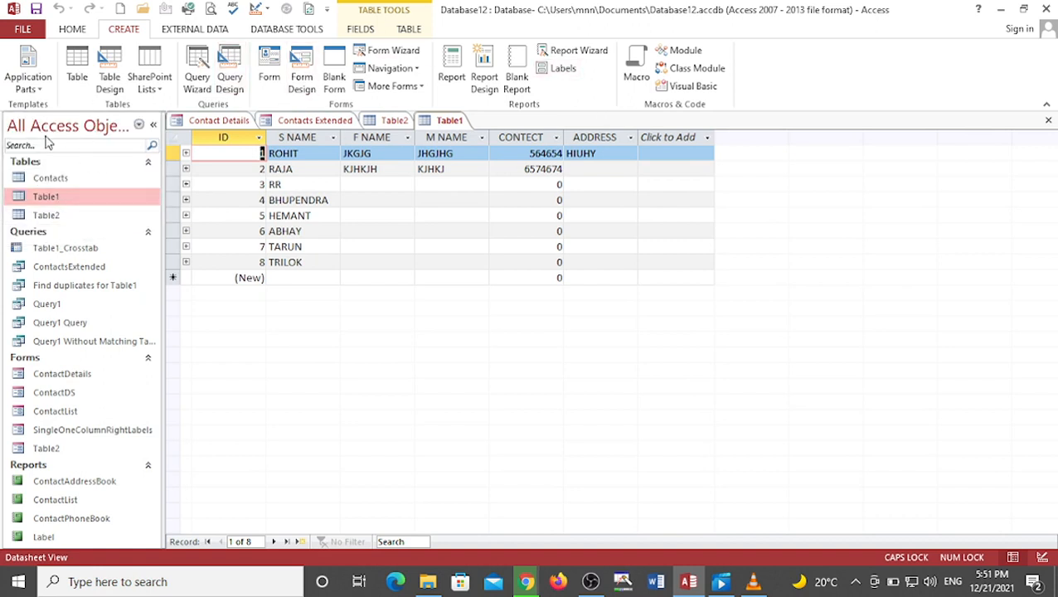
Step: Create a new form based on Table1 using the Form tool
click(39, 87)
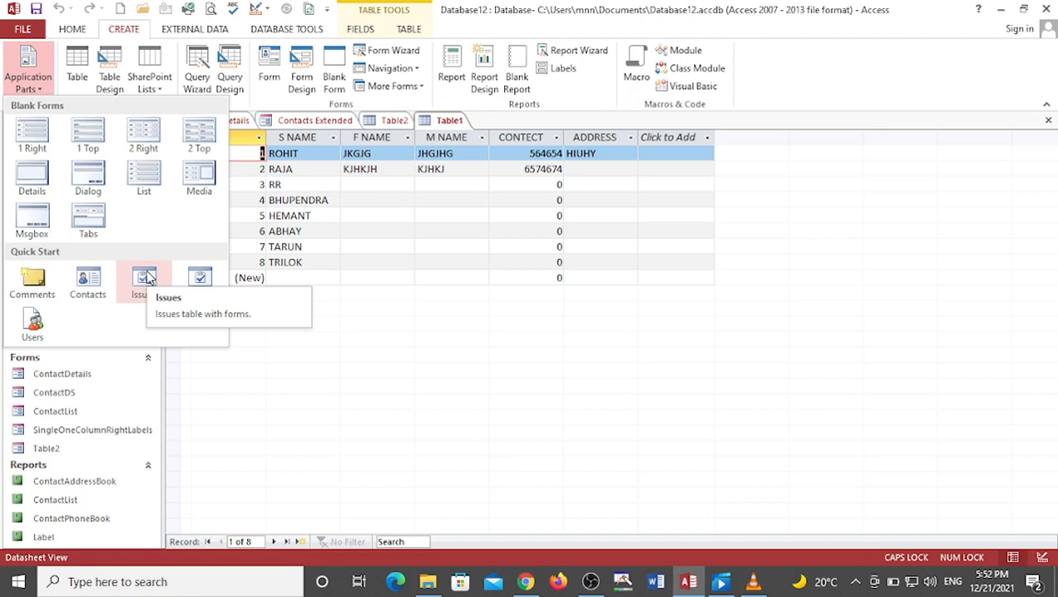
click(410, 233)
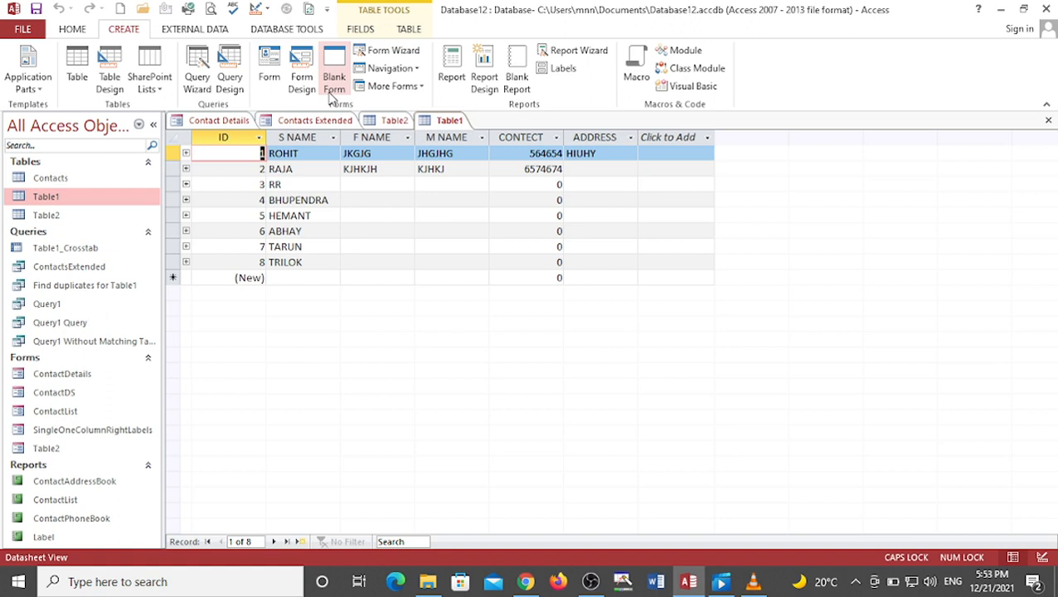
click(270, 66)
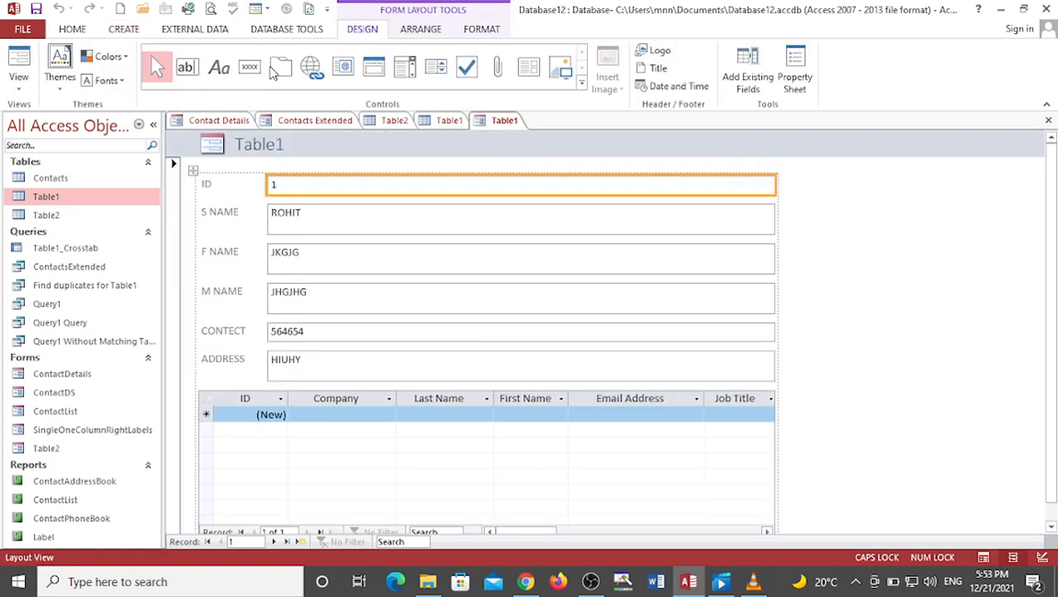
Step: Examine the new form's fields and its embedded subform in Layout View
scroll(460, 291, down, 1)
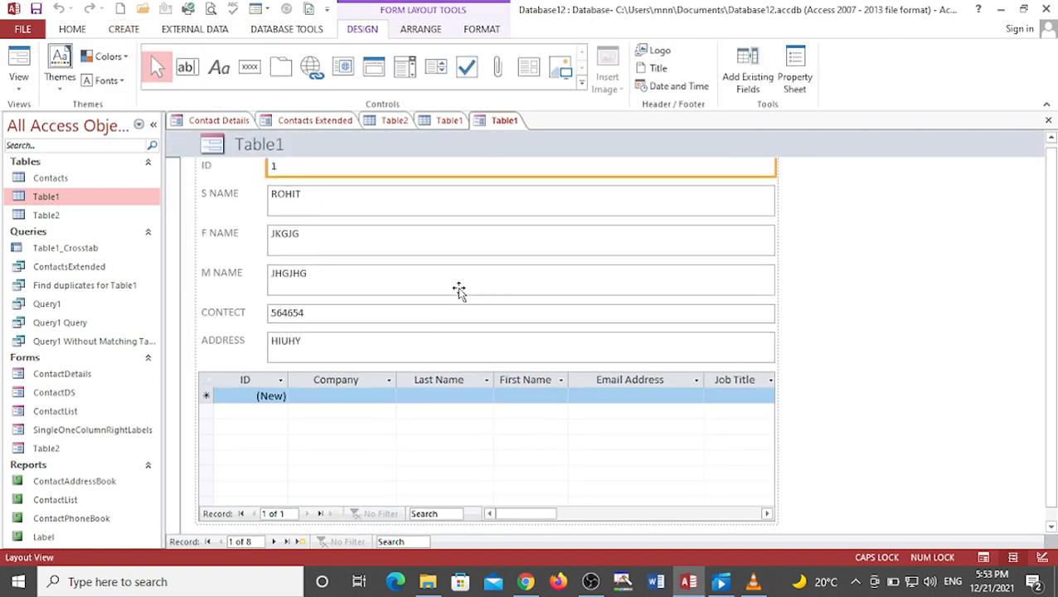
scroll(404, 331, up, 1)
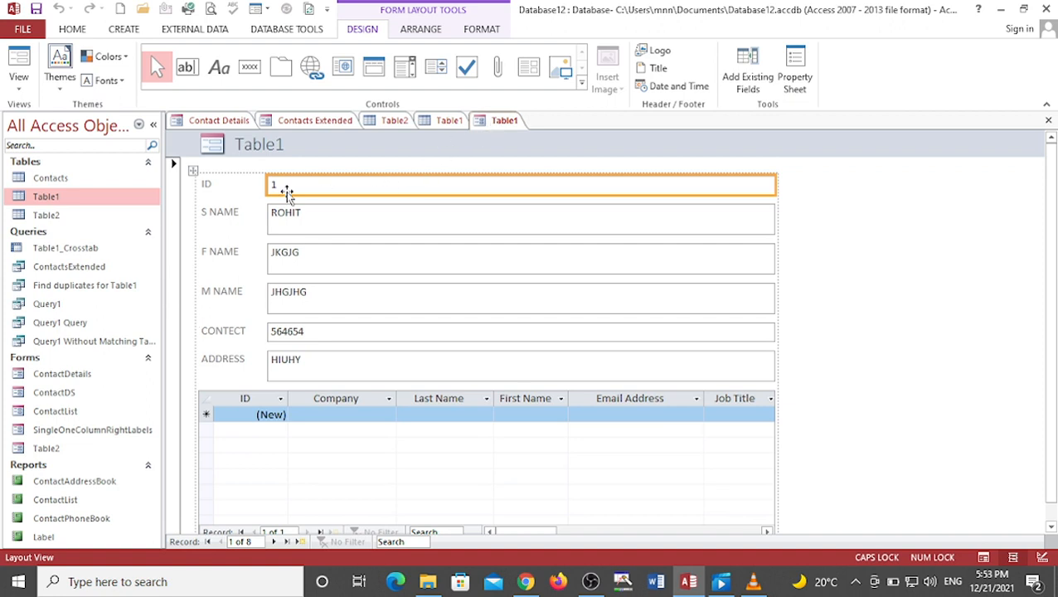
click(315, 217)
click(315, 257)
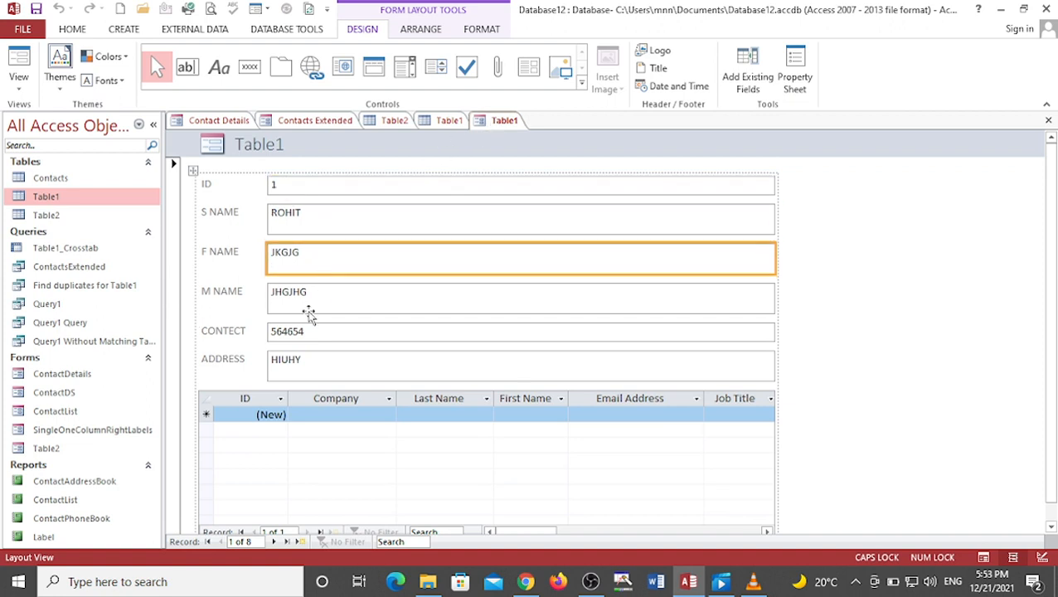
click(281, 398)
click(304, 417)
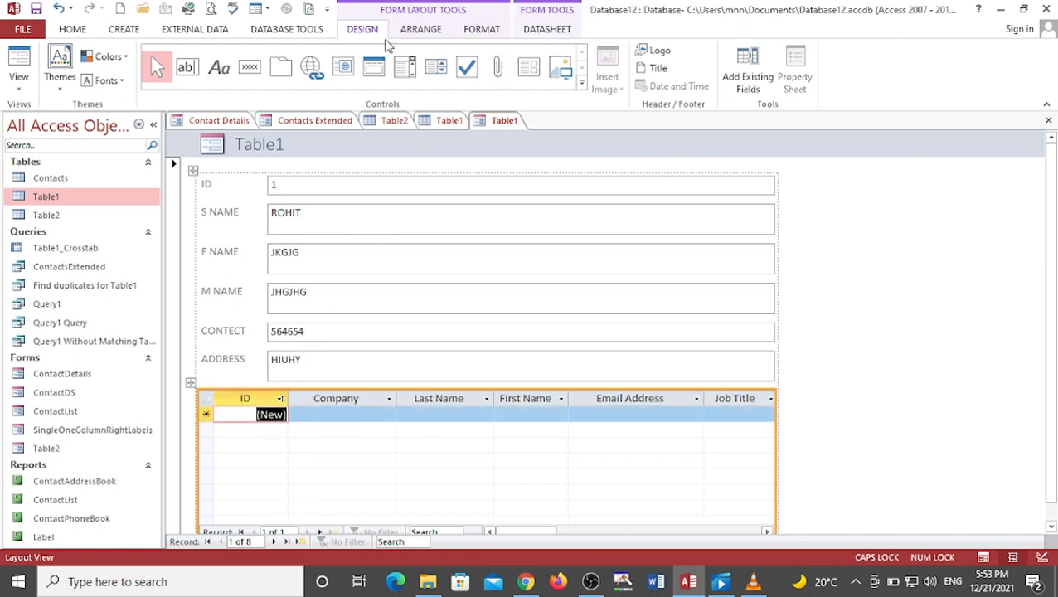
click(489, 251)
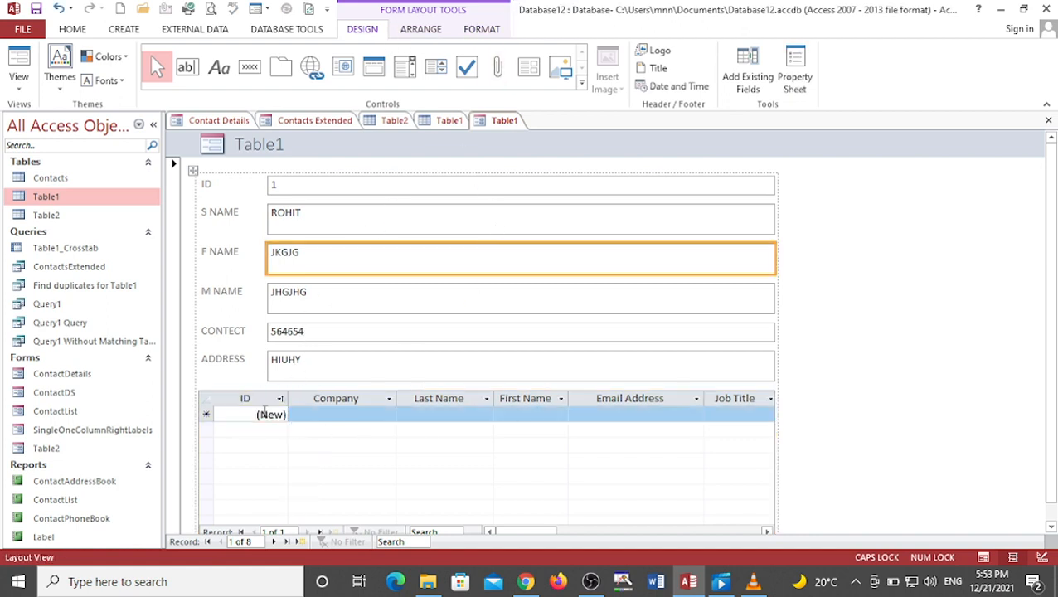
scroll(253, 415, down, 1)
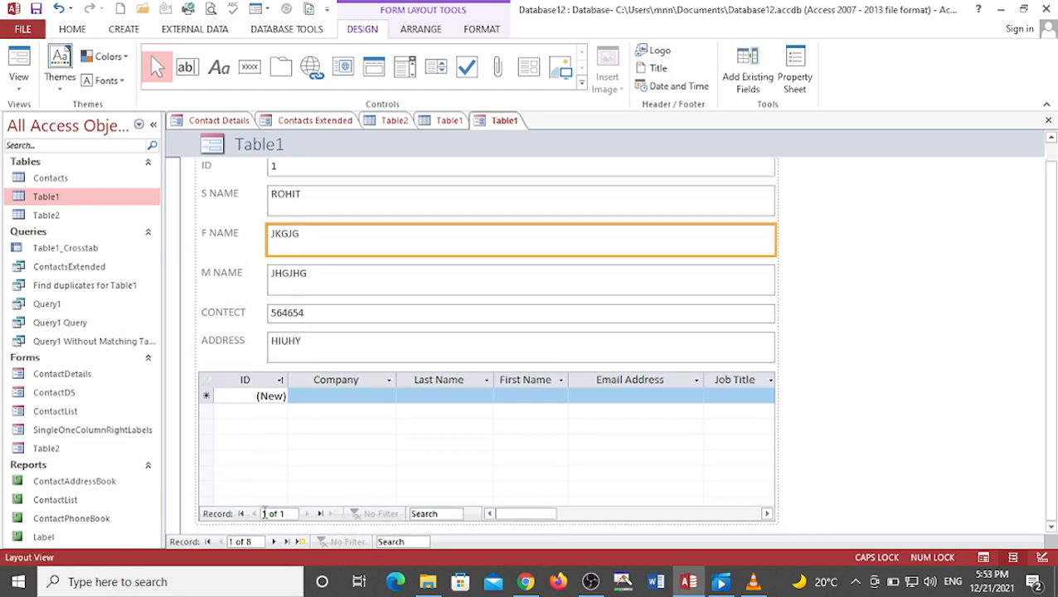
click(318, 516)
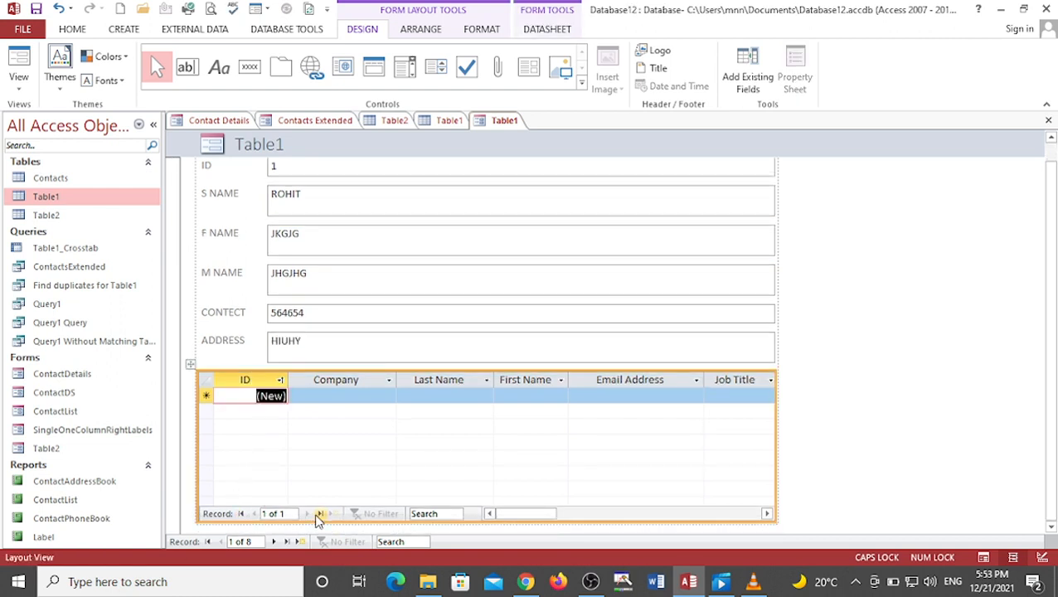
click(269, 314)
click(319, 205)
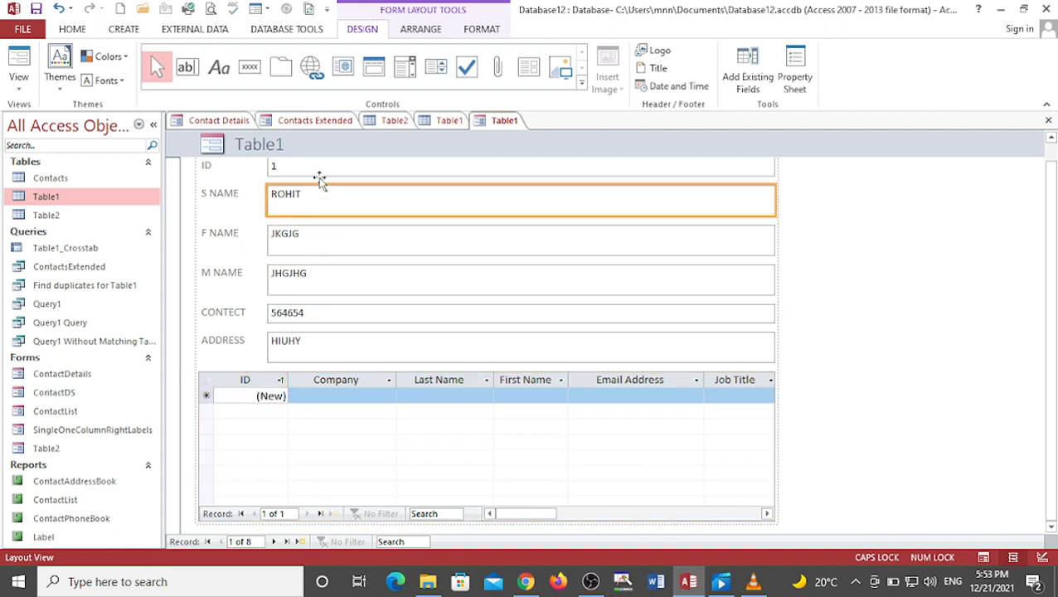
click(321, 170)
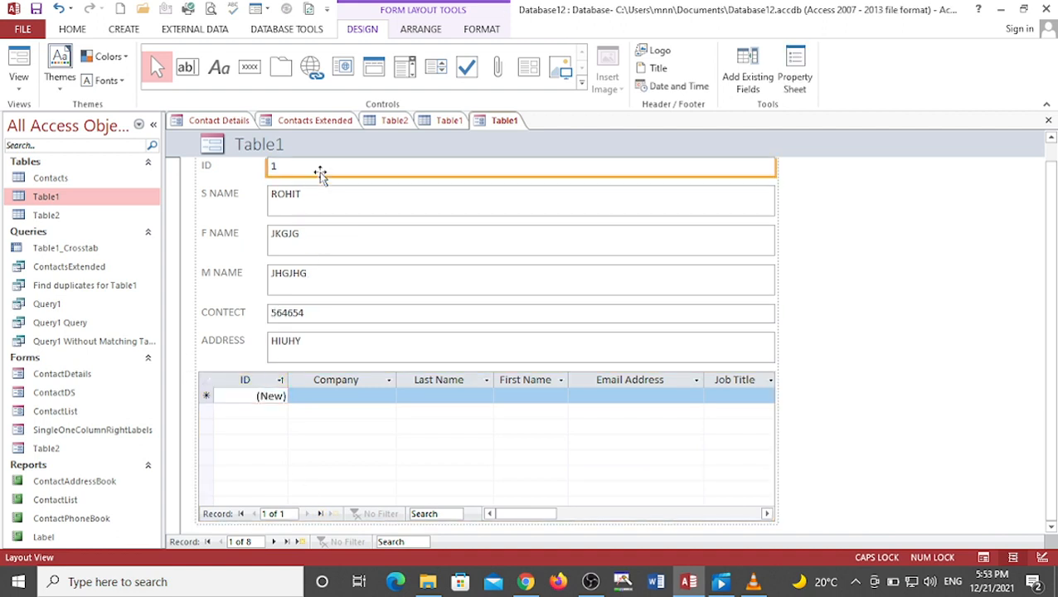
click(323, 515)
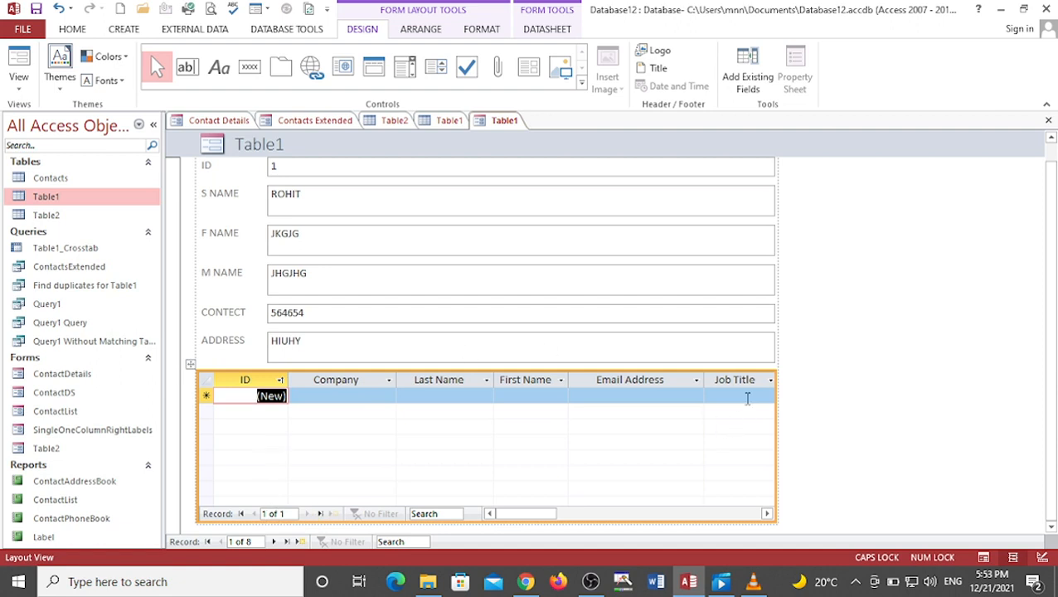
Step: Switch the new form from Layout View to Form View
right_click(189, 365)
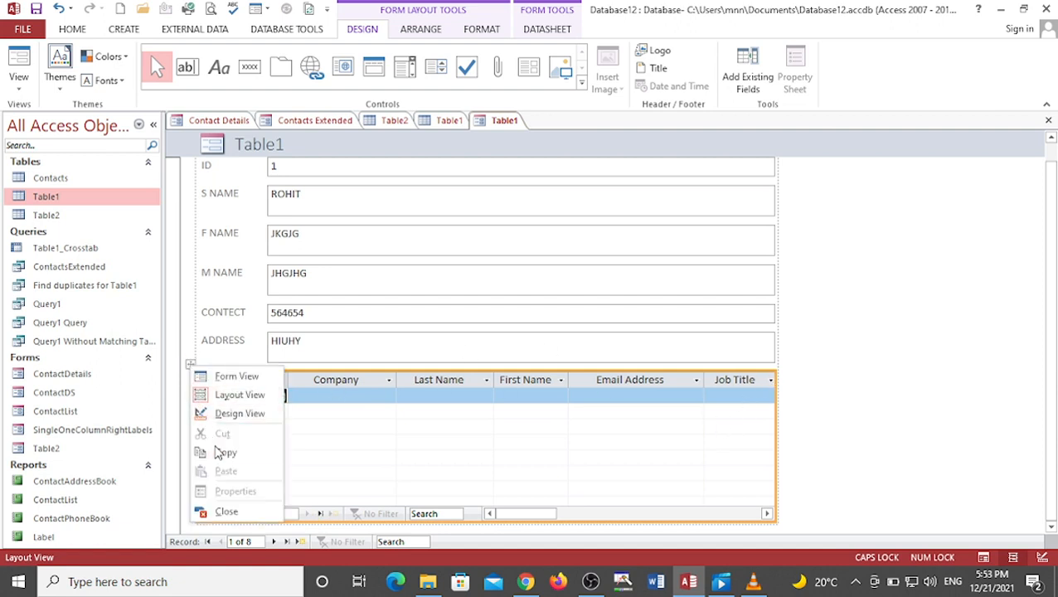
click(226, 376)
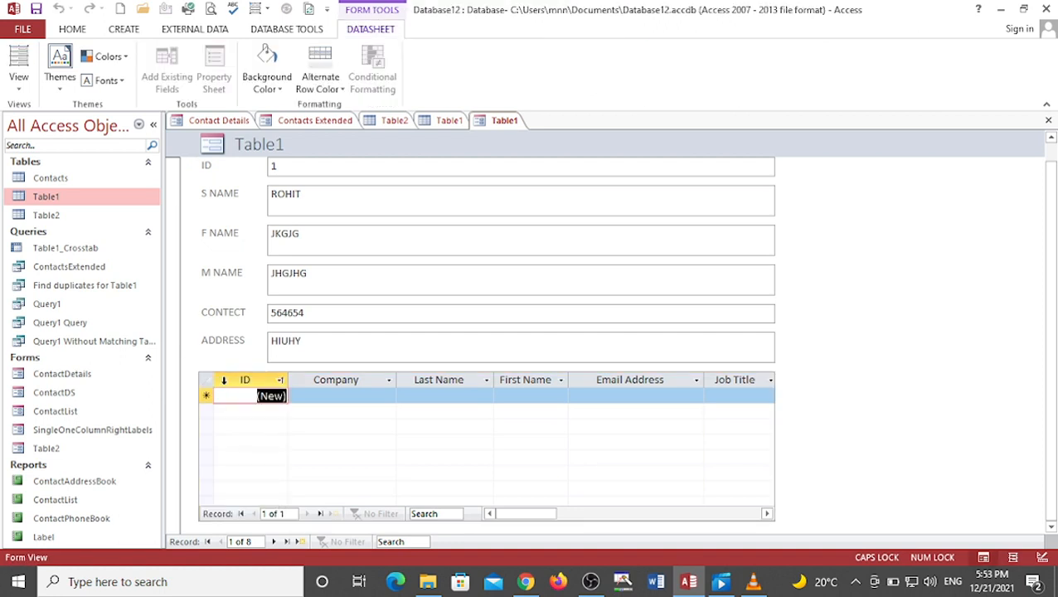
click(201, 384)
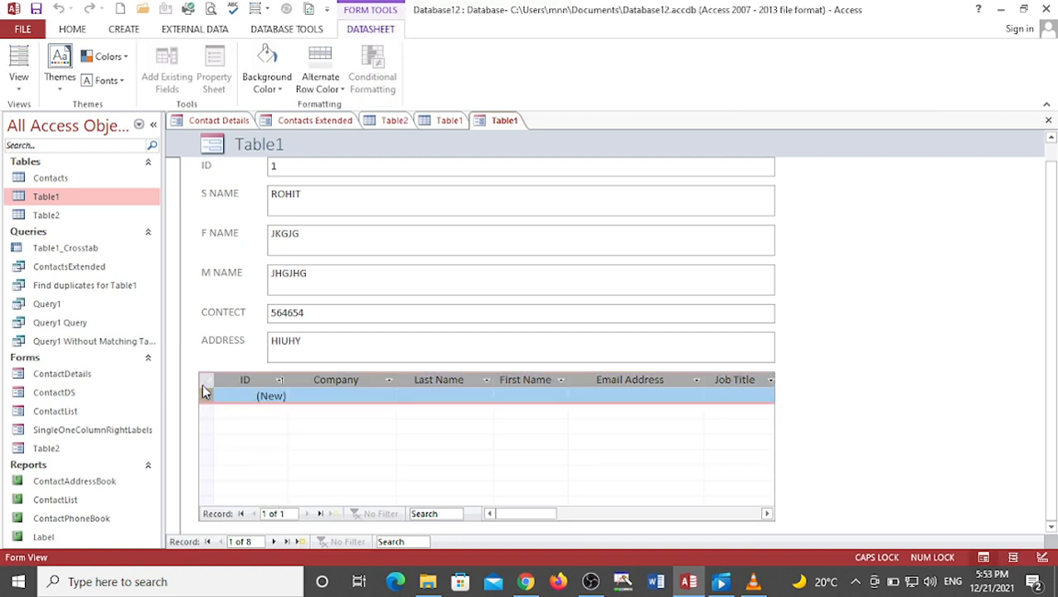
right_click(201, 383)
click(323, 396)
click(218, 359)
click(317, 345)
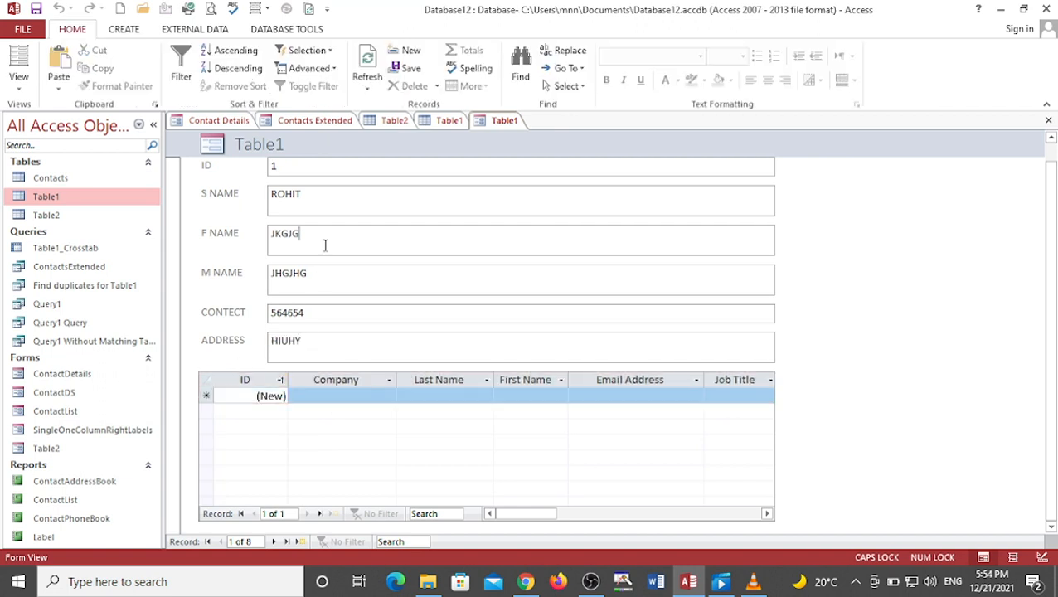
Step: Step through Table1's records one by one in Form View up to the new blank record
scroll(323, 355, up, 1)
scroll(322, 348, down, 1)
scroll(312, 338, up, 1)
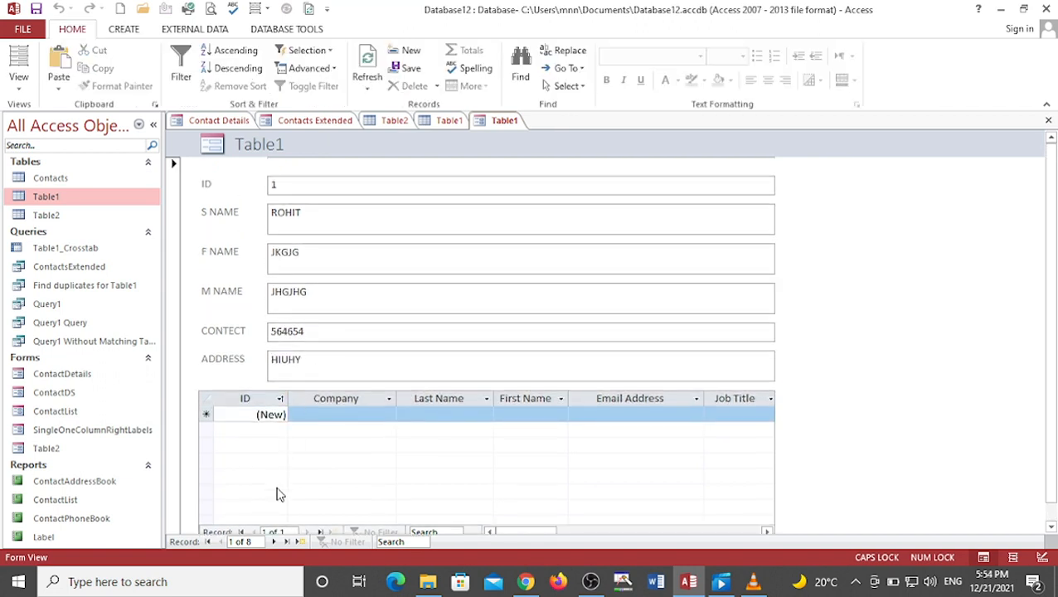
click(272, 543)
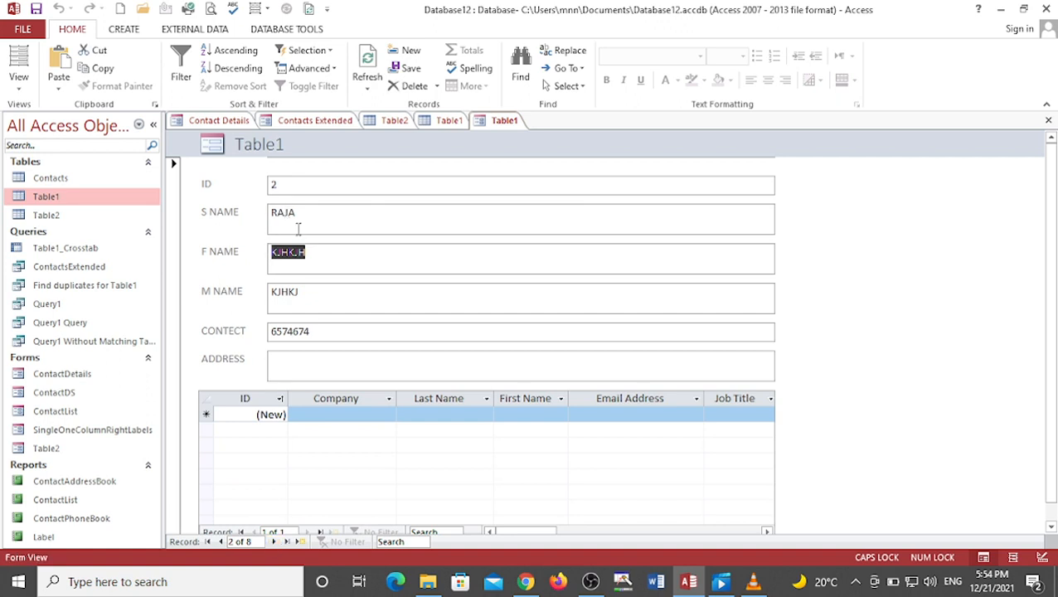
click(274, 543)
click(274, 543)
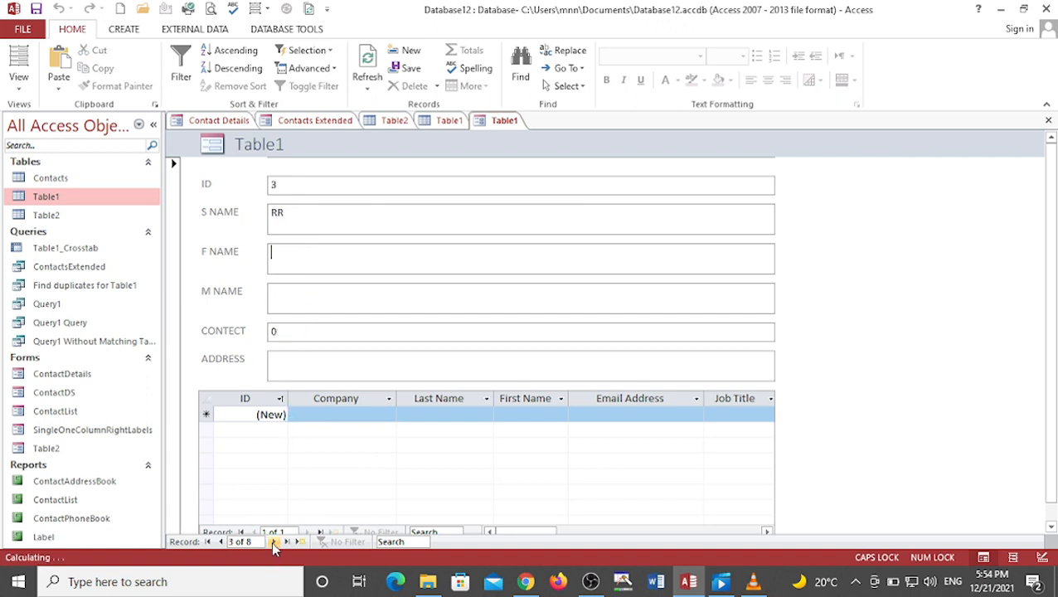
click(274, 543)
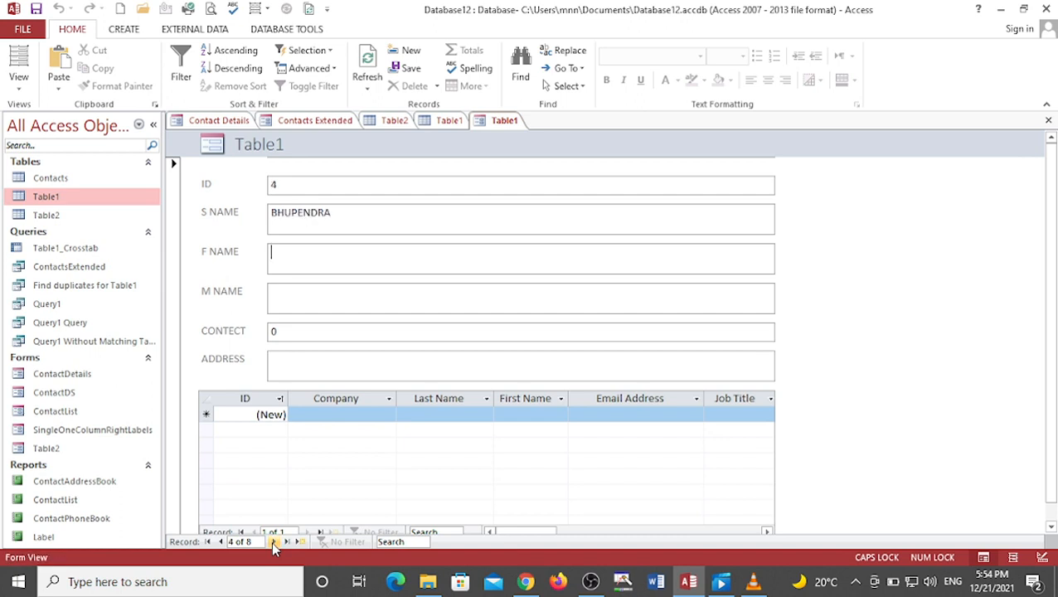
click(273, 543)
click(274, 543)
click(274, 543)
click(273, 543)
click(274, 543)
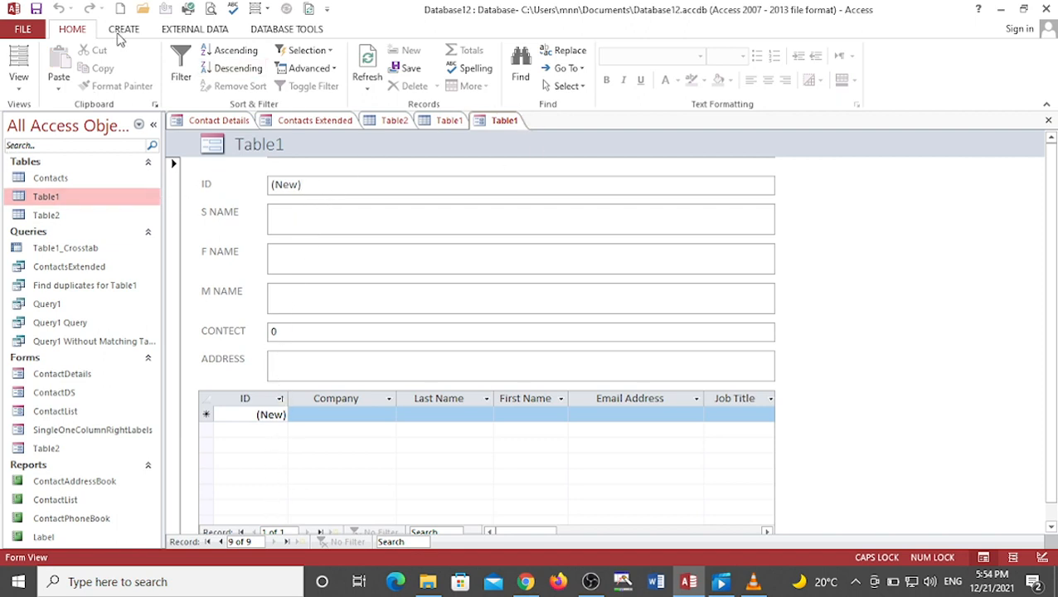
Step: Select cells and the ID column in the embedded subform's datasheet to explore its tools
click(338, 248)
click(360, 412)
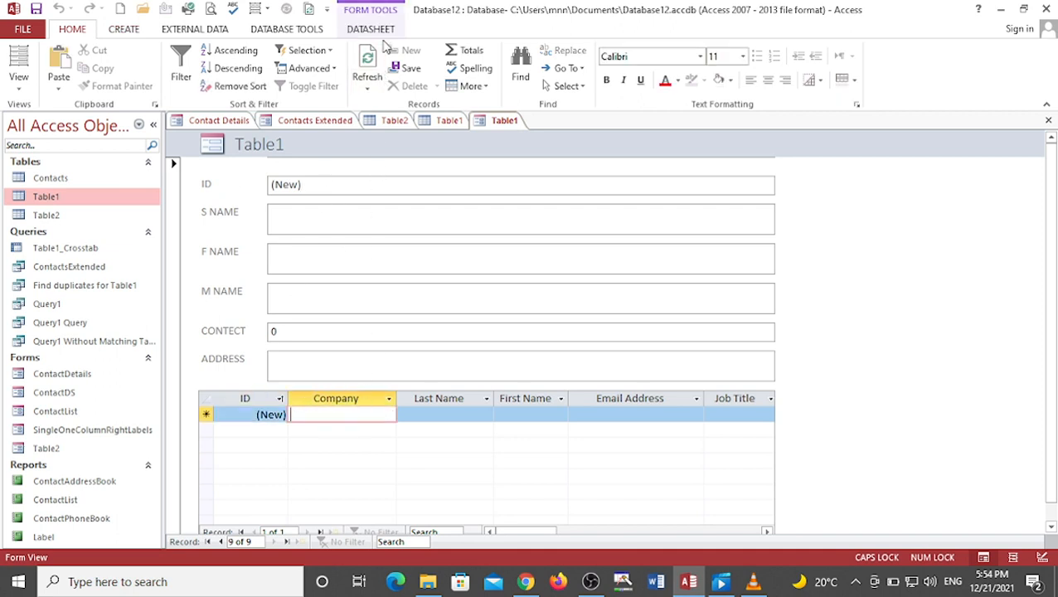
click(383, 31)
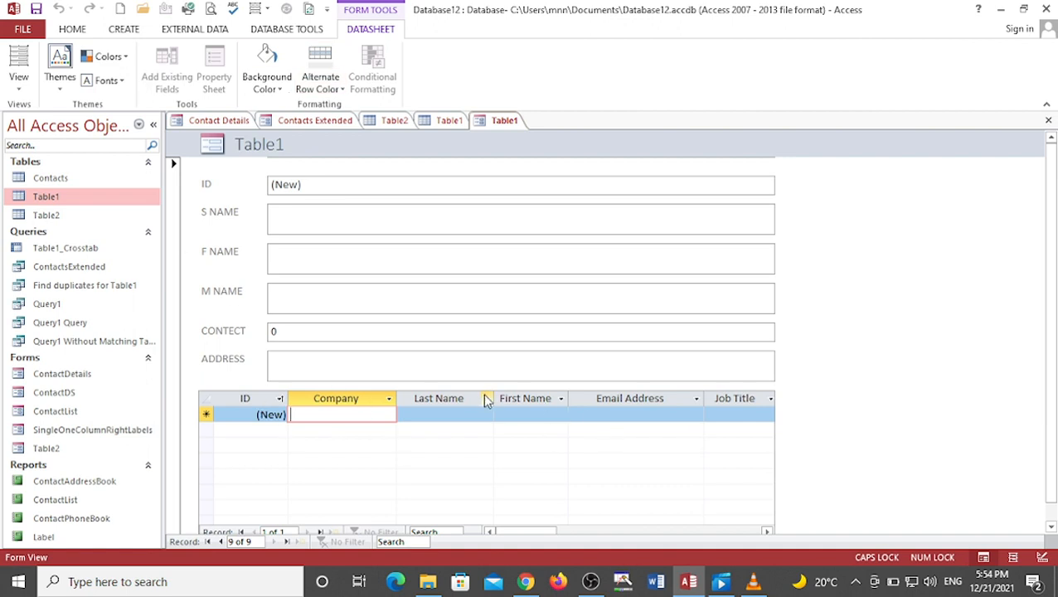
click(256, 400)
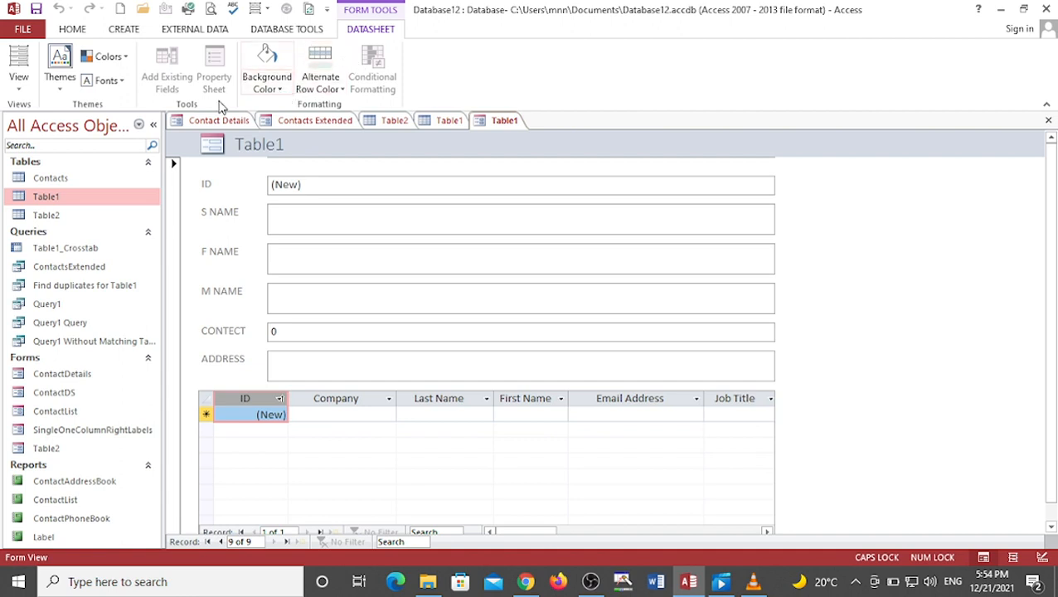
click(16, 89)
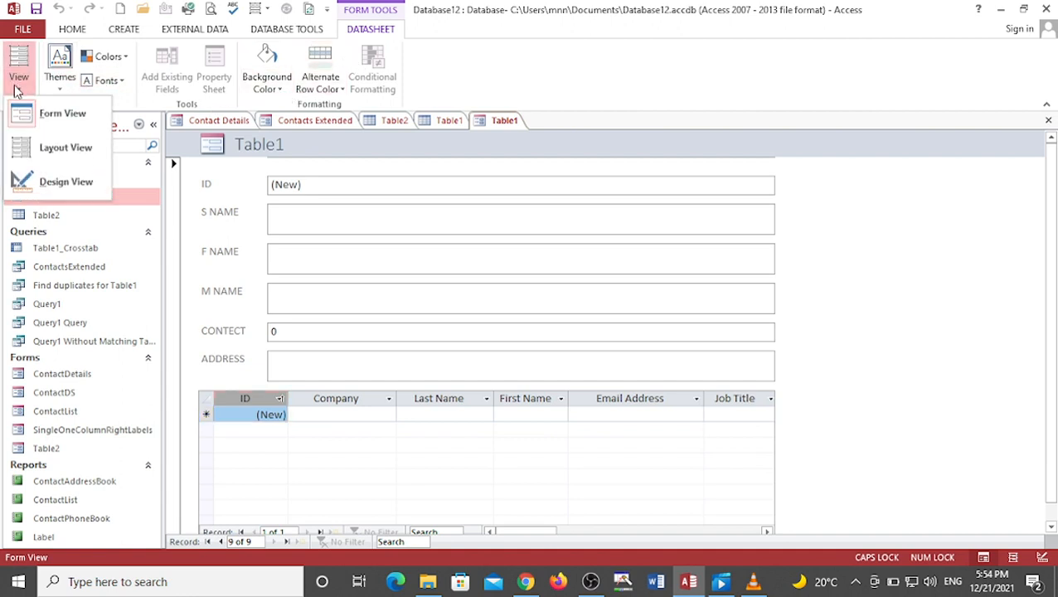
click(77, 189)
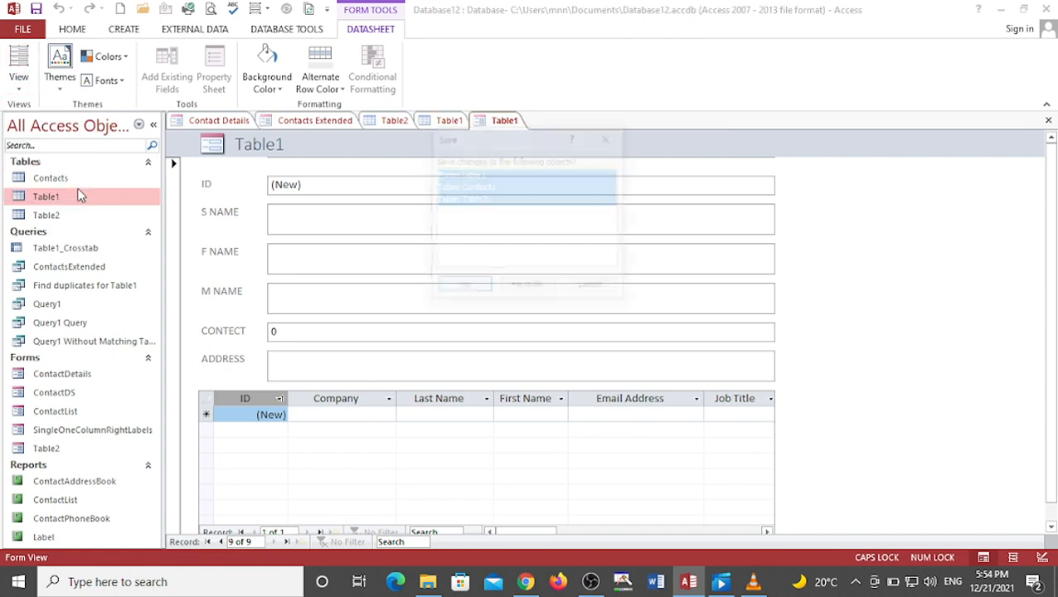
click(580, 289)
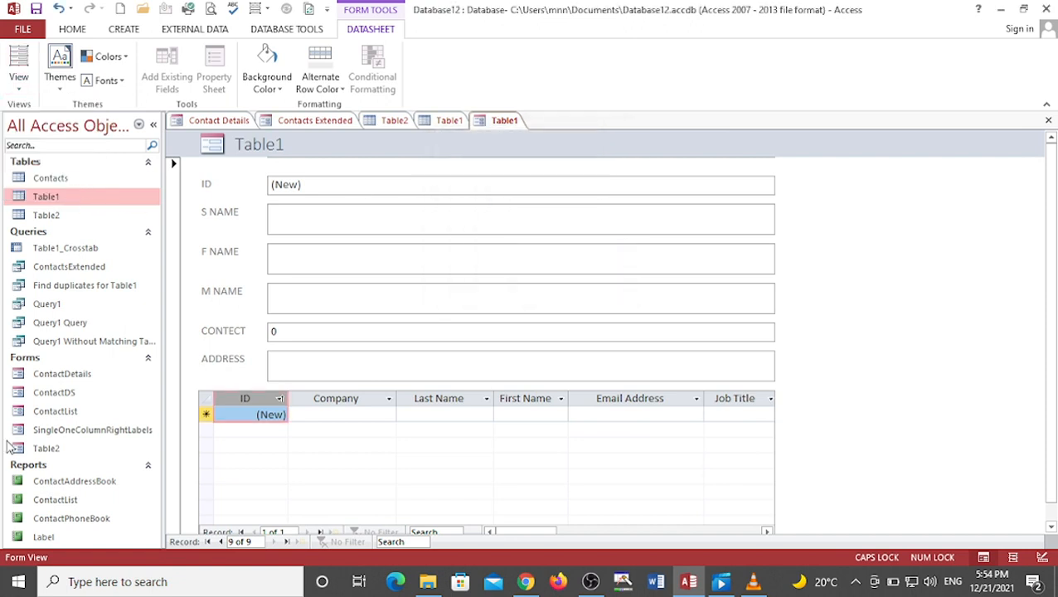
Step: Open the ContactDetails form in Print Preview, then close the preview to show the form
click(50, 375)
right_click(58, 374)
click(106, 167)
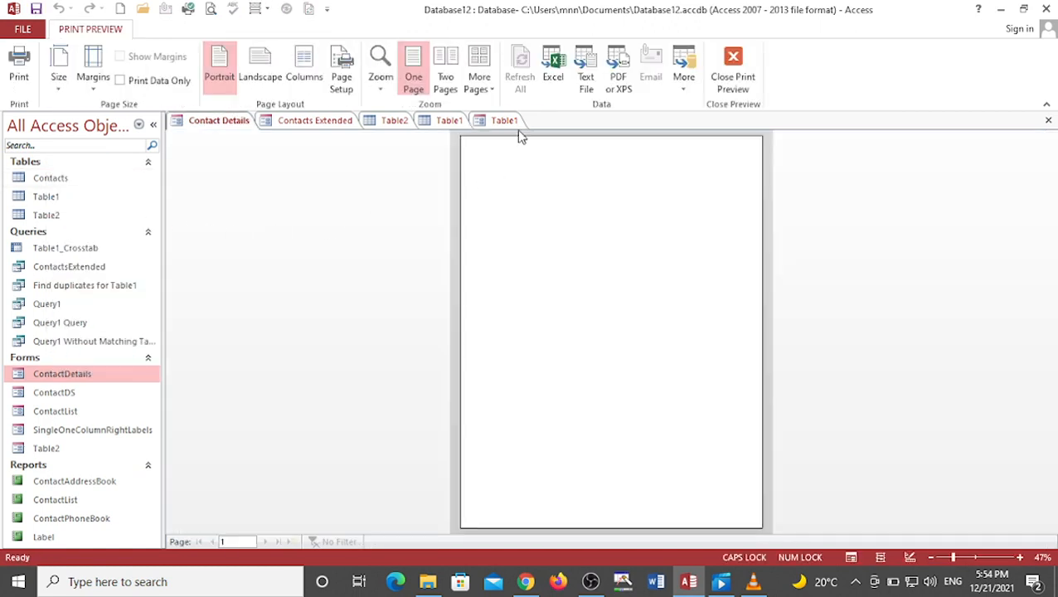
click(732, 77)
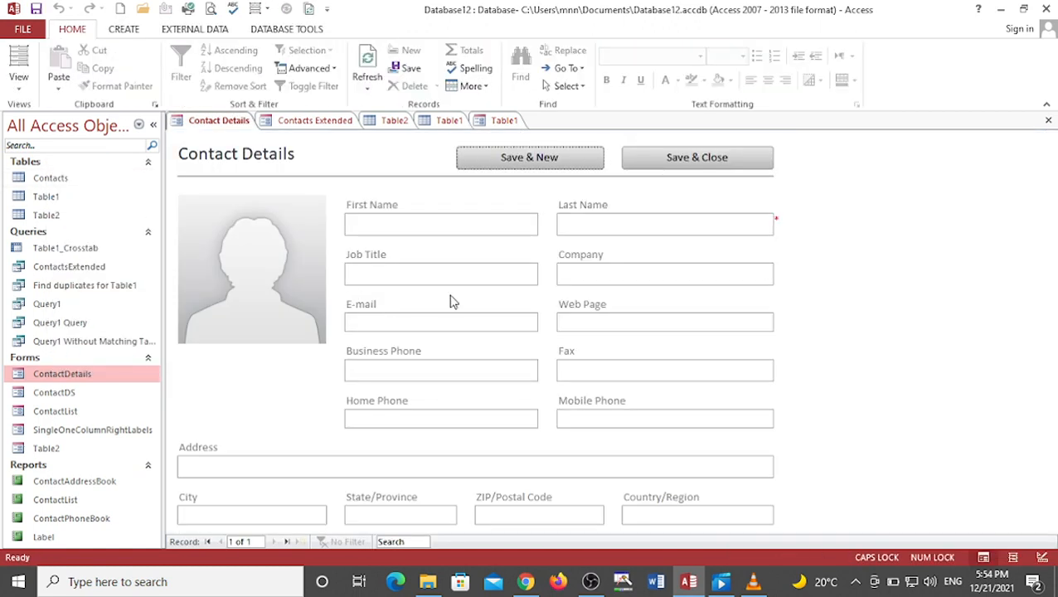
click(451, 224)
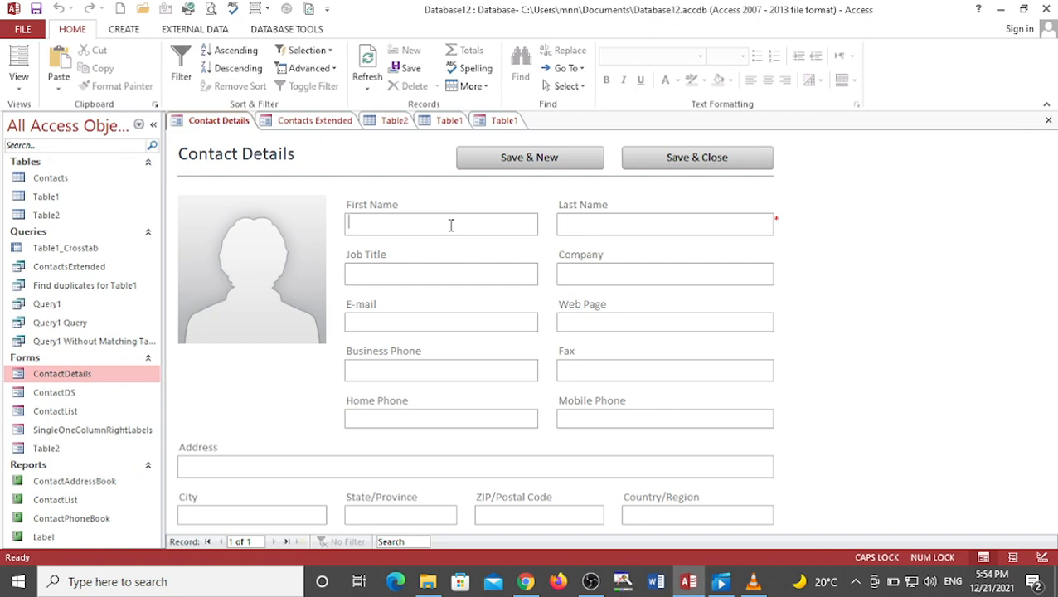
Step: Create a new blank form in Design View with Form Design
click(131, 31)
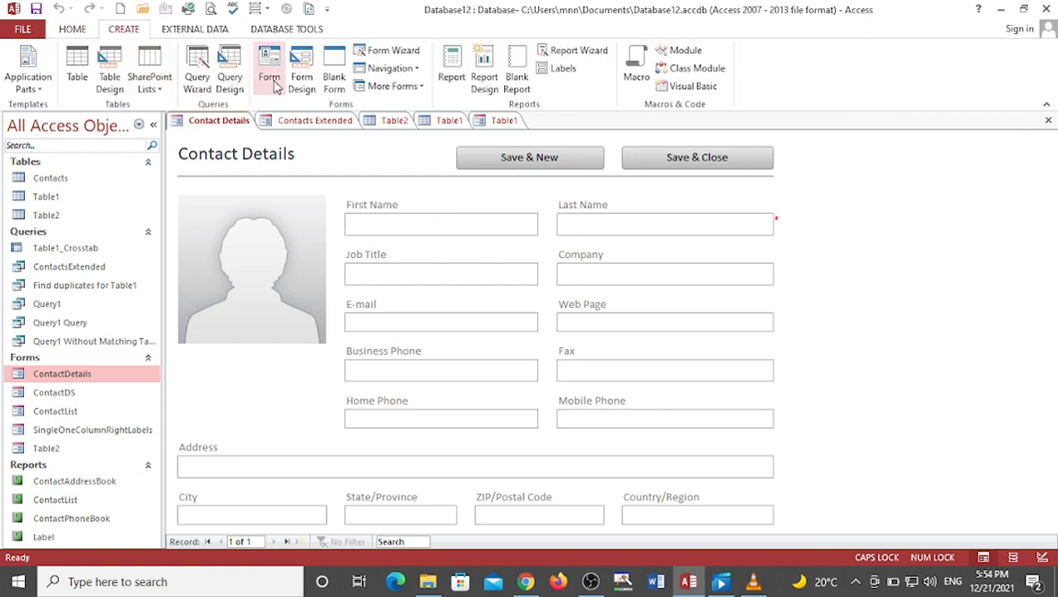
click(299, 83)
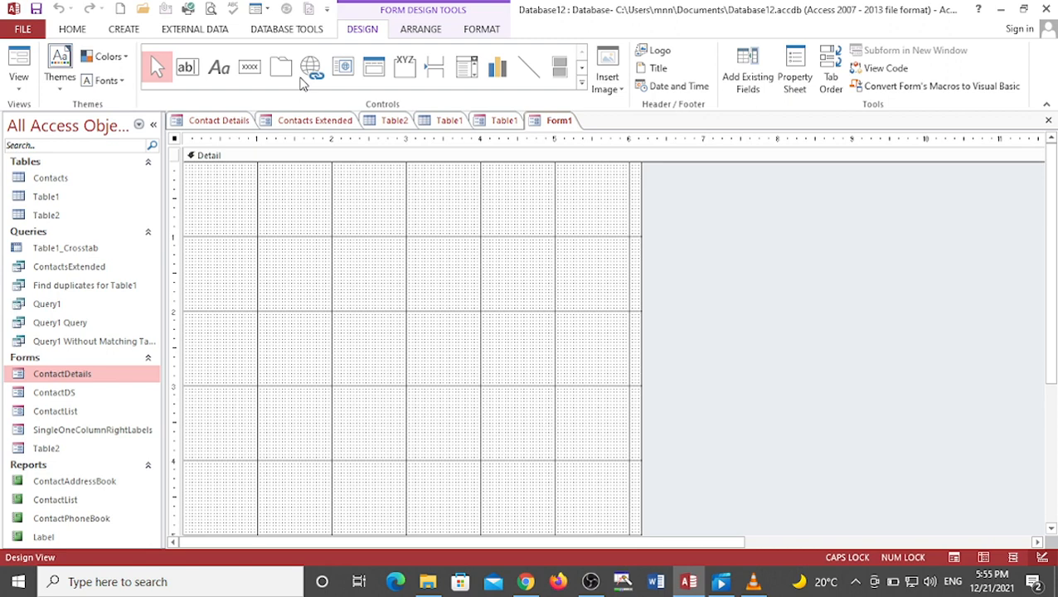
Step: Open the blank form's Property Sheet and Field List panes to inspect them
right_click(176, 143)
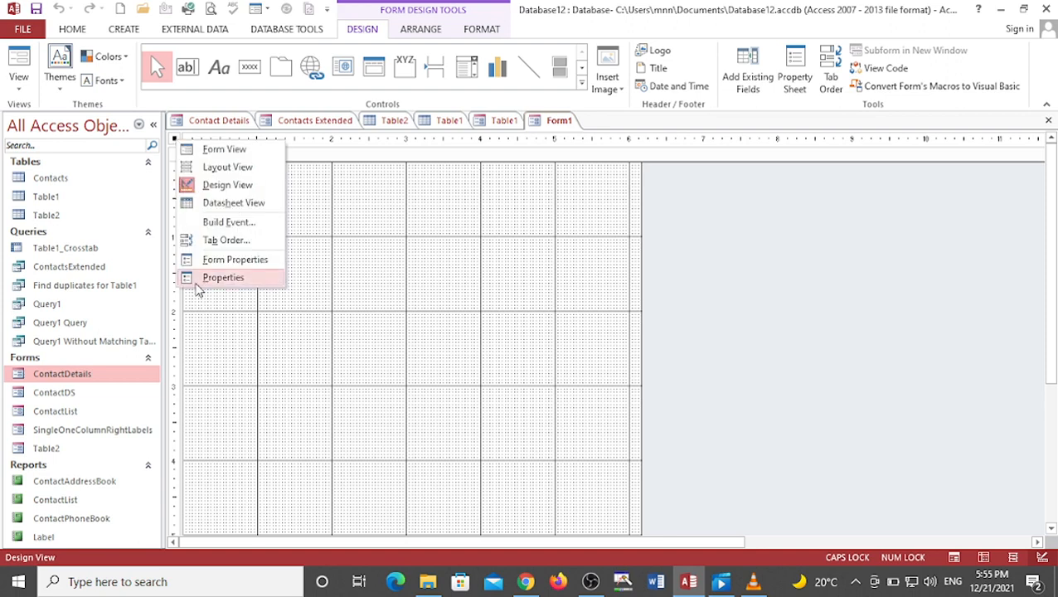
click(200, 282)
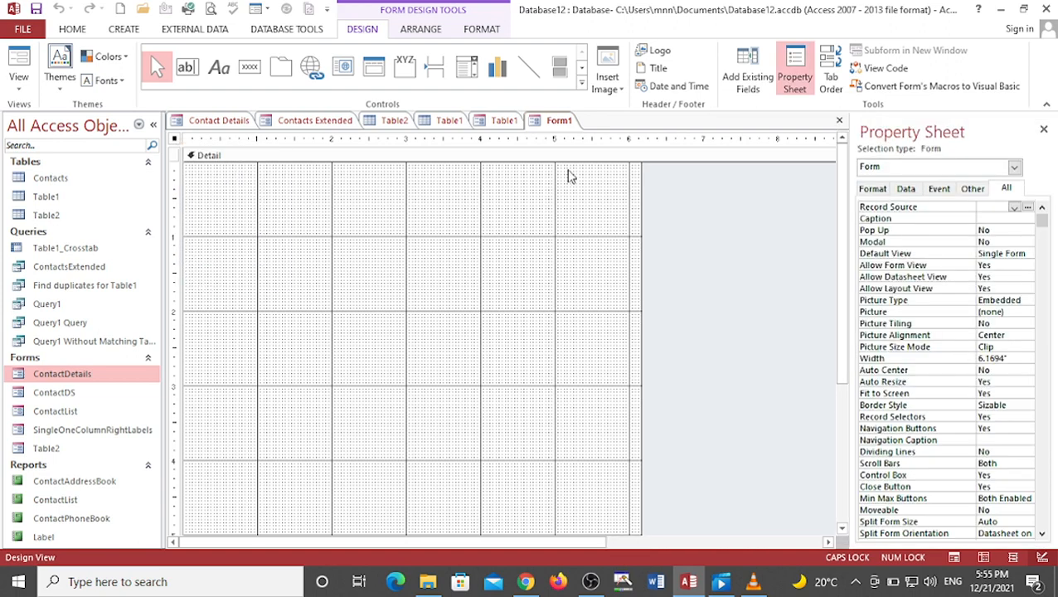
click(749, 82)
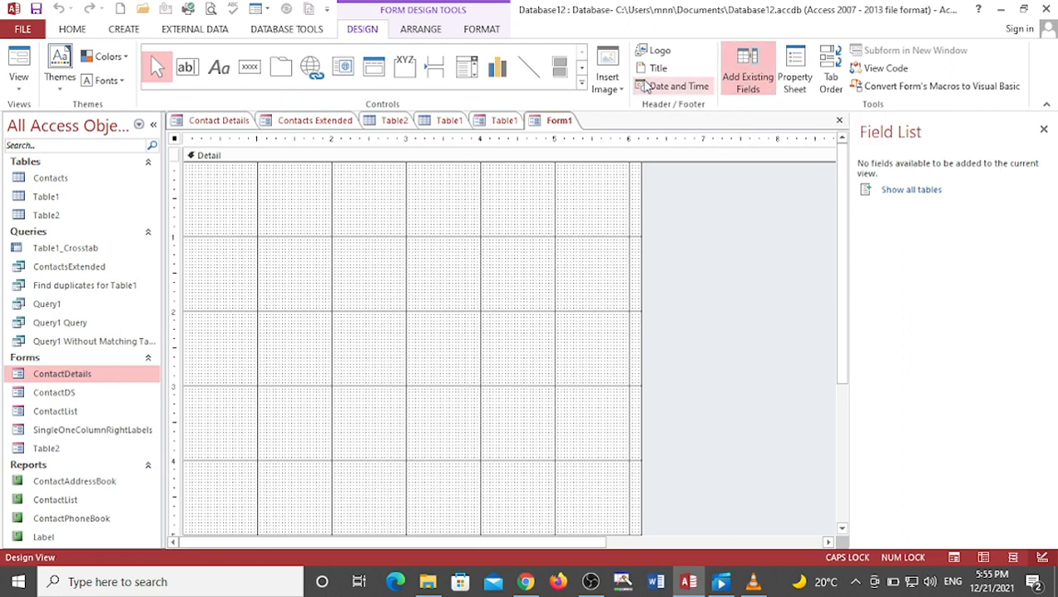
click(799, 76)
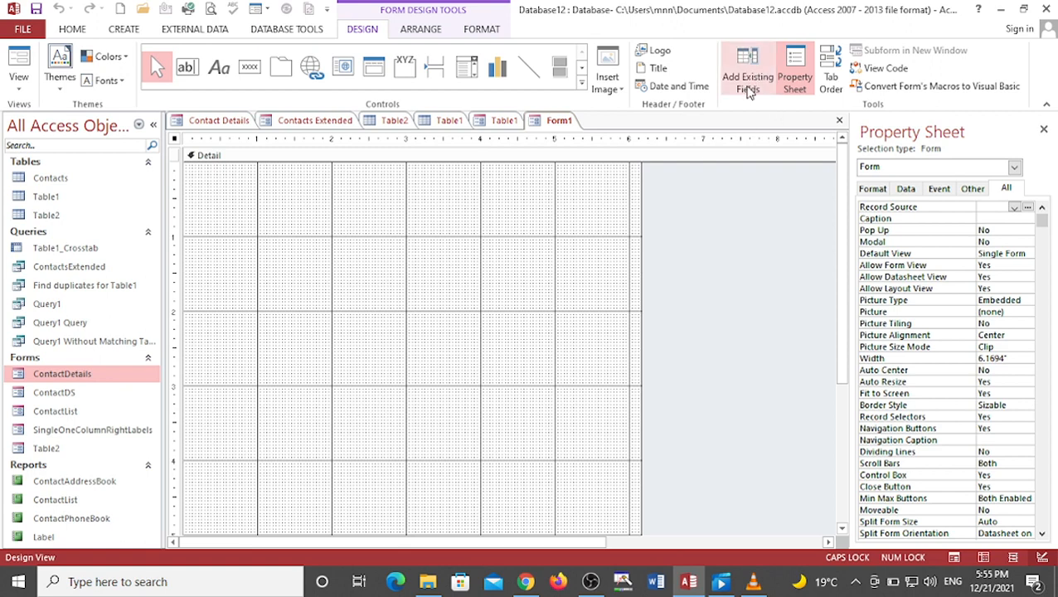
Step: Close the Property Sheet and reopen the blank form's properties
click(24, 93)
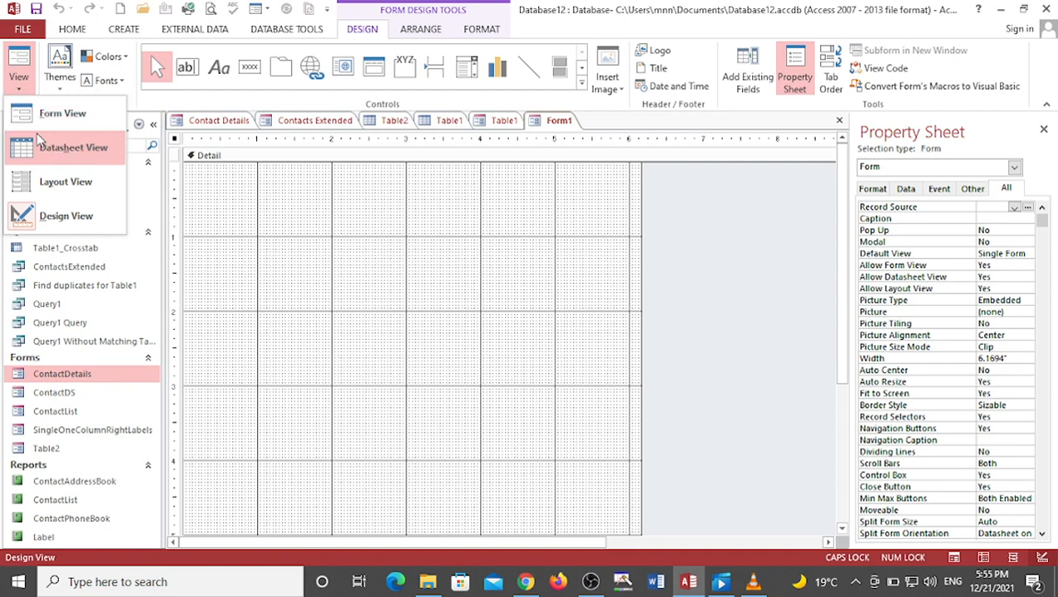
click(75, 215)
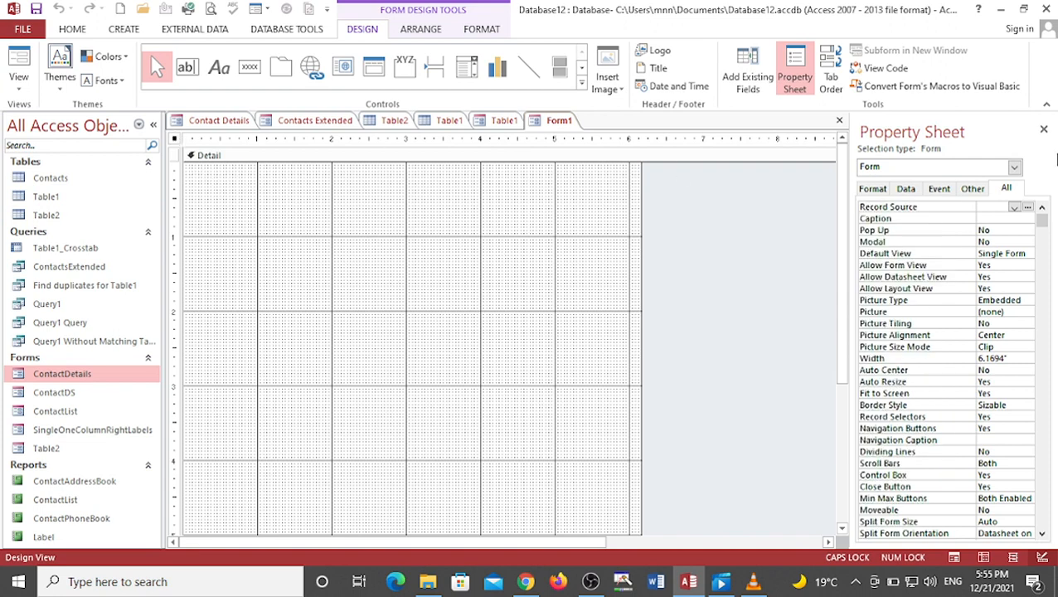
click(1044, 130)
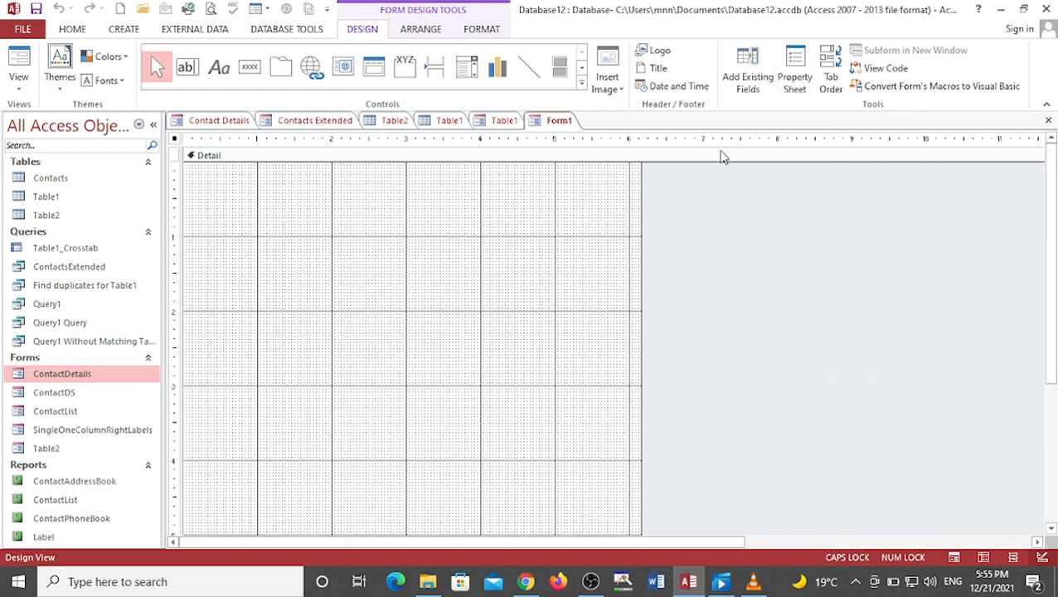
right_click(175, 143)
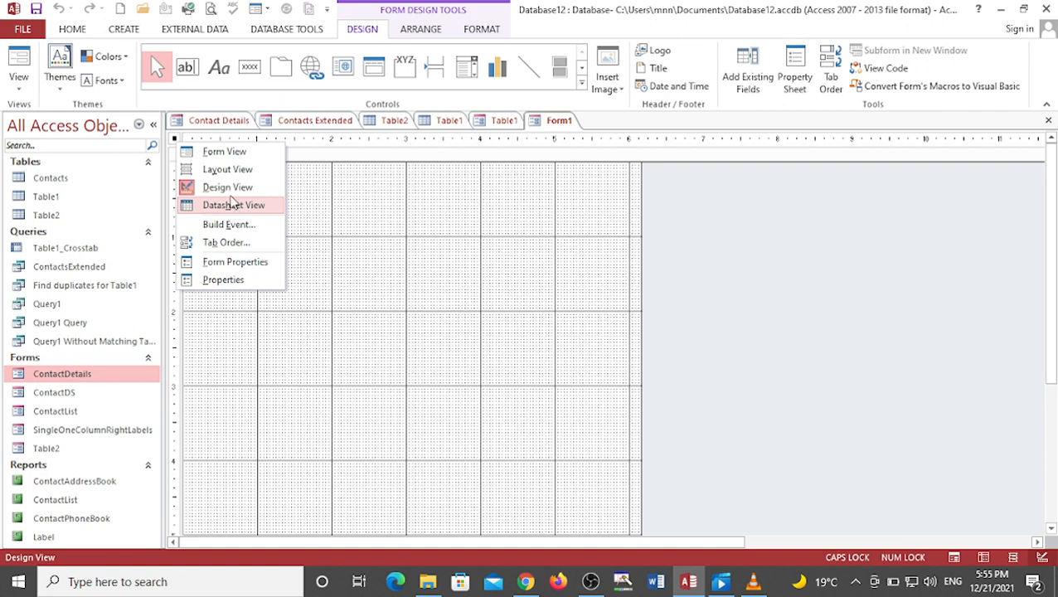
click(238, 263)
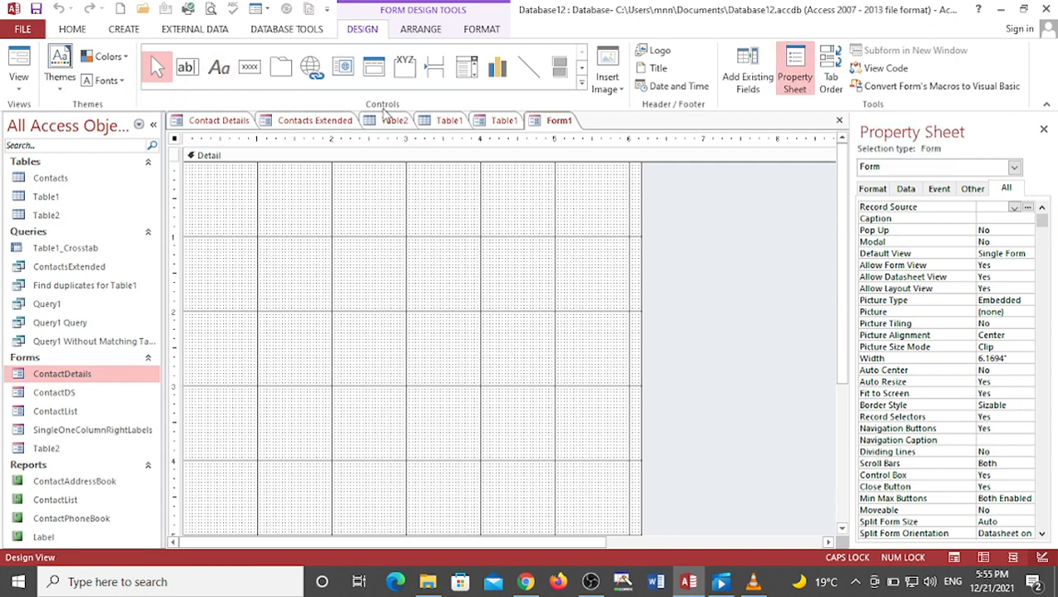
Step: Browse the expanded Controls gallery and select the Check Box control
click(581, 83)
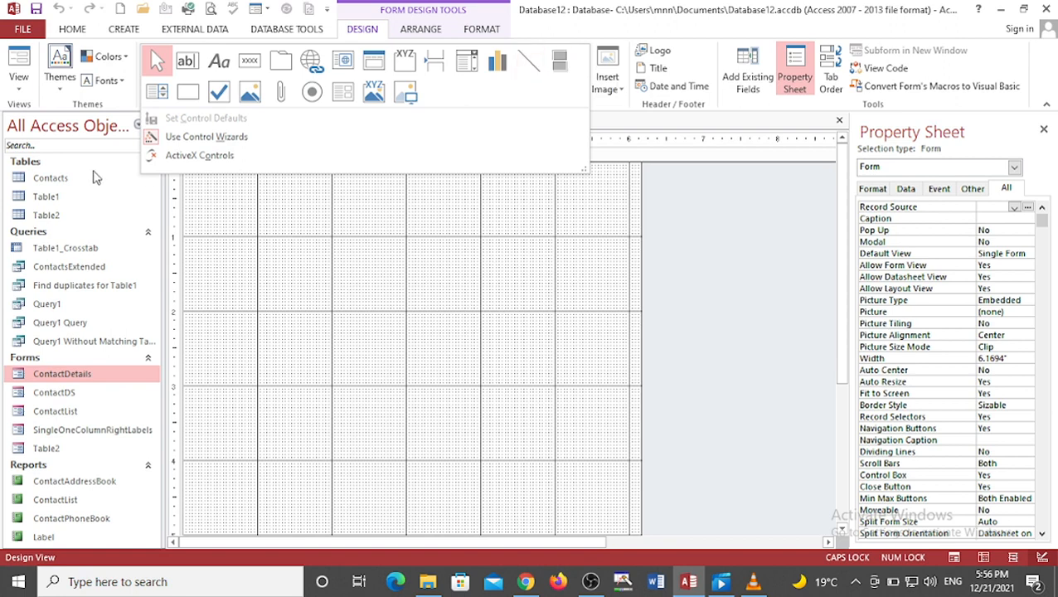
click(217, 93)
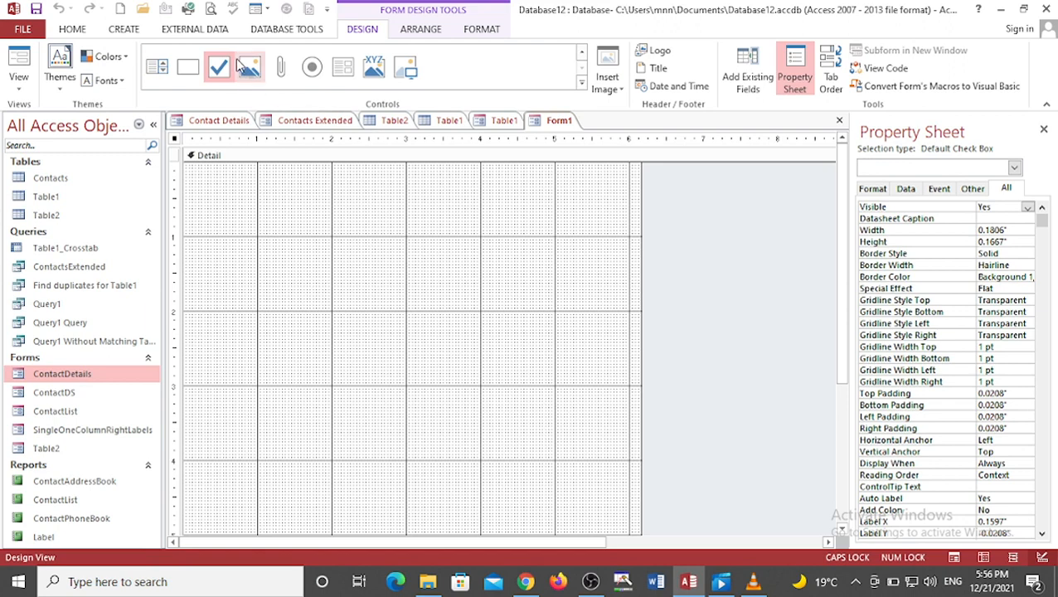
click(581, 51)
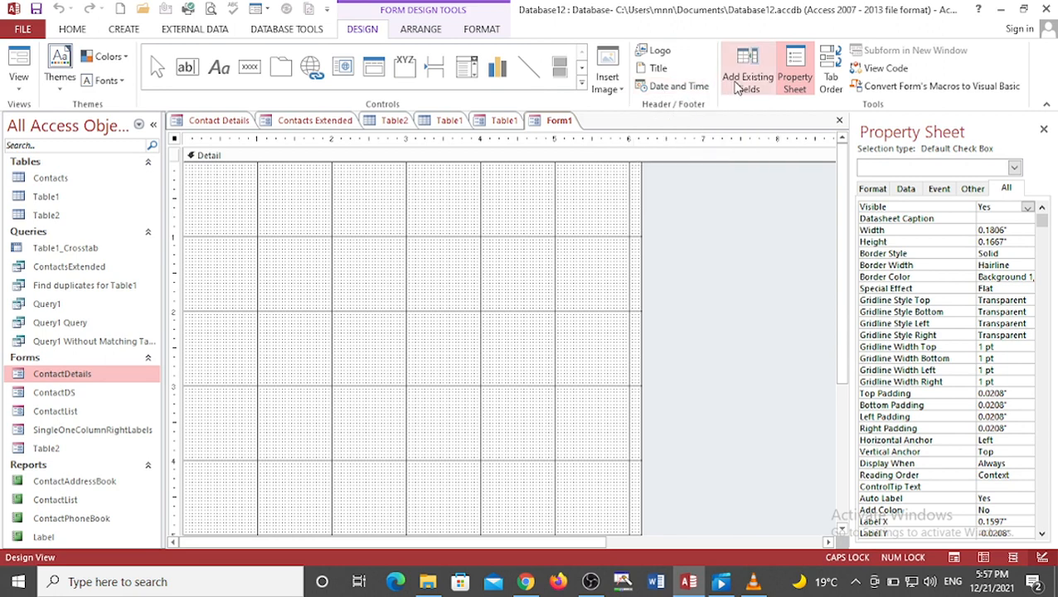
Step: Open the Field List for the blank form and revisit the Form Design command
click(737, 87)
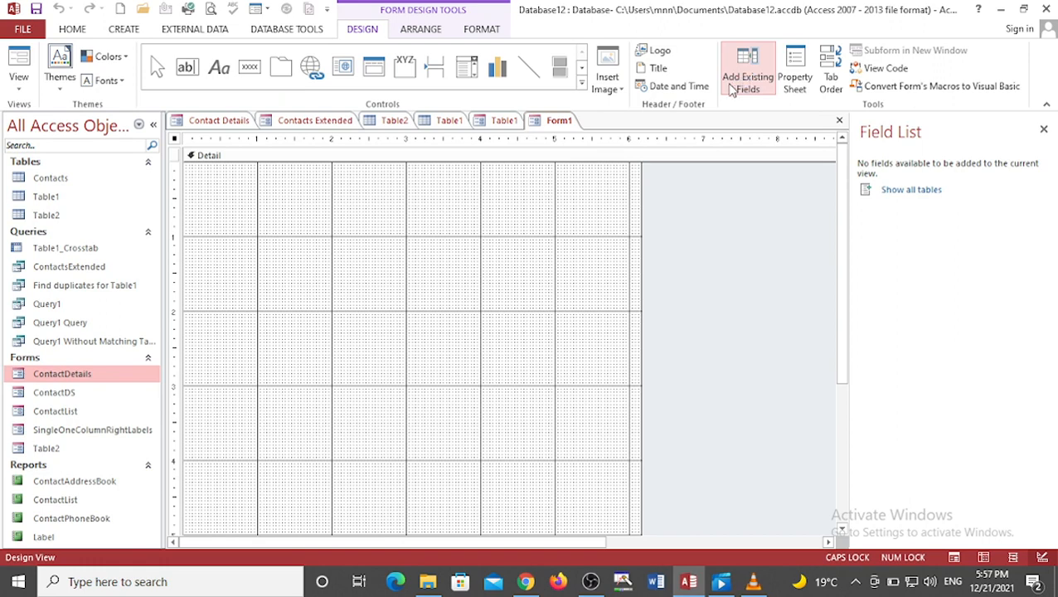
key(super+plus)
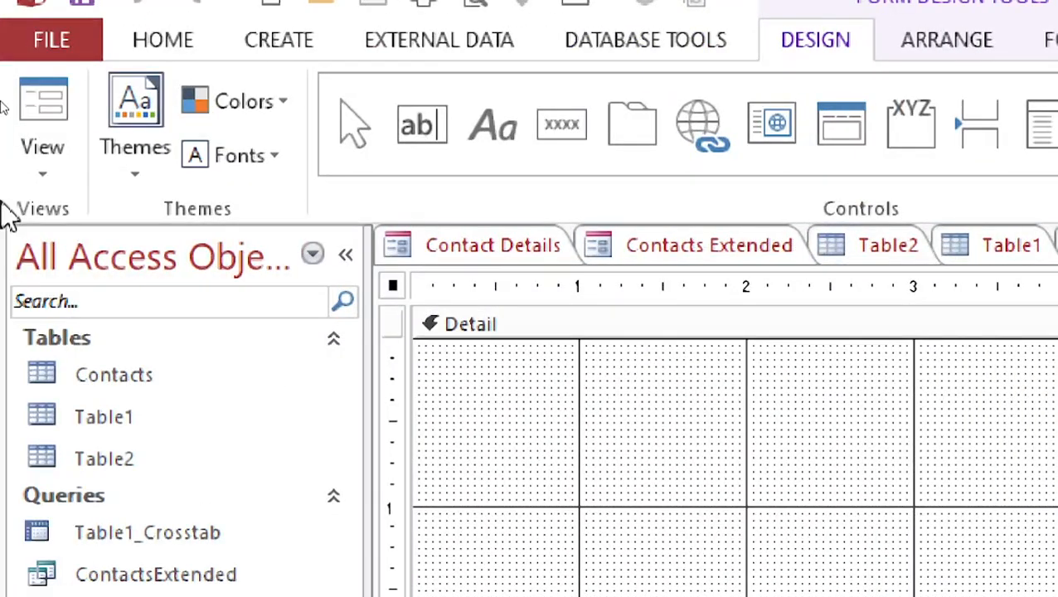
click(302, 37)
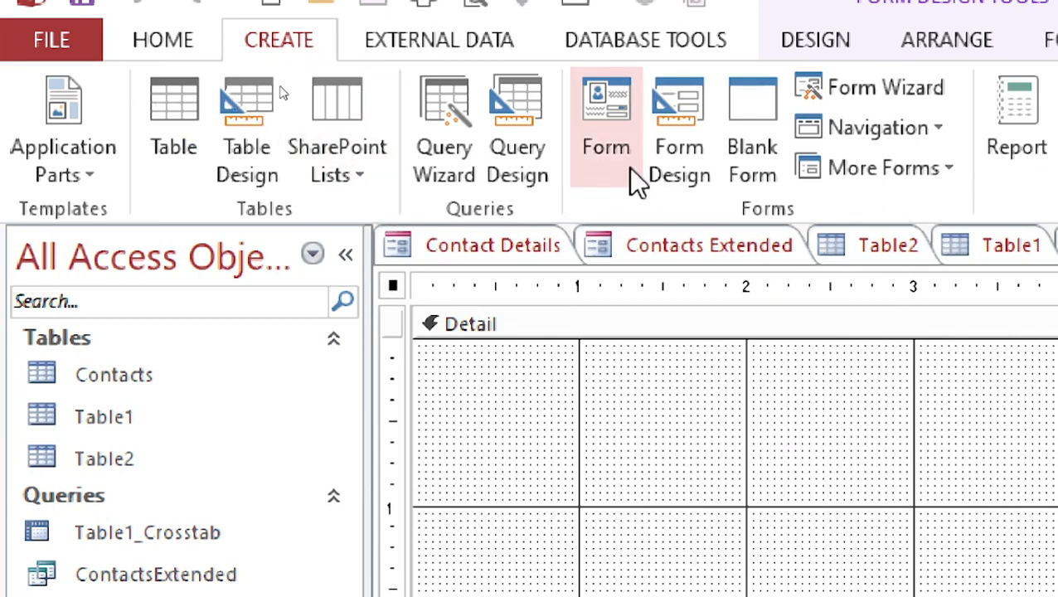
click(676, 141)
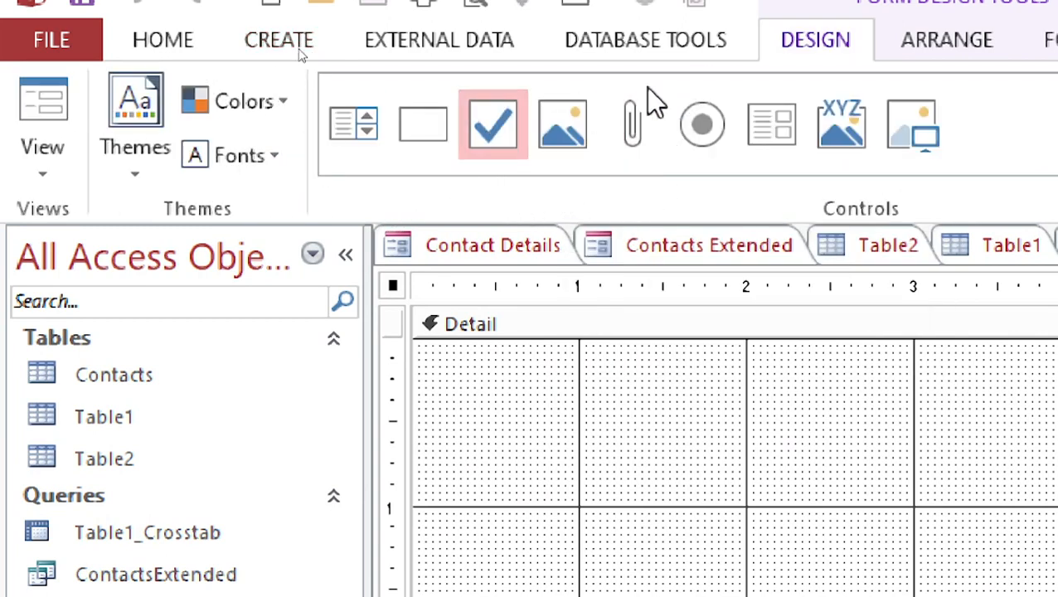
Step: Switch the blank form to Form View and back to Design View
click(34, 178)
click(93, 259)
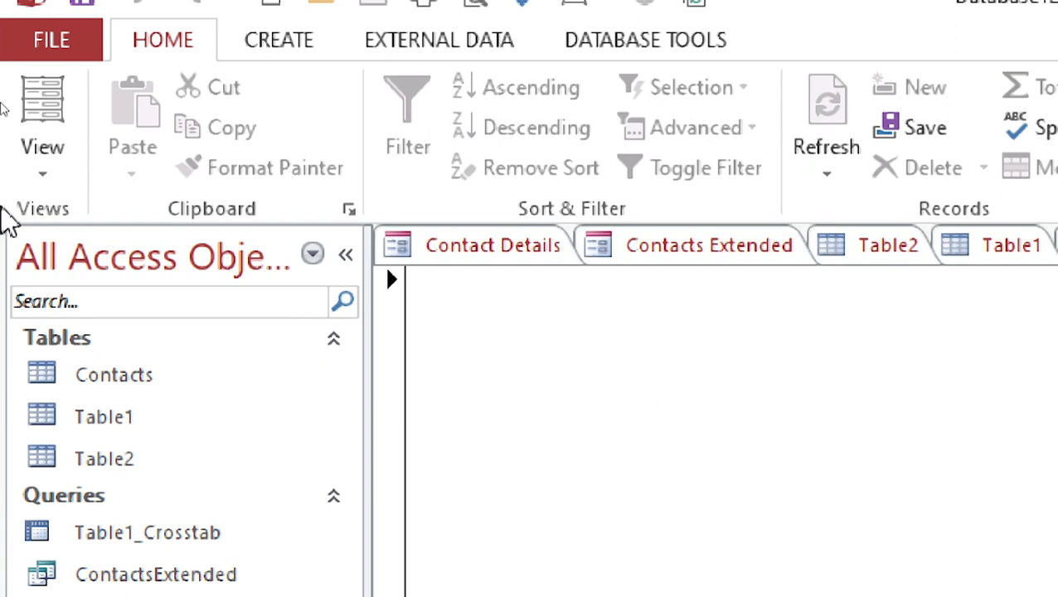
click(34, 178)
click(101, 460)
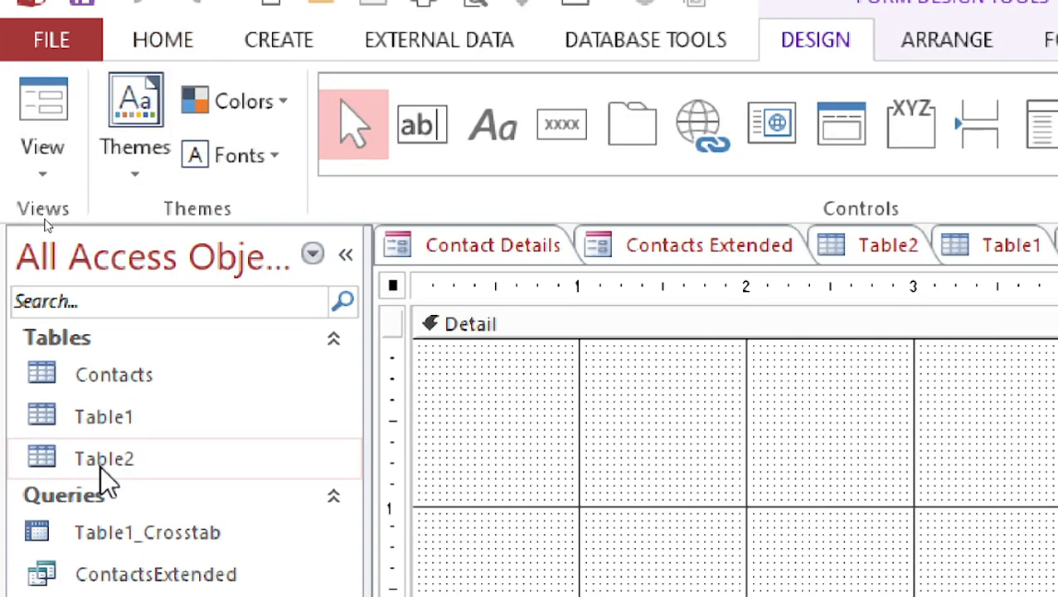
Step: Switch the blank form to Datasheet View and back to Design View
click(38, 158)
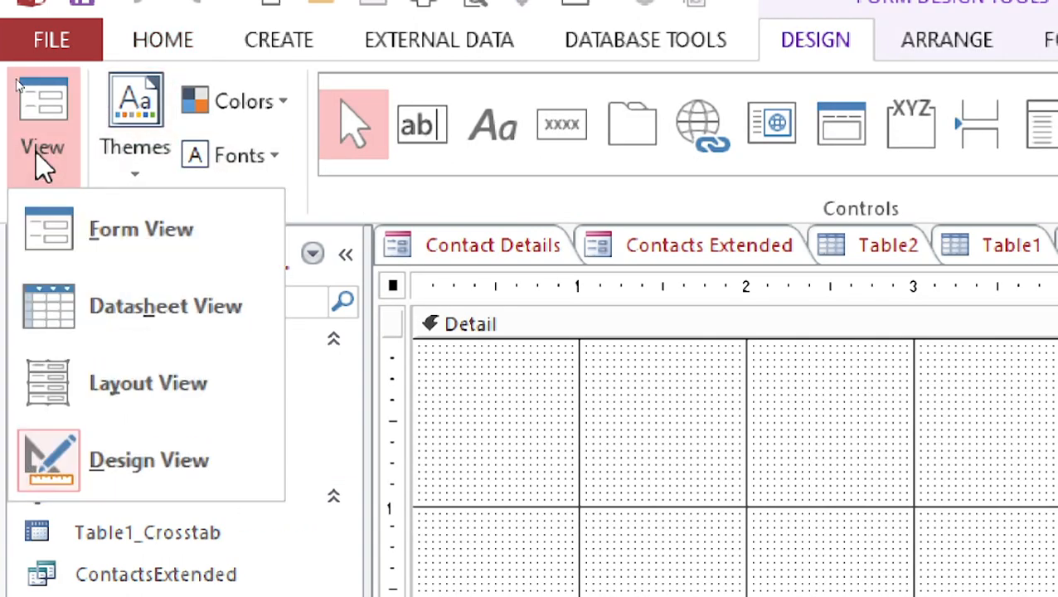
click(99, 294)
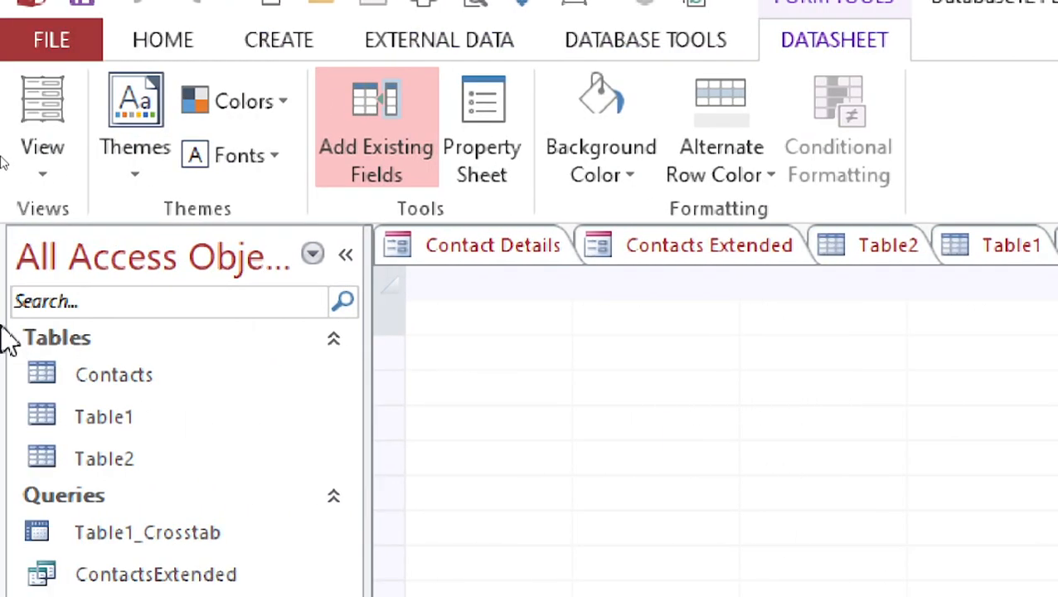
click(39, 166)
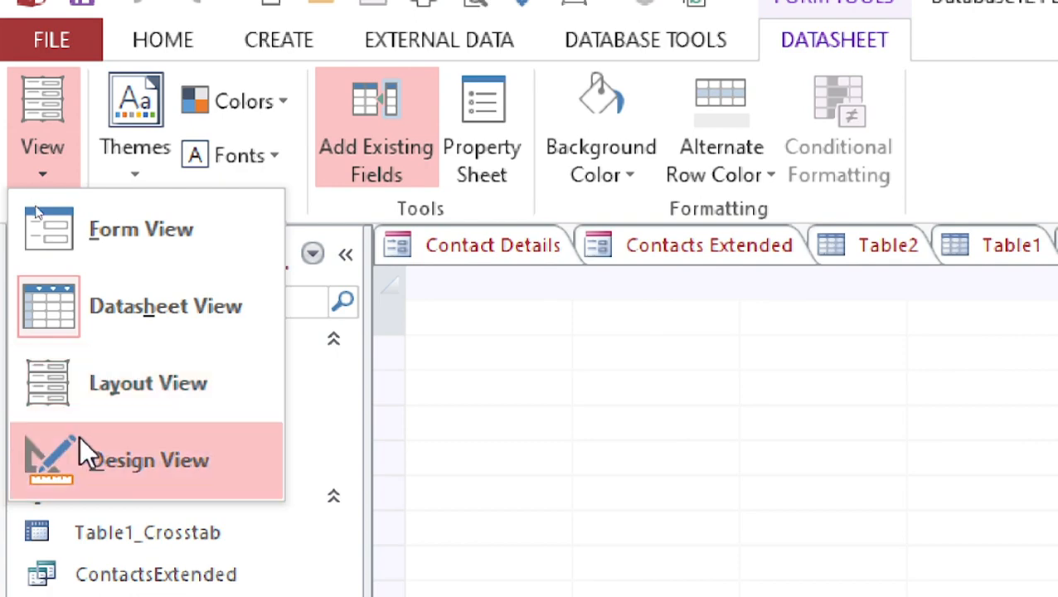
click(80, 437)
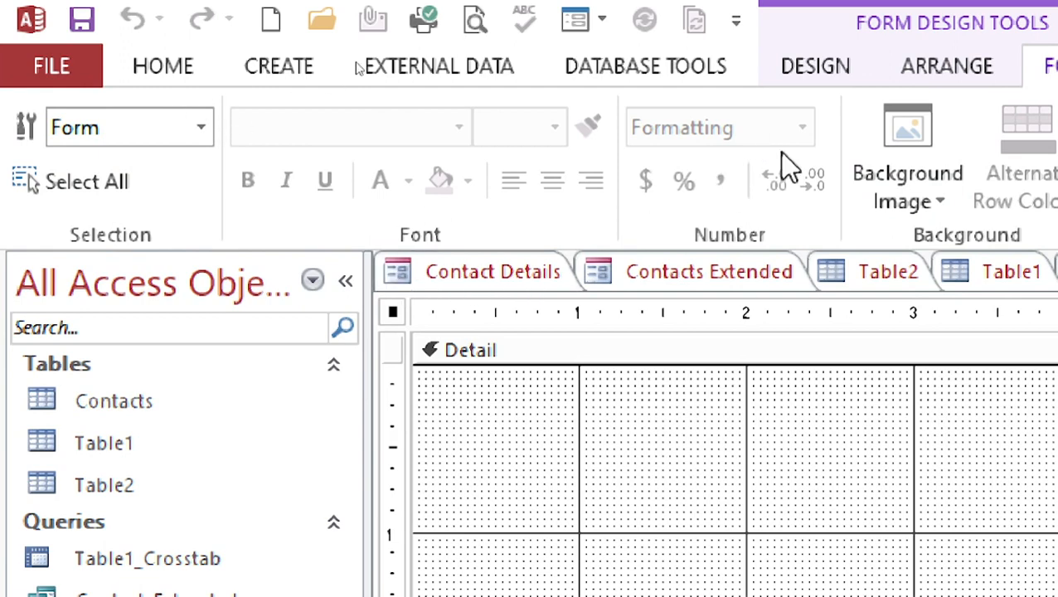
Step: Apply the third Office theme from the Themes gallery to the blank form
click(839, 71)
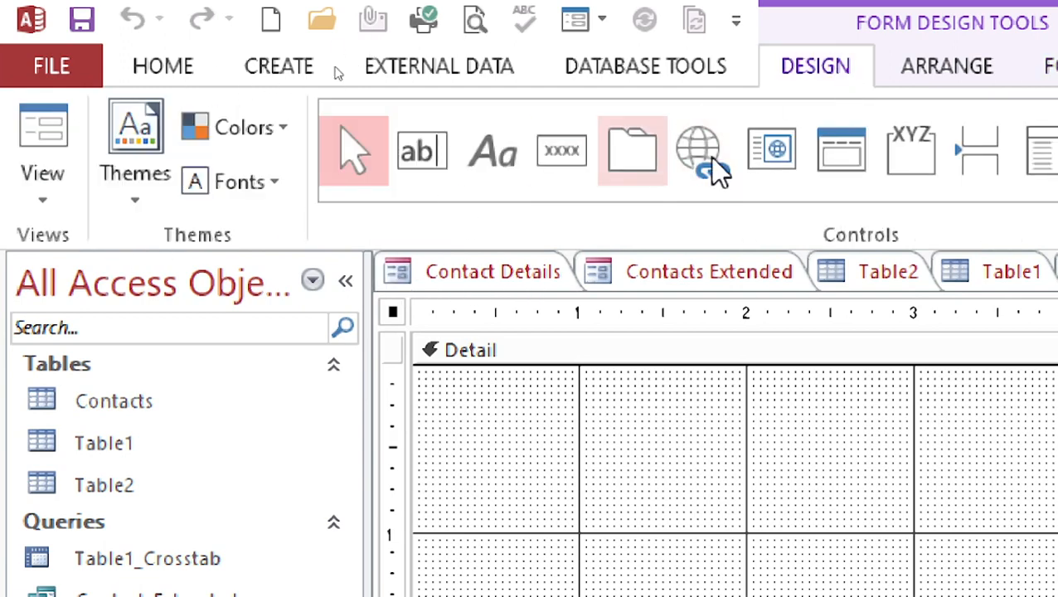
click(131, 203)
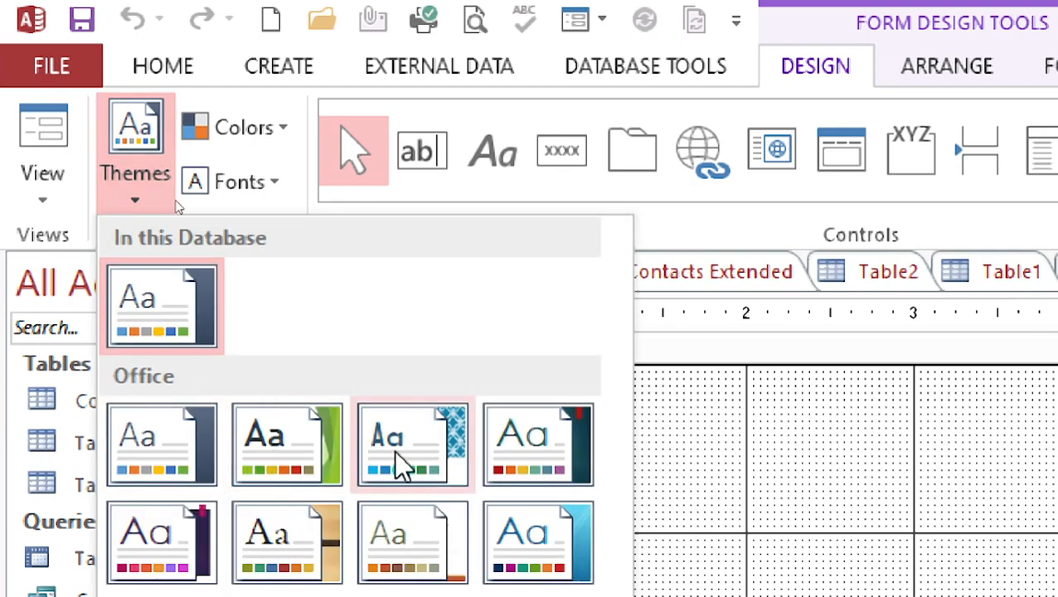
click(416, 461)
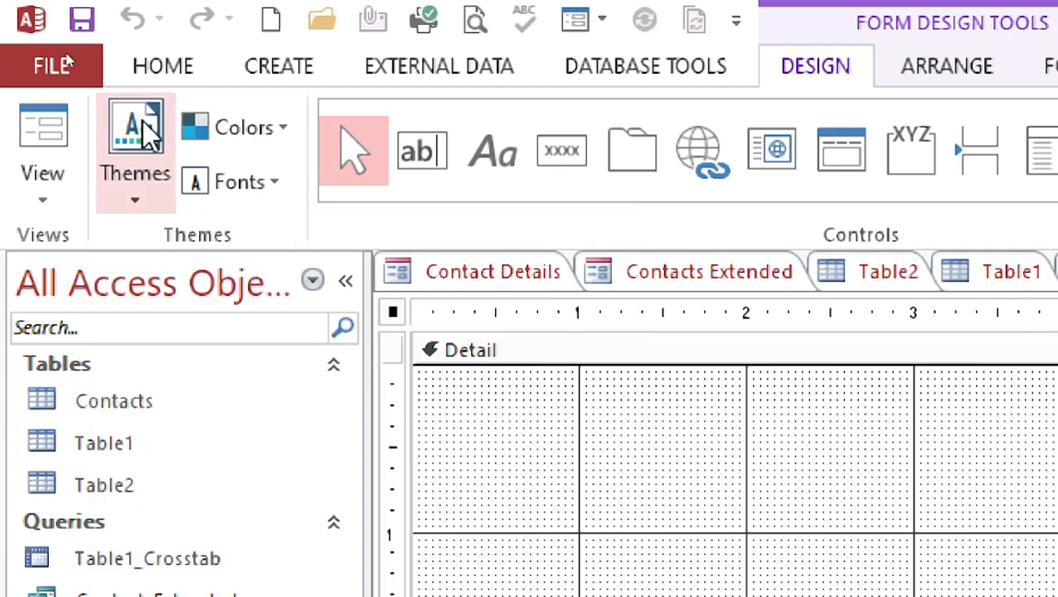
Step: Browse the Colors and Fonts galleries without applying a choice
click(224, 131)
click(280, 253)
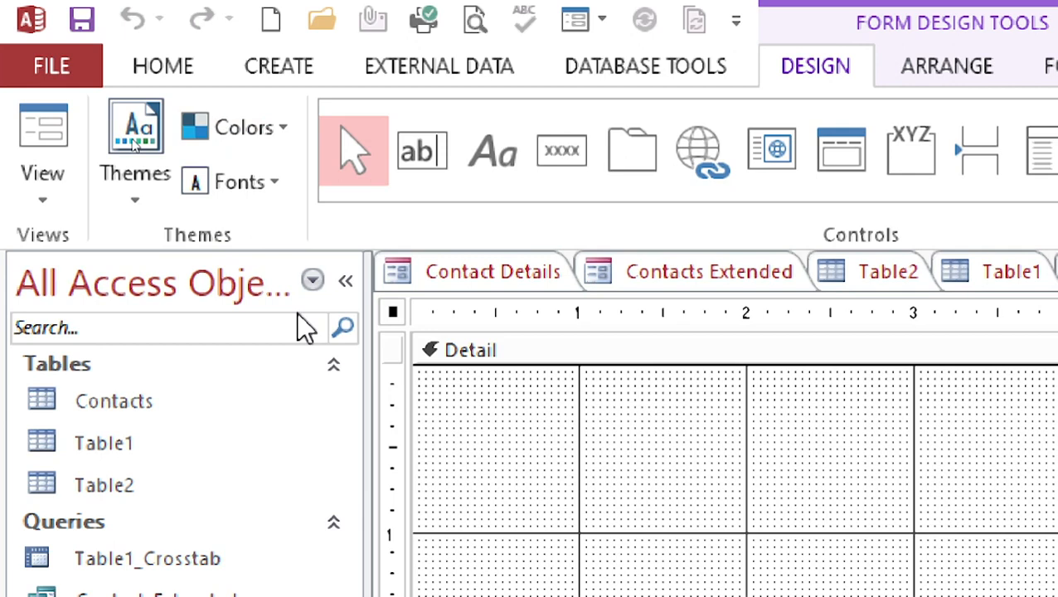
click(234, 187)
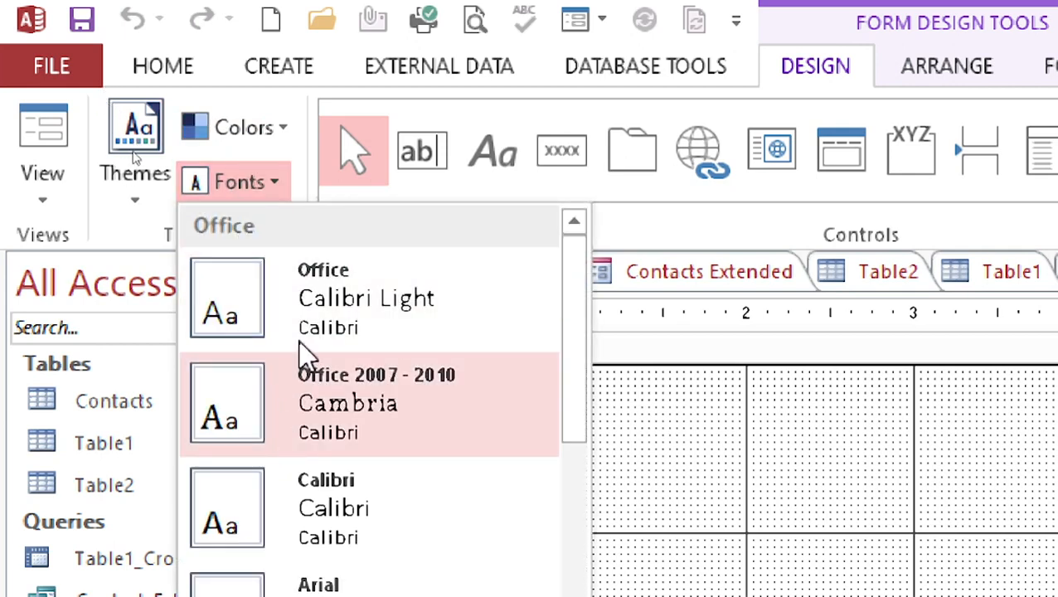
click(718, 466)
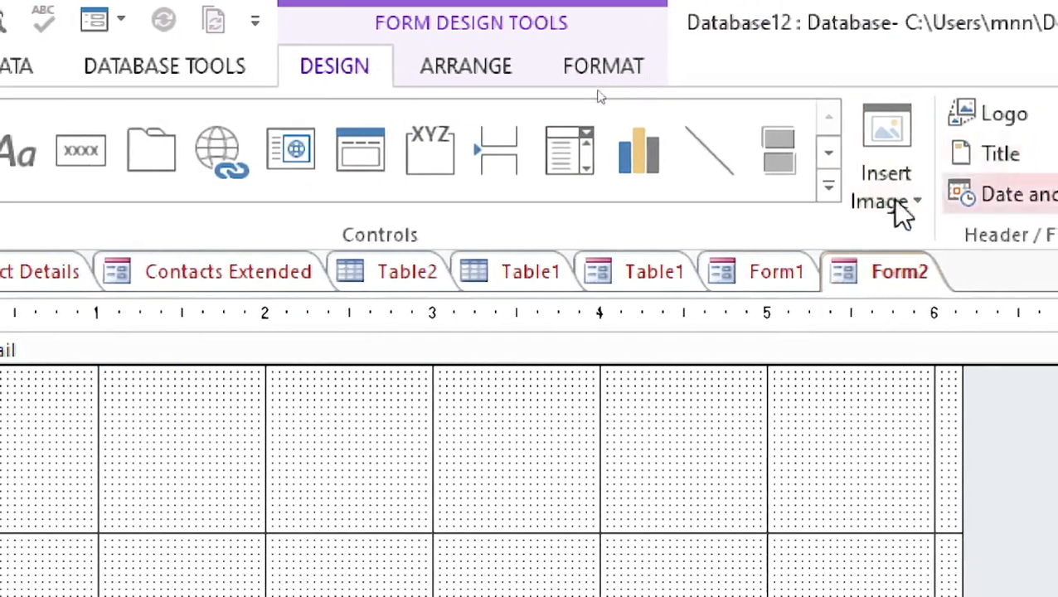
Step: Open the Field List, show all tables and expand Table1's fields
click(949, 181)
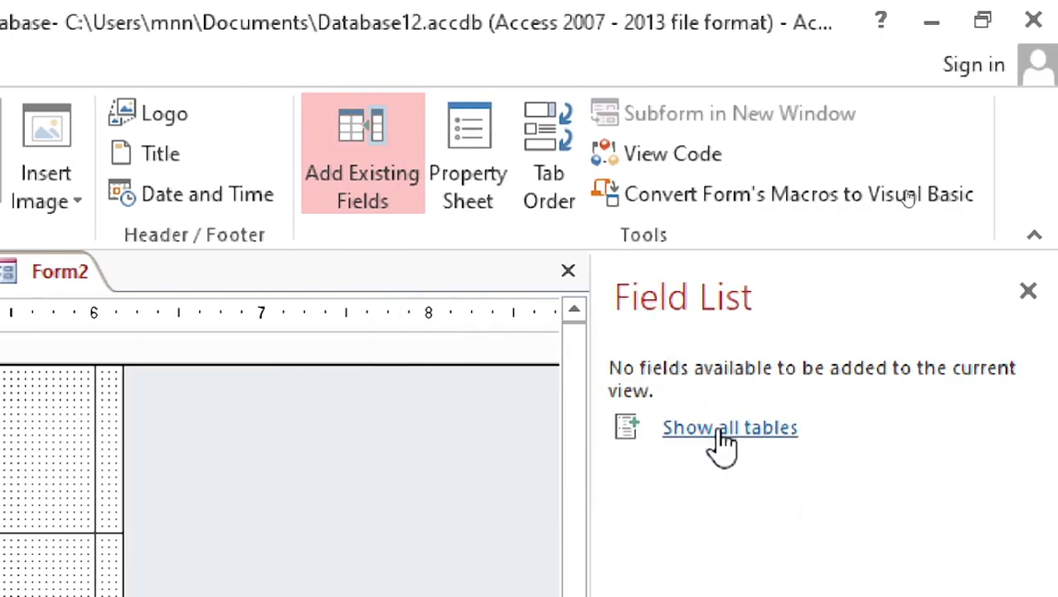
click(719, 436)
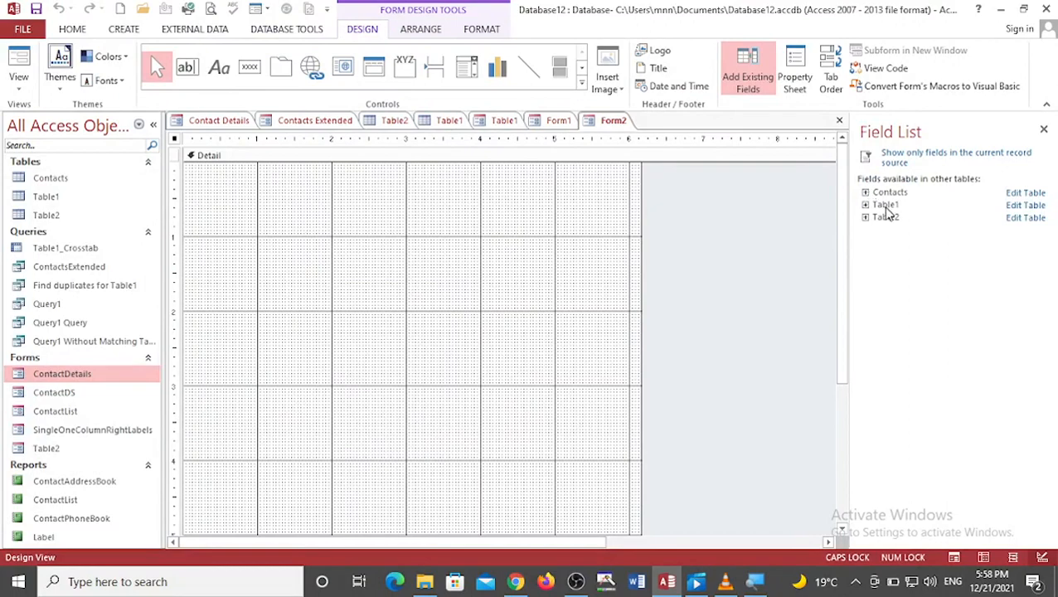
click(885, 207)
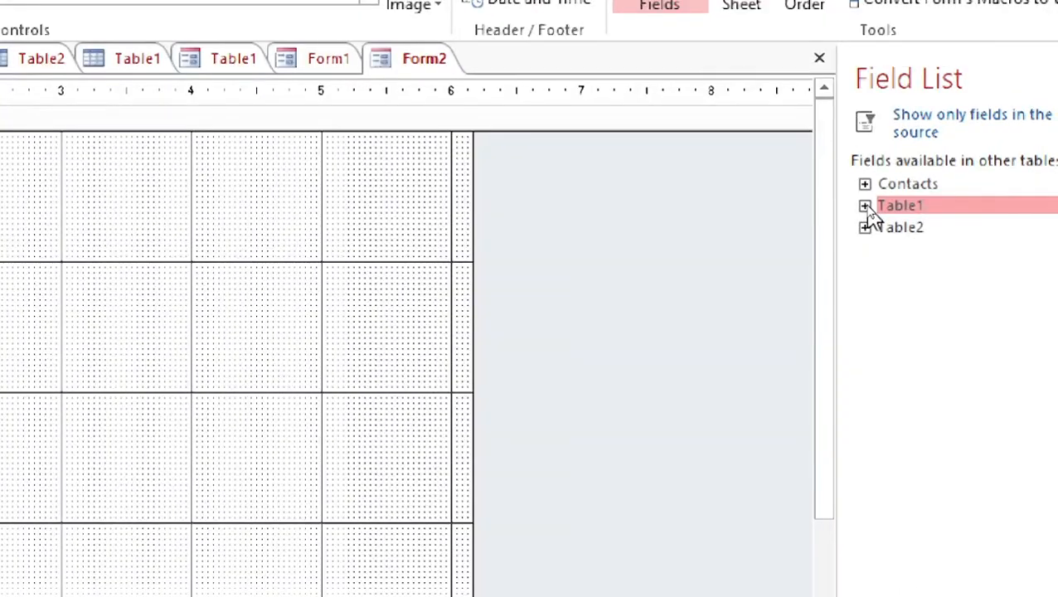
click(864, 207)
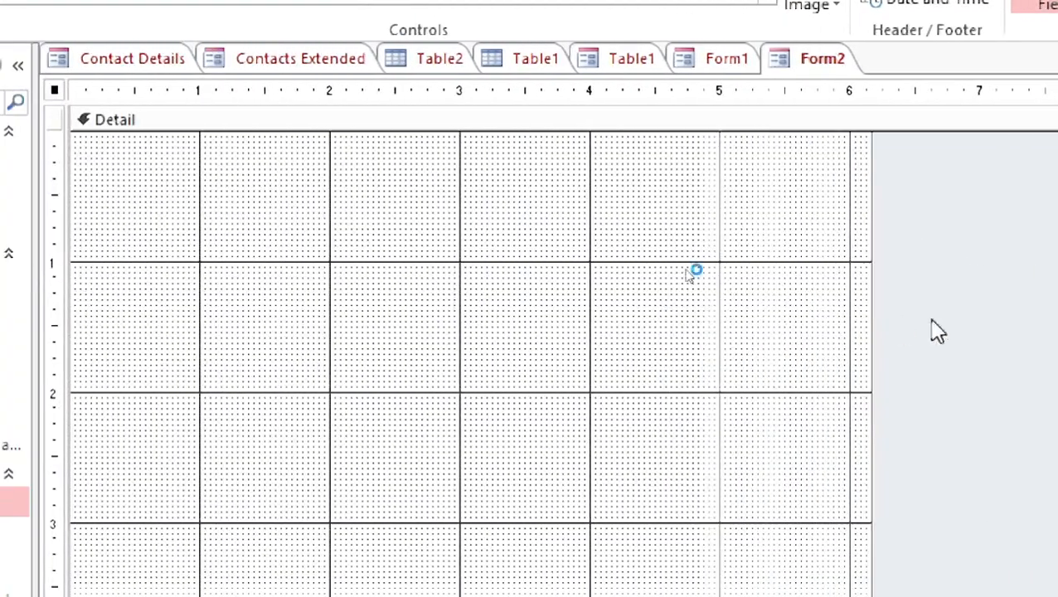
drag(1051, 229, 895, 249)
Step: Add Table1's ID, S NAME and F NAME fields to the Detail section, stacked vertically
drag(783, 241, 103, 206)
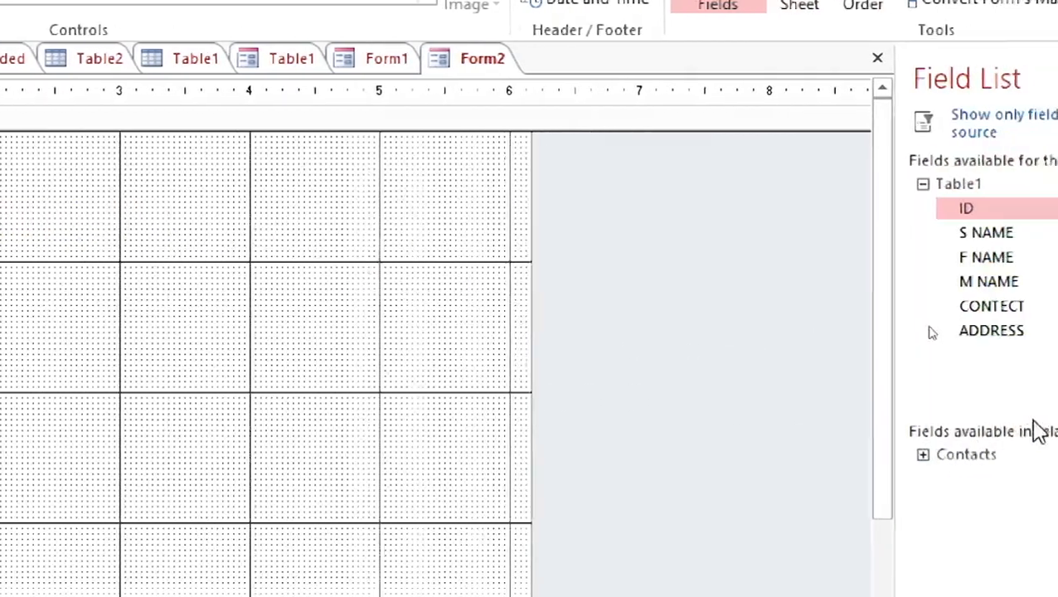
drag(983, 233, 37, 266)
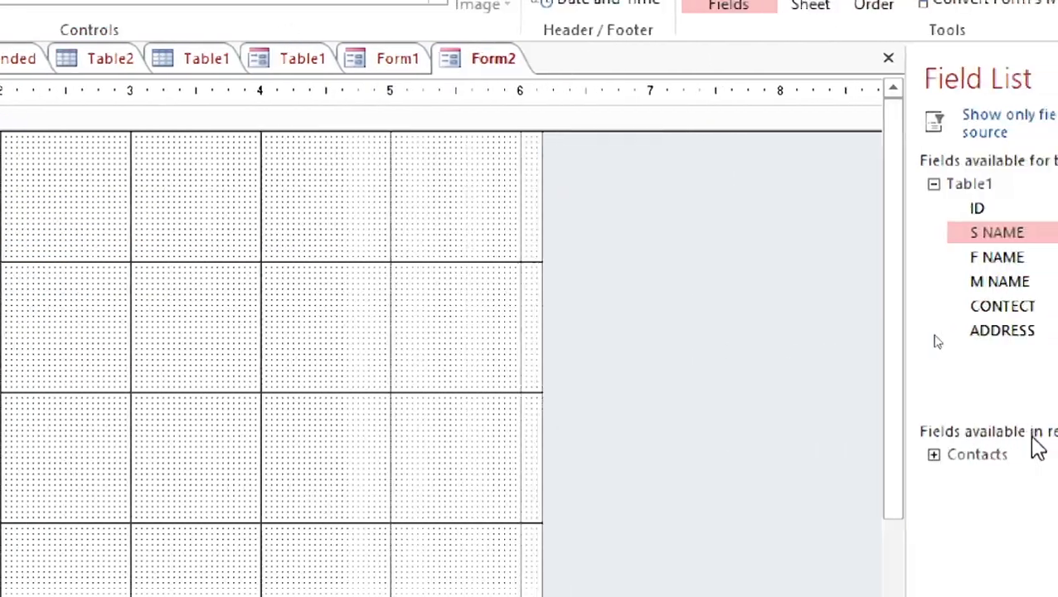
drag(866, 258, 0, 295)
drag(62, 286, 0, 320)
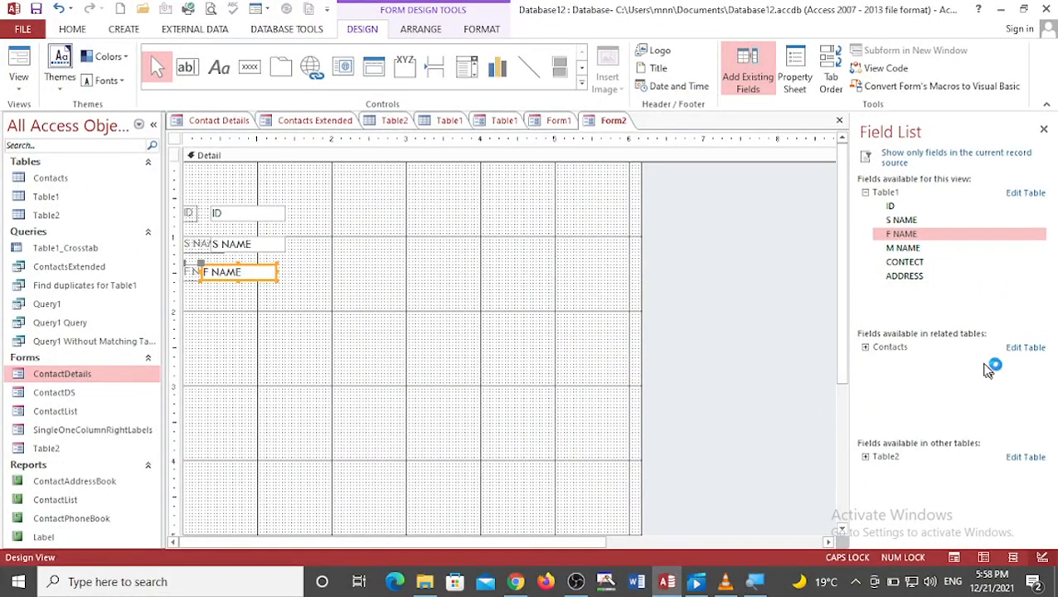
Step: Add F NAME again, then M NAME, CONTECT and ADDRESS below the existing fields in the Detail section
drag(909, 238, 225, 310)
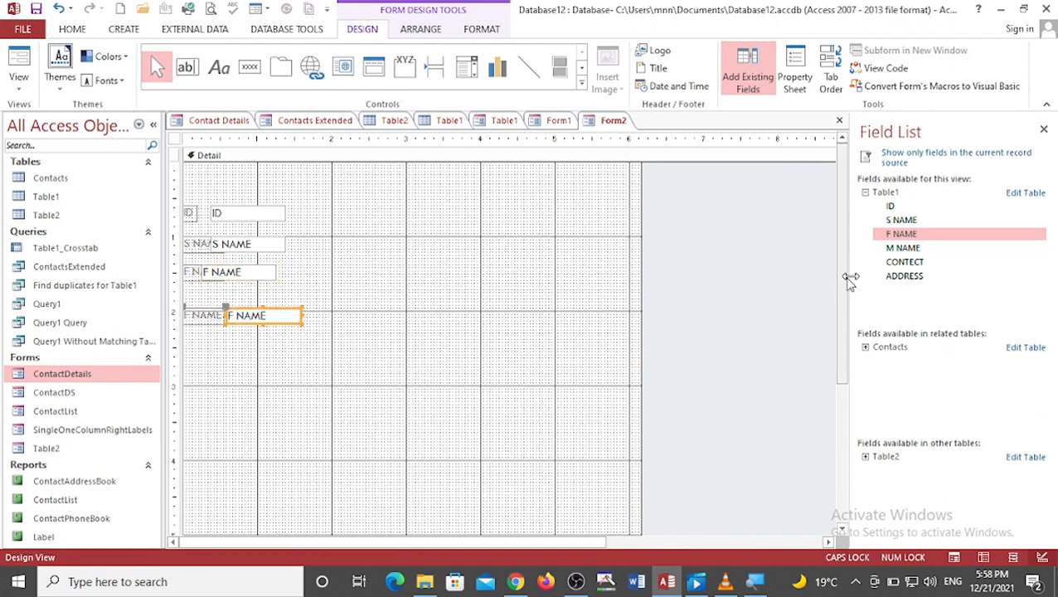
drag(886, 248, 234, 358)
drag(894, 264, 235, 397)
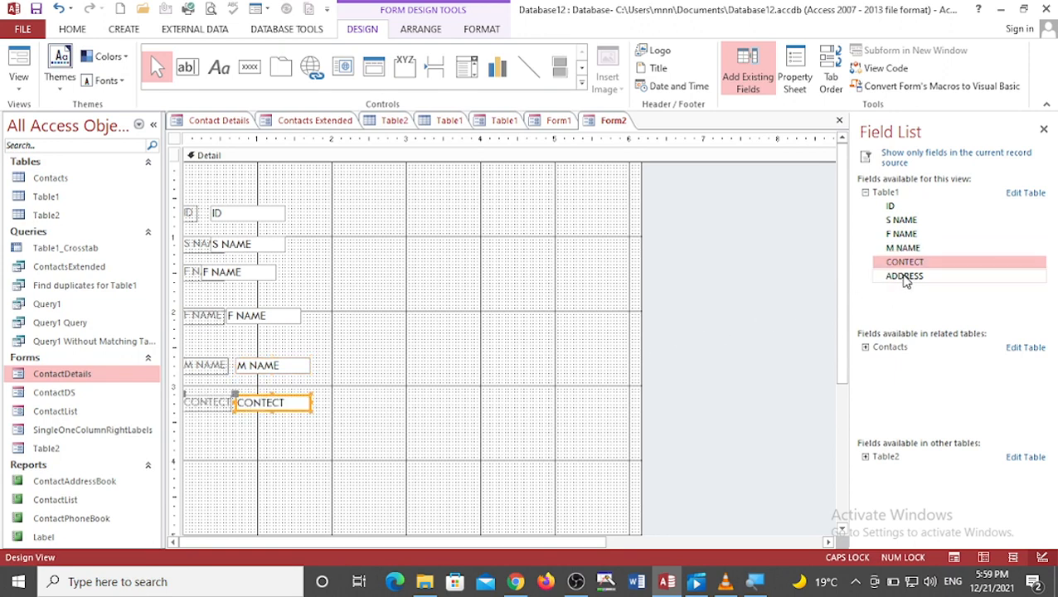
drag(902, 281, 243, 426)
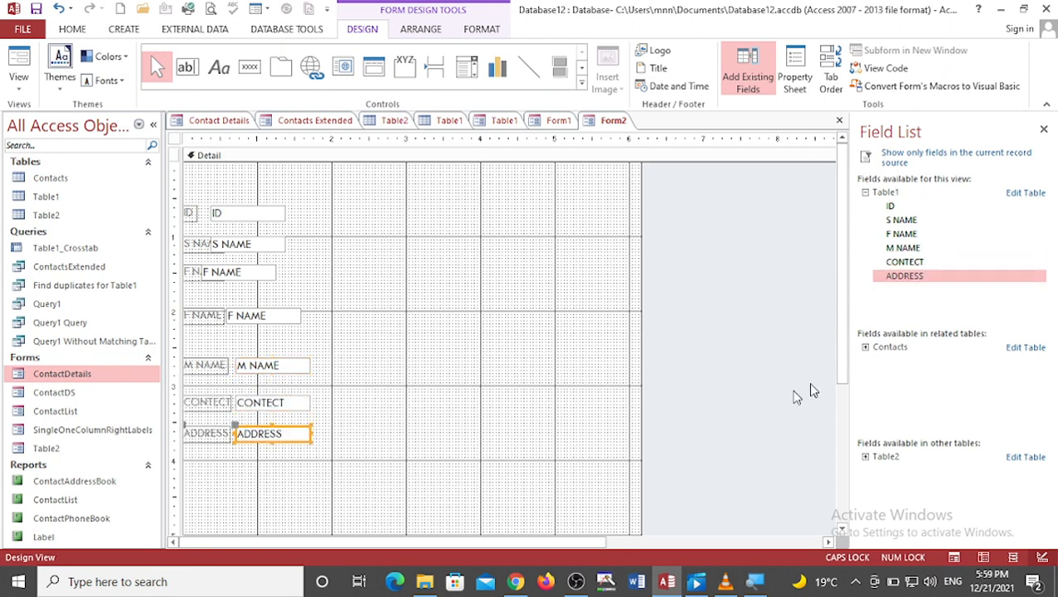
Step: Expand the Contacts table in the Field List and add its Company field below ADDRESS
click(865, 348)
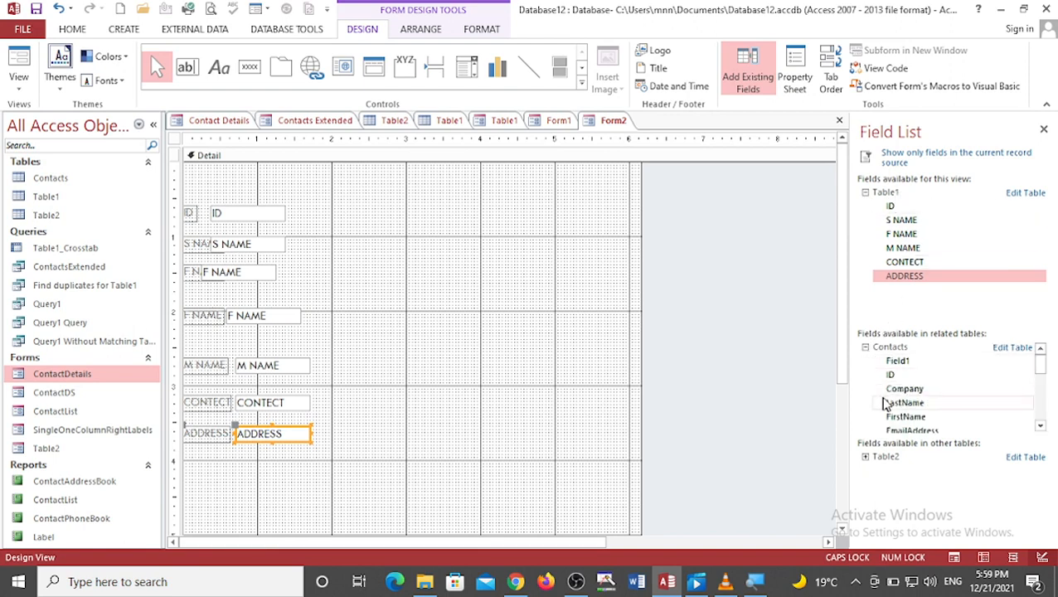
drag(895, 389, 250, 461)
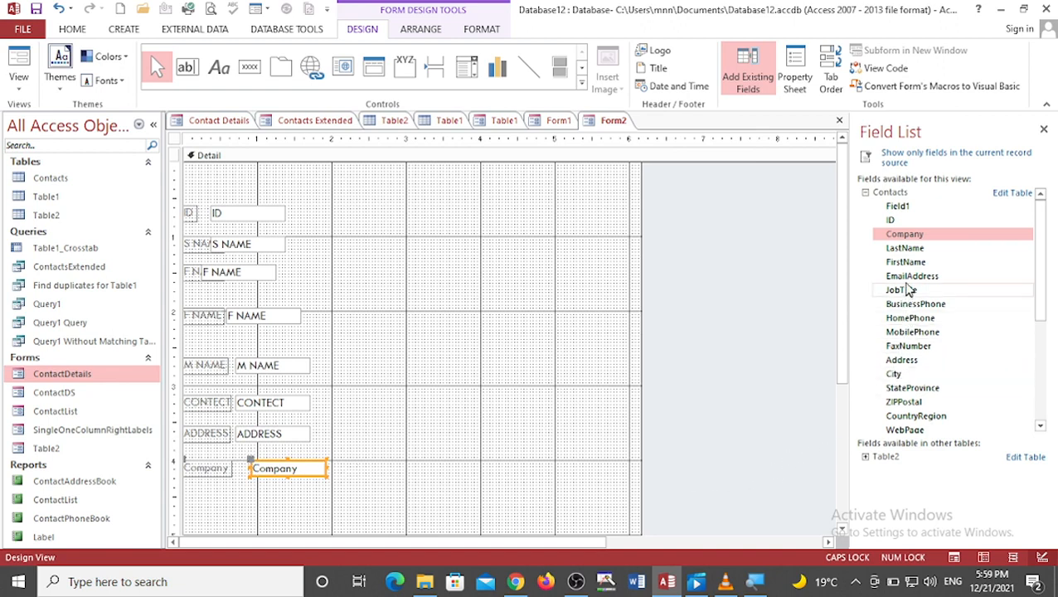
scroll(912, 364, down, 1)
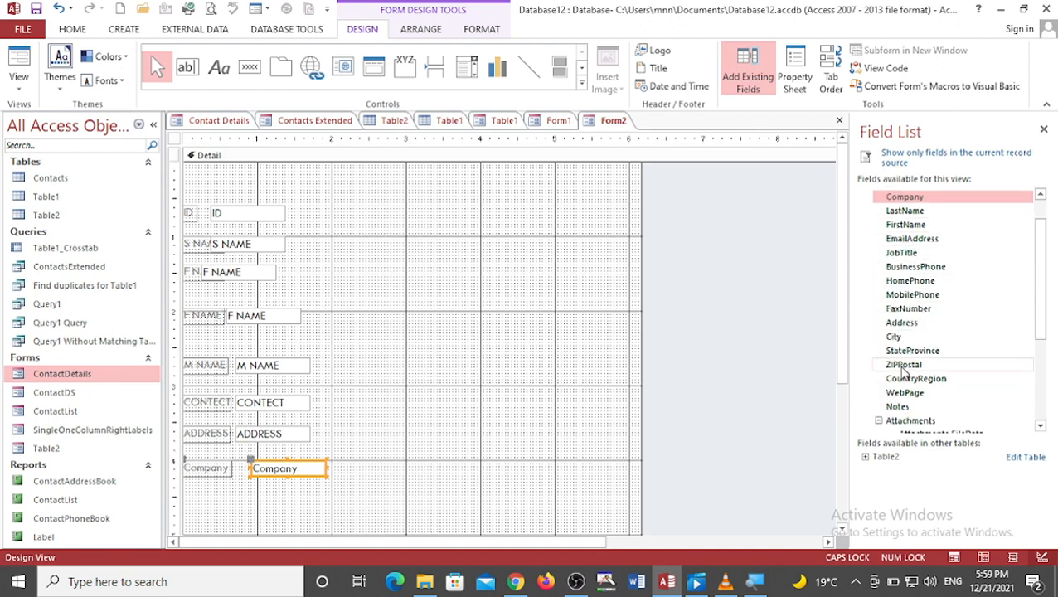
scroll(919, 364, up, 1)
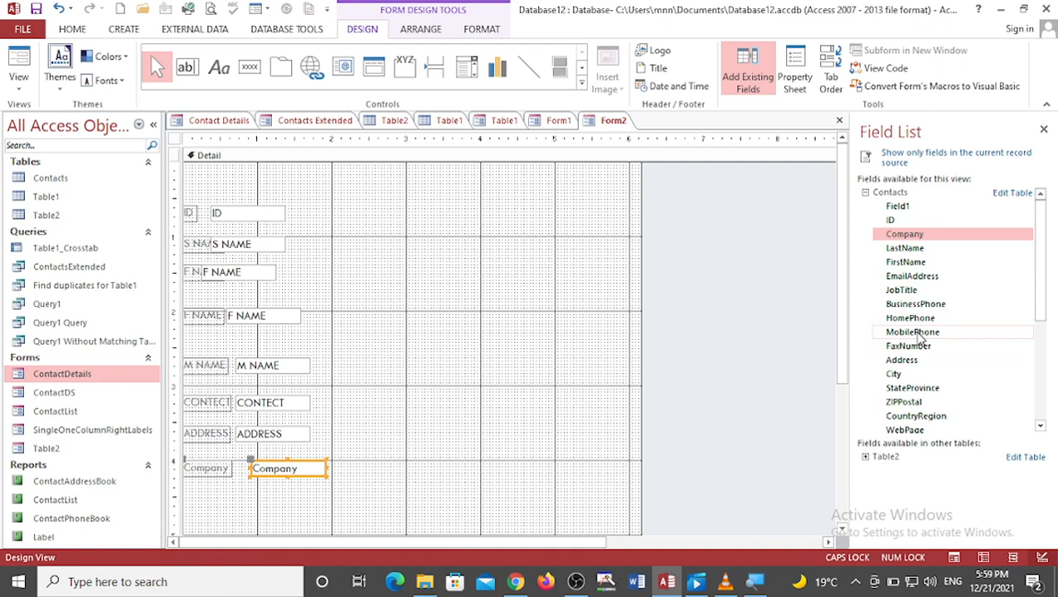
Step: Select all controls, move them as a group to the right and upward, and close the Field List
click(355, 368)
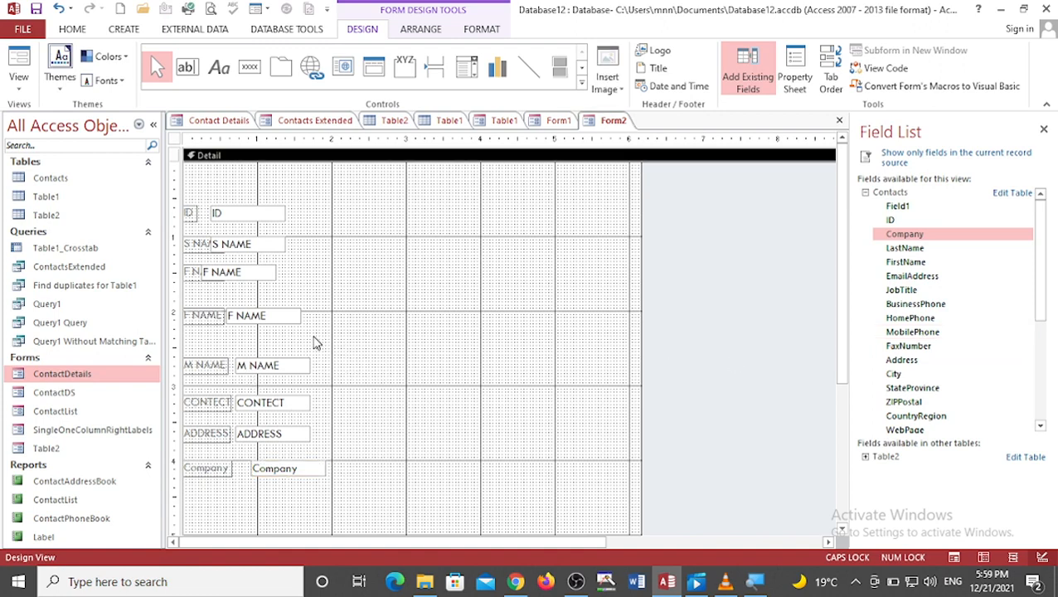
key(ctrl+a)
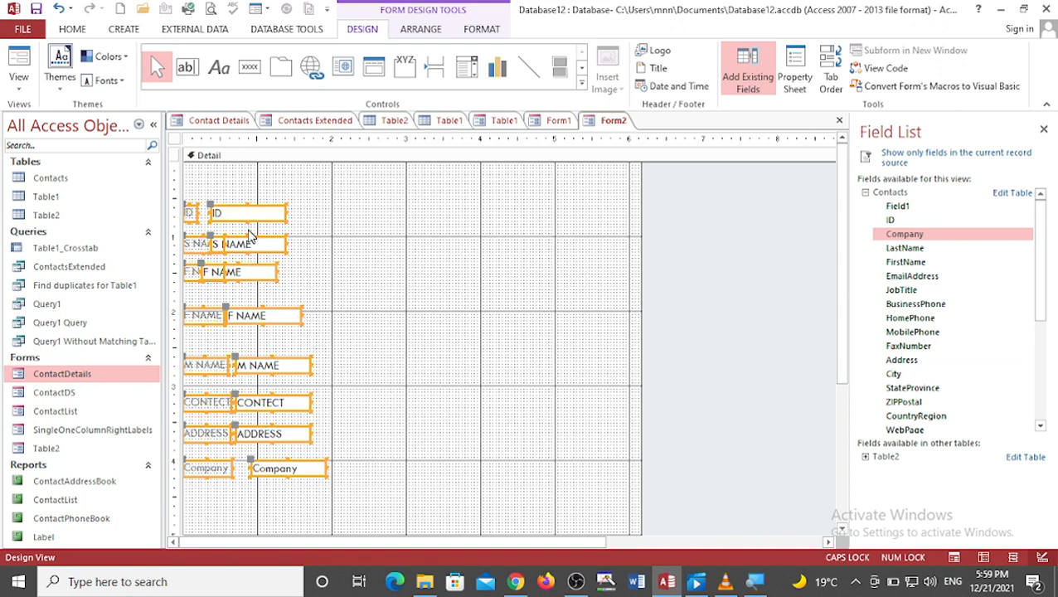
drag(247, 240, 375, 226)
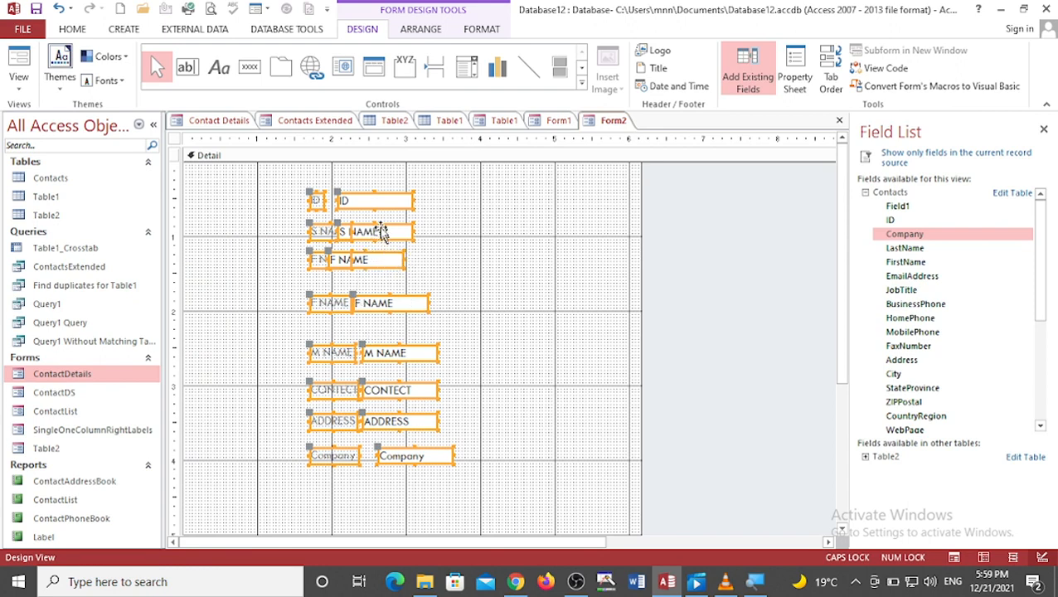
drag(375, 200, 305, 178)
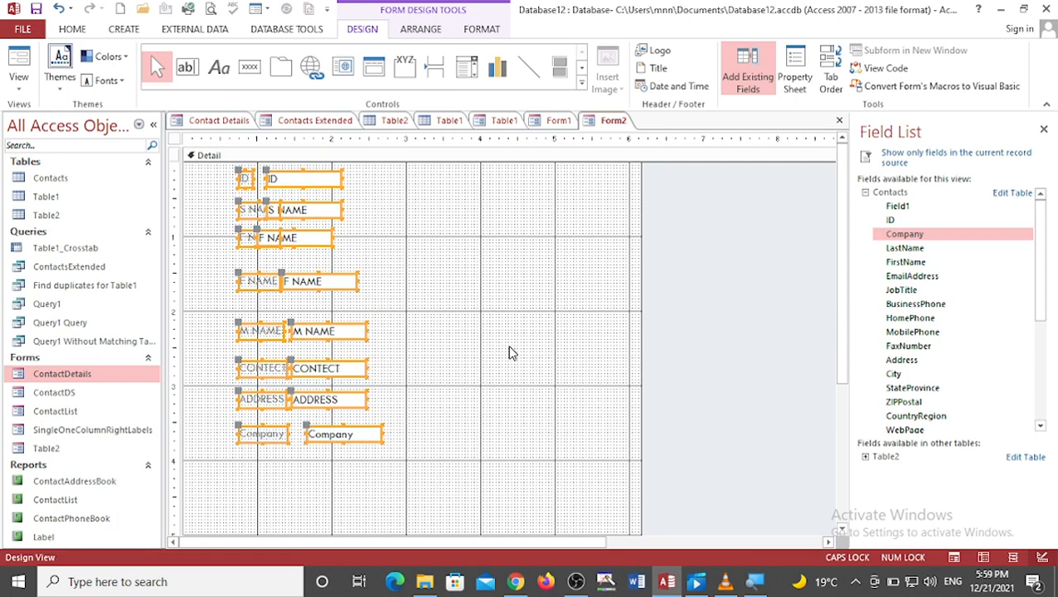
click(1044, 133)
click(372, 361)
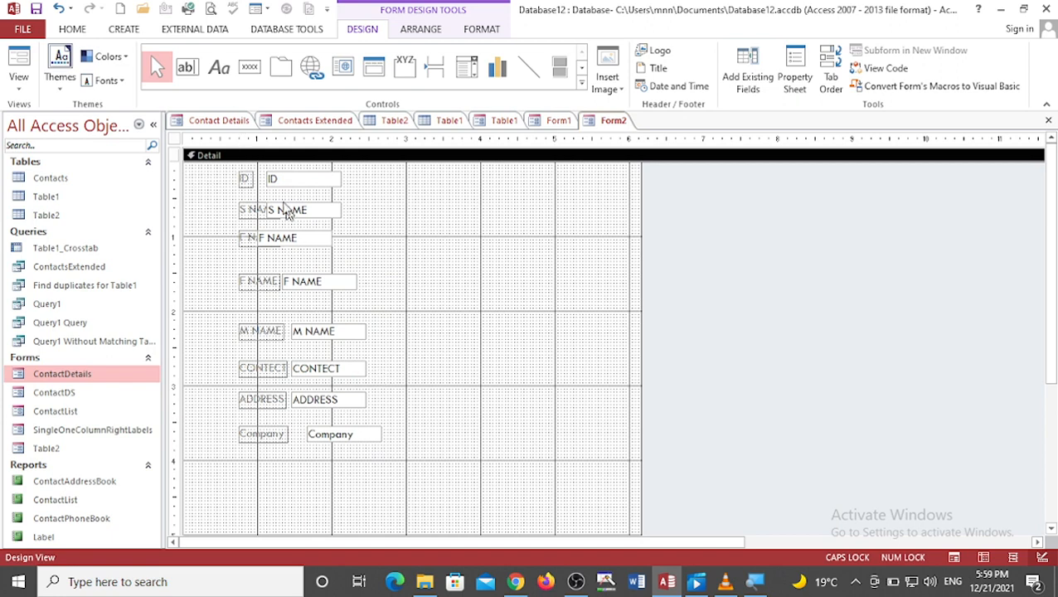
Step: Draw a command button below the Company field and assign it the Record Navigation action Go To First Record
click(251, 75)
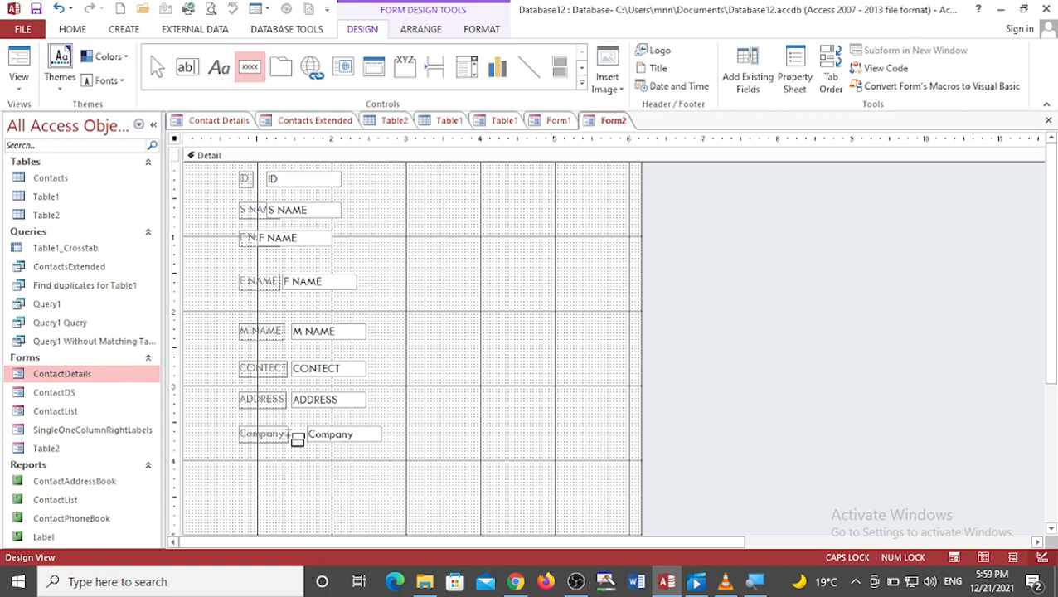
drag(223, 470, 267, 498)
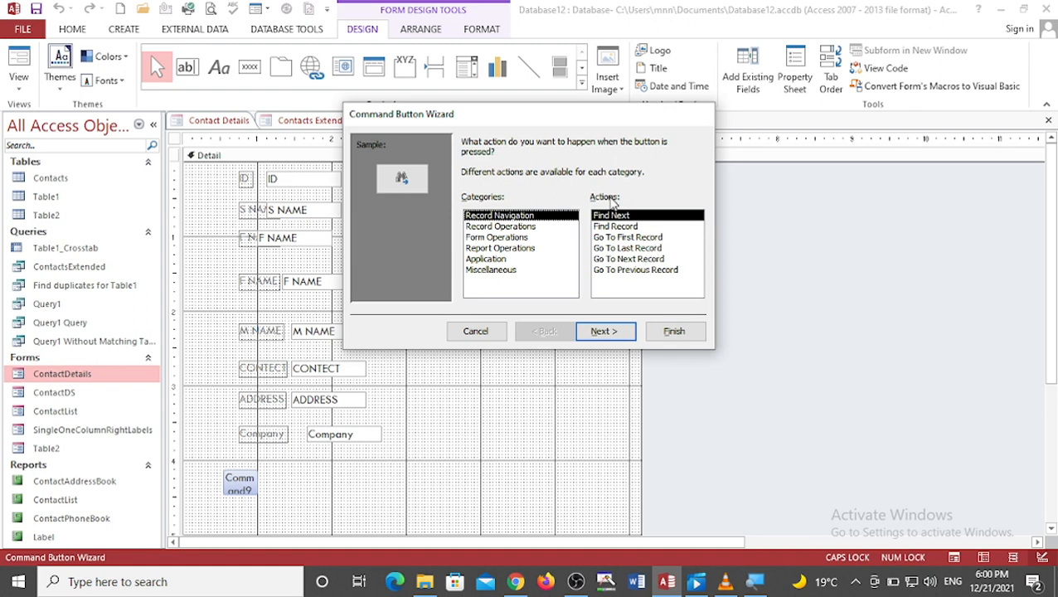
click(485, 226)
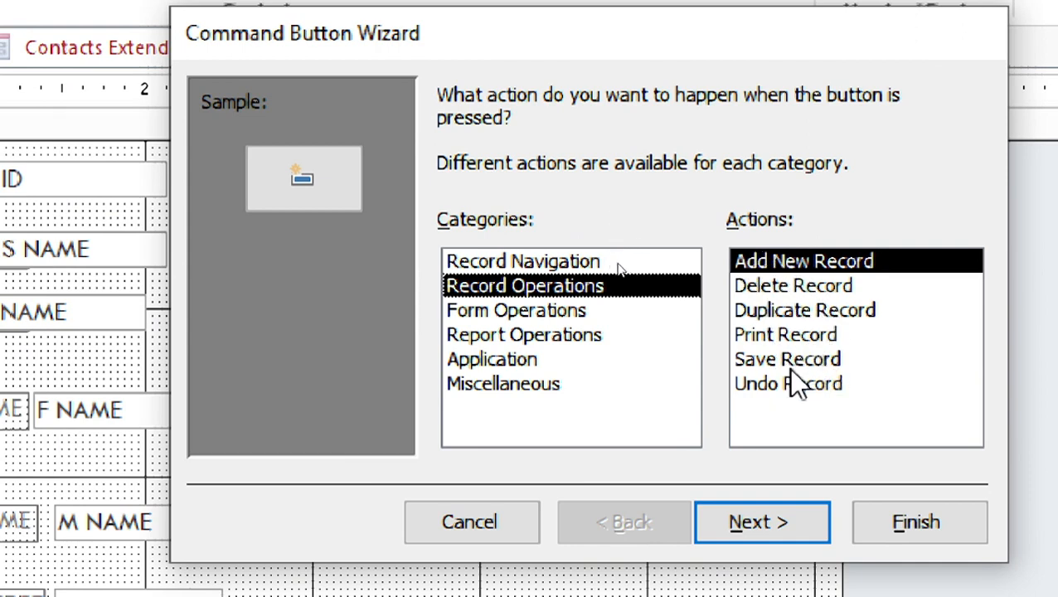
click(590, 311)
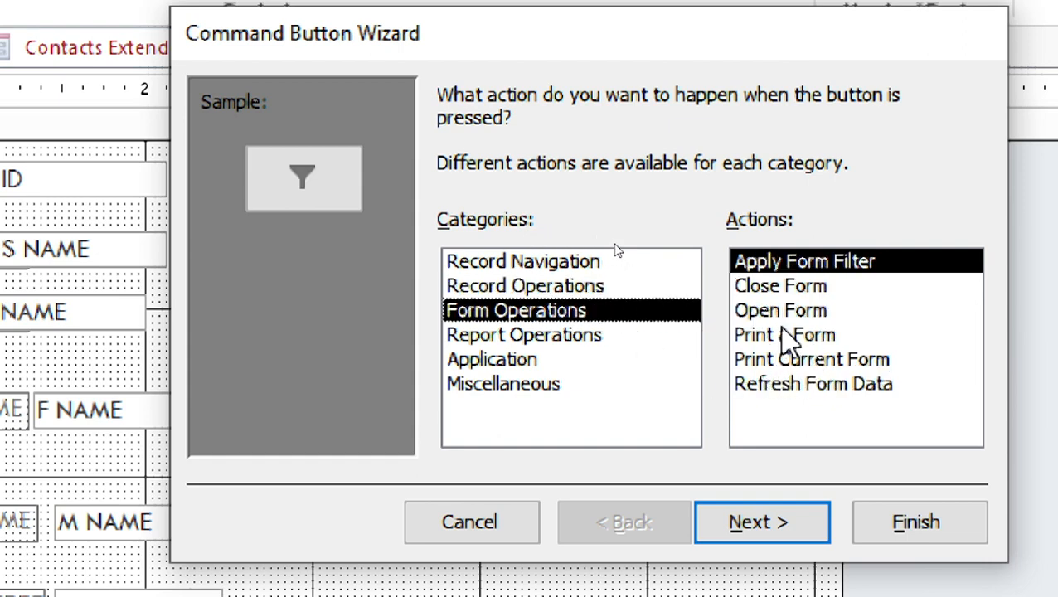
click(572, 335)
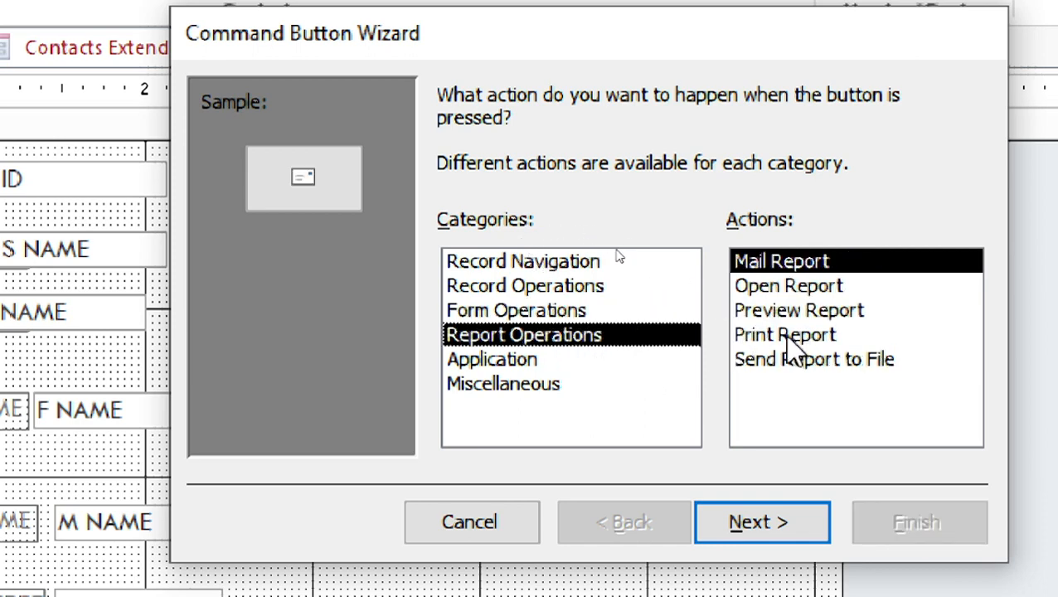
click(539, 264)
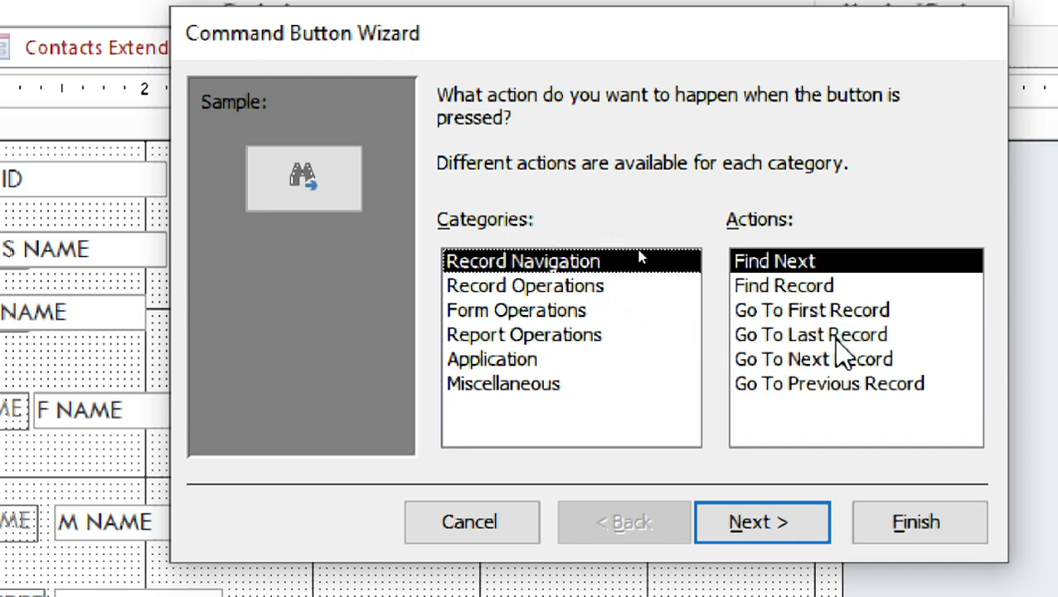
click(499, 286)
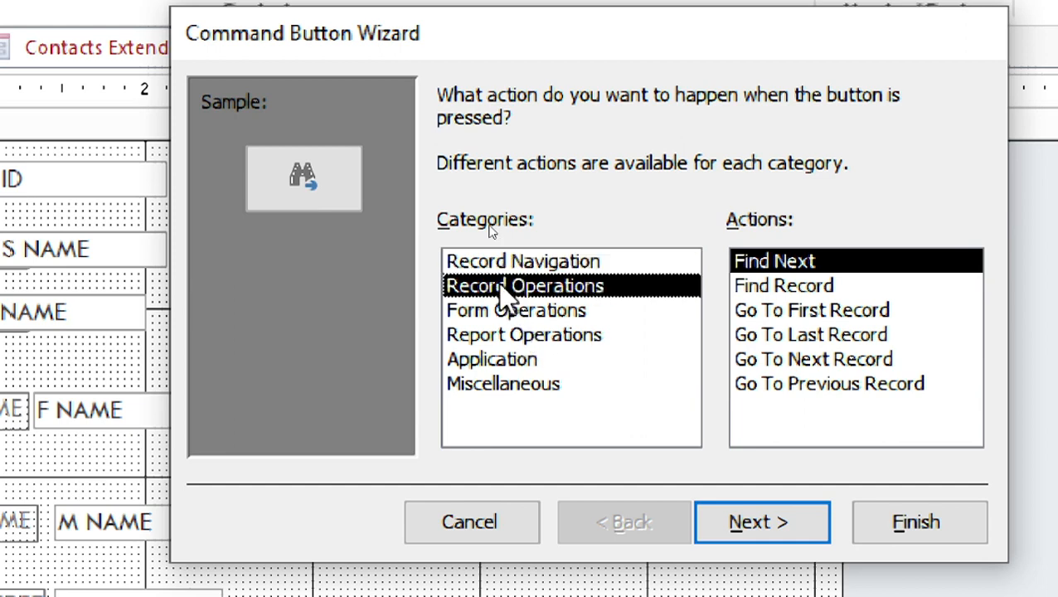
click(517, 265)
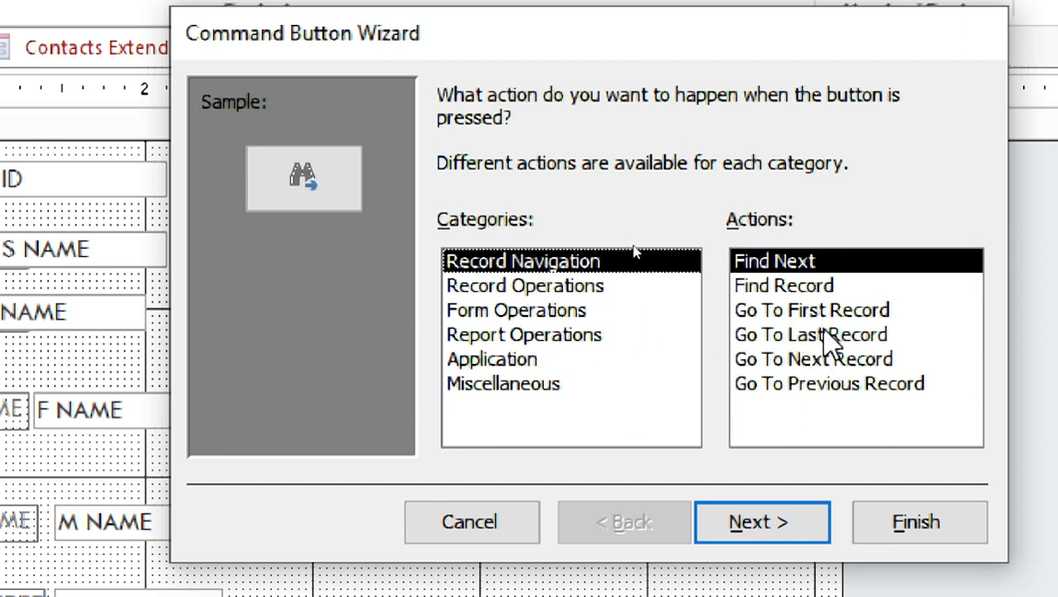
click(801, 312)
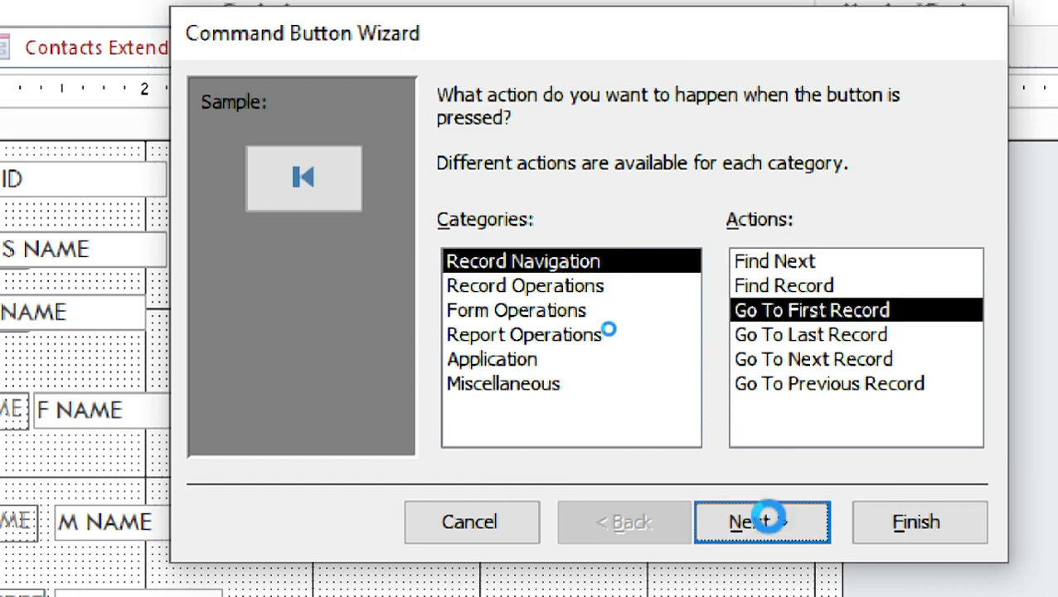
click(768, 520)
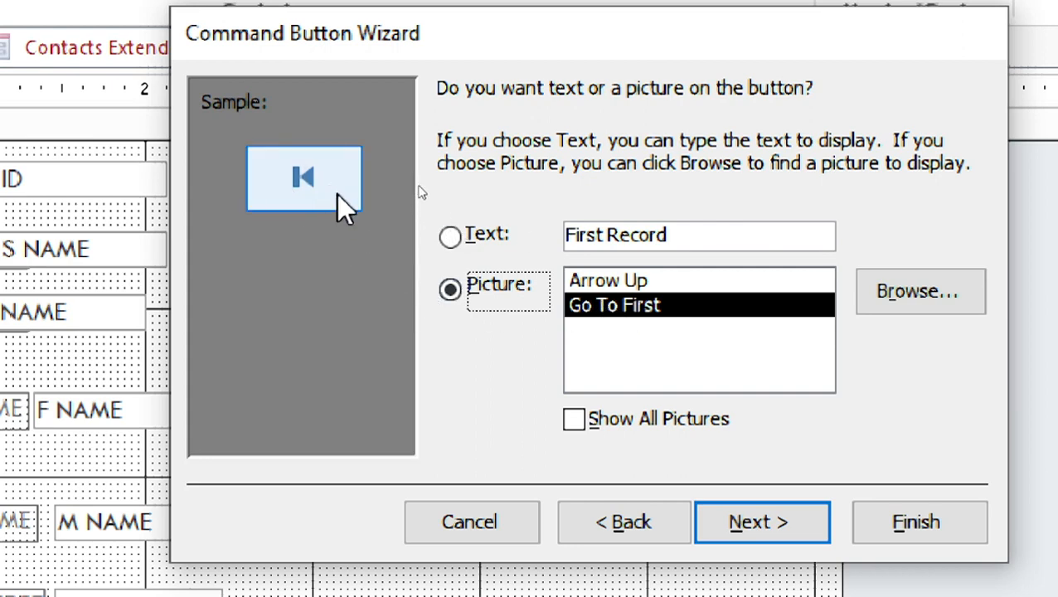
Step: Keep the Go To First picture as the button's face and finish the Command Button Wizard
click(455, 238)
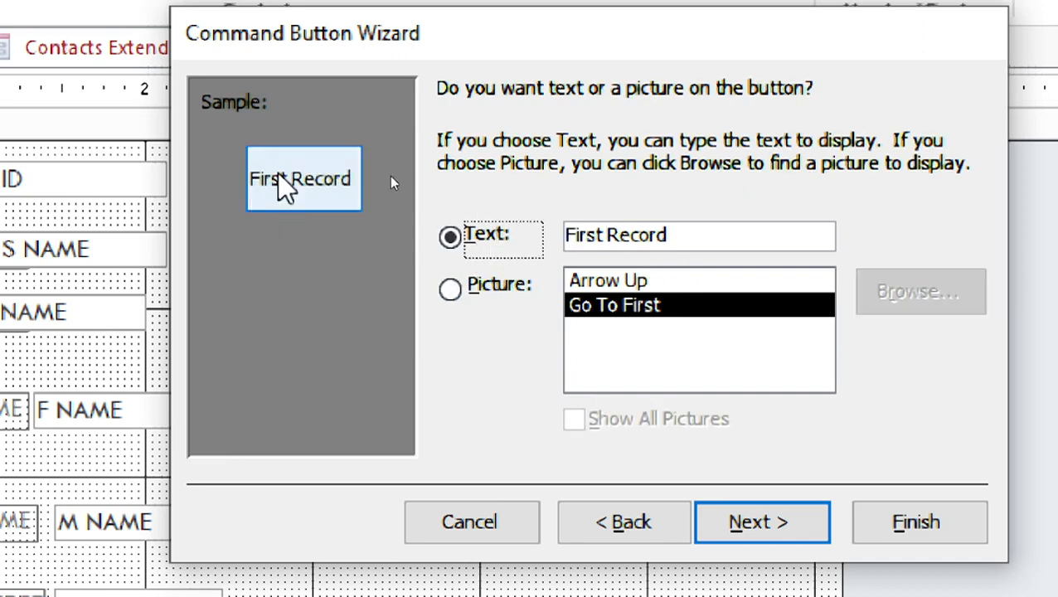
click(447, 303)
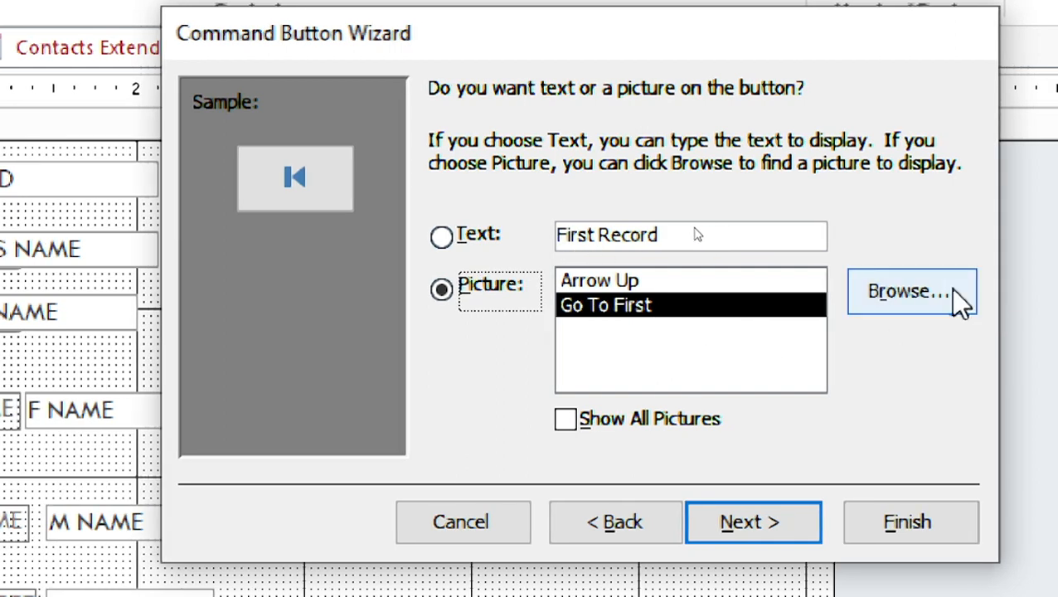
click(441, 237)
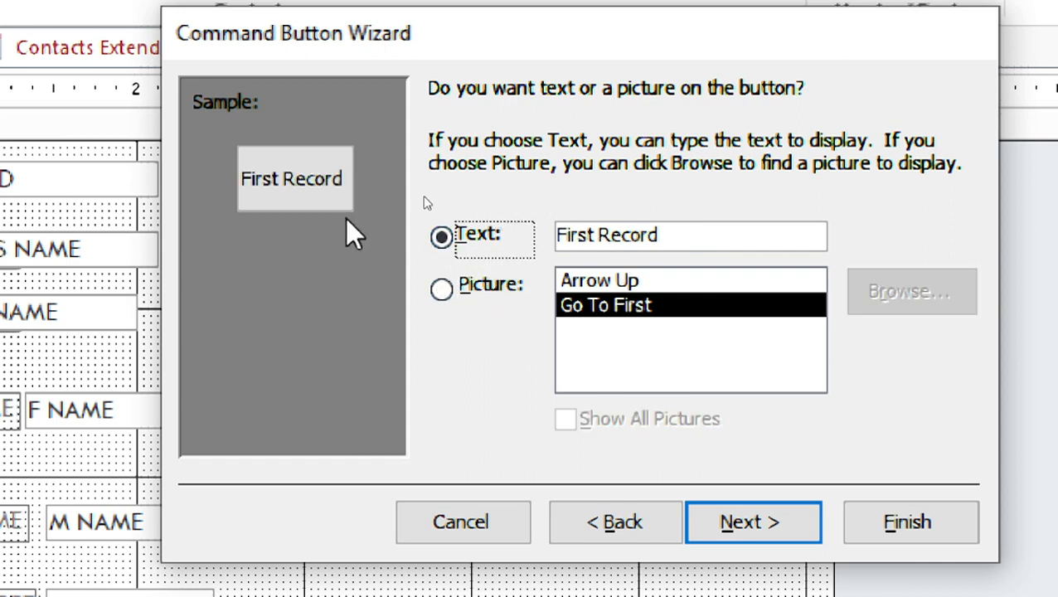
click(441, 288)
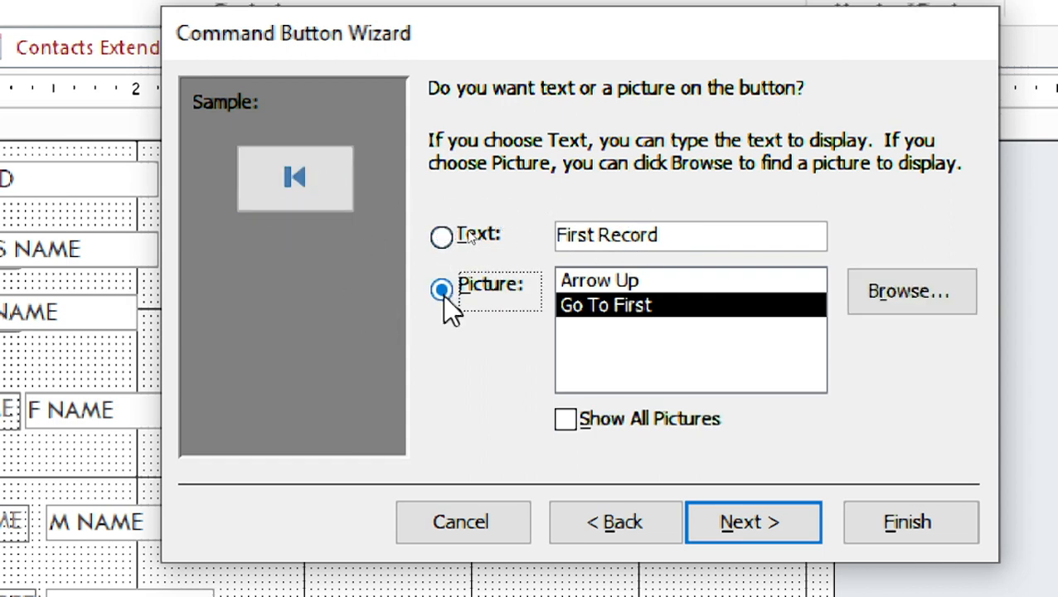
click(634, 284)
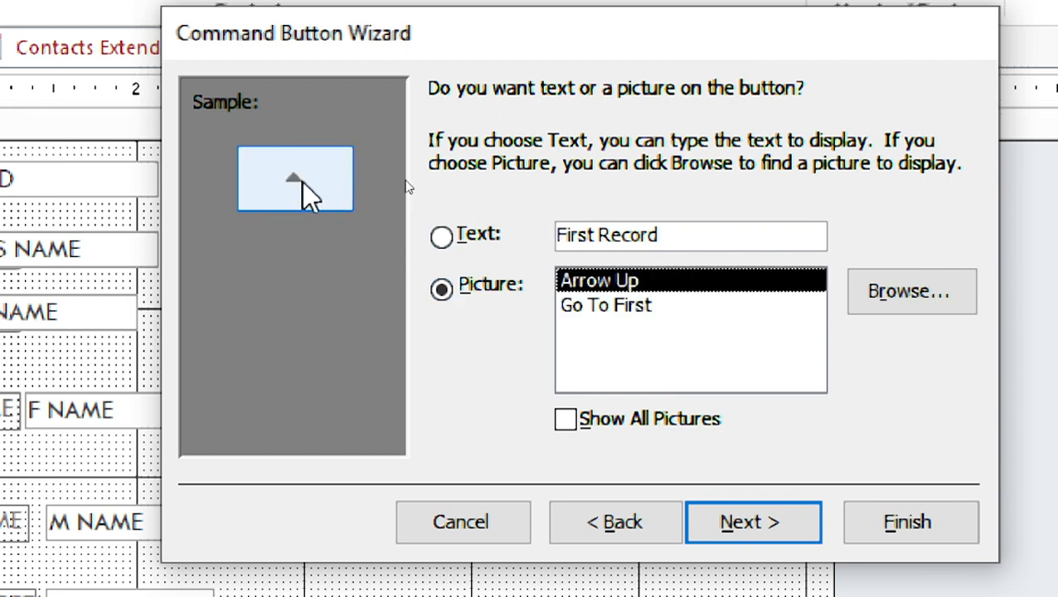
click(572, 306)
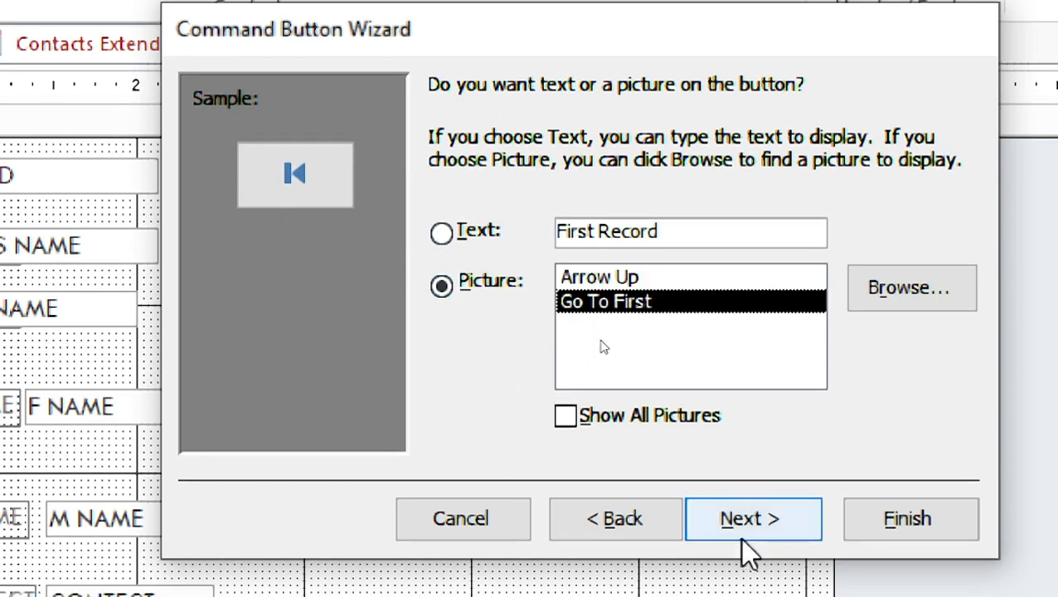
click(739, 524)
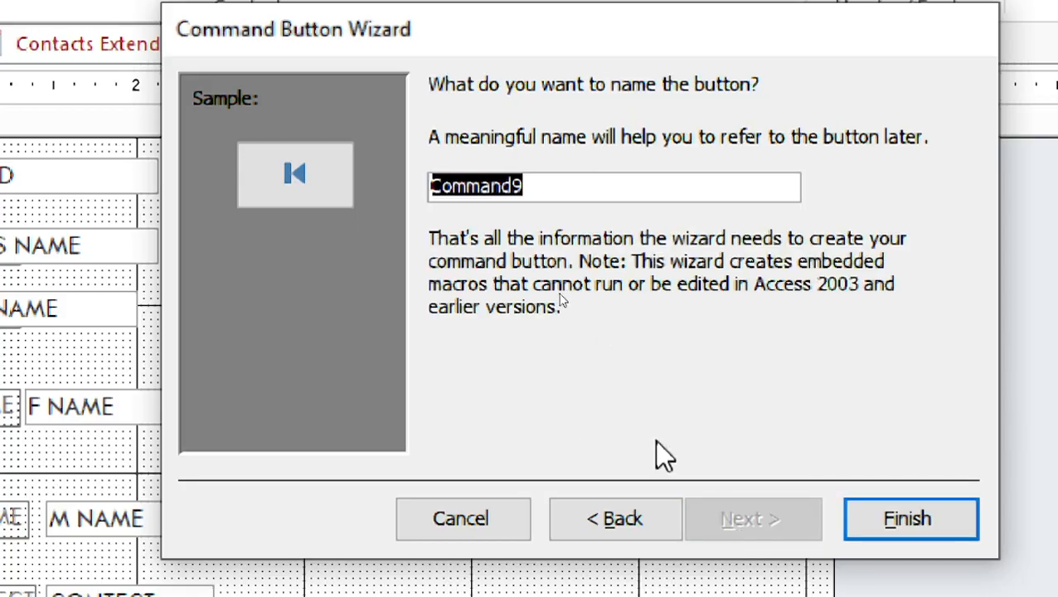
click(869, 519)
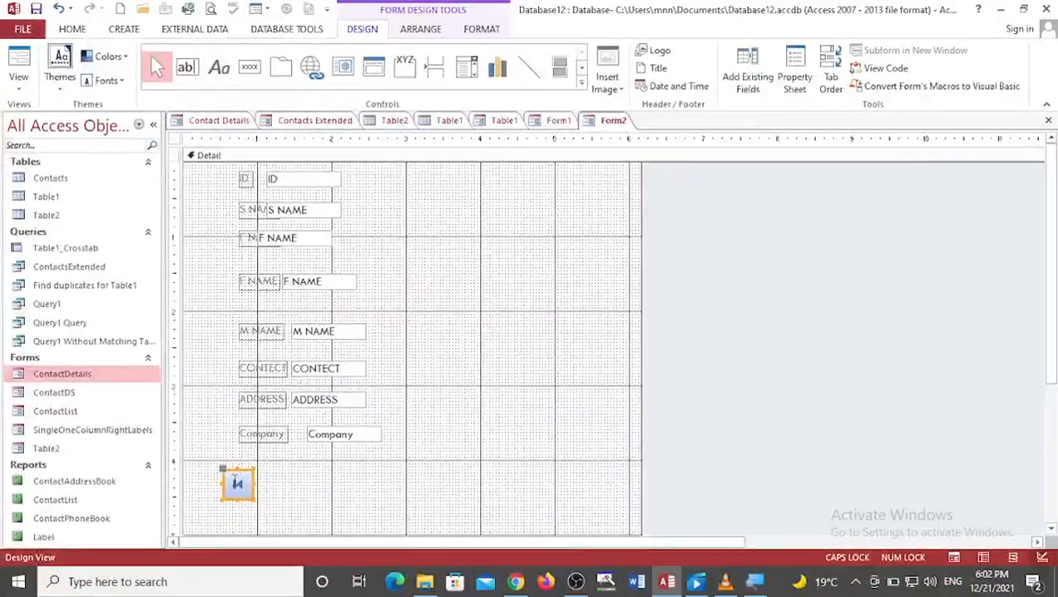
Step: Delete the field binding from the M NAME text box so it is unbound
click(290, 505)
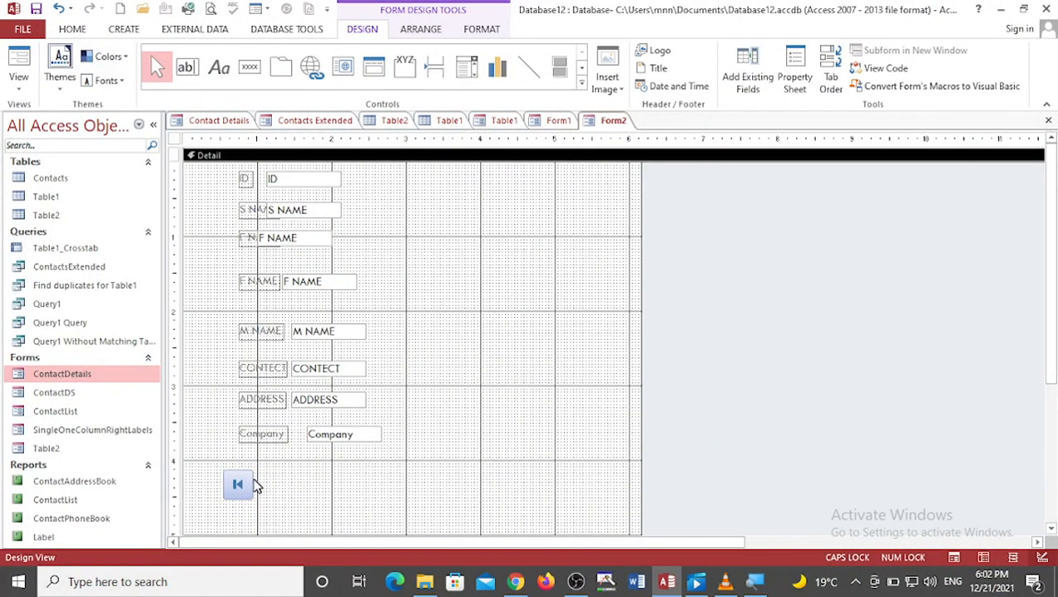
click(336, 333)
drag(348, 331, 281, 330)
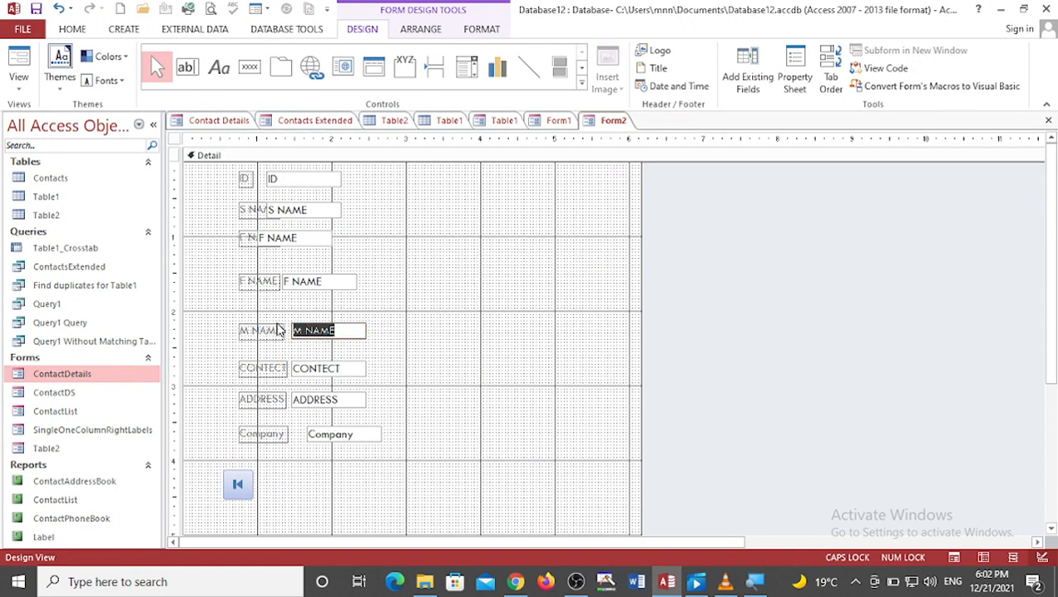
key(BackSpace)
click(377, 368)
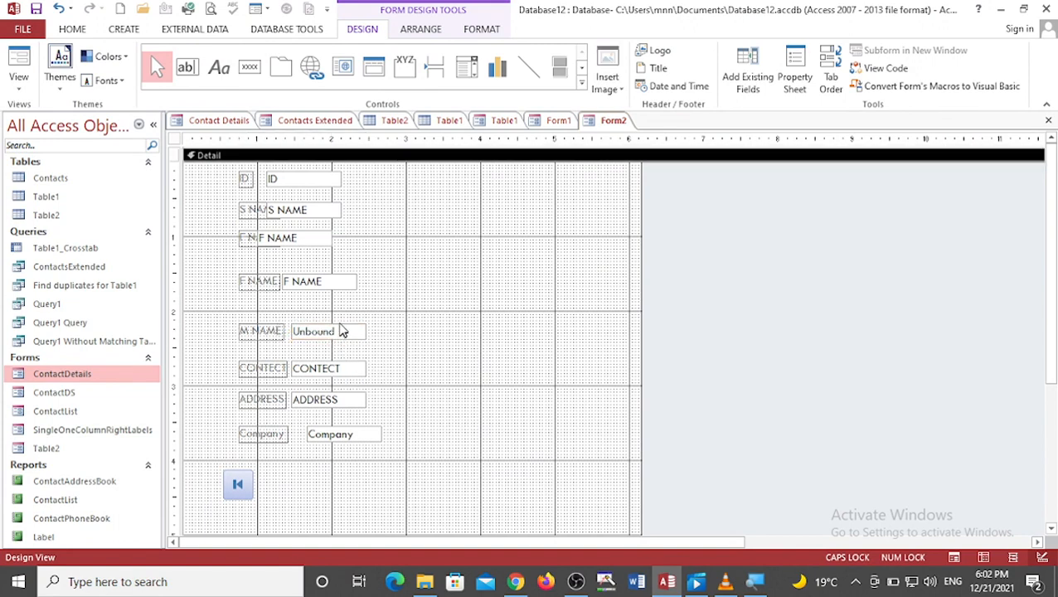
Step: Review the form's Tab Order dialog and background shortcut menu without making changes
click(239, 487)
right_click(239, 487)
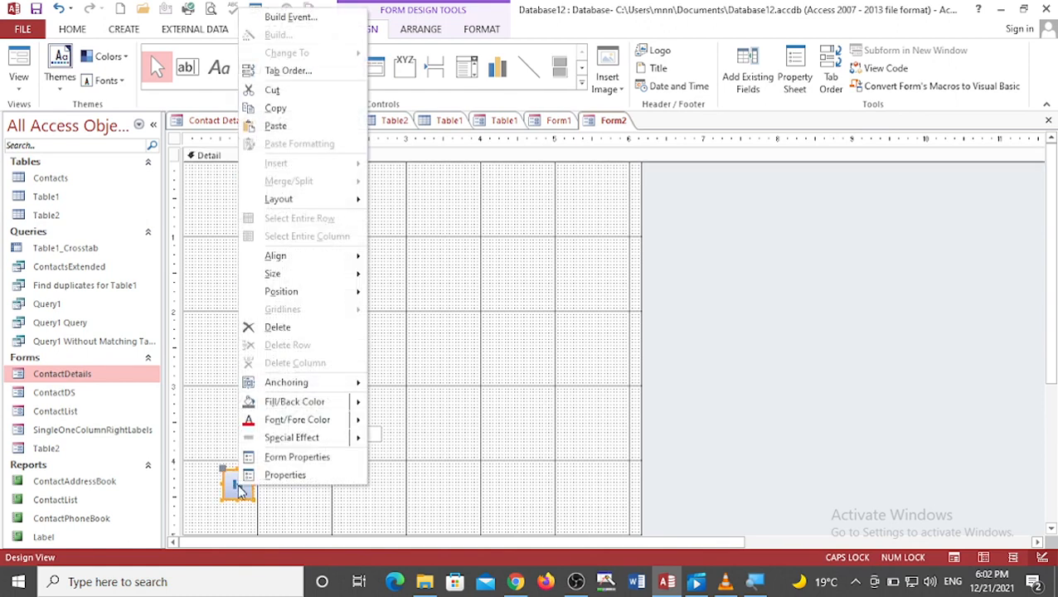
click(284, 73)
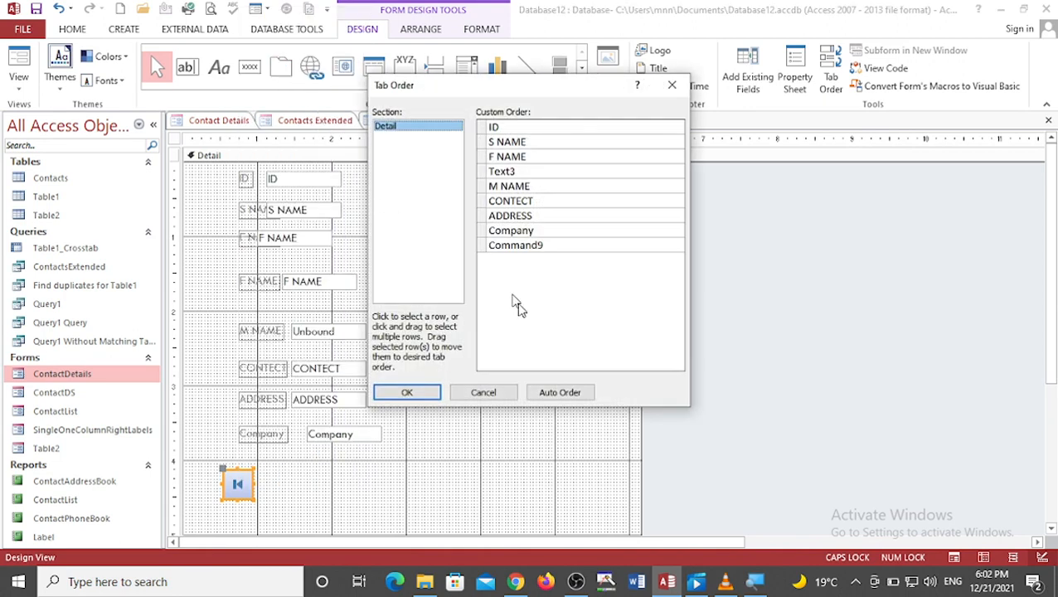
click(672, 85)
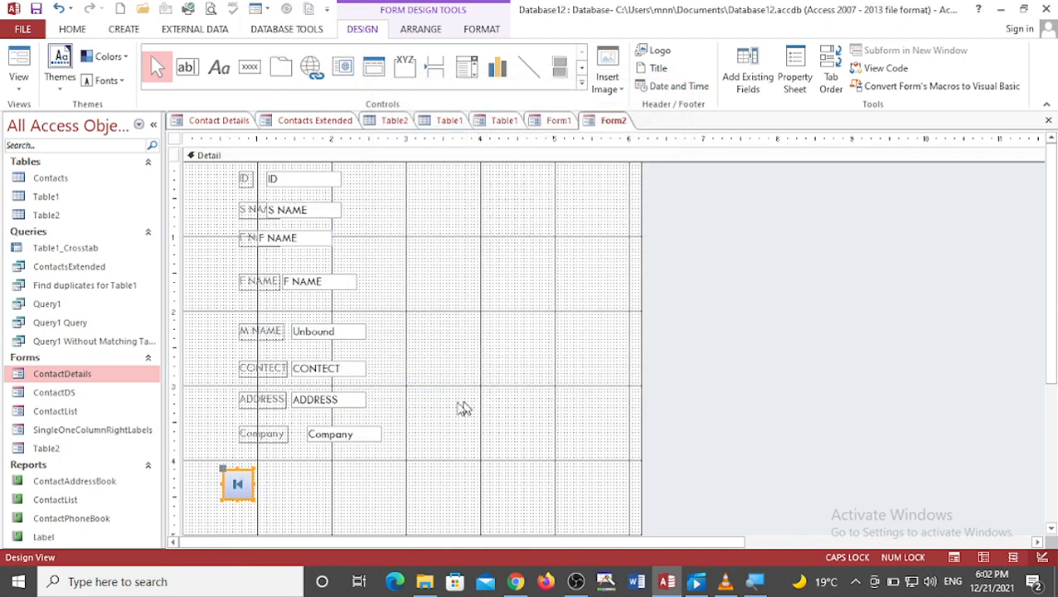
right_click(335, 494)
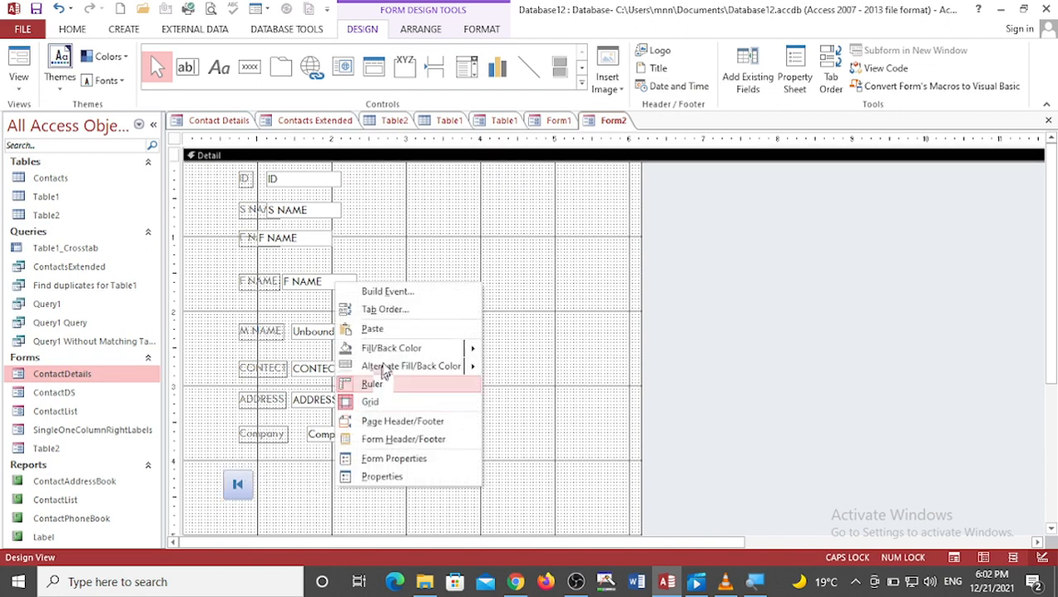
mouse_move(385, 354)
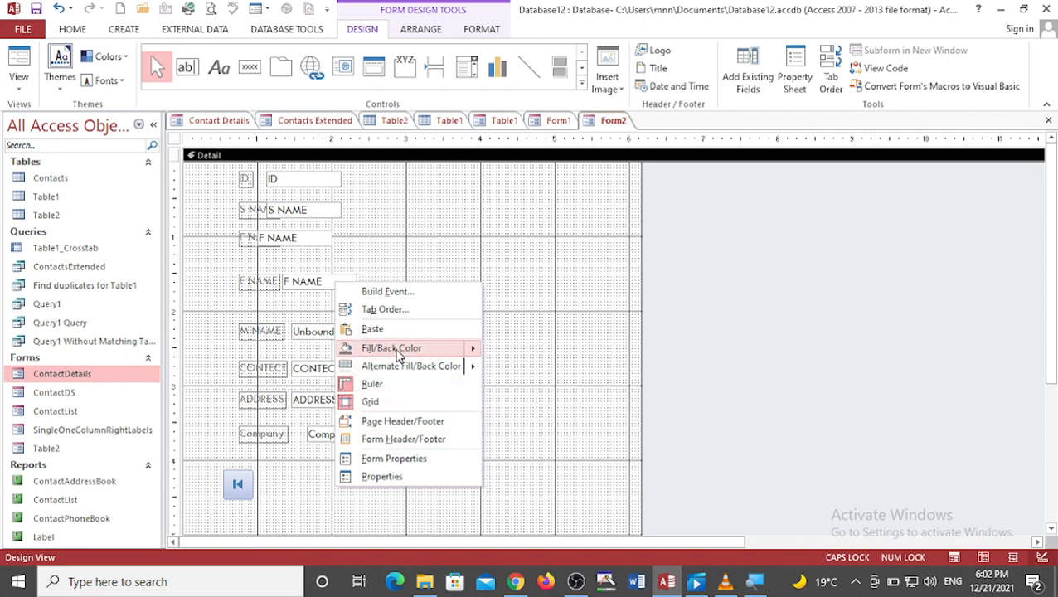
click(515, 276)
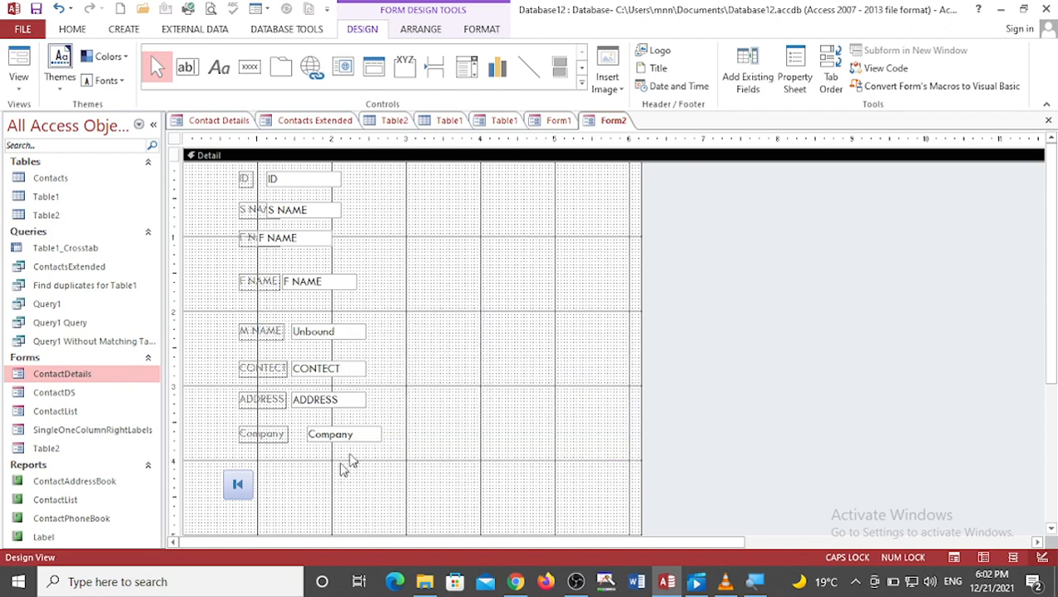
Step: Add a Go To Last Record picture button with the wizard and place it beside the first-record button
click(249, 66)
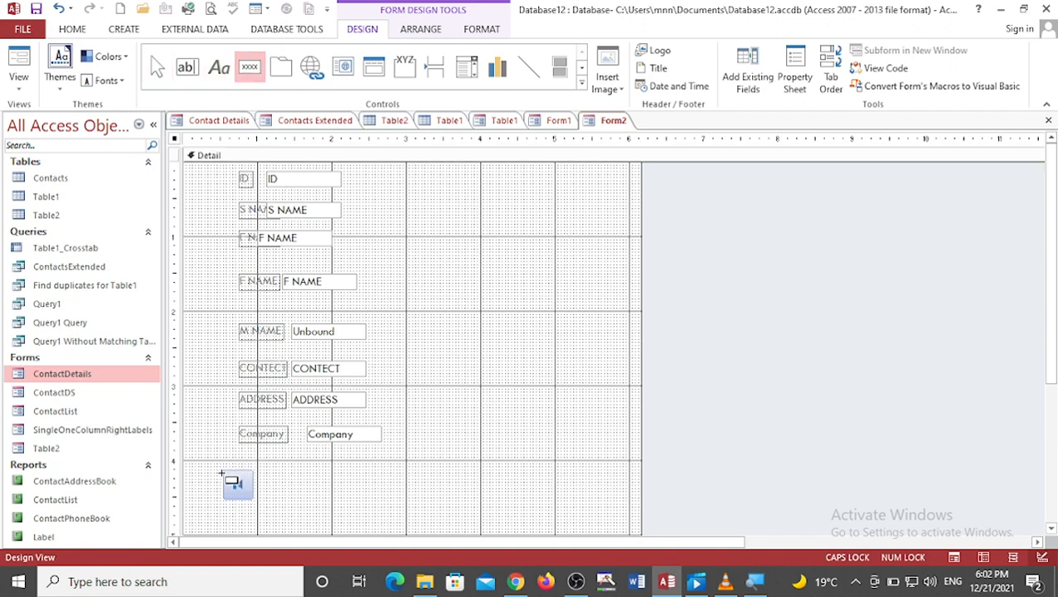
drag(224, 471, 253, 503)
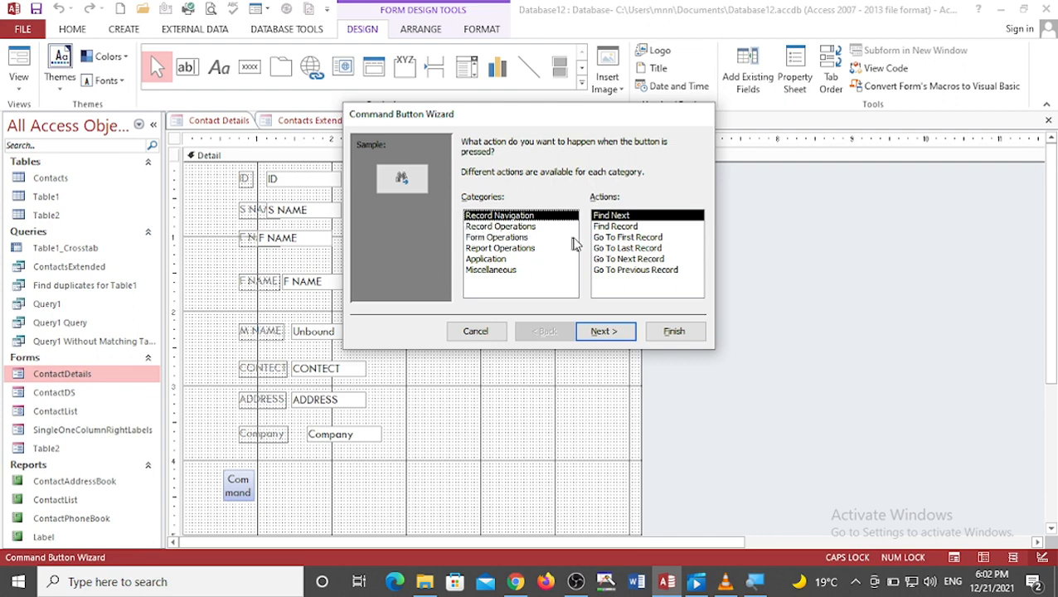
click(620, 249)
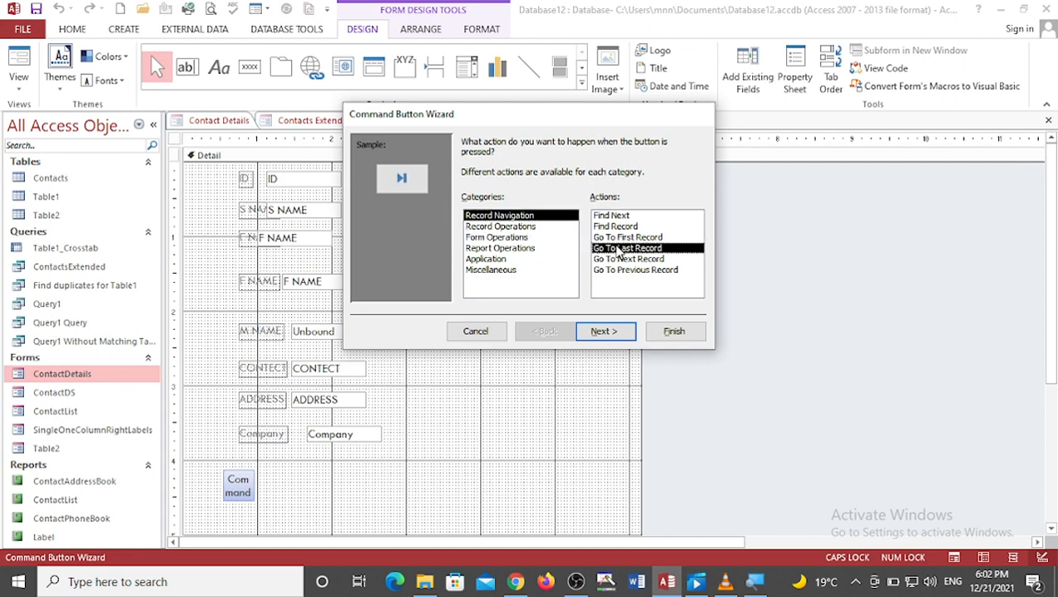
click(602, 332)
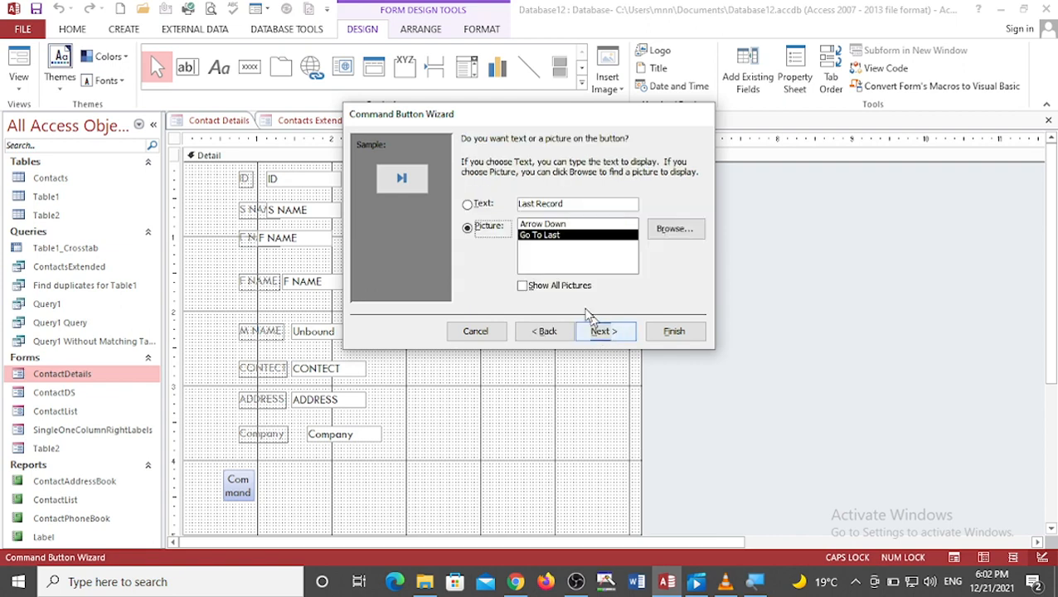
click(602, 332)
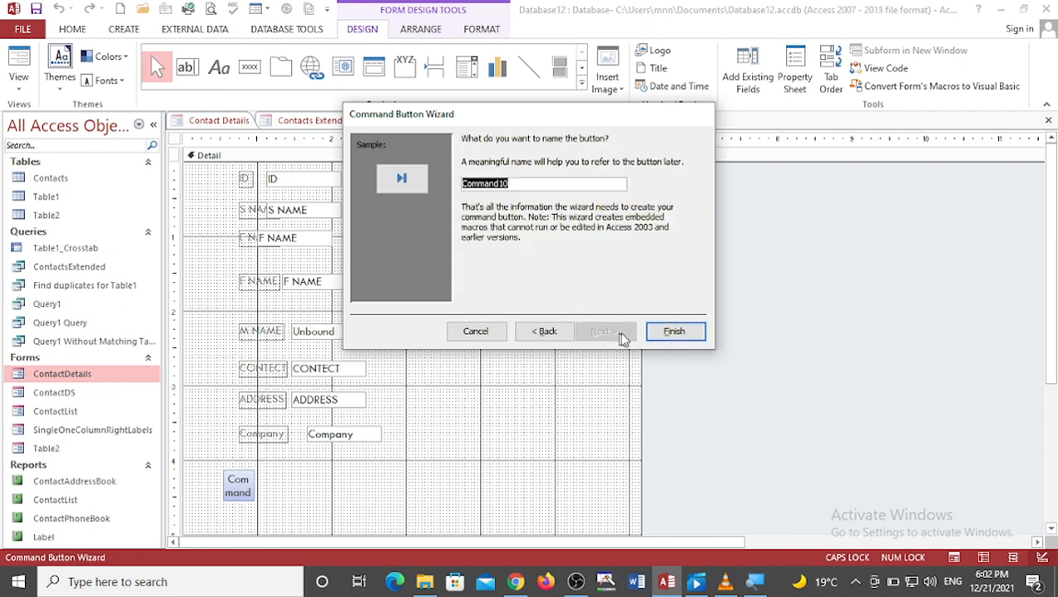
click(658, 332)
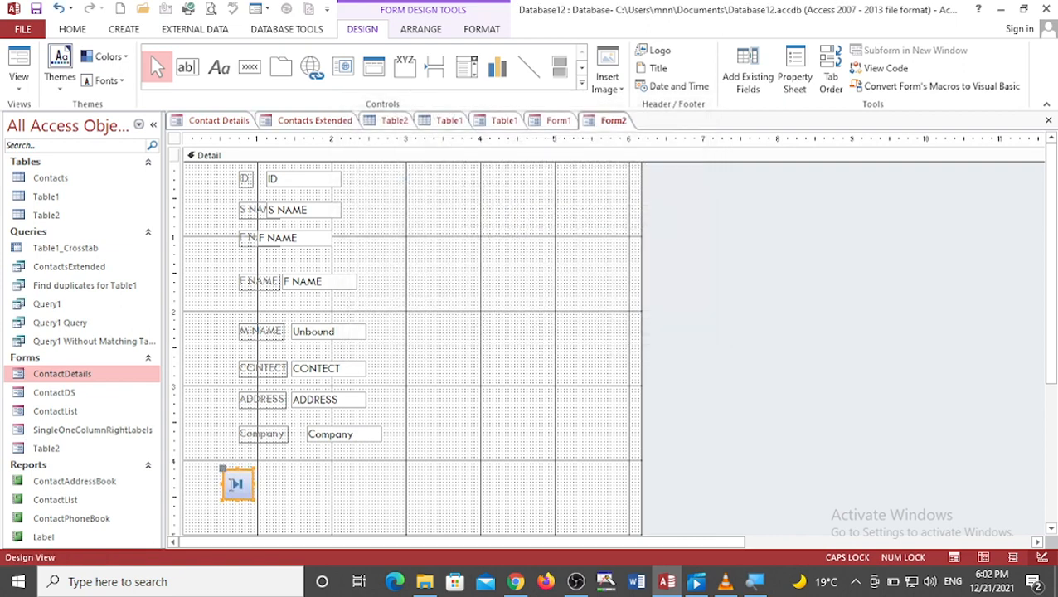
drag(224, 471, 253, 473)
click(304, 482)
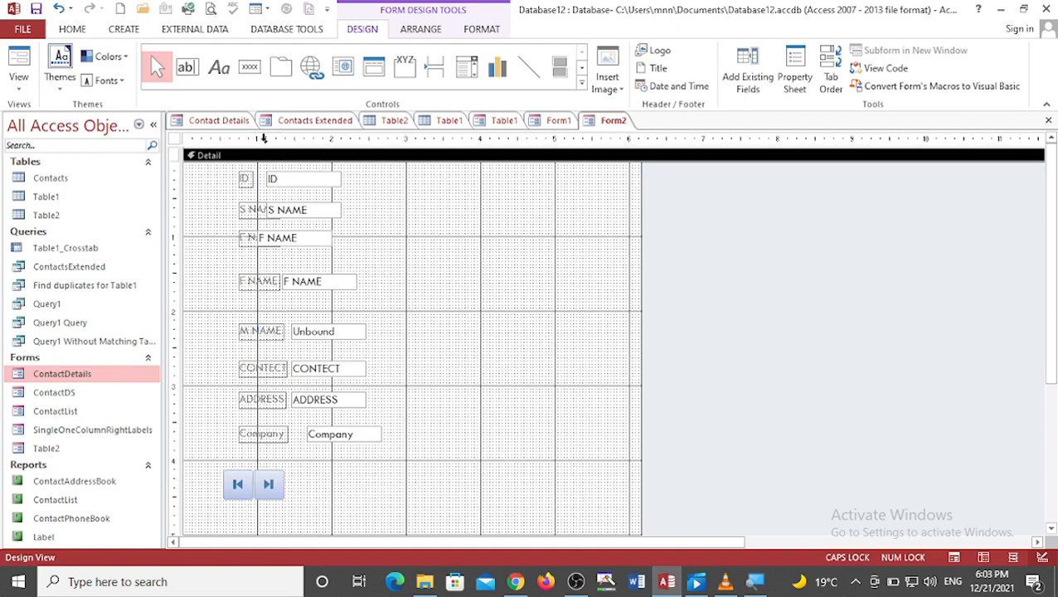
Step: Add an Add Record command button with the wizard using Record Operations and text, and place it beside the navigation buttons
click(249, 67)
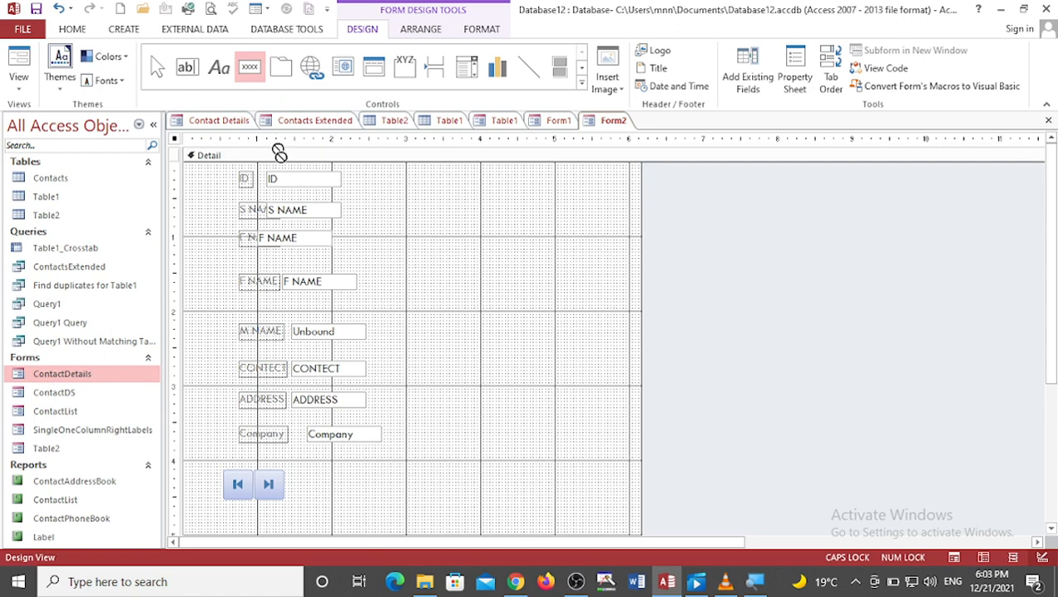
drag(305, 467, 366, 500)
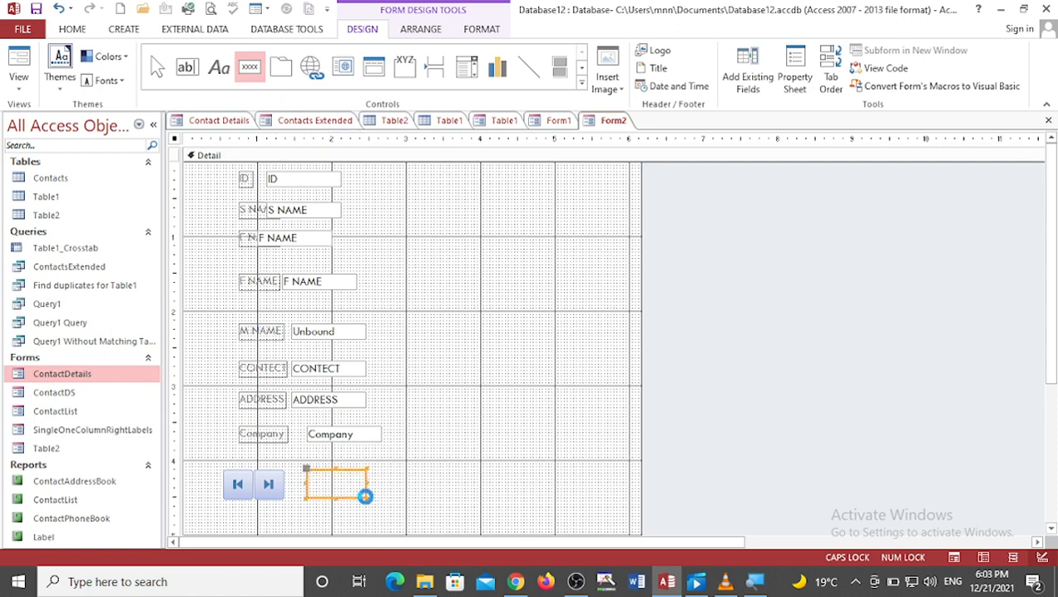
click(489, 227)
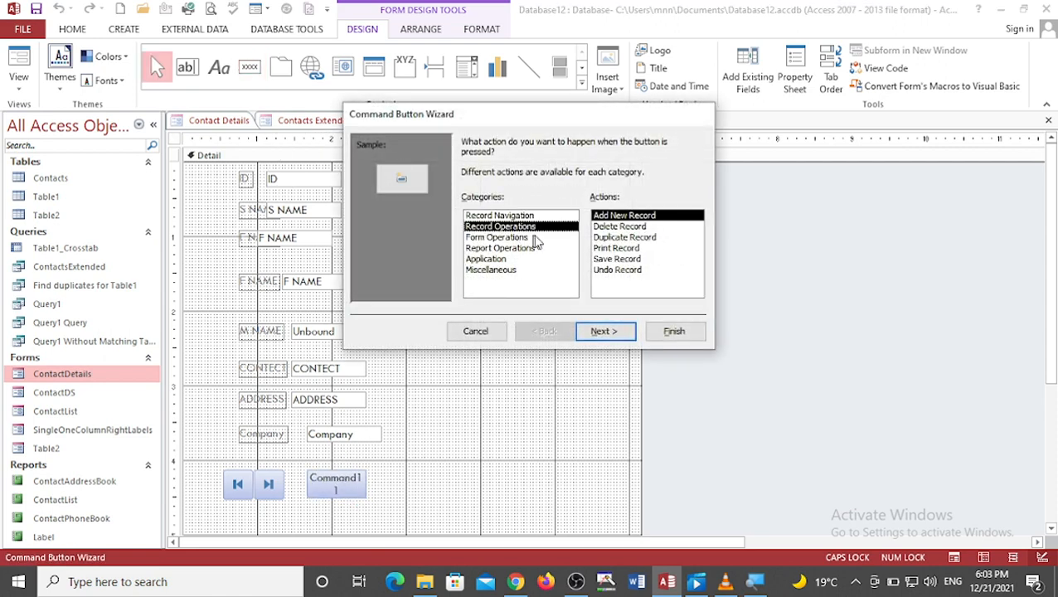
click(604, 332)
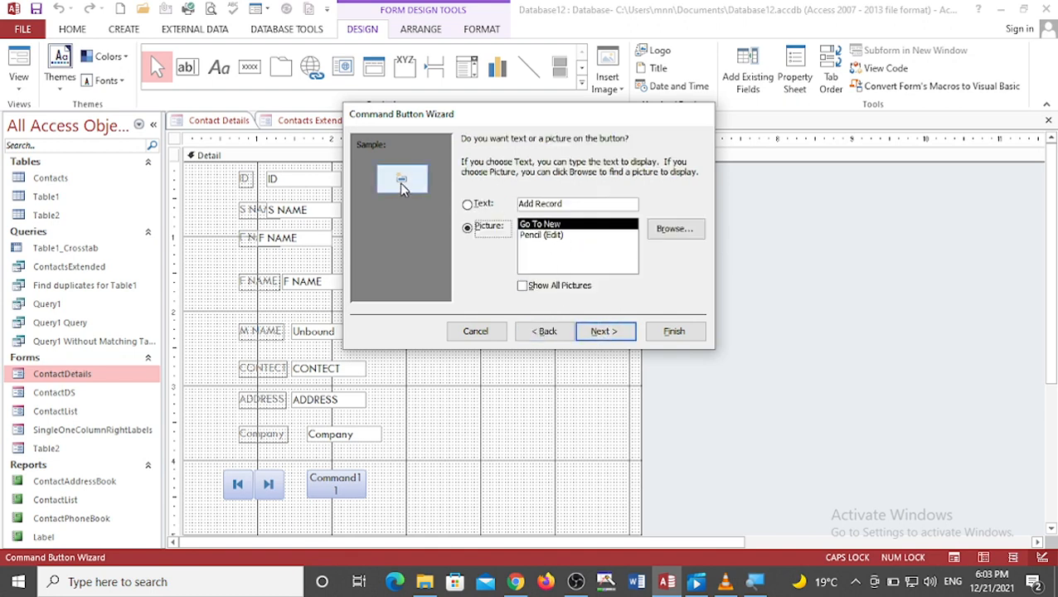
click(467, 204)
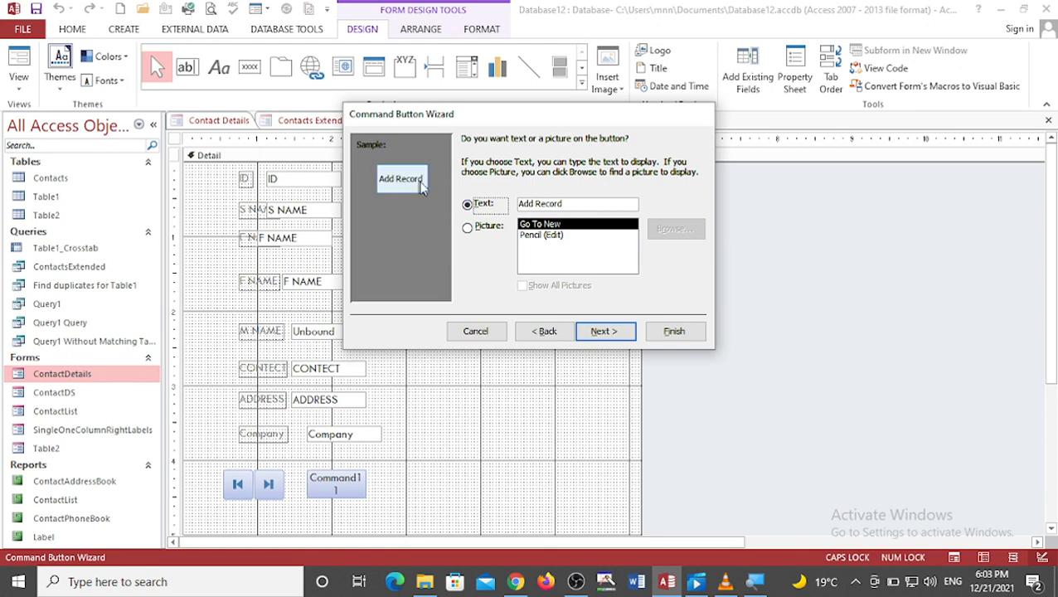
click(584, 331)
click(674, 331)
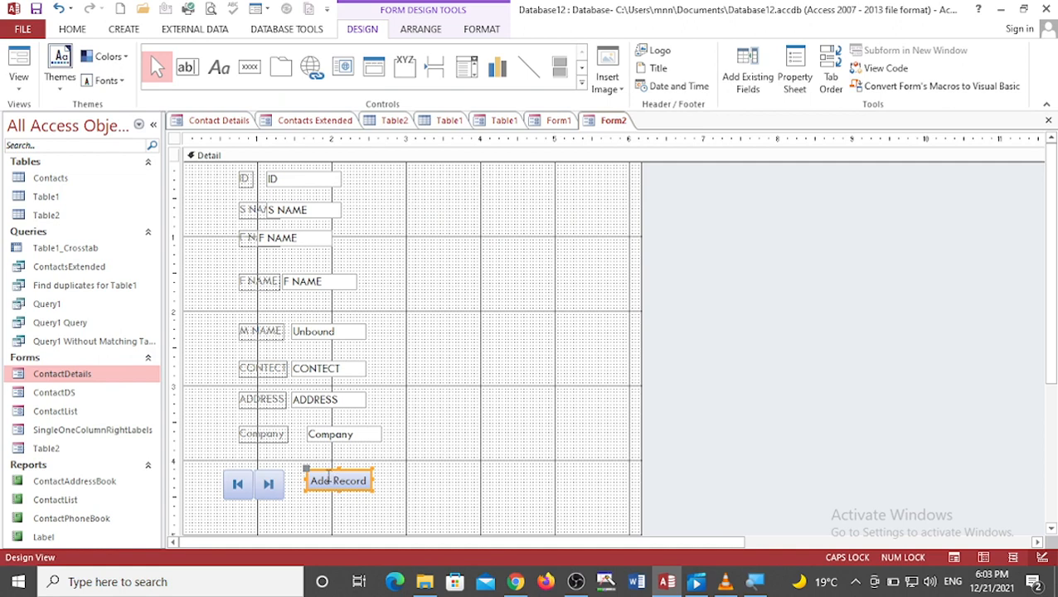
drag(324, 471, 310, 483)
click(421, 467)
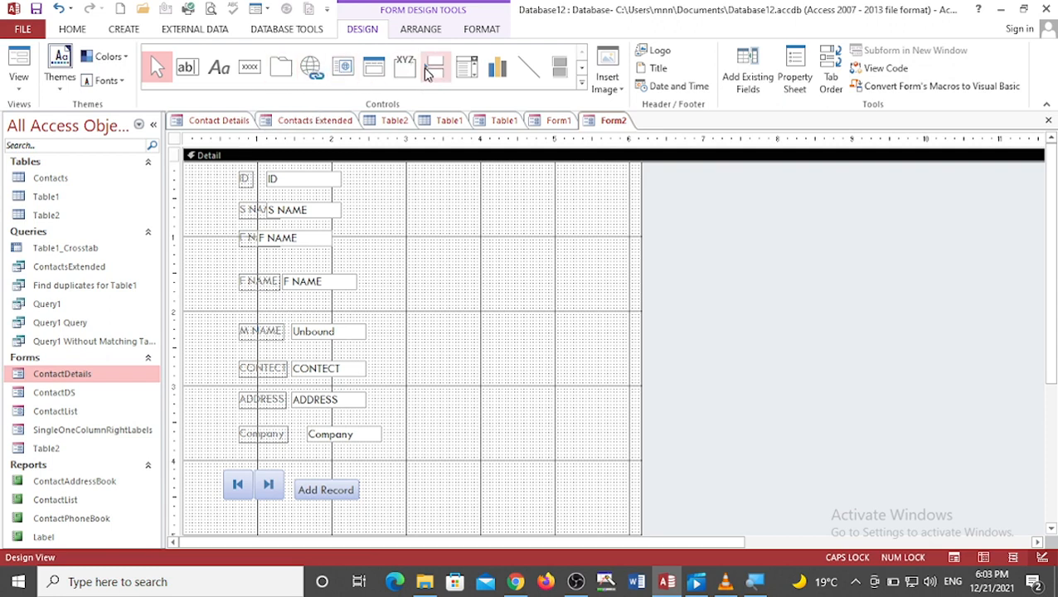
Step: Insert an image control with Picture4 next to the Add Record button
click(582, 86)
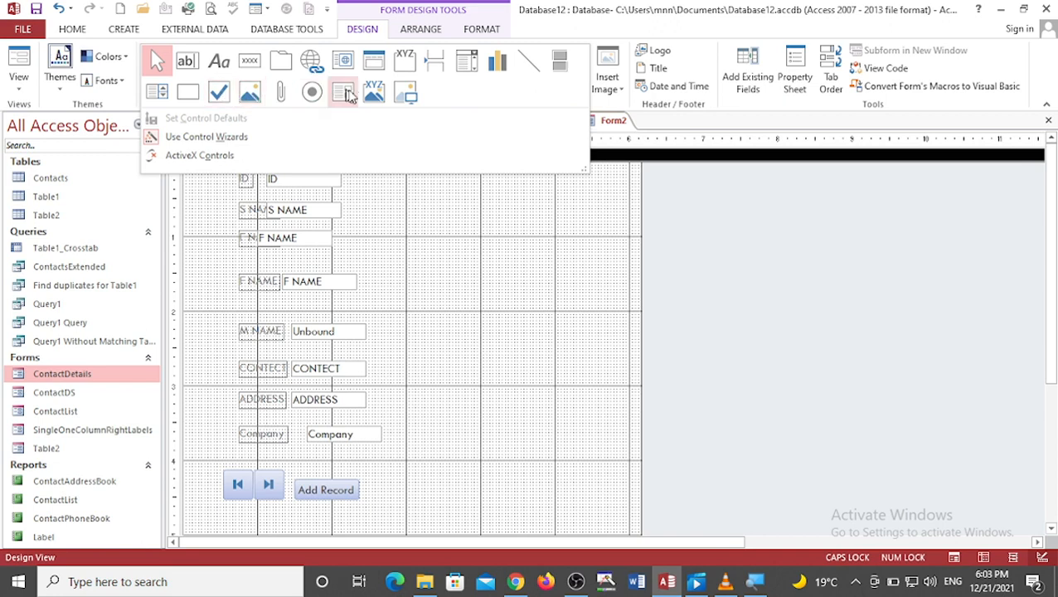
click(403, 94)
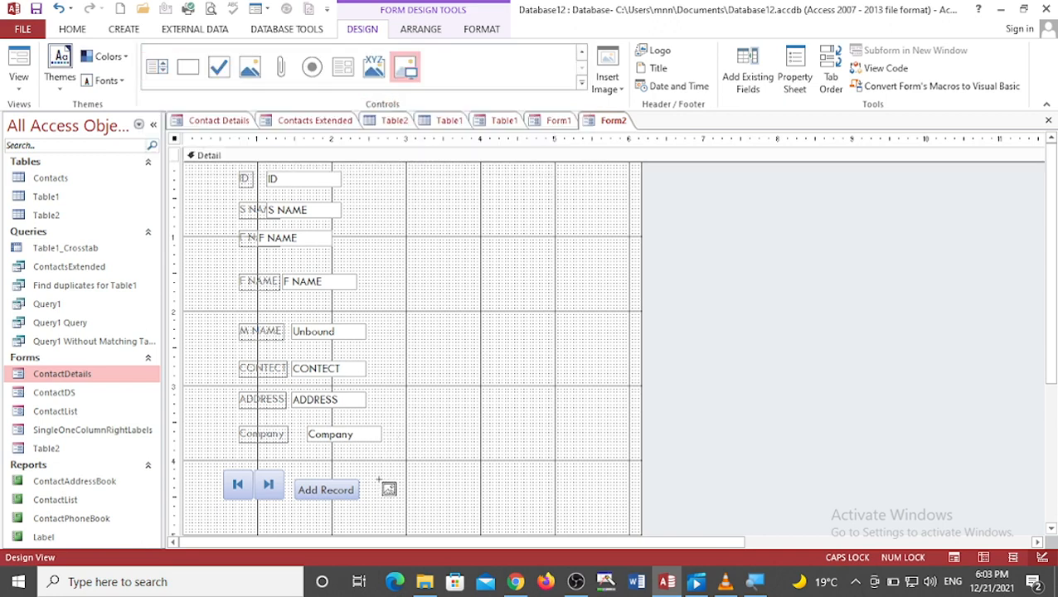
drag(378, 477, 448, 508)
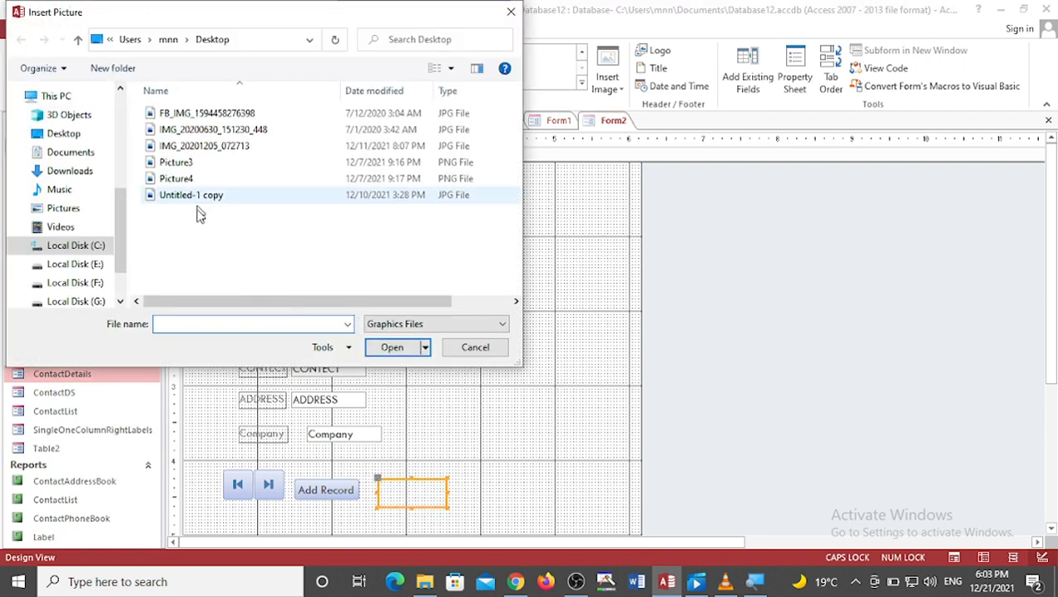
click(197, 163)
click(390, 349)
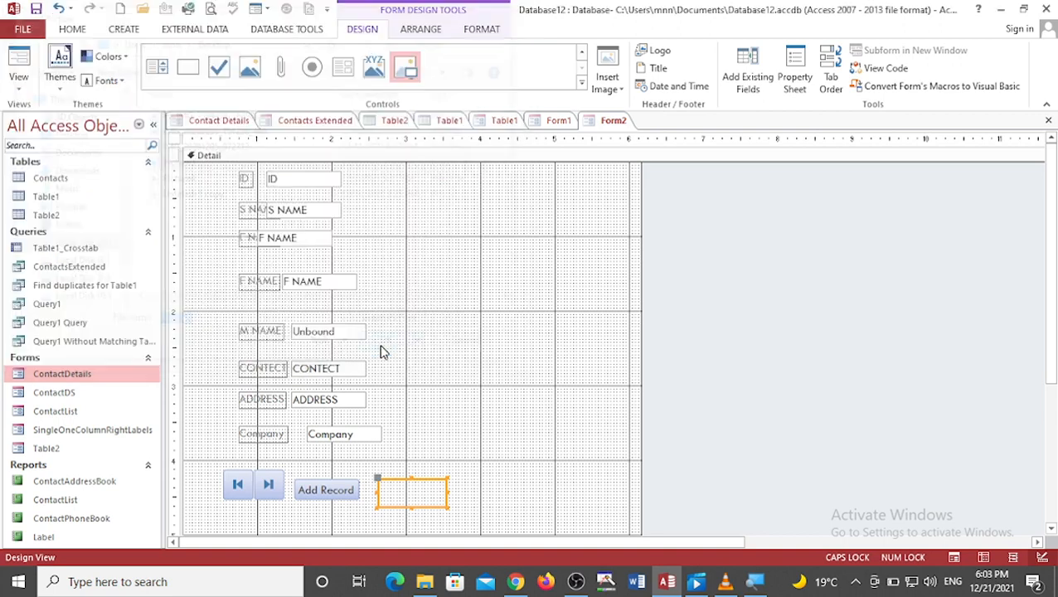
drag(412, 494, 404, 492)
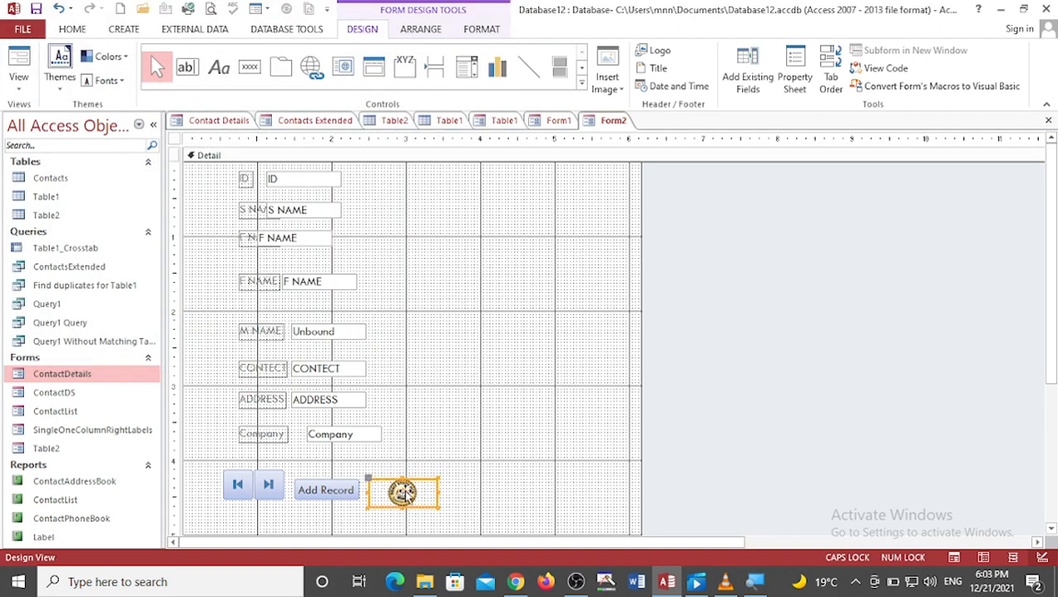
click(425, 367)
Step: Delete the inserted Picture4 image control from the form
click(403, 493)
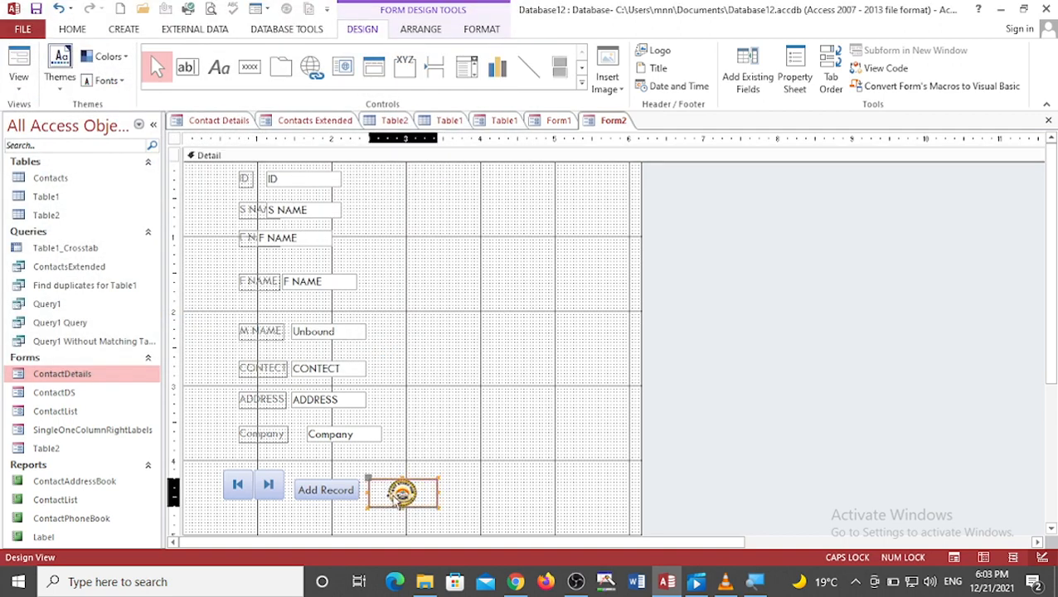
right_click(401, 495)
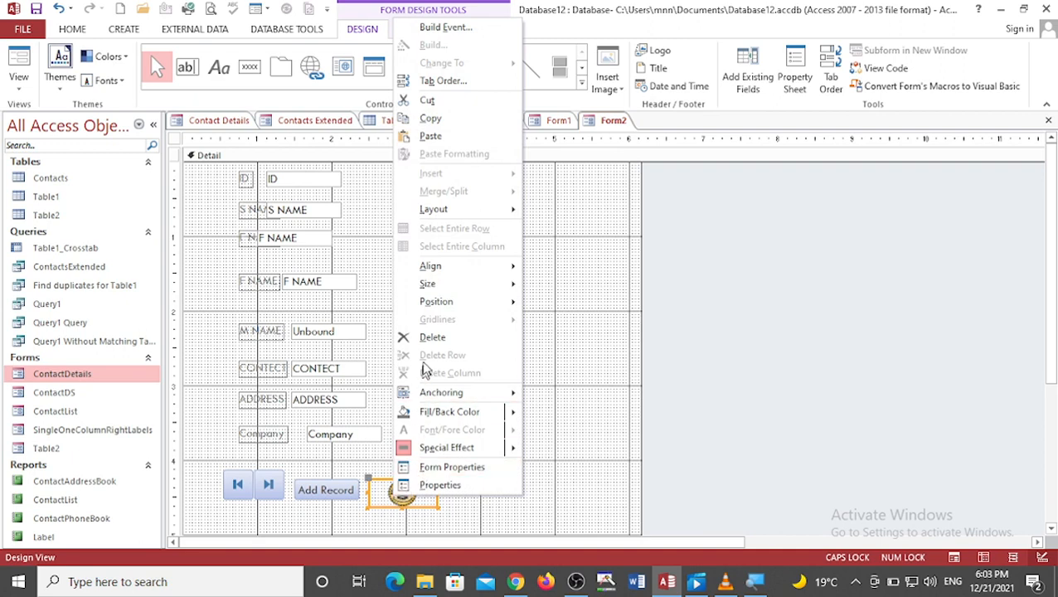
click(431, 338)
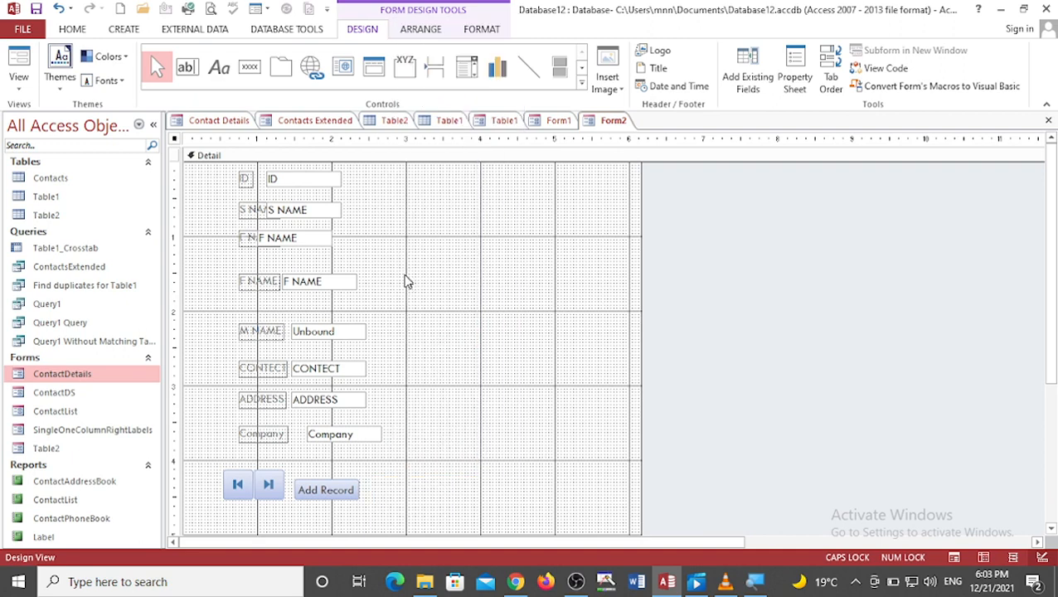
Step: Add a Delete Record text command button with the wizard next to the Add Record button
click(257, 75)
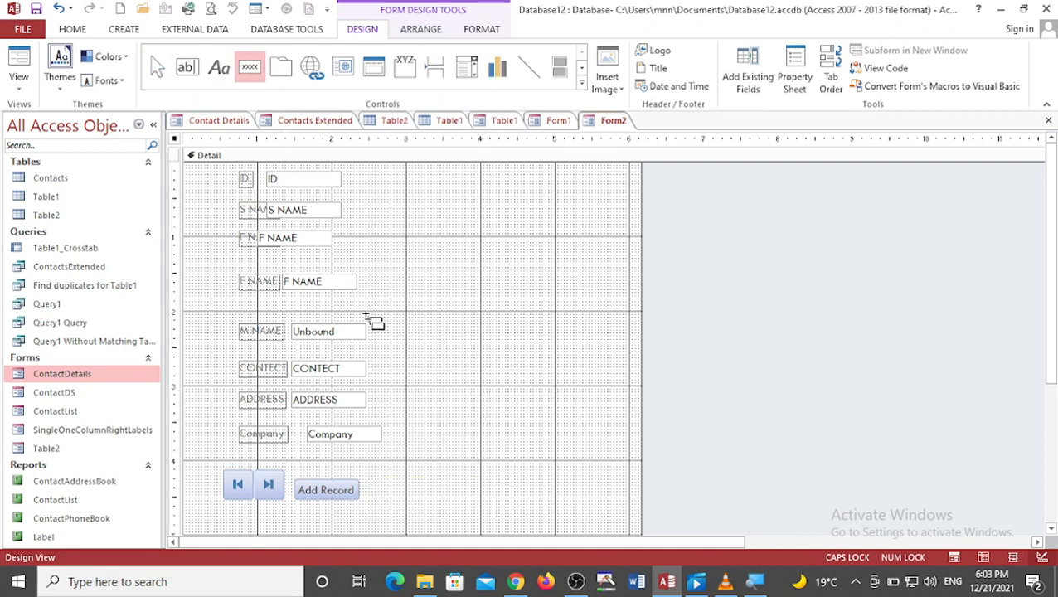
drag(372, 479, 428, 498)
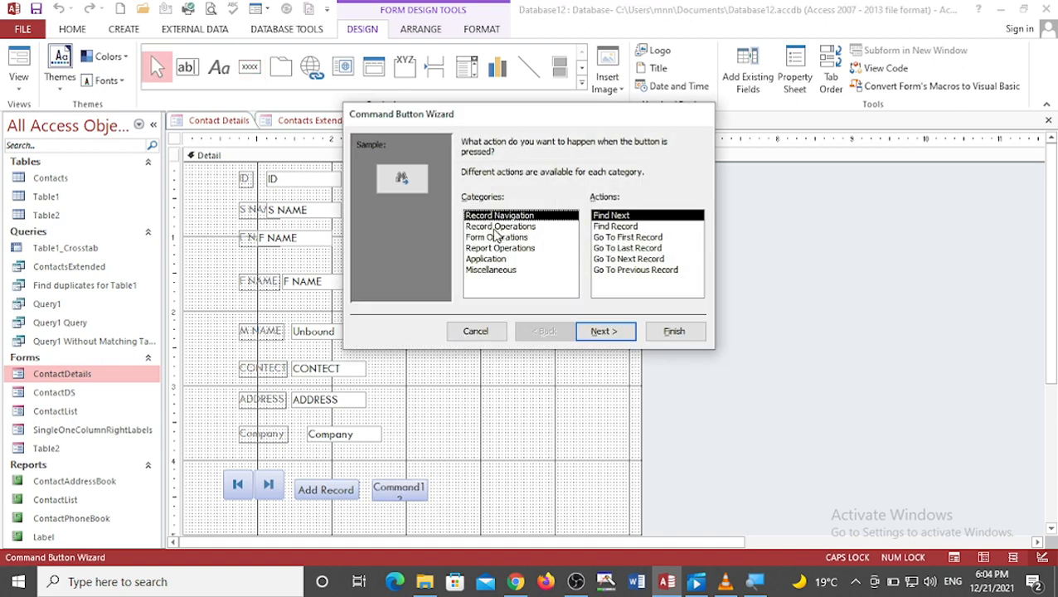
click(497, 226)
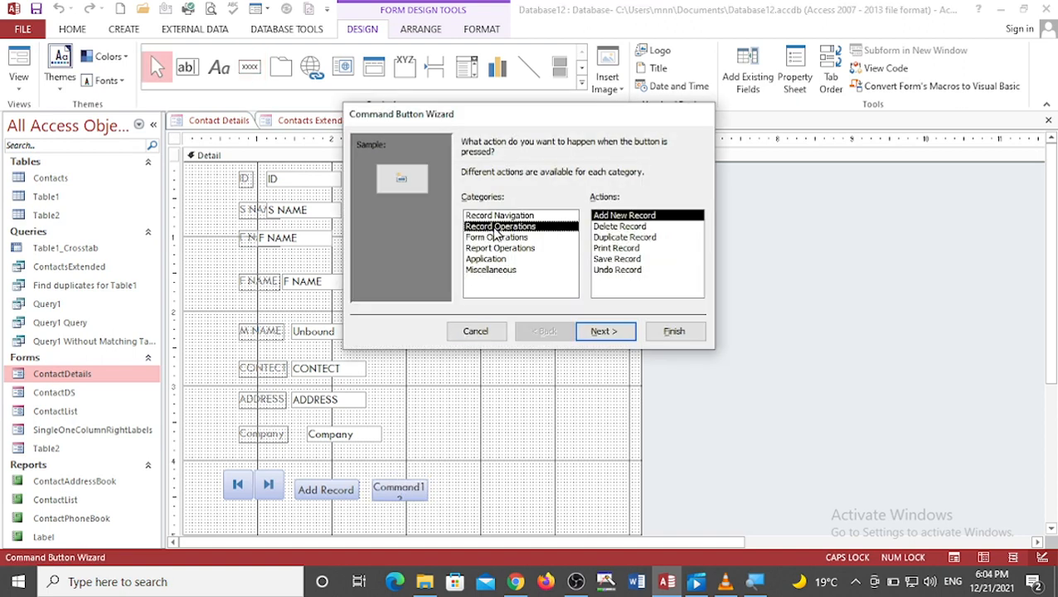
click(610, 227)
click(601, 332)
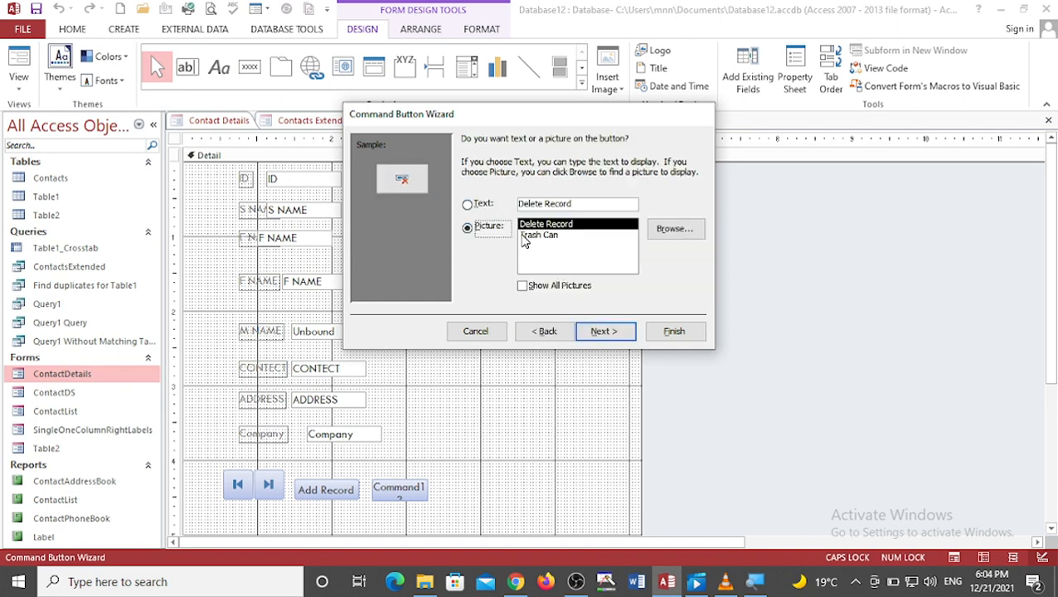
click(482, 205)
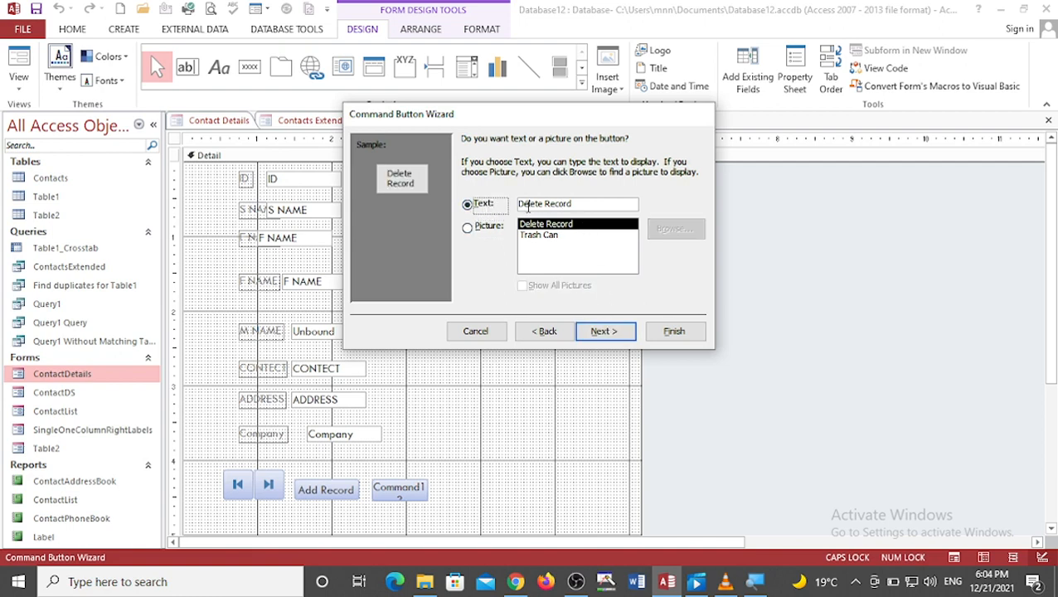
click(604, 332)
click(672, 332)
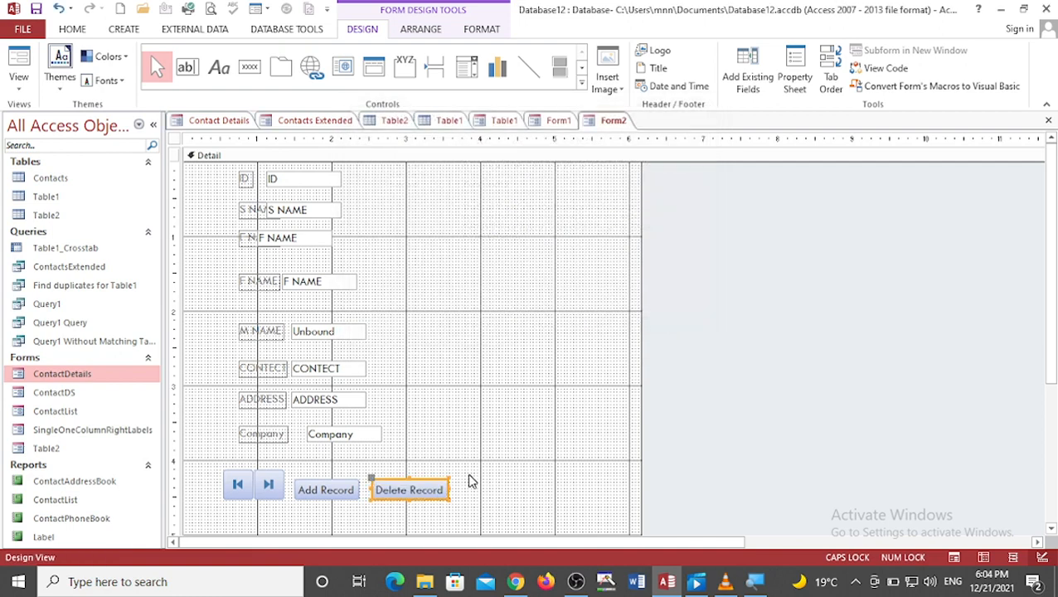
Step: Add a Print Record text command button with the wizard beside the Delete Record button
click(249, 66)
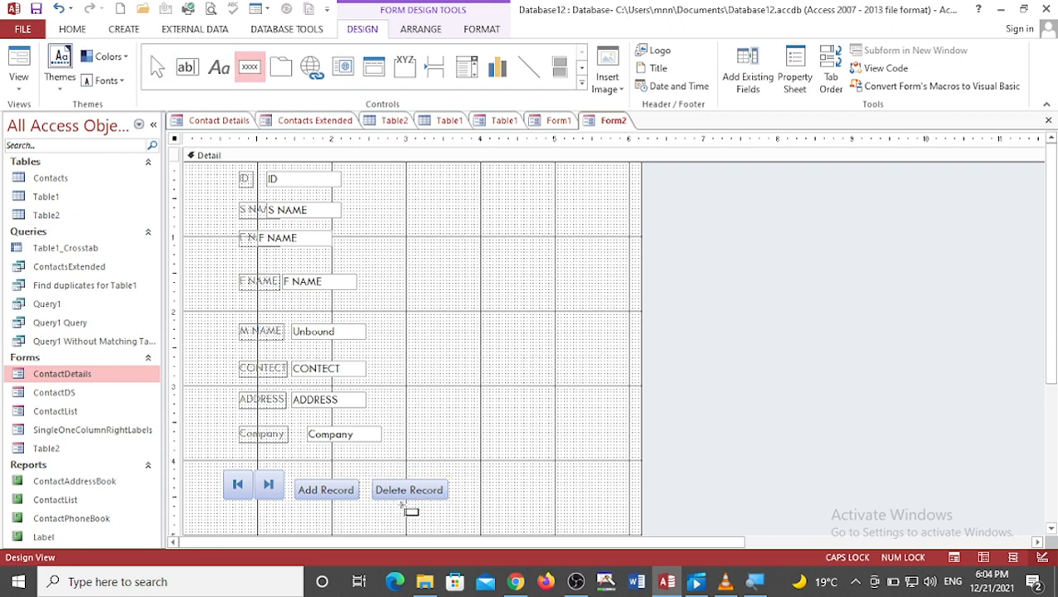
drag(462, 487, 525, 503)
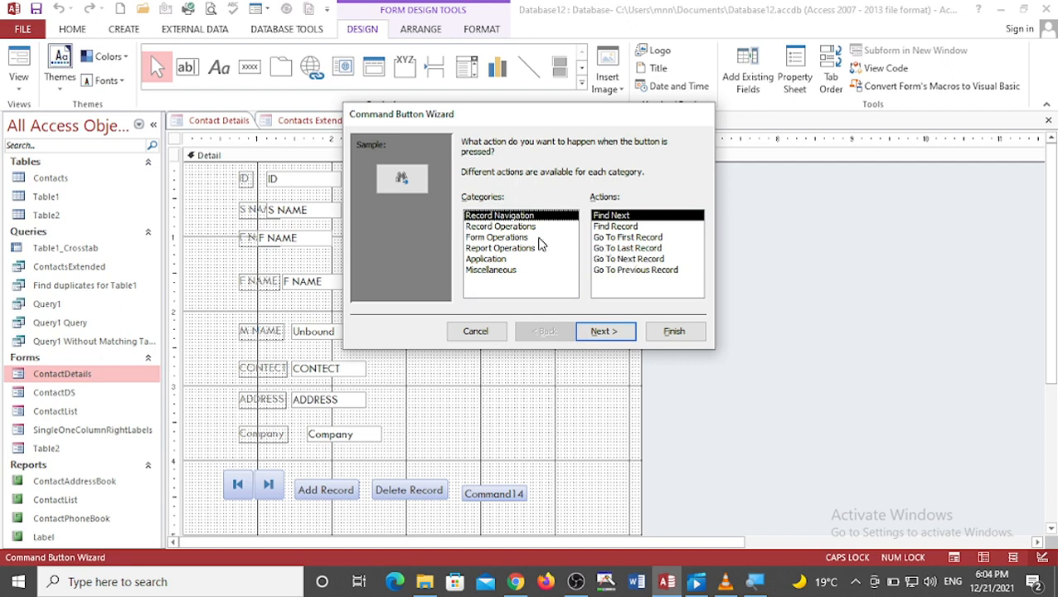
click(491, 227)
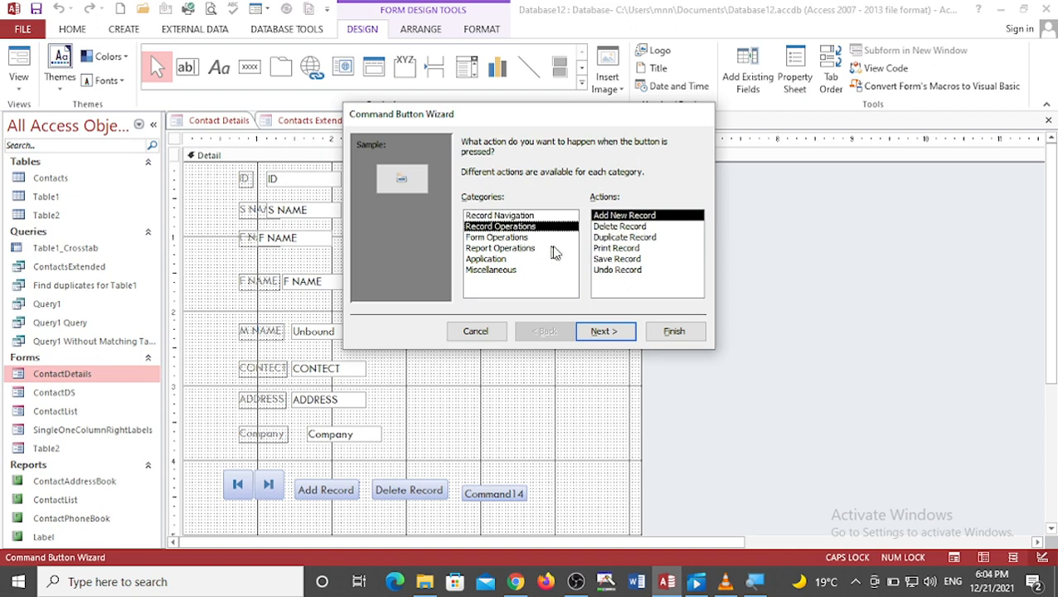
click(606, 251)
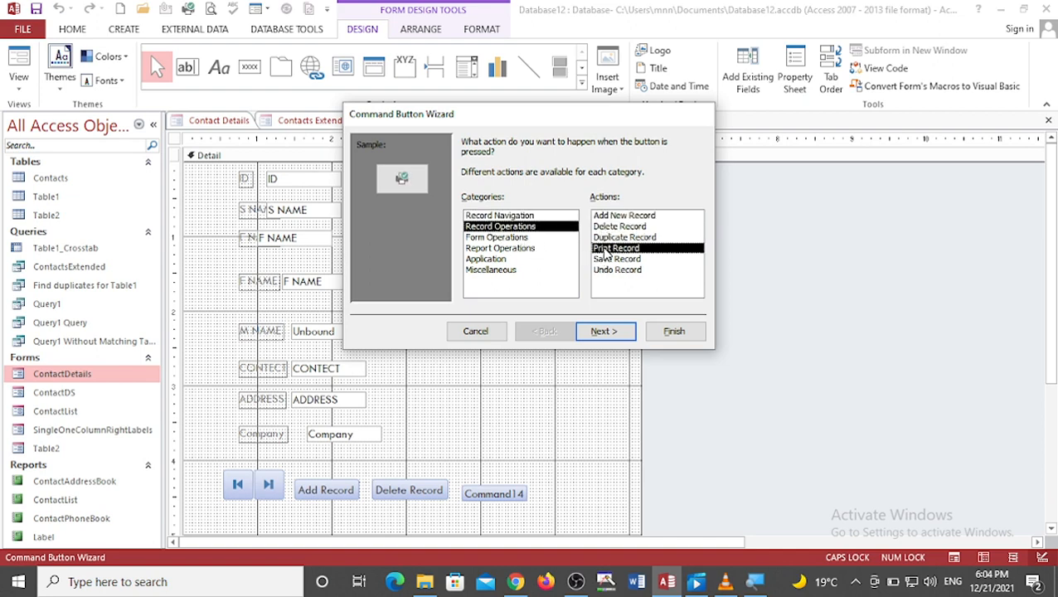
click(598, 331)
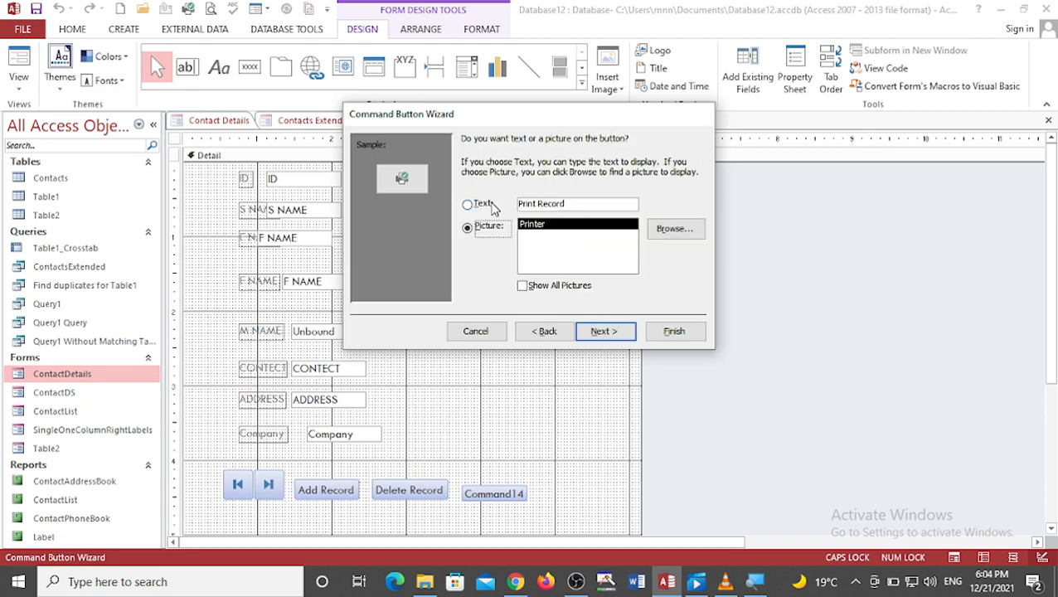
click(491, 206)
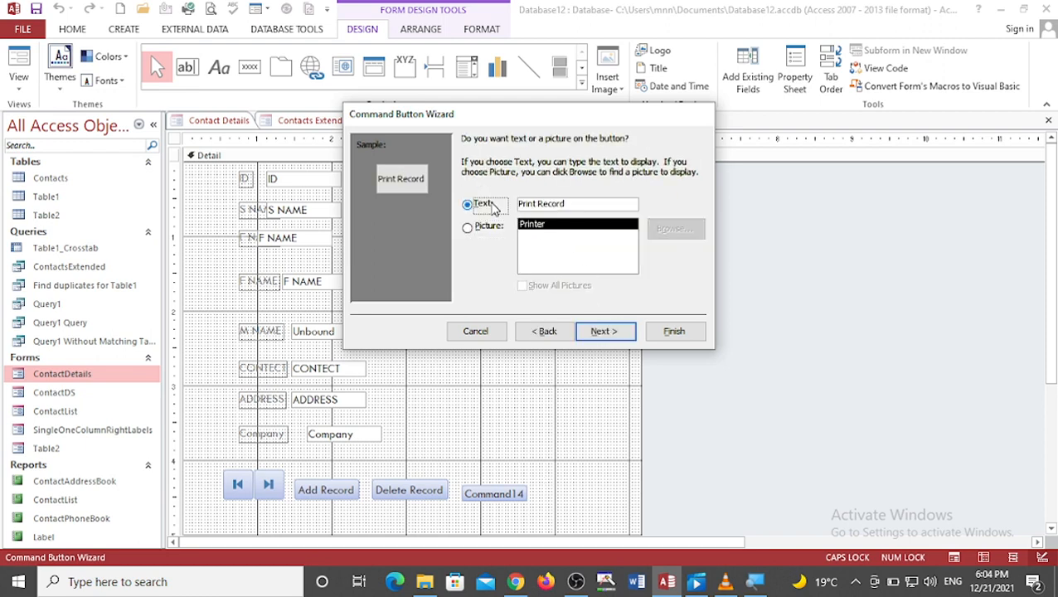
click(603, 331)
click(667, 332)
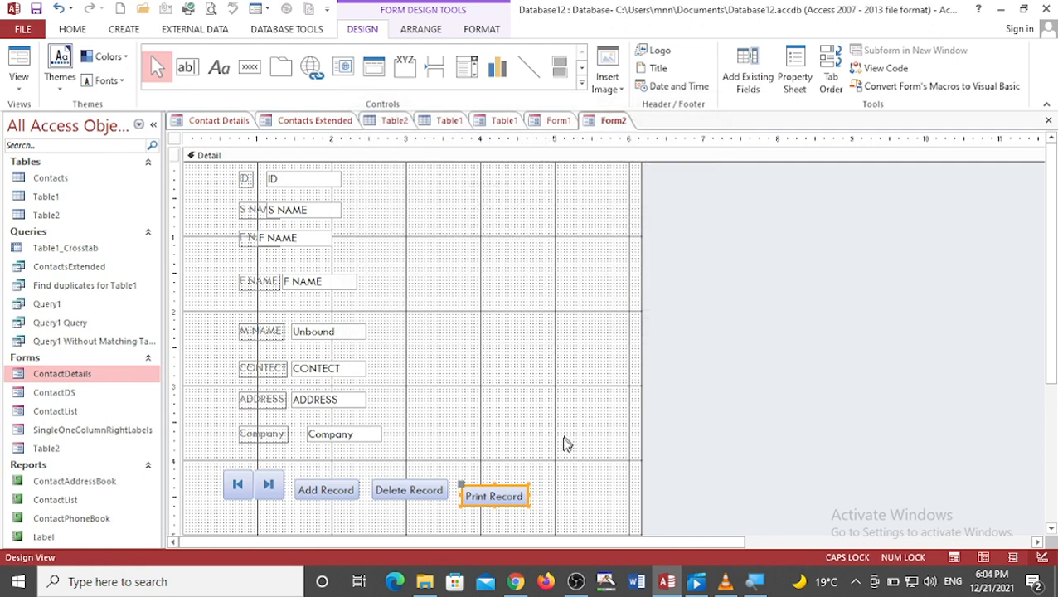
click(502, 418)
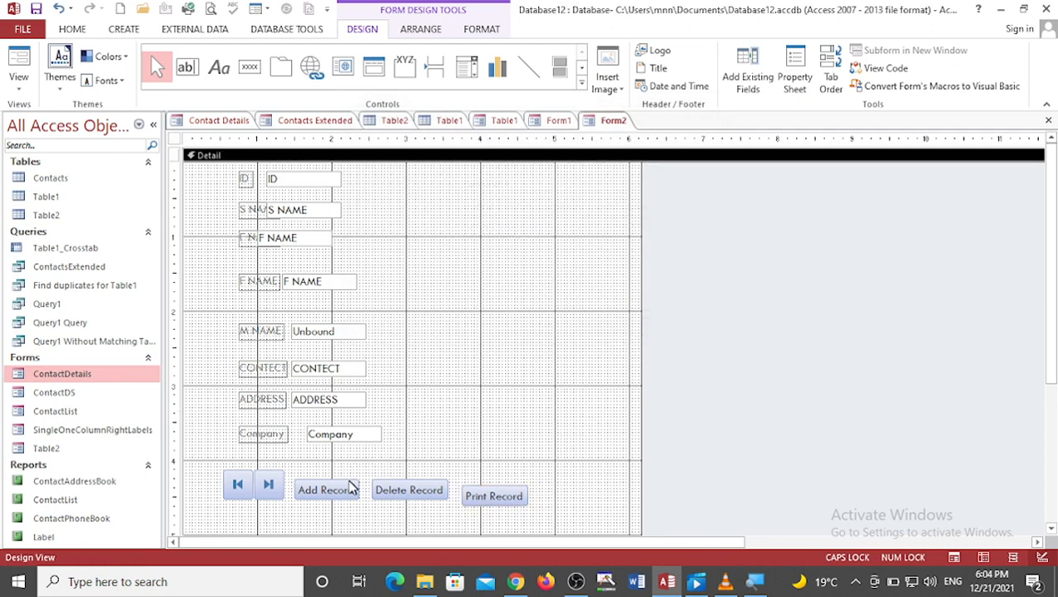
Step: Append MEDFYUETY, ETYUET and ETYUH to the S NAME and the two F NAME text boxes
click(325, 490)
click(334, 490)
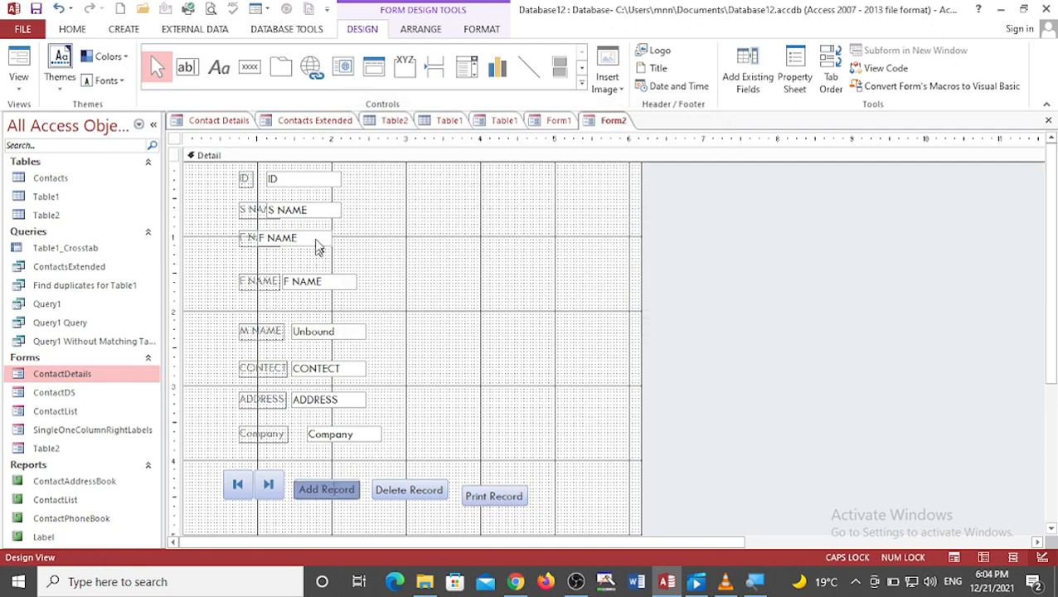
click(292, 209)
text(MEDFYUETY)
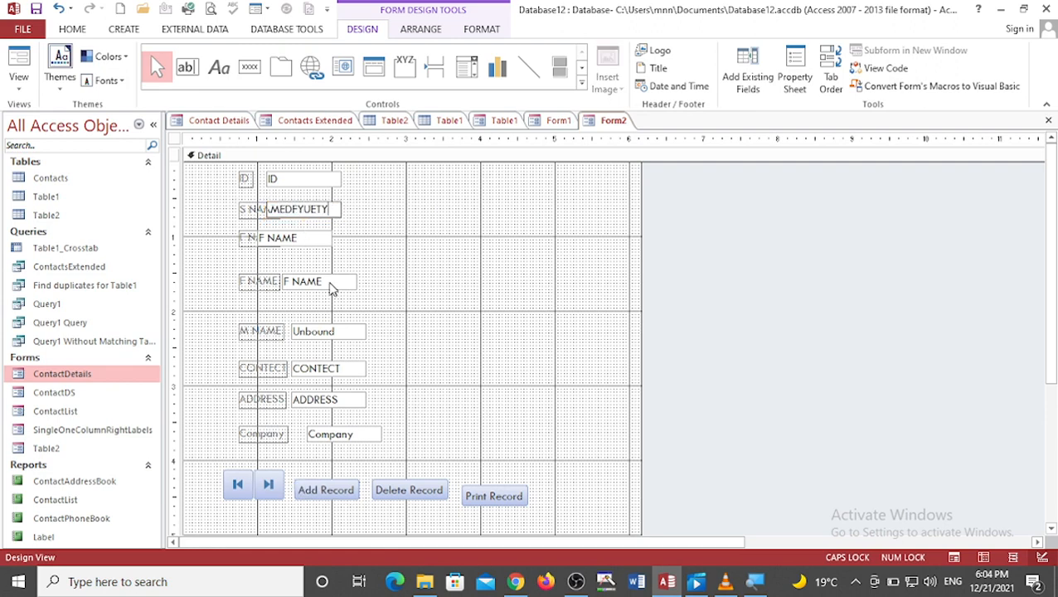
click(311, 238)
text(ETYUET)
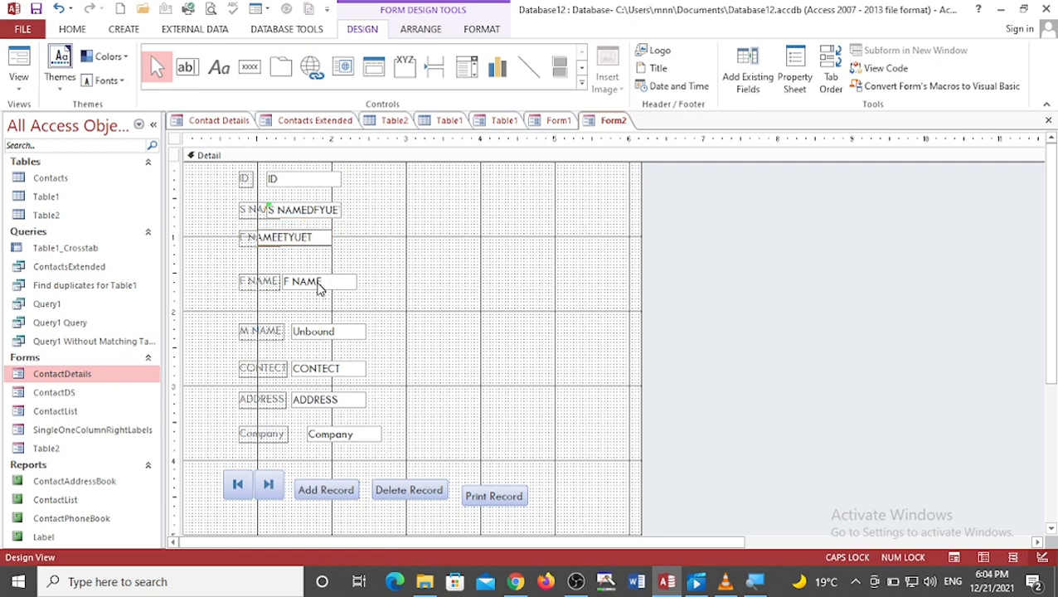
click(320, 283)
text(ETYUH)
Step: Enter ETY in the M NAME box and append TEY, ETYU and ETY to the CONTECT, ADDRESS and Company boxes
click(326, 332)
text(ETY)
click(317, 369)
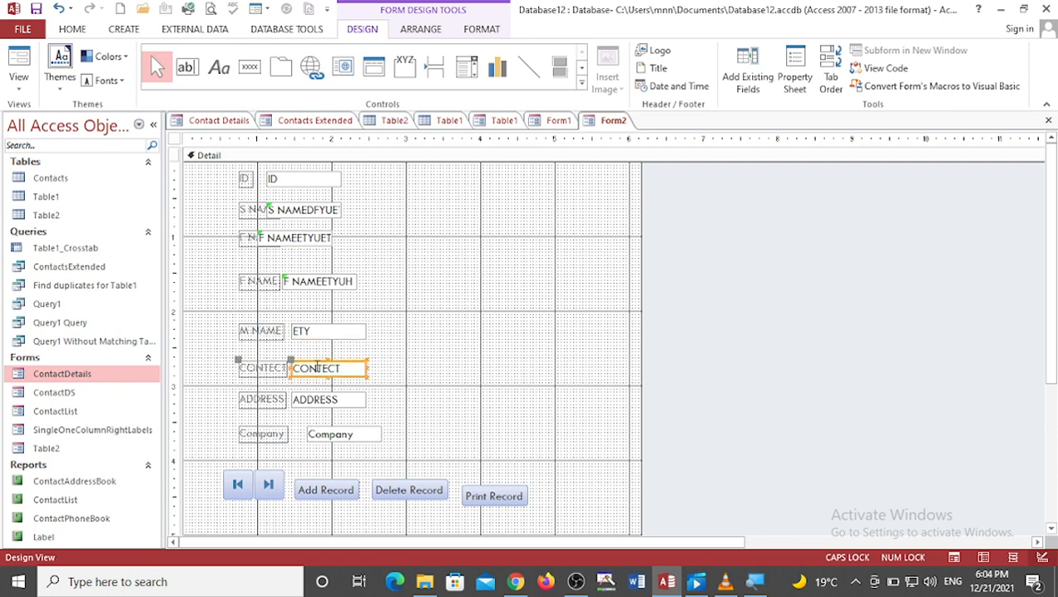
text(TEY)
click(317, 399)
text(ETYU)
click(321, 433)
text(ETY)
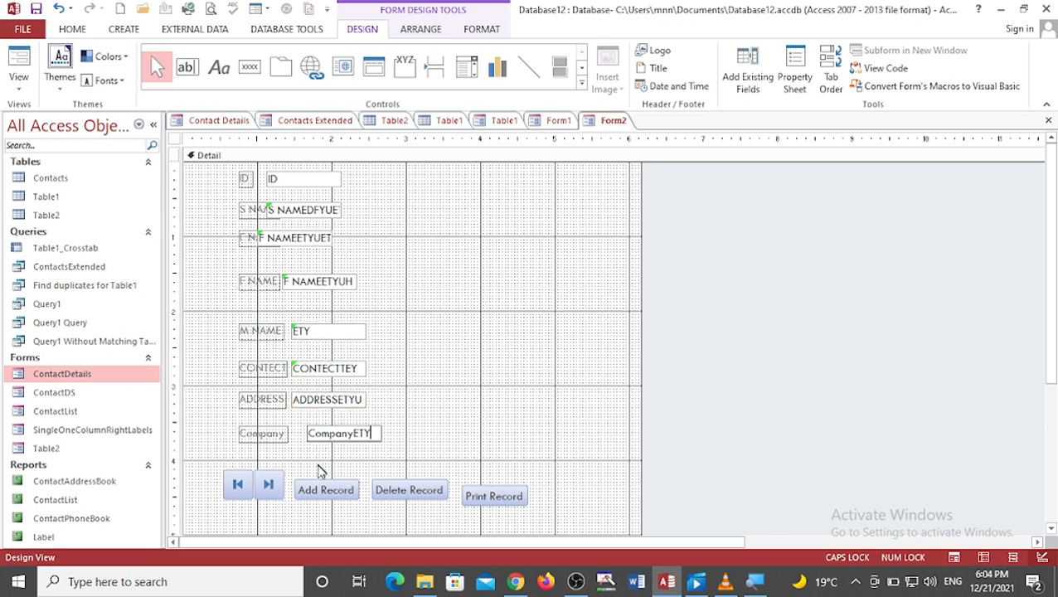
click(324, 490)
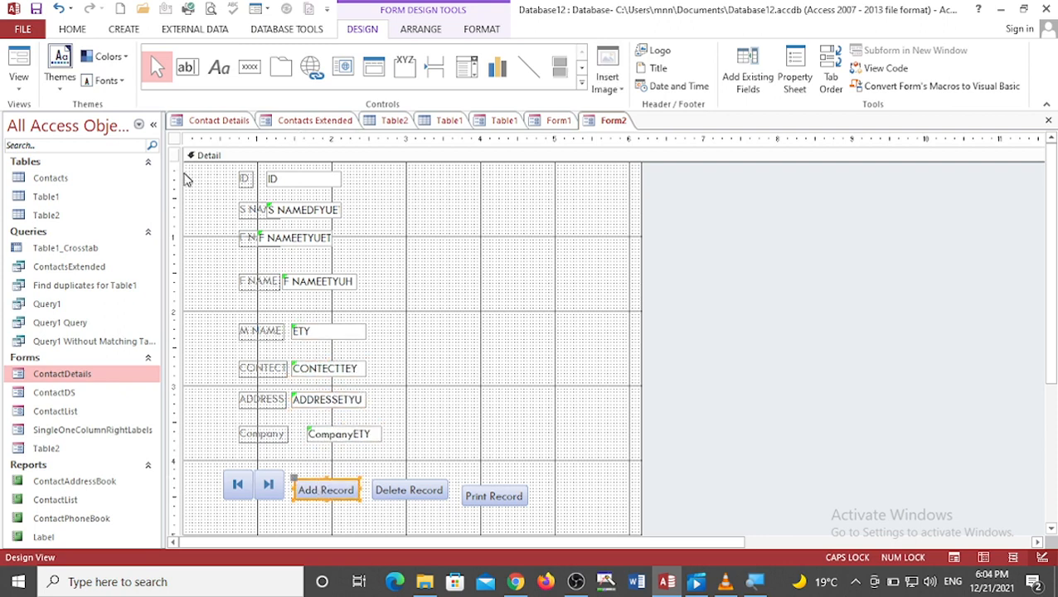
Step: Save the design as a form named Form2
click(175, 139)
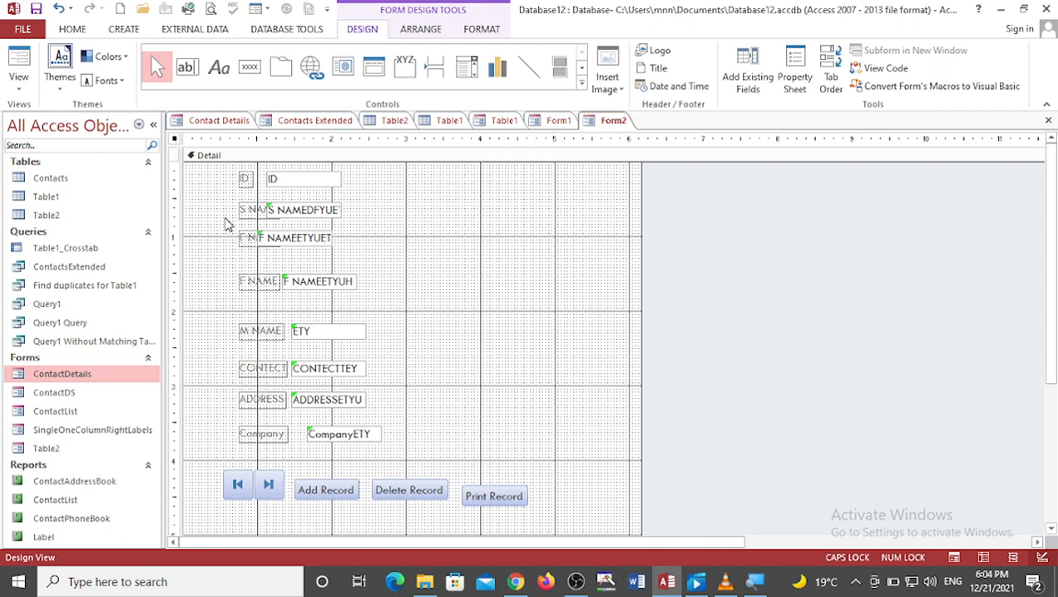
key(ctrl+s)
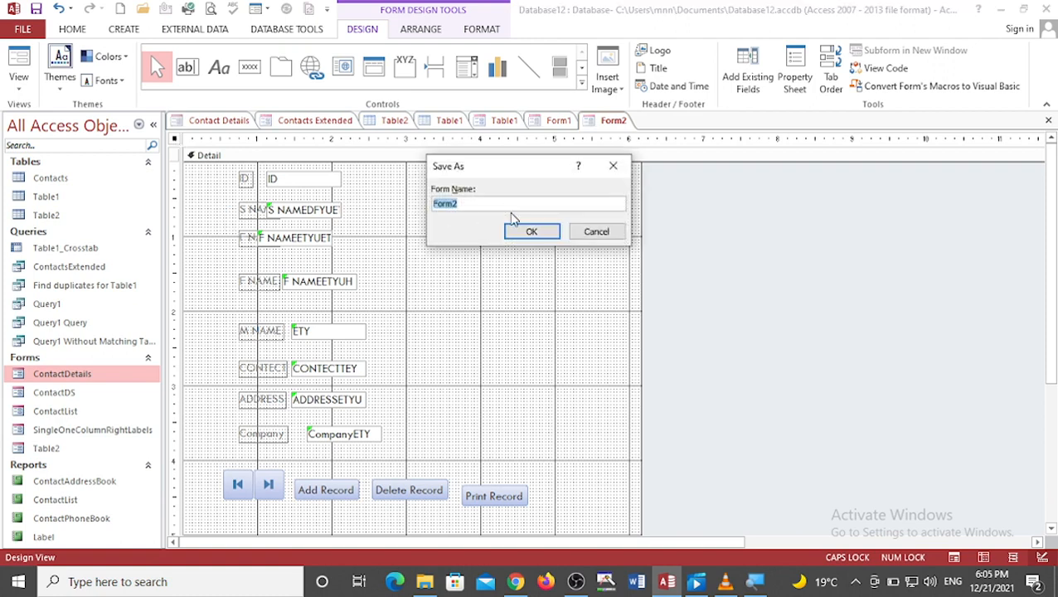
click(530, 233)
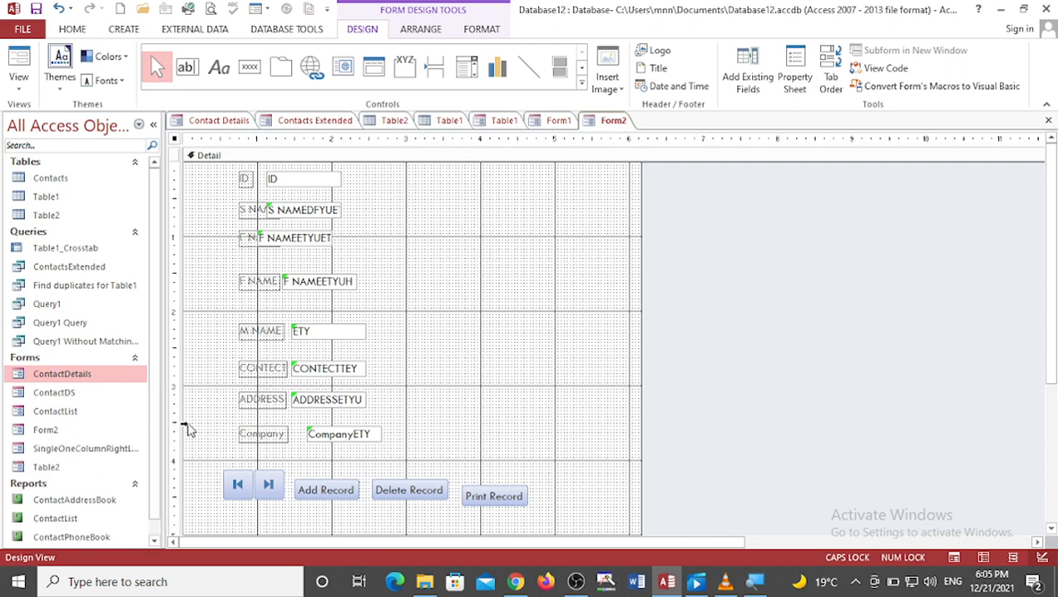
Step: Open Form2 from the navigation pane in Form View
click(47, 435)
right_click(49, 439)
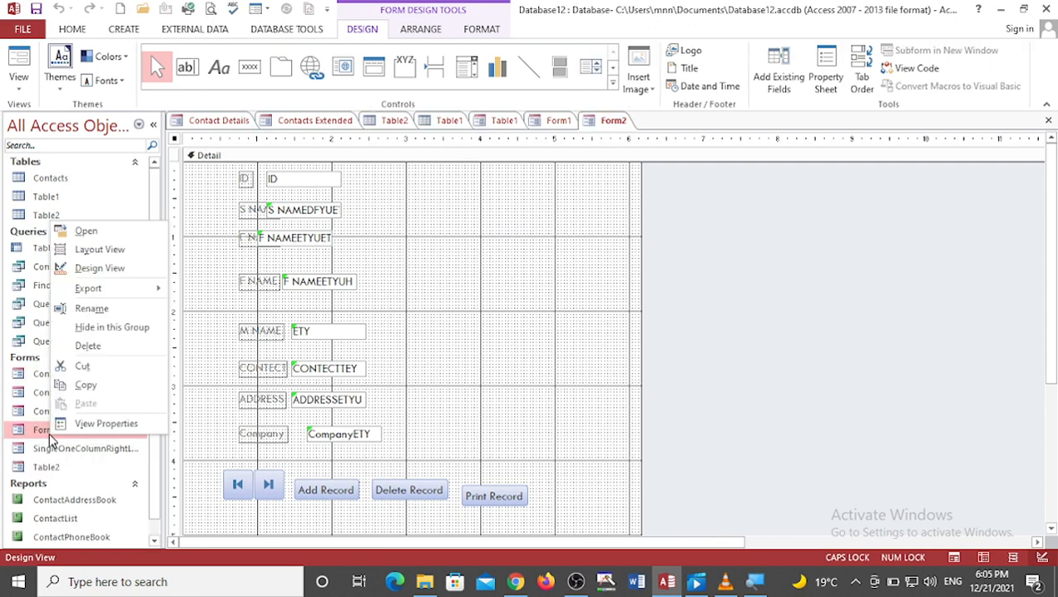
click(108, 234)
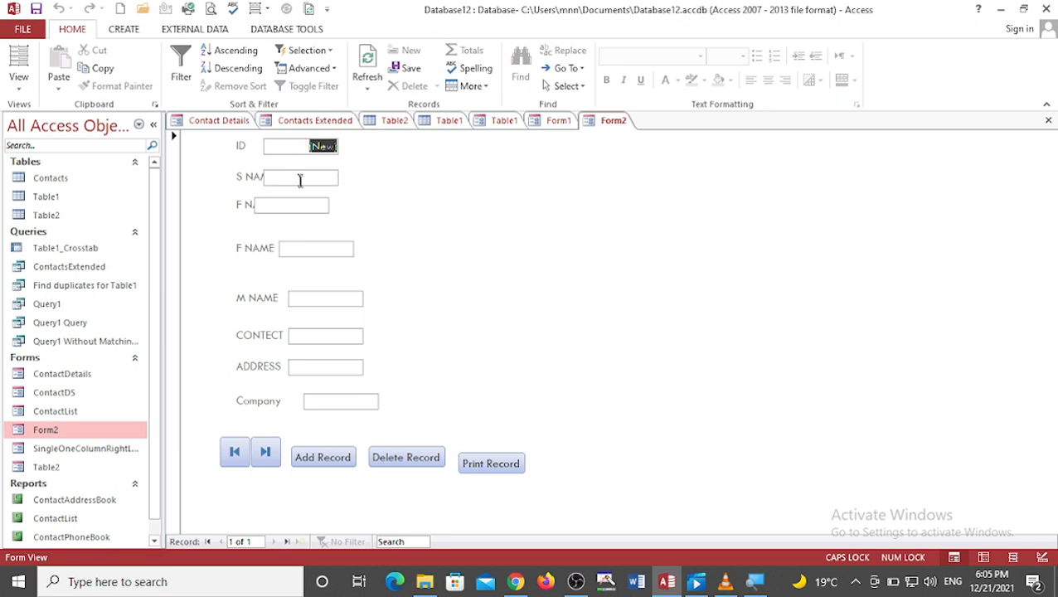
Step: Try to type into the S NAME box of the new record
key(Tab)
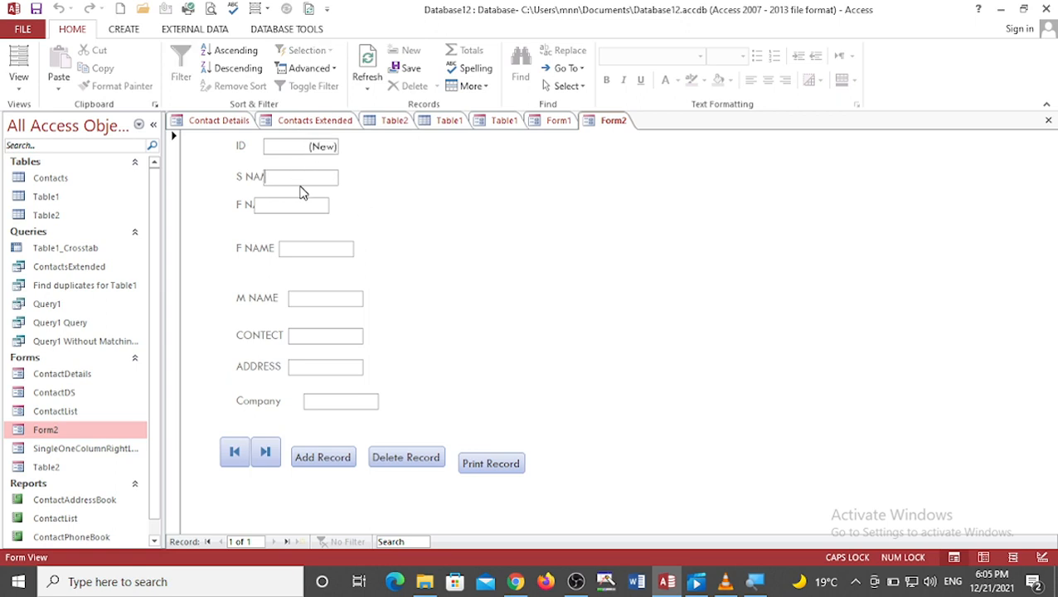
key(a)
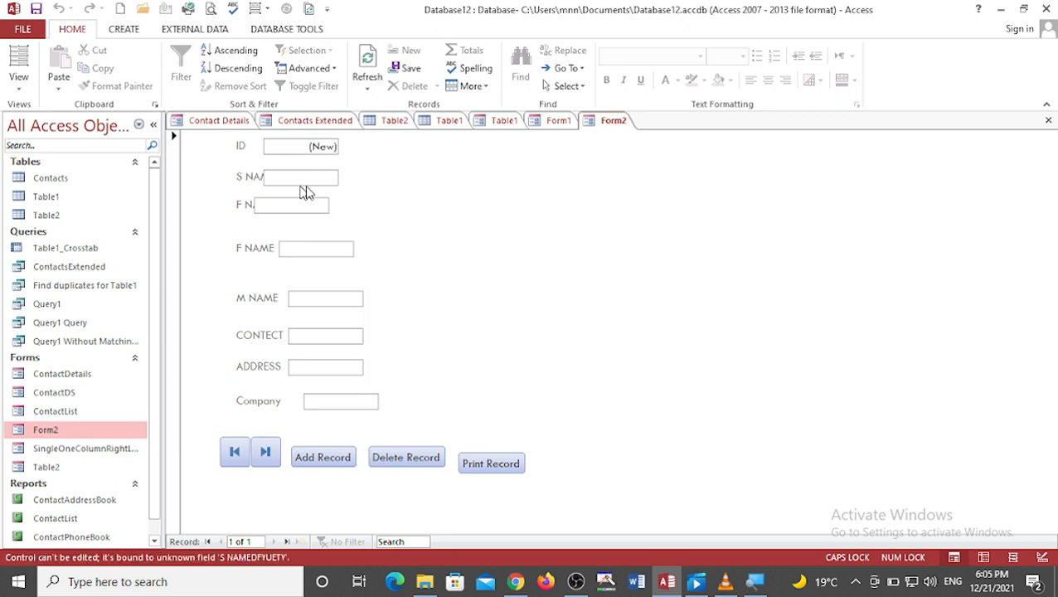
click(320, 182)
key(a)
key(Caps_Lock)
key(a)
key(Caps_Lock)
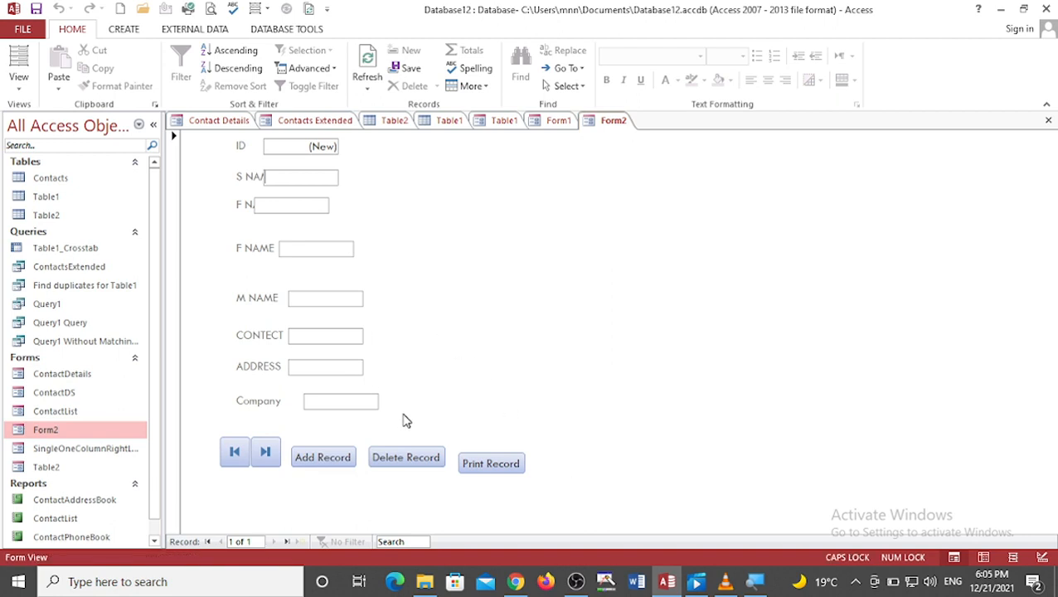
key(a)
Step: Try to type into the F NAME box of the new record
click(320, 147)
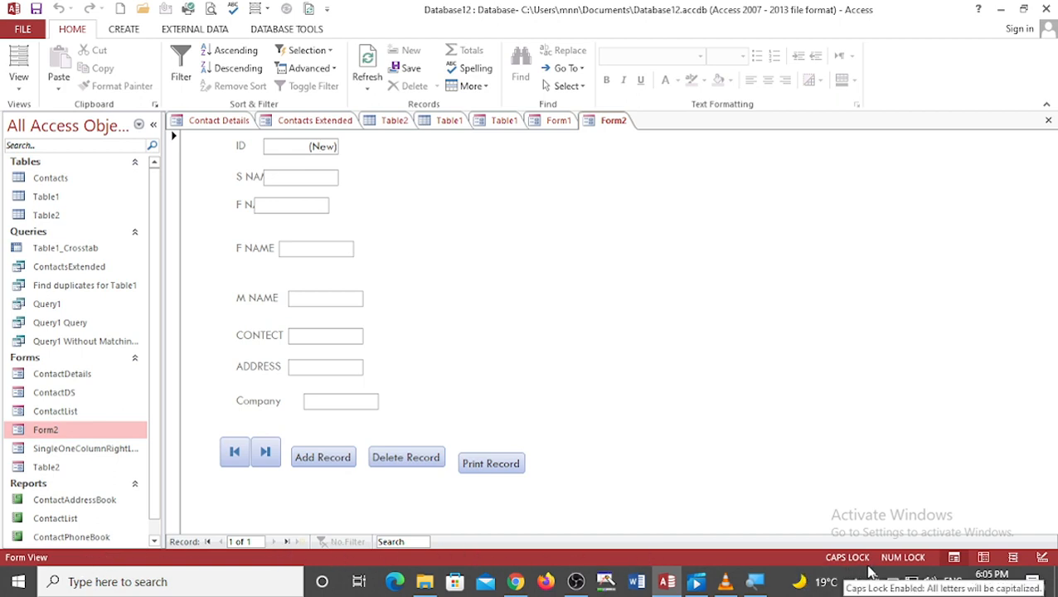
key(Num_Lock)
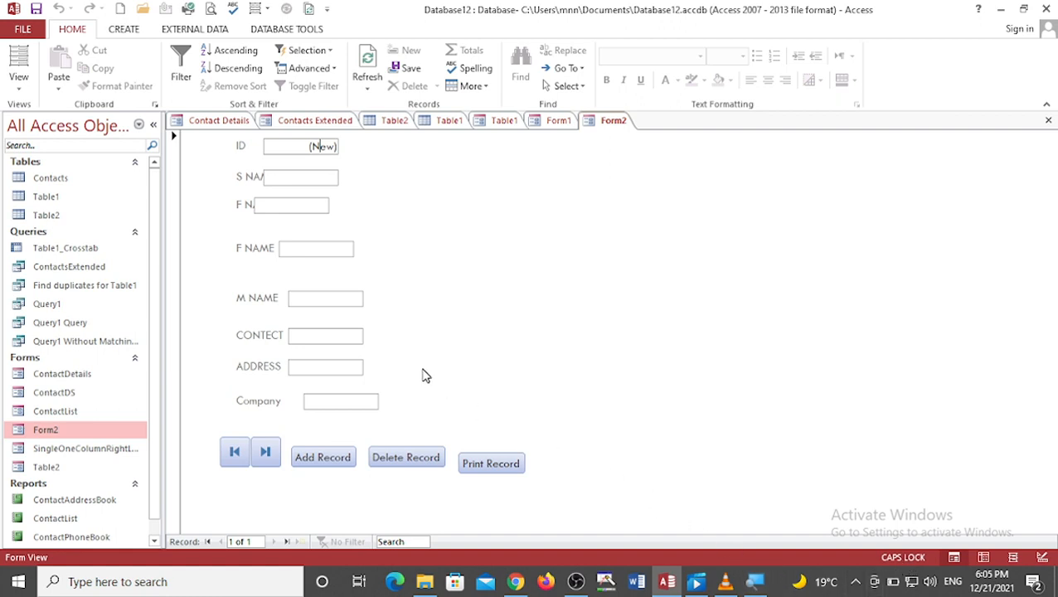
click(303, 175)
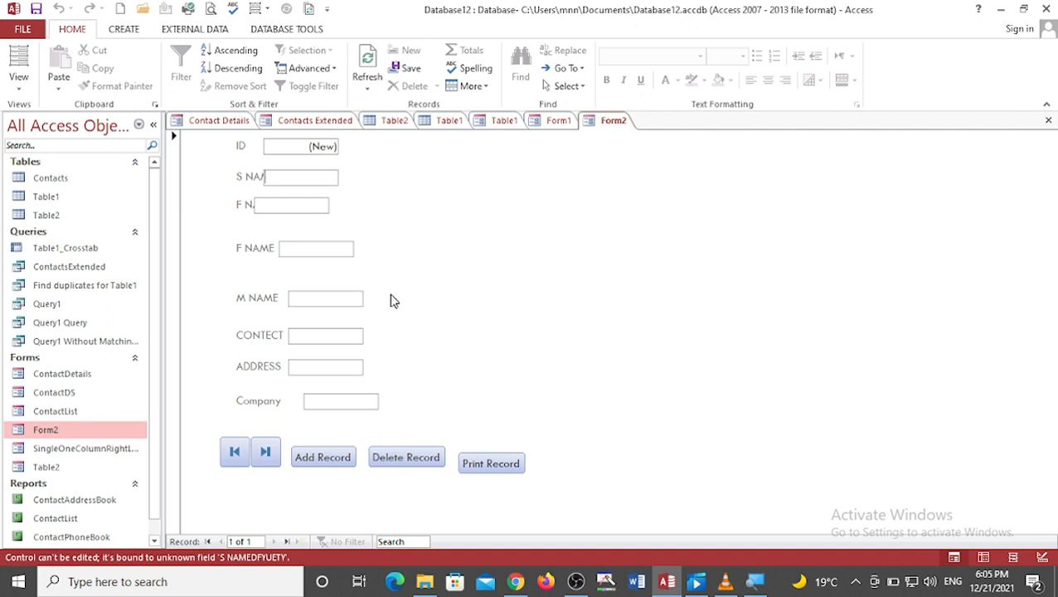
key(Tab)
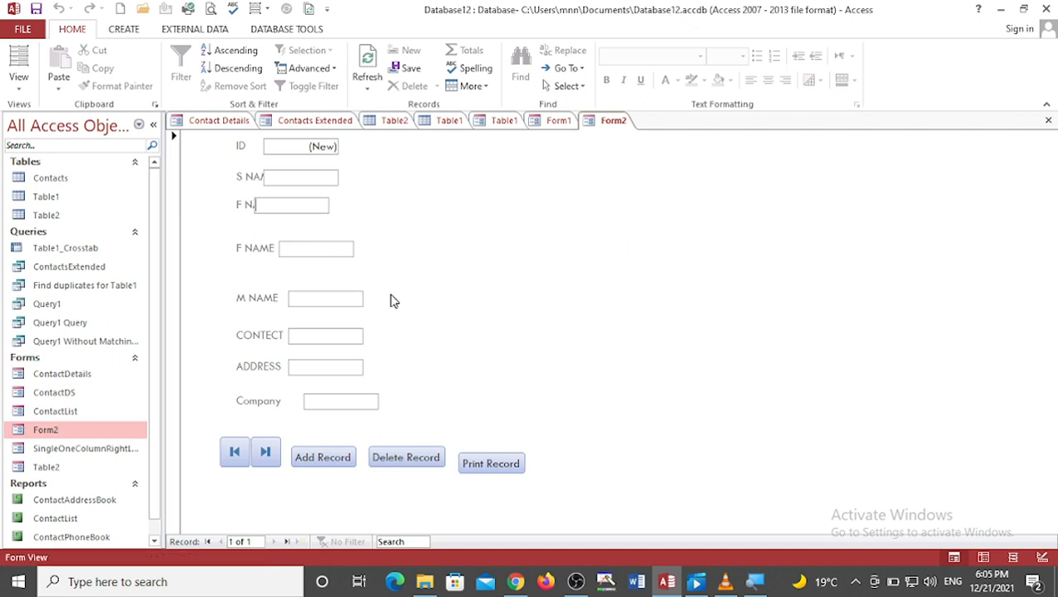
key(f)
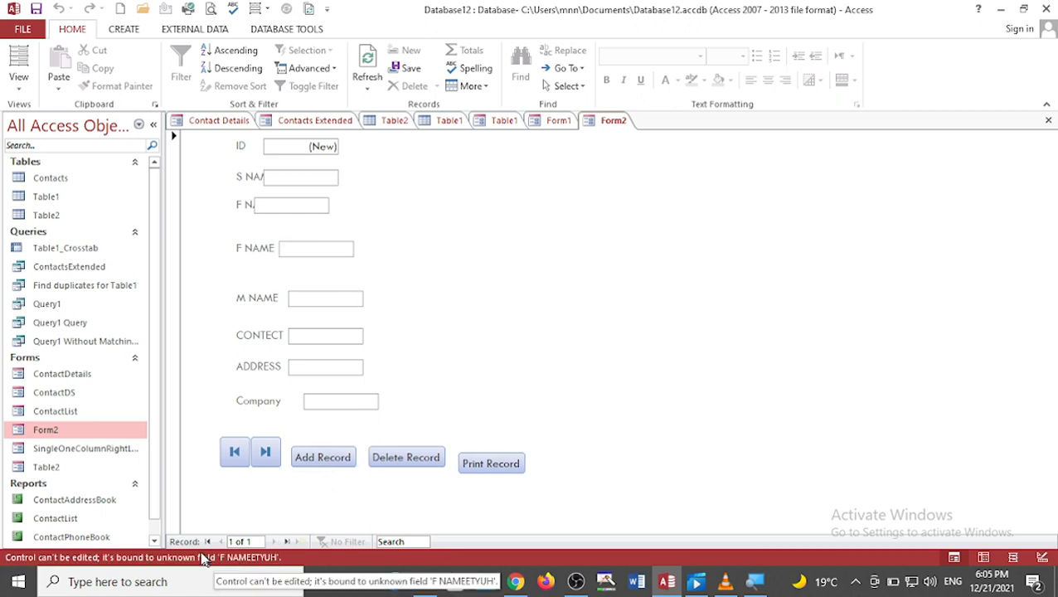
Step: Switch Form2 through Datasheet View, Form View and Layout View
click(983, 558)
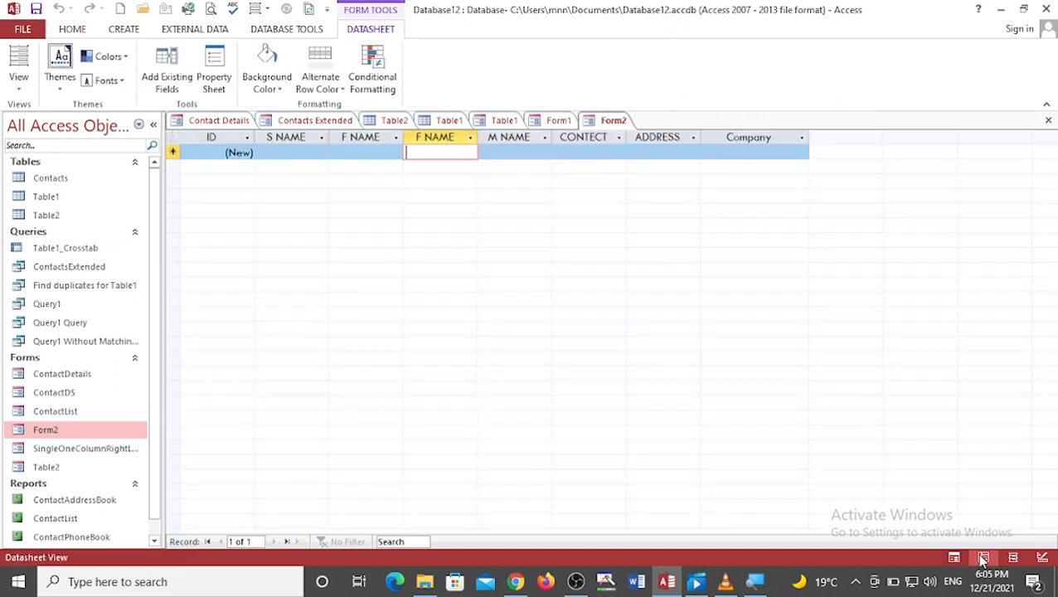
click(953, 557)
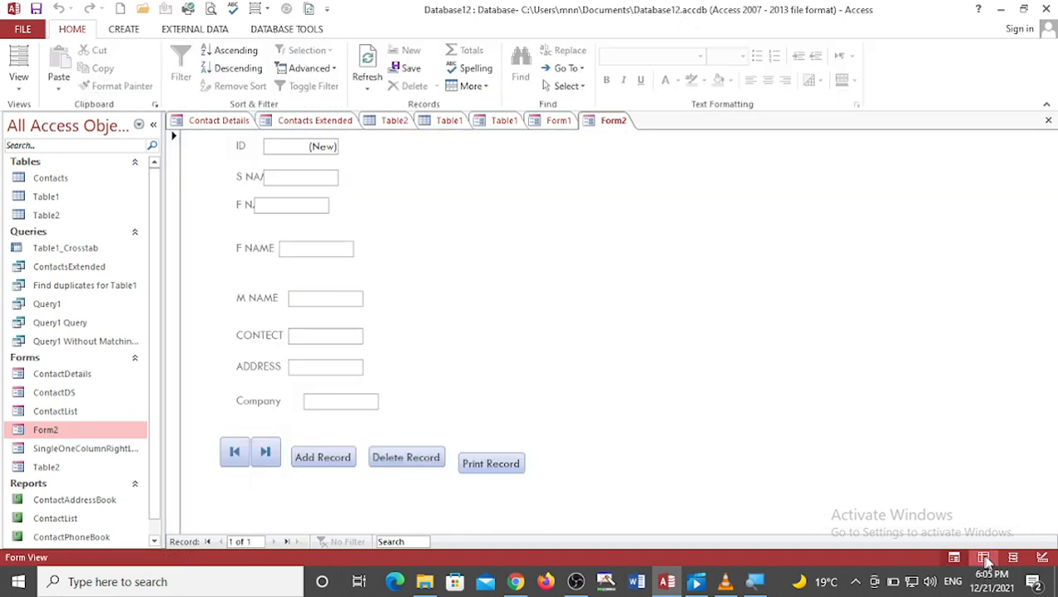
click(1015, 558)
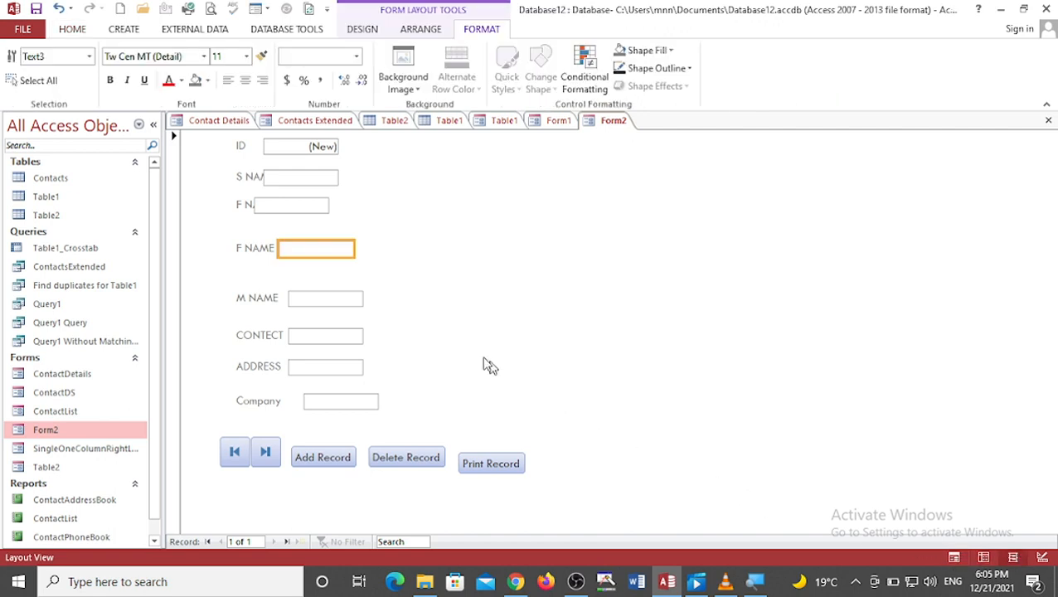
Step: Inspect the S NAME box and Add Record button in Layout View, then return to Form View
click(675, 385)
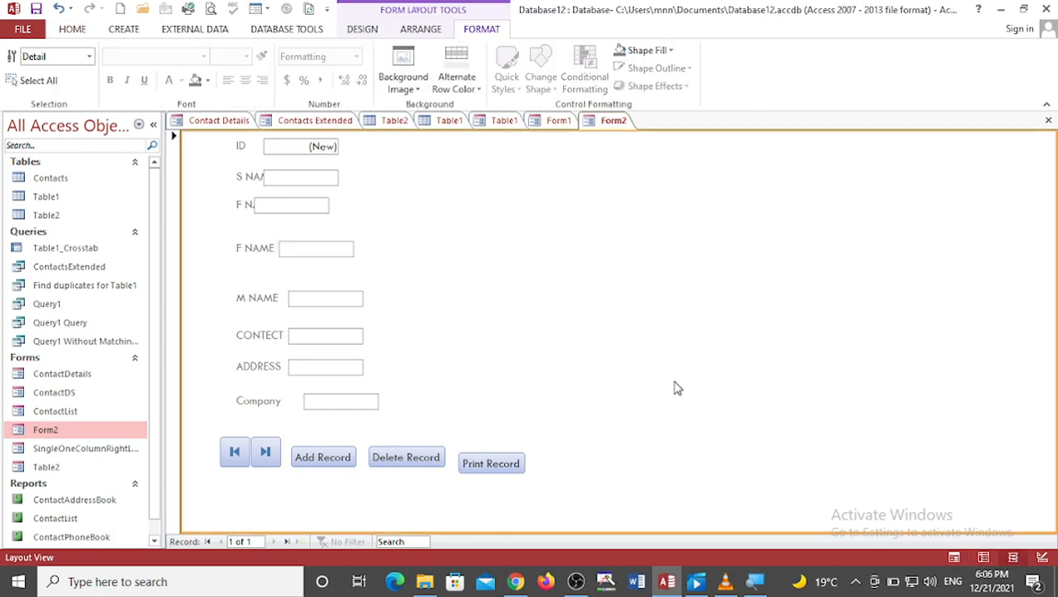
click(283, 178)
click(498, 207)
click(298, 179)
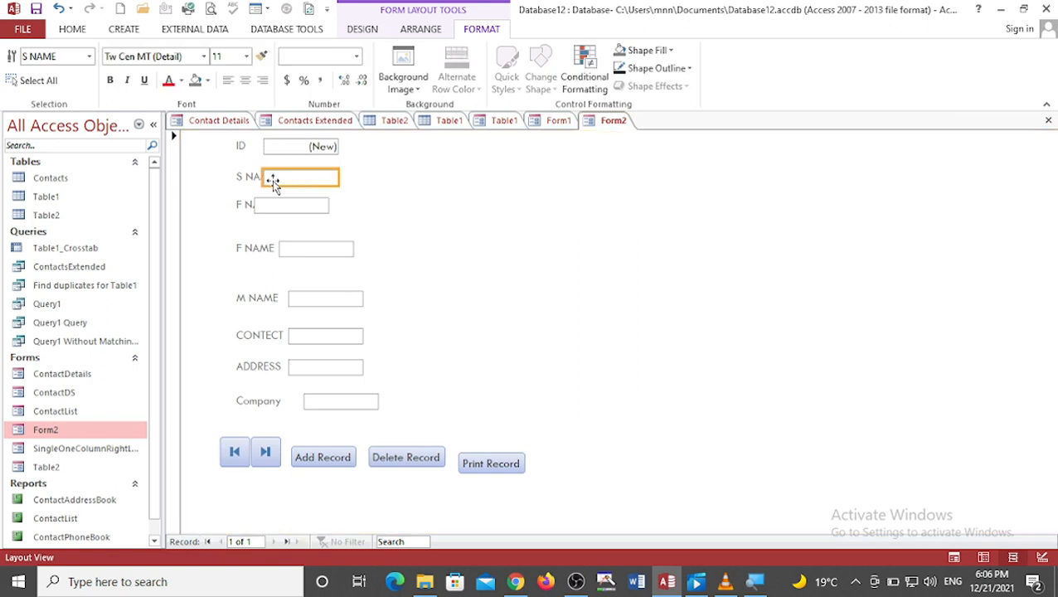
click(328, 457)
click(330, 456)
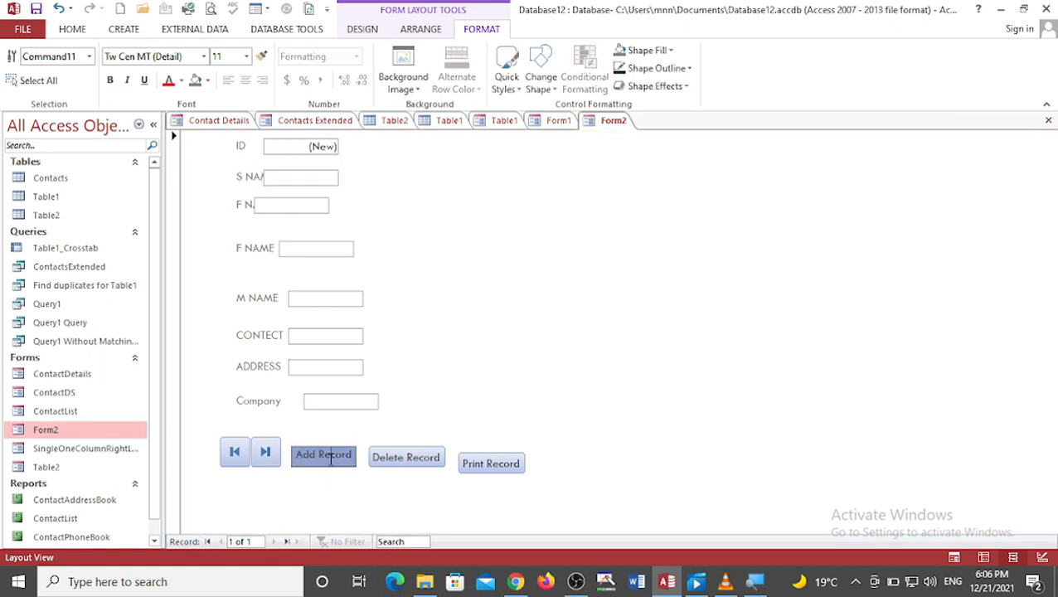
click(728, 371)
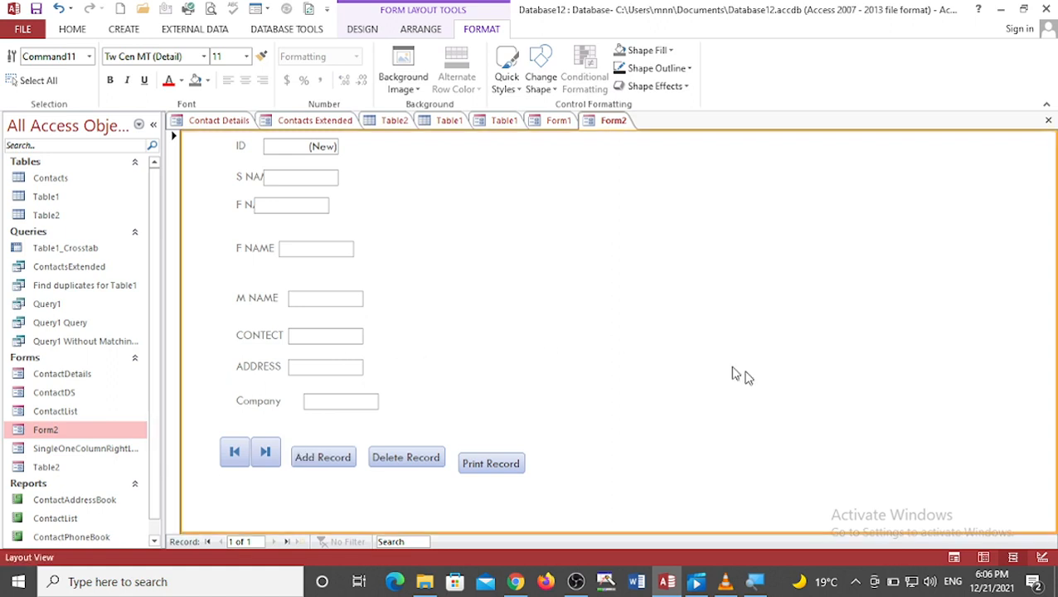
click(954, 557)
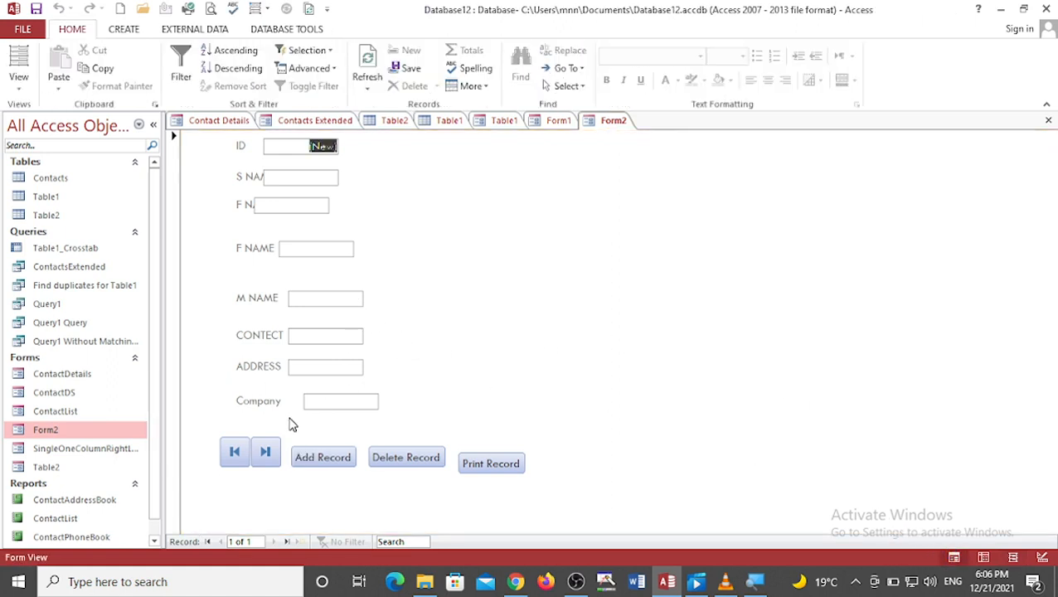
Step: Try to enter 1 in the S NAME column of the new record in Datasheet View
click(294, 152)
key(Tab)
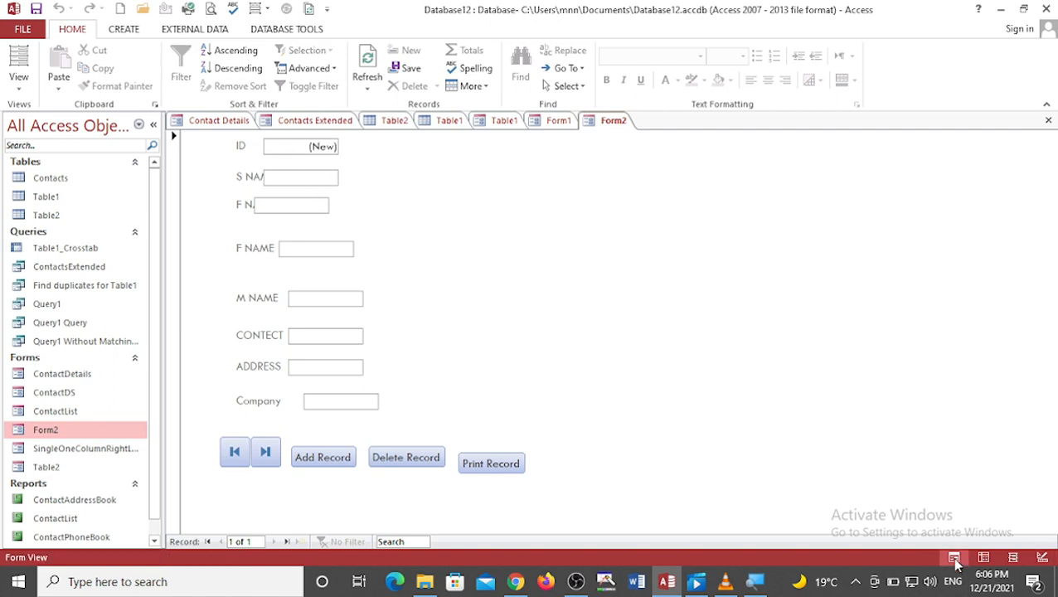
click(983, 558)
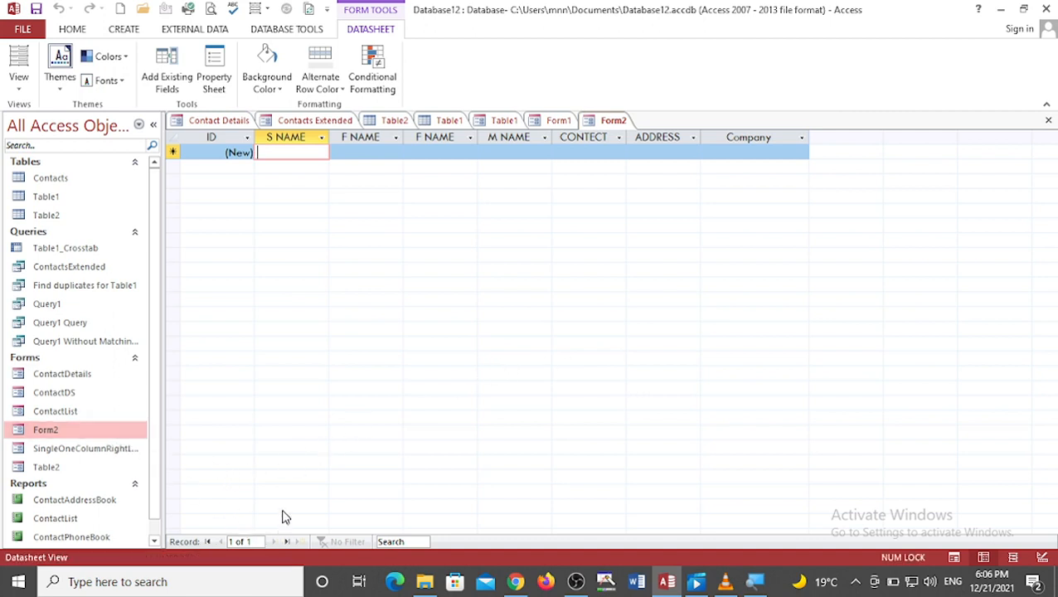
key(1)
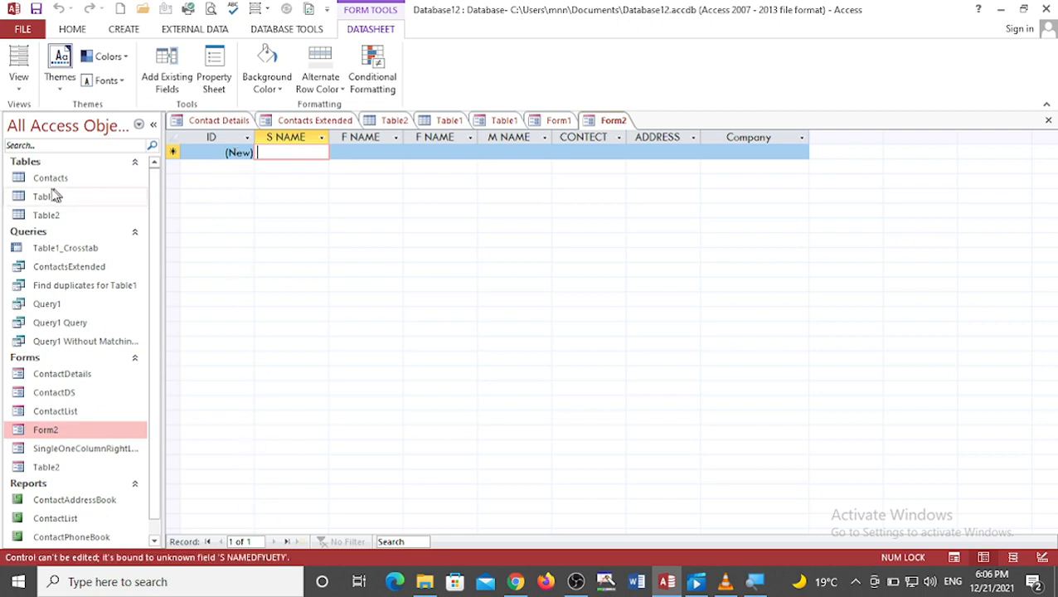
Step: Open Form2 in Layout View and examine its ribbon tabs and form controls
right_click(68, 434)
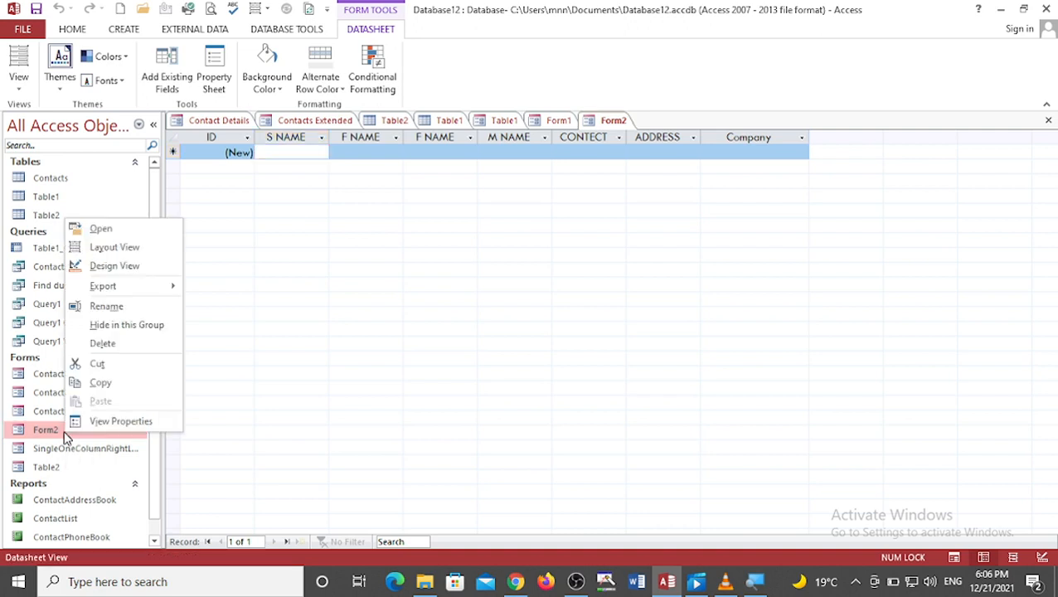
click(114, 247)
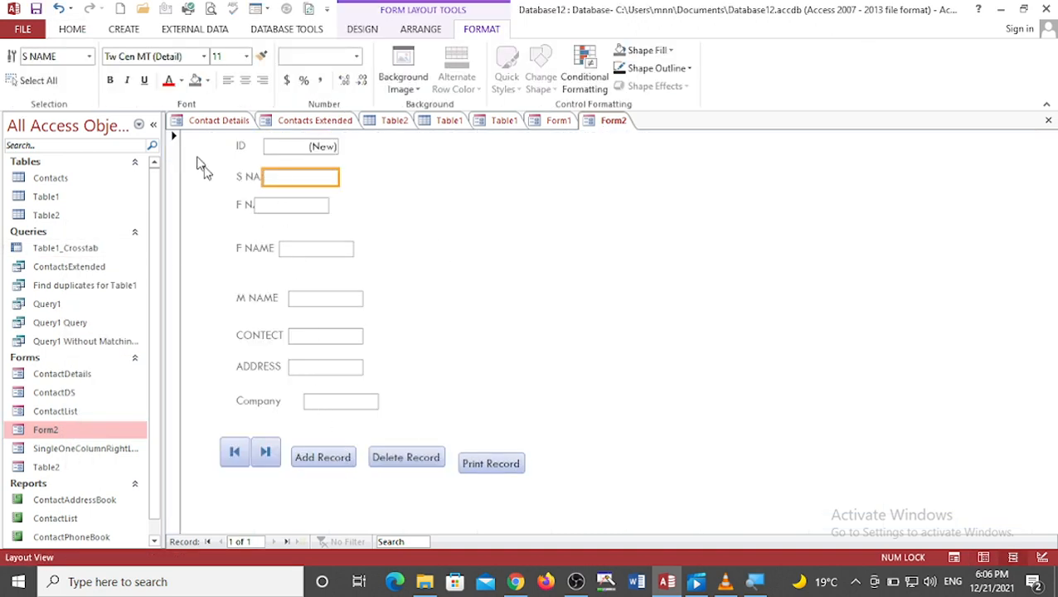
click(359, 32)
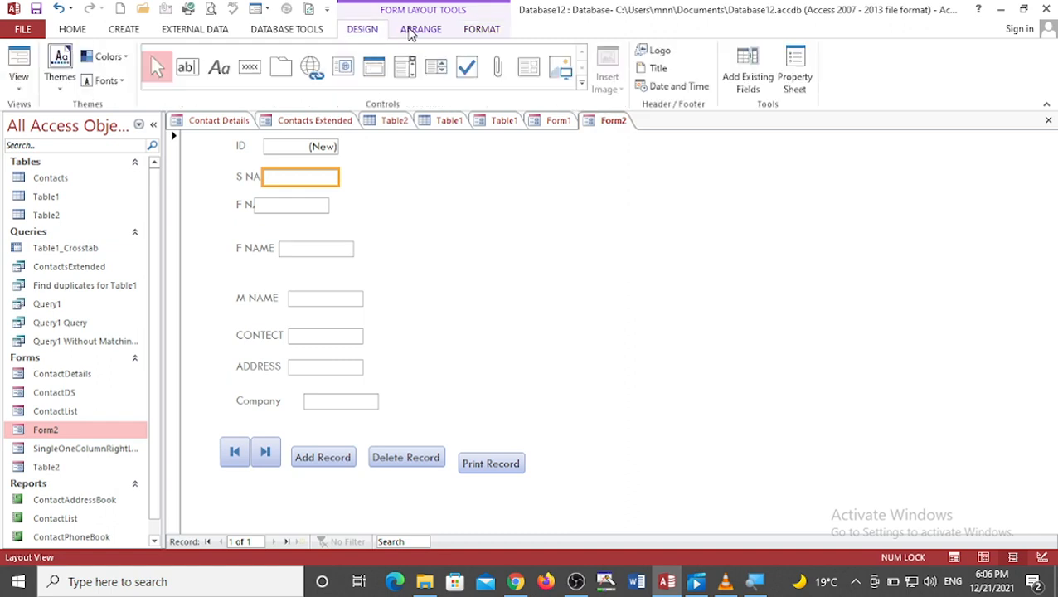
click(408, 31)
click(471, 32)
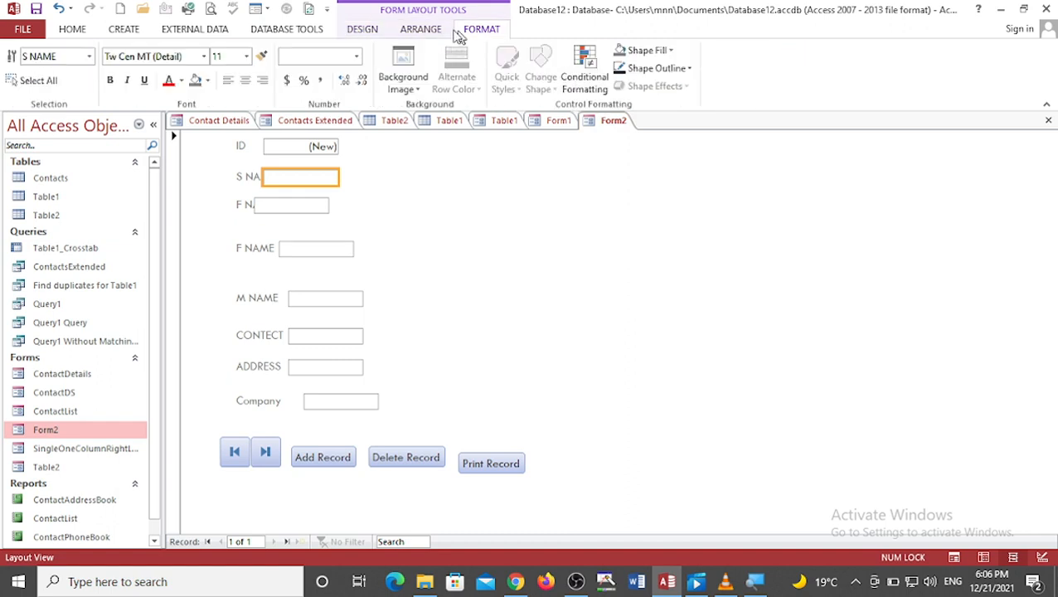
click(373, 30)
click(435, 217)
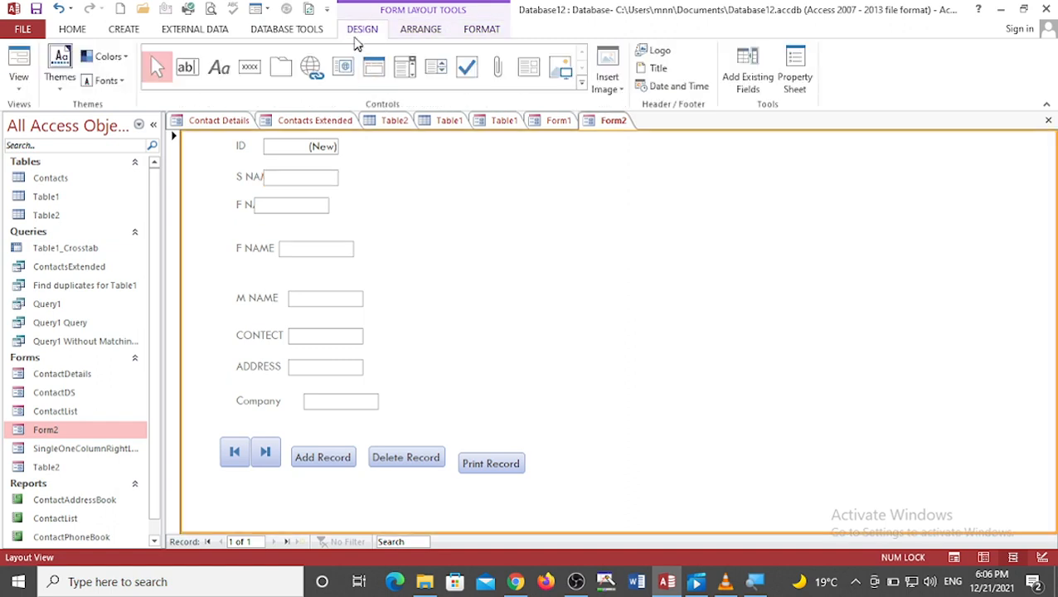
click(265, 452)
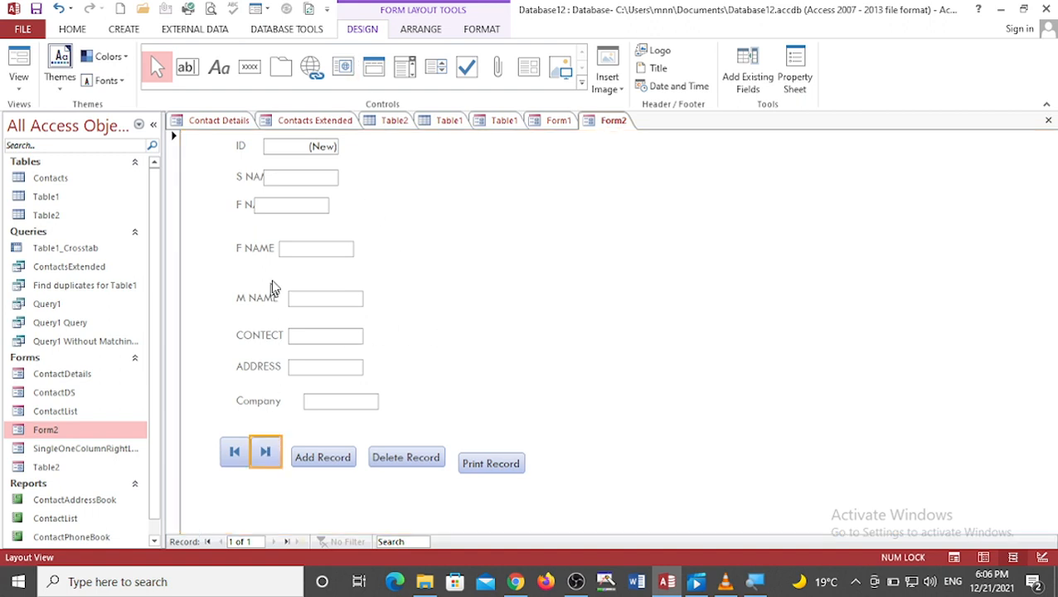
click(301, 180)
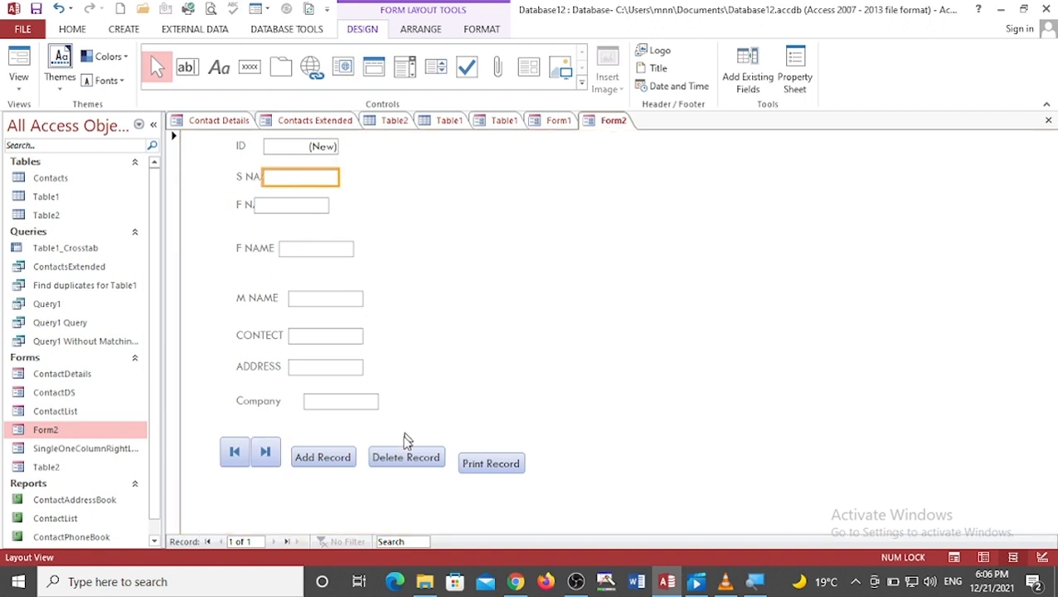
click(390, 463)
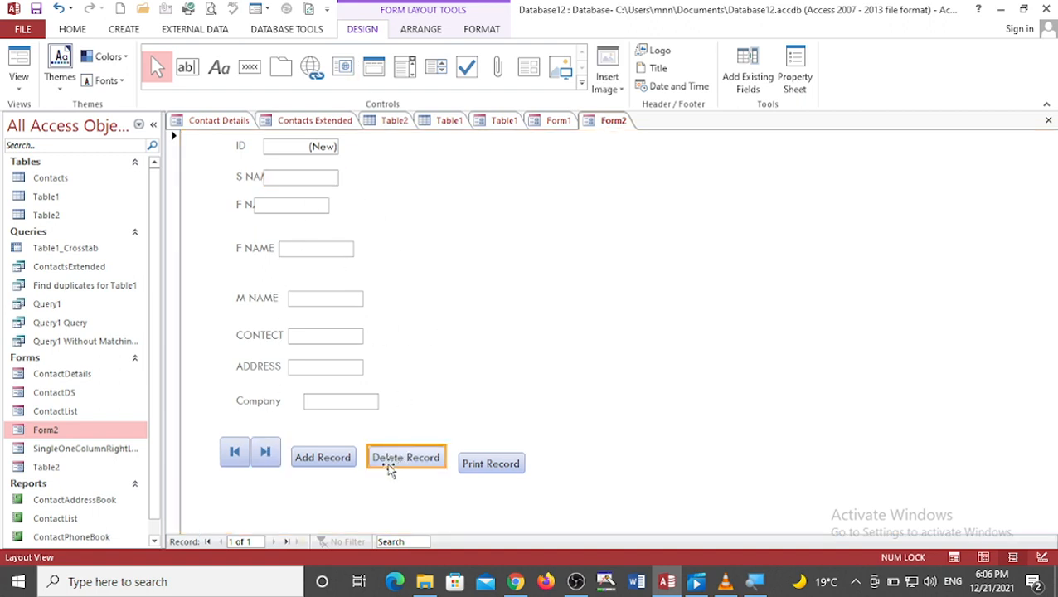
Step: Open the Table2 form from the navigation pane
click(50, 467)
right_click(55, 466)
click(116, 263)
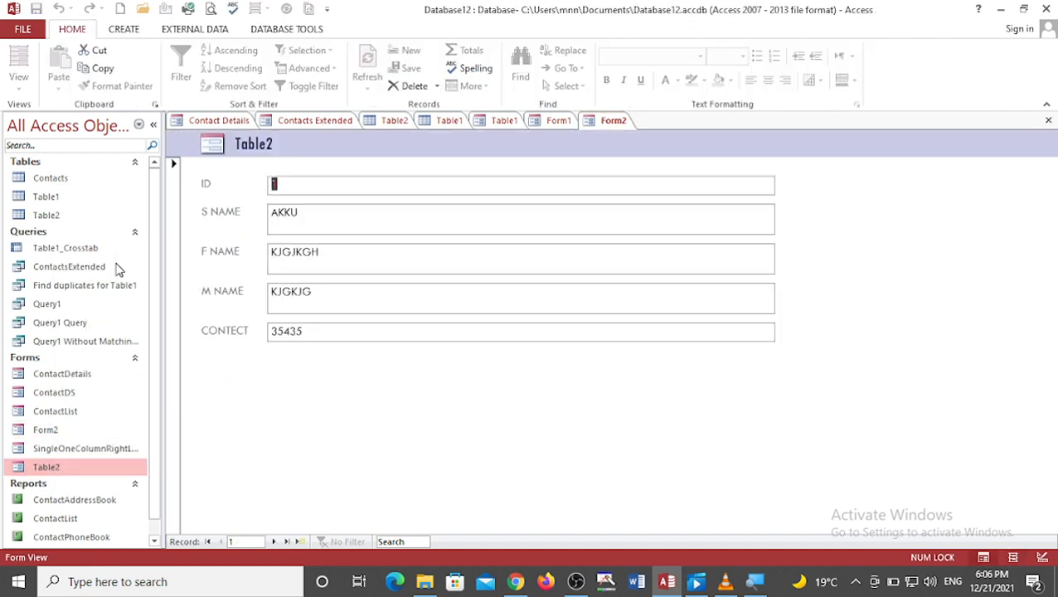
Step: Append gyjetyujetyjuetyj to the S NAME box and etyujetyuj to the F NAME box of record 1
click(290, 229)
text(gyjetyujetyjuetyj)
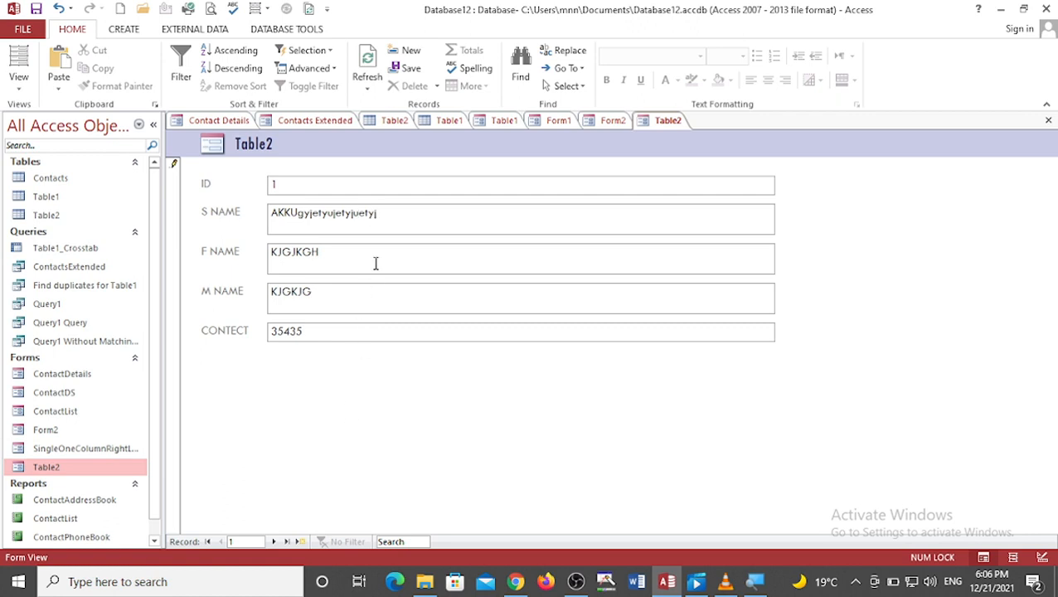
text(etyujetyuj)
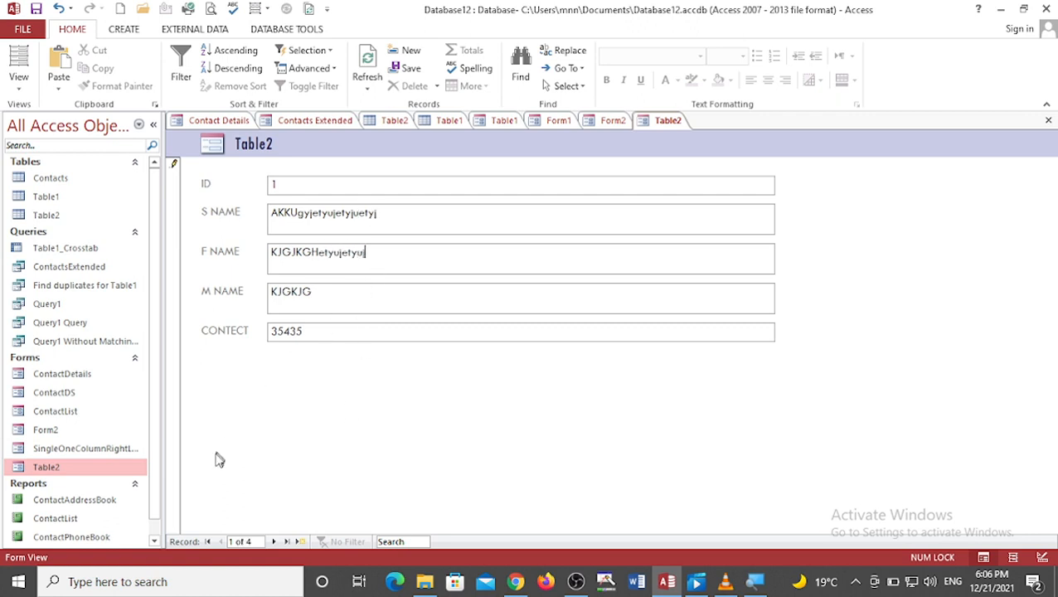
Step: Open Form2 in Layout View from the navigation pane
click(162, 479)
click(69, 437)
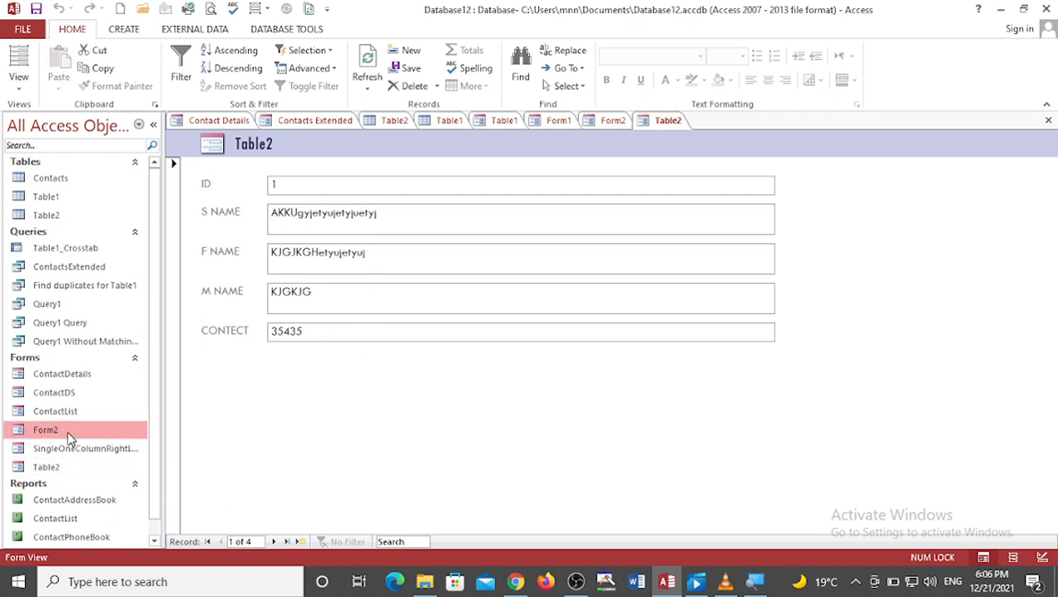
right_click(69, 437)
click(135, 234)
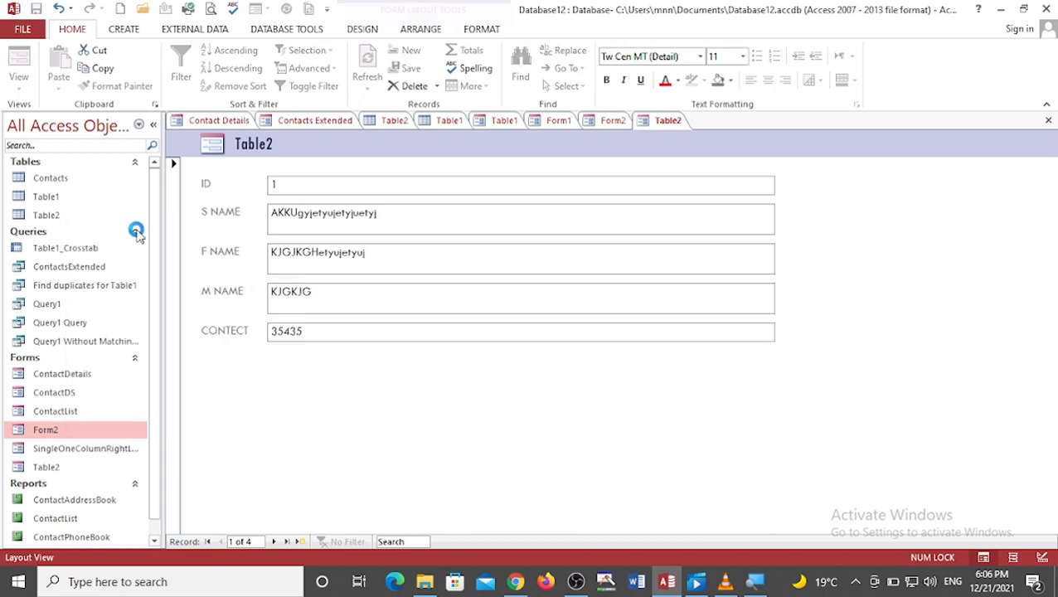
click(328, 177)
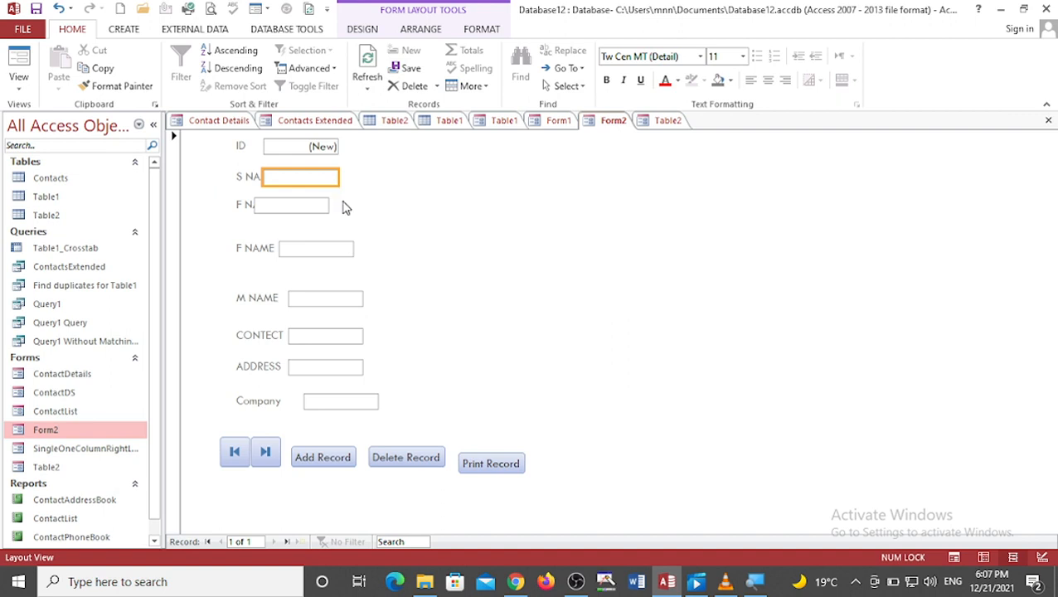
Step: Switch between the open form tabs and save Form2
click(308, 205)
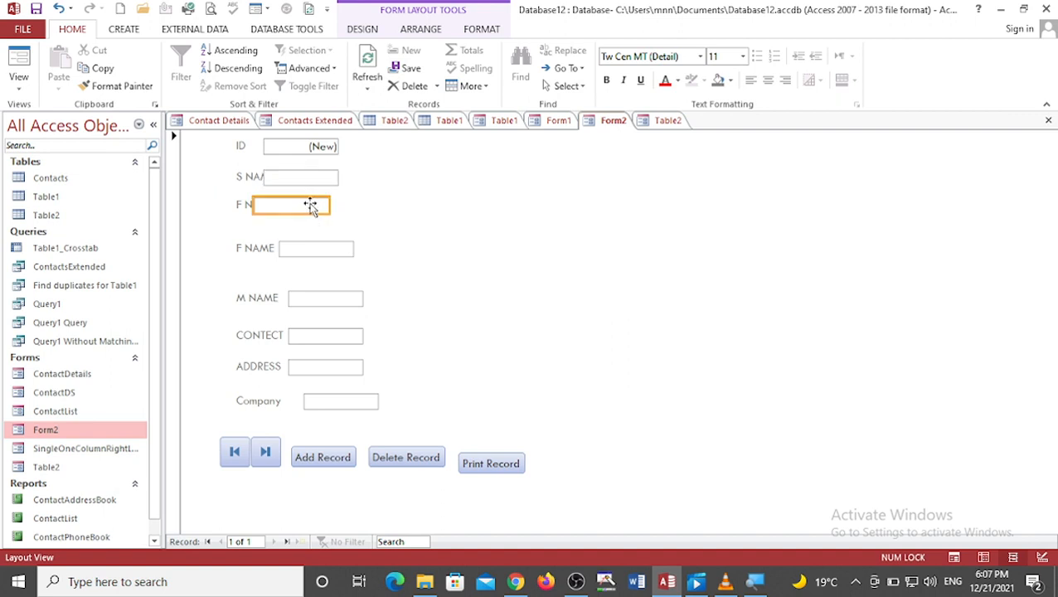
click(661, 121)
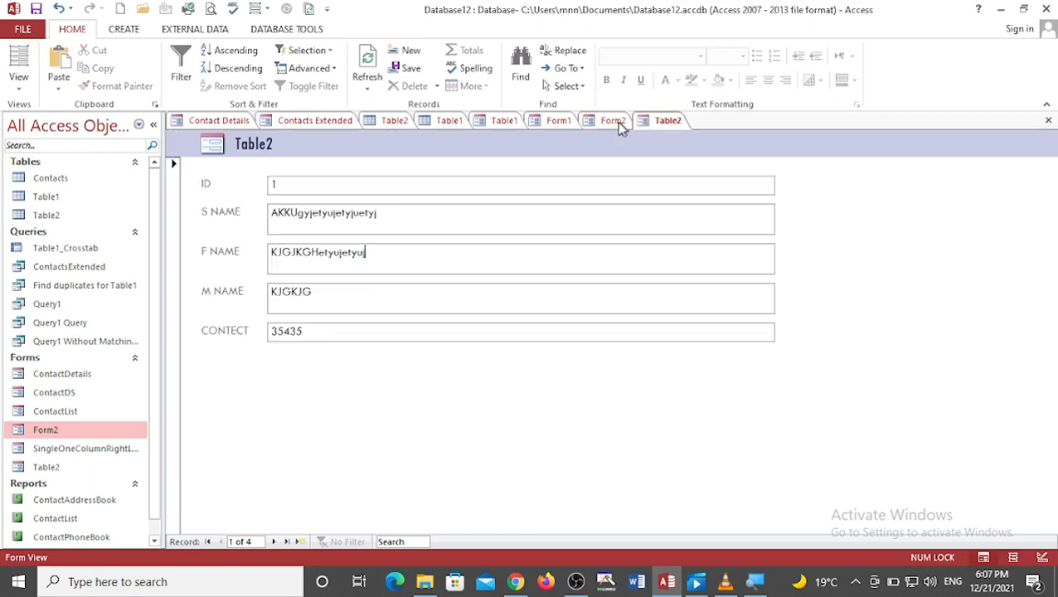
click(617, 122)
click(556, 121)
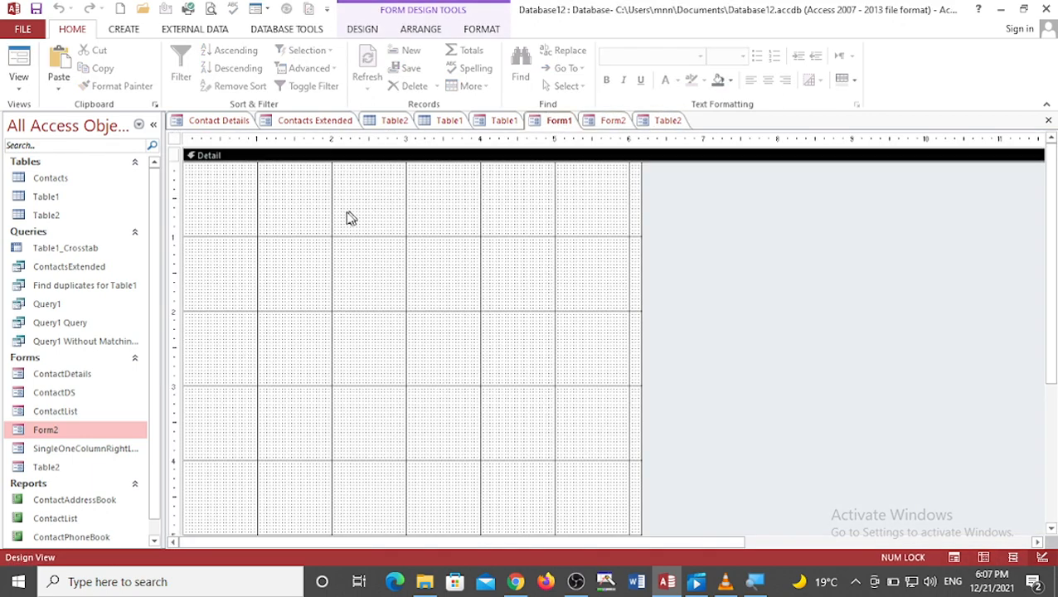
right_click(608, 121)
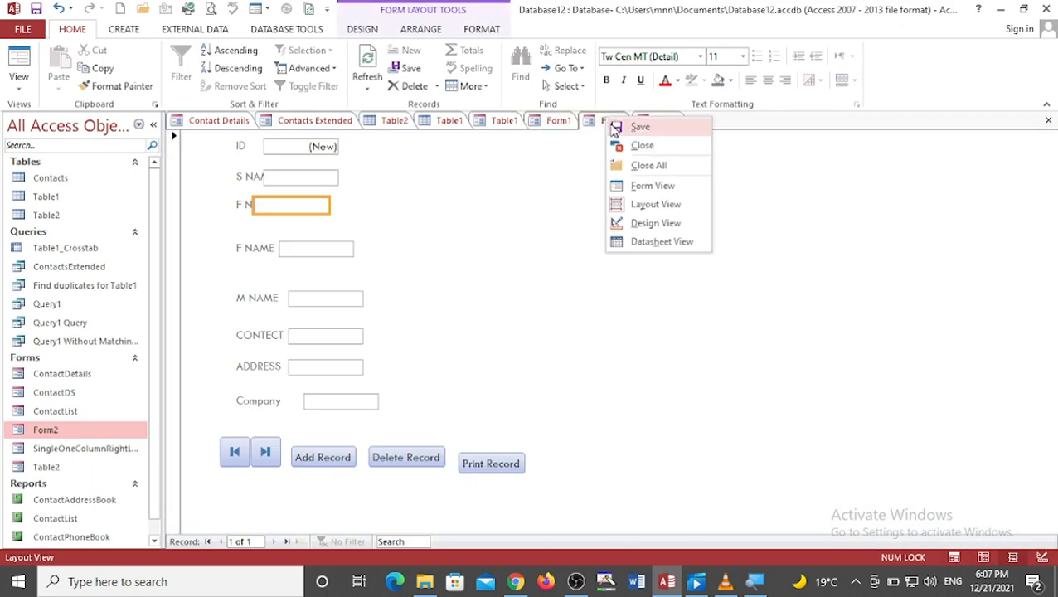
click(639, 127)
click(421, 365)
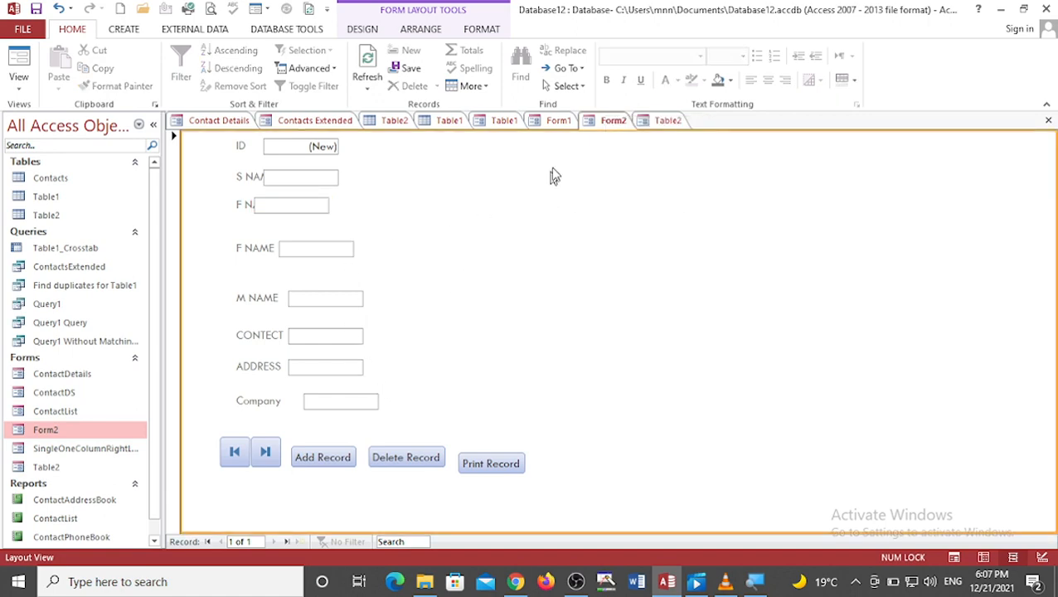
Step: Open the property sheet for Form1's Detail section in Design View
click(570, 121)
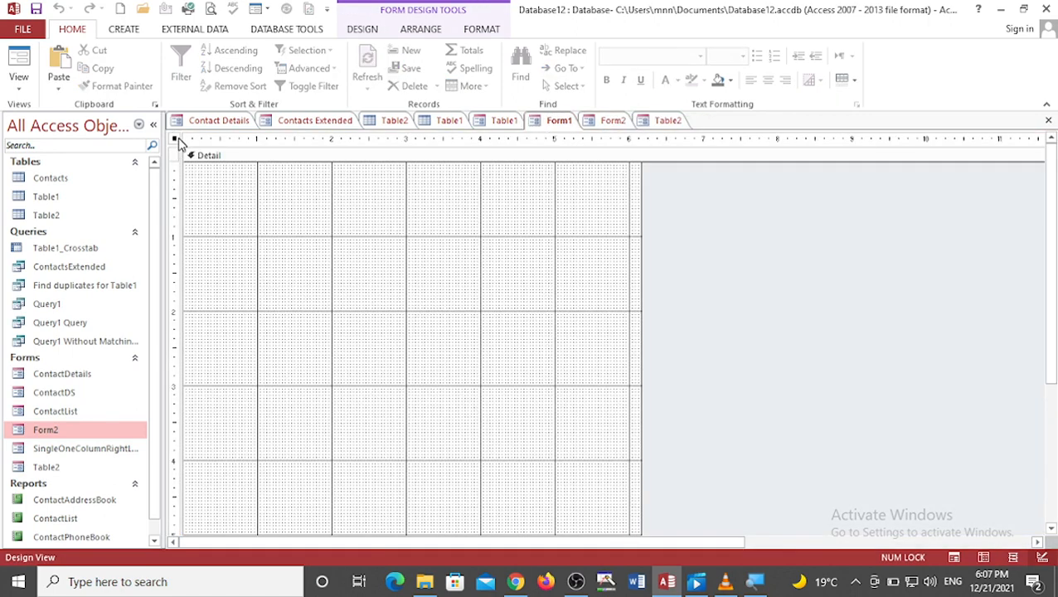
right_click(214, 224)
click(282, 418)
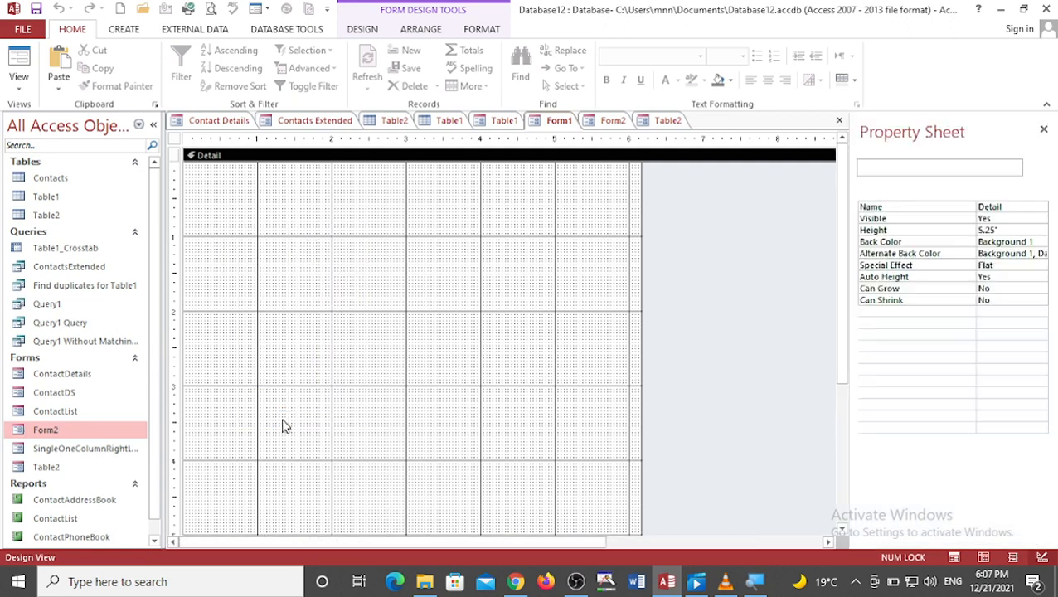
Step: Add Table1's ID, S NAME, F NAME, M NAME and ADDRESS fields onto Form1's design grid
click(362, 30)
click(748, 75)
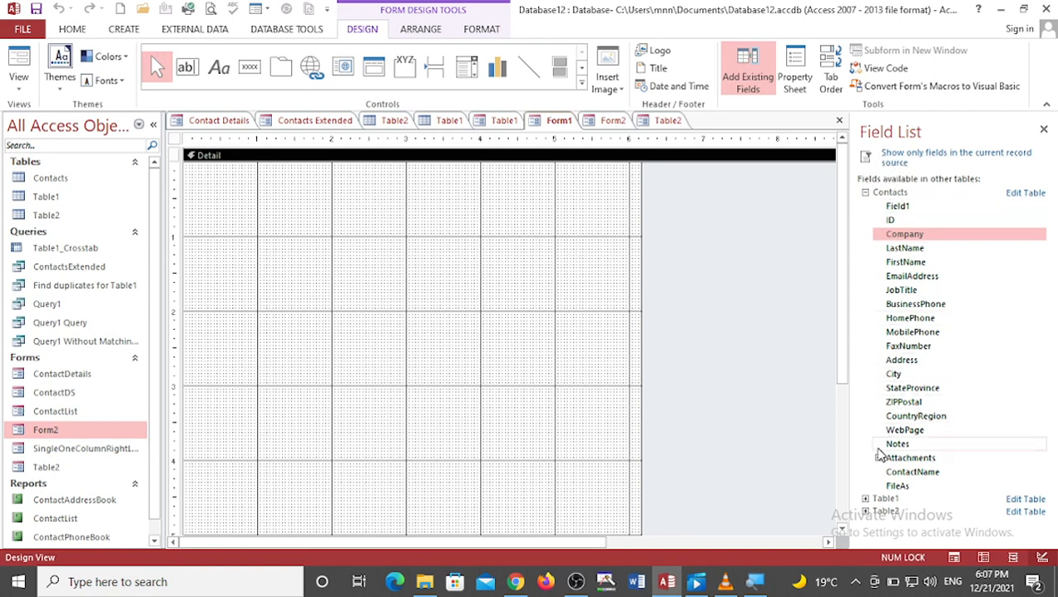
click(865, 498)
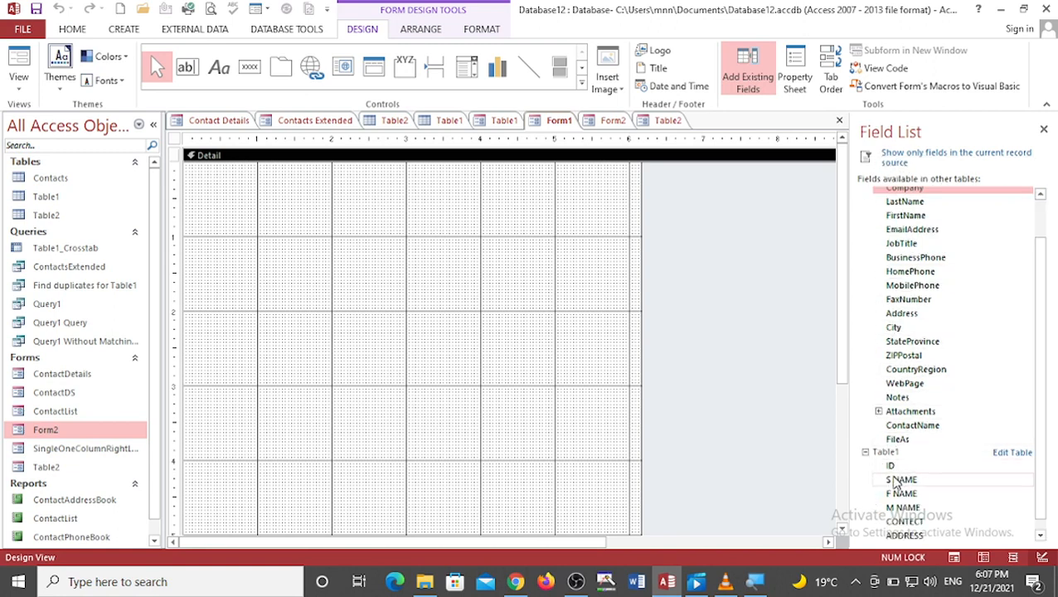
drag(890, 467, 295, 216)
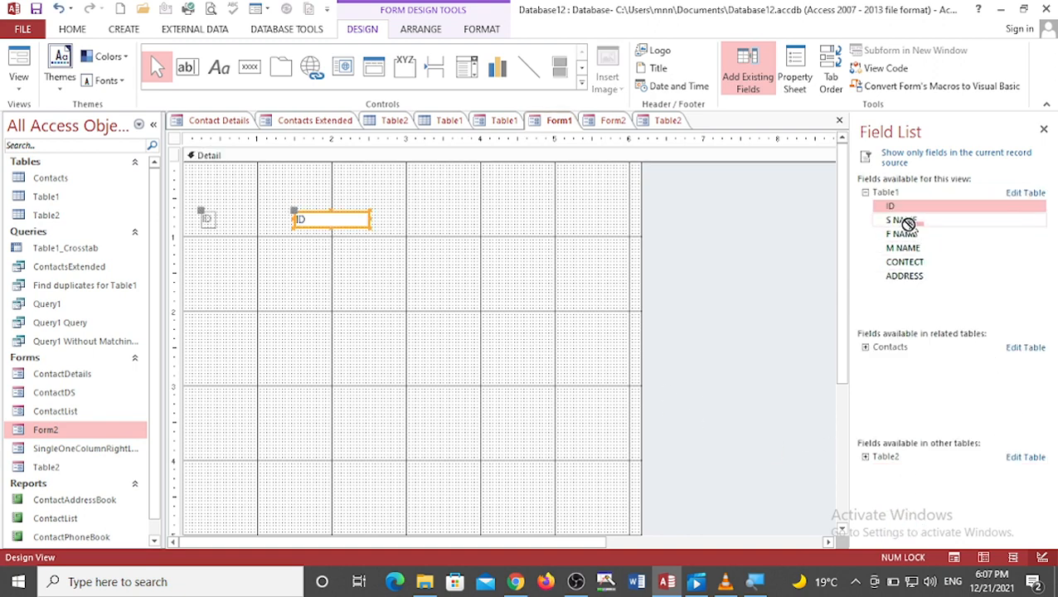
drag(904, 220, 341, 262)
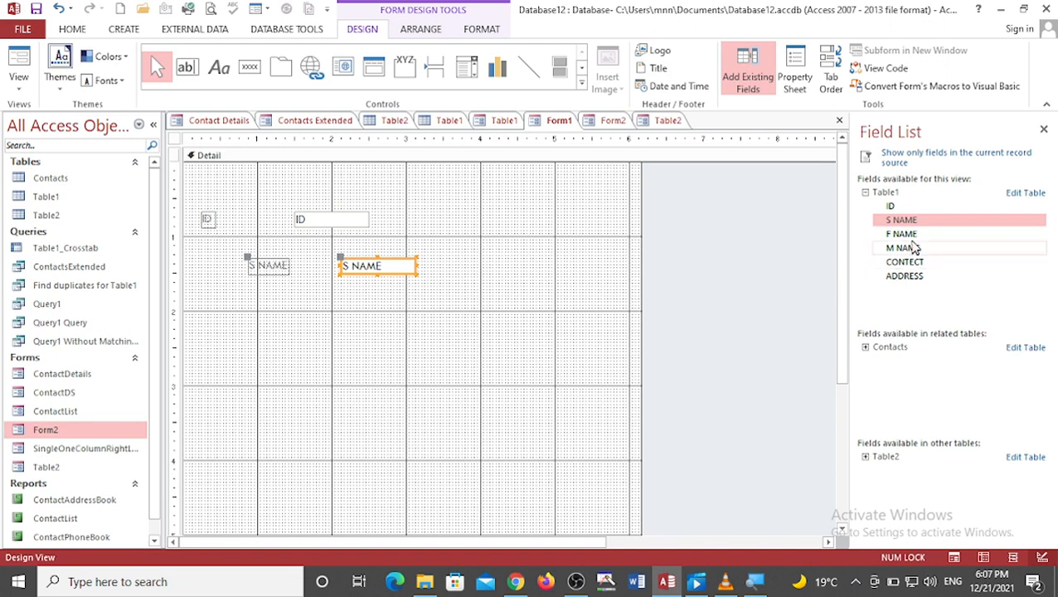
drag(904, 235, 299, 310)
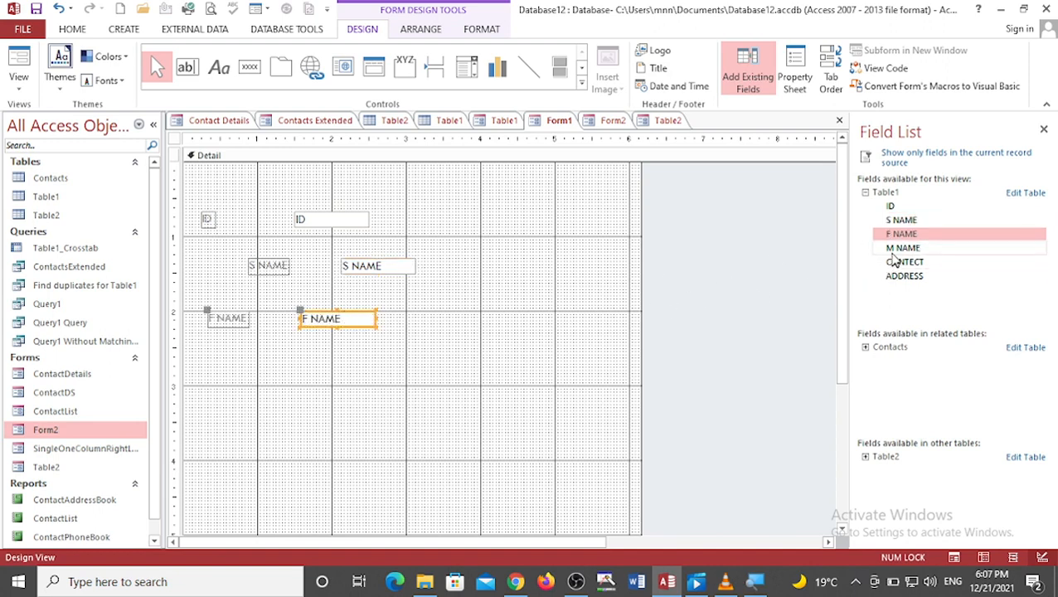
drag(900, 248, 247, 406)
drag(904, 276, 239, 373)
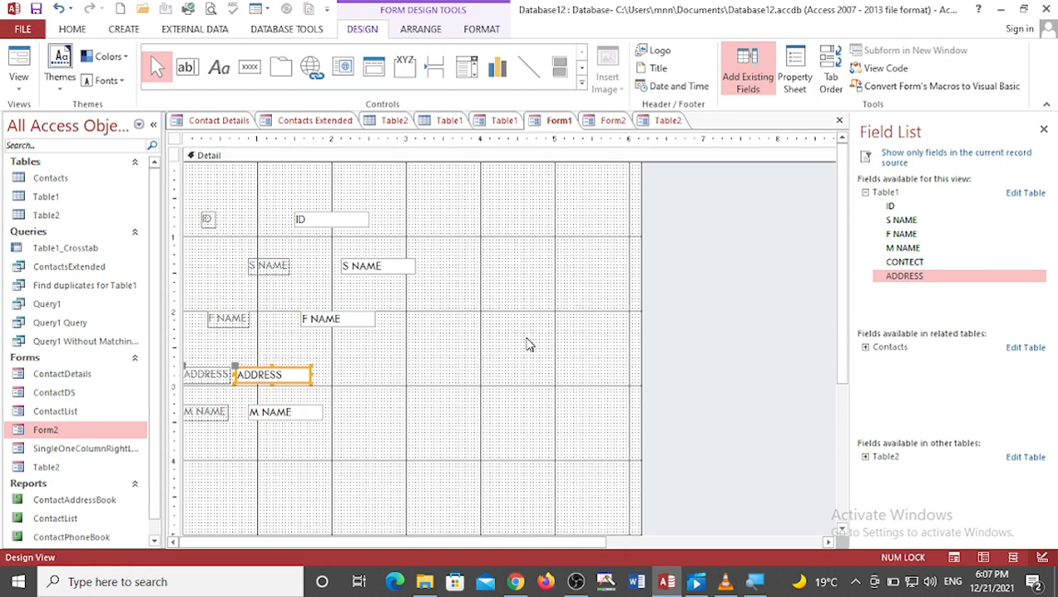
key(ctrl+s)
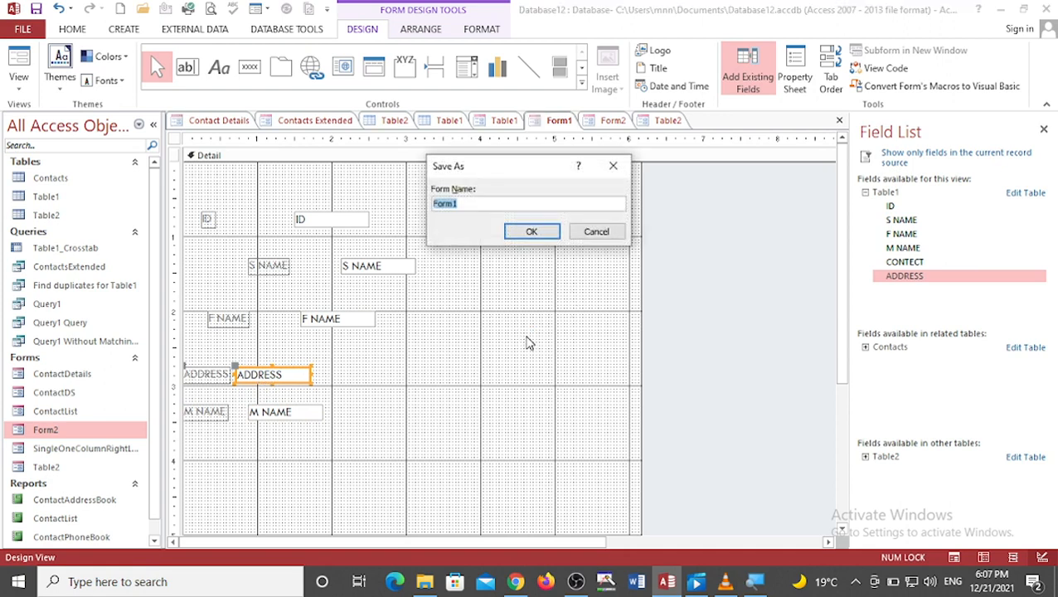
click(591, 232)
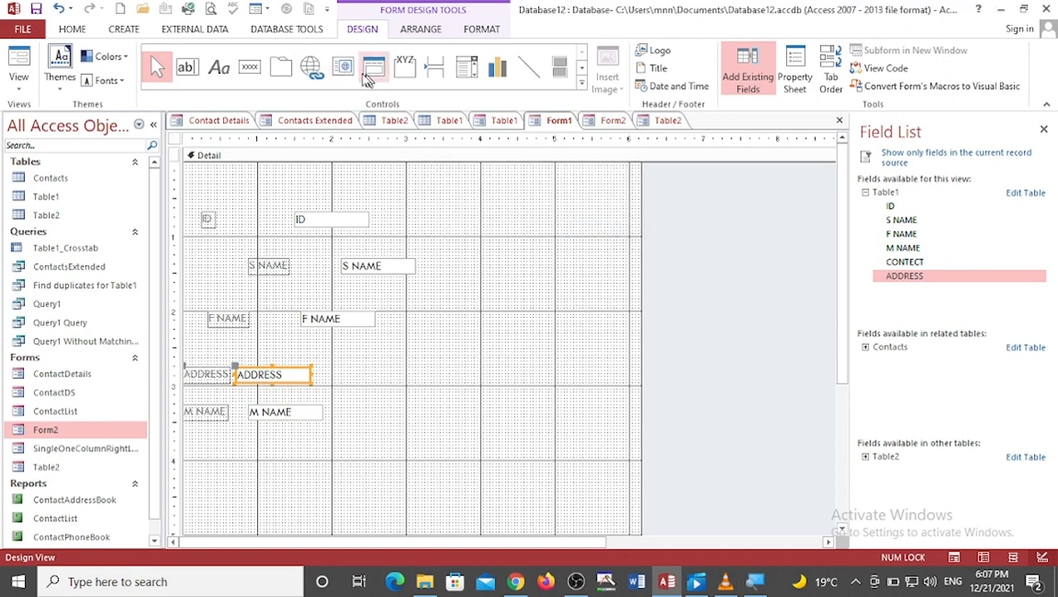
Step: Draw a command button below the fields that runs Add New Record and shows the text Add Record
click(249, 66)
drag(246, 431, 323, 460)
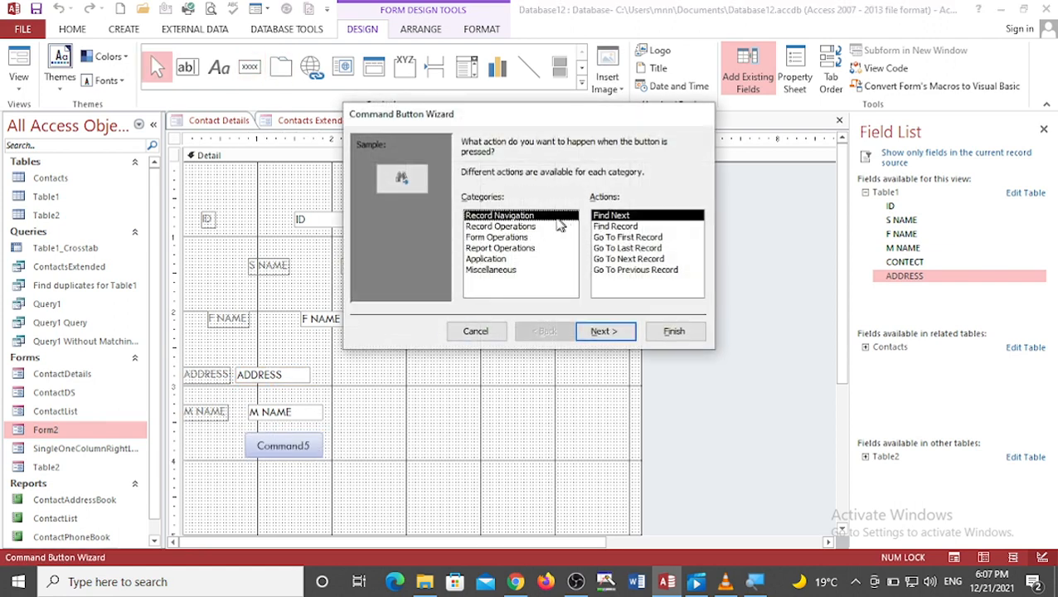
click(514, 226)
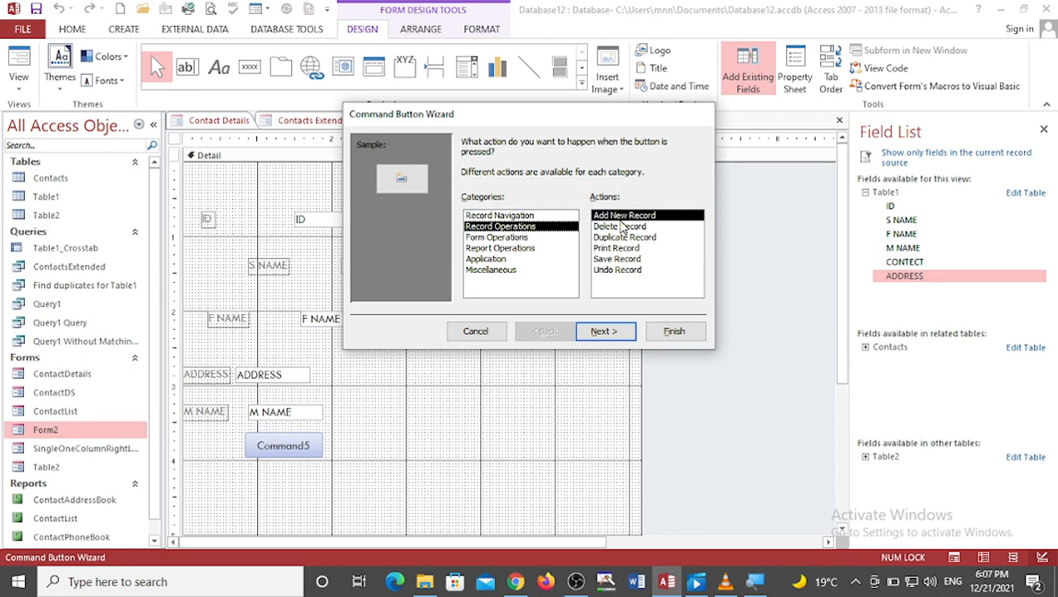
click(611, 331)
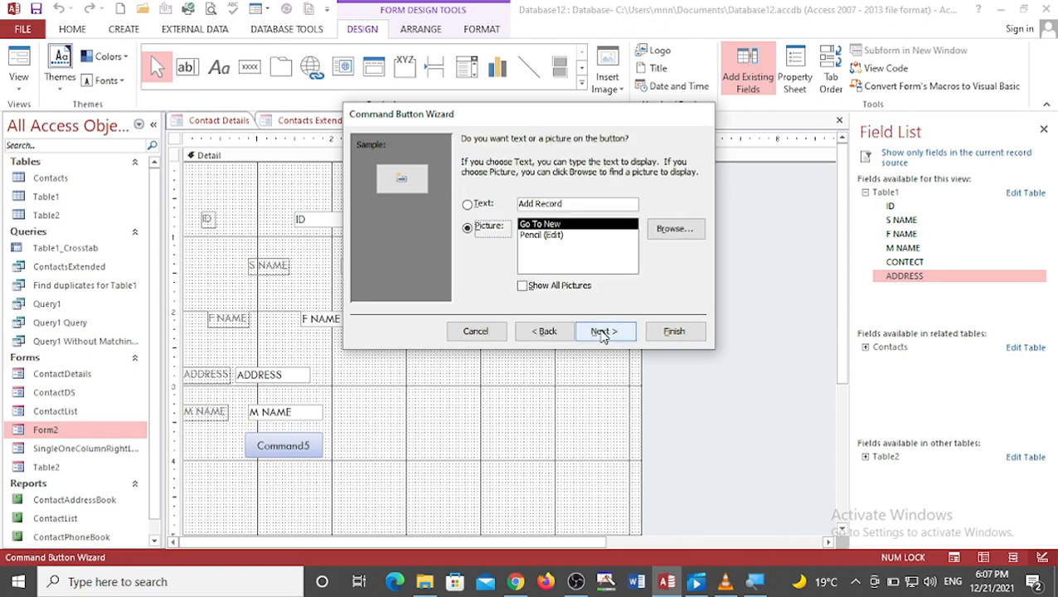
click(497, 203)
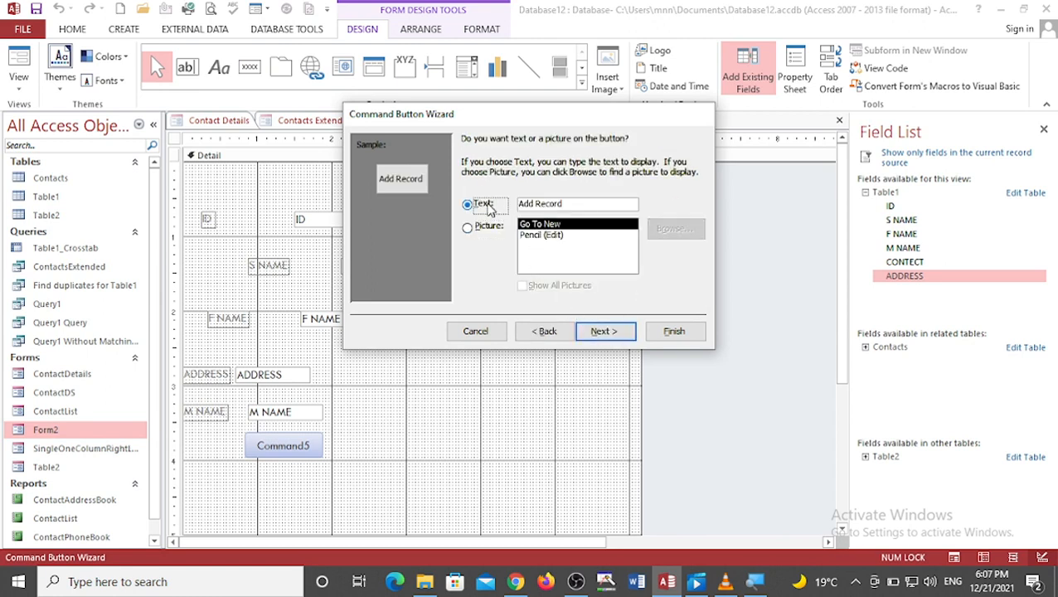
click(604, 331)
click(673, 331)
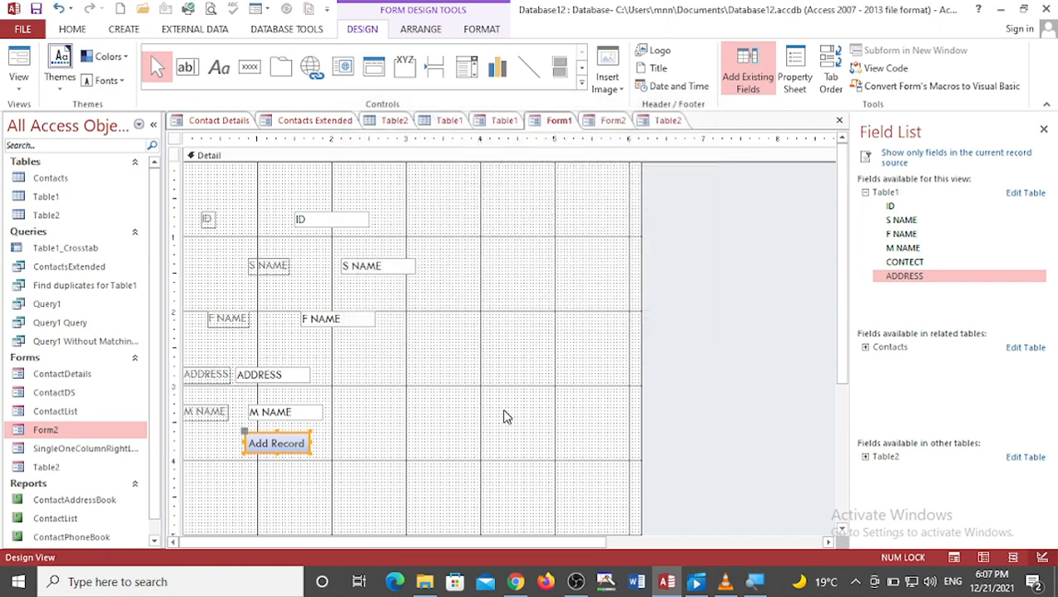
Step: Save the form as Form1 and open it in Form View
key(ctrl+s)
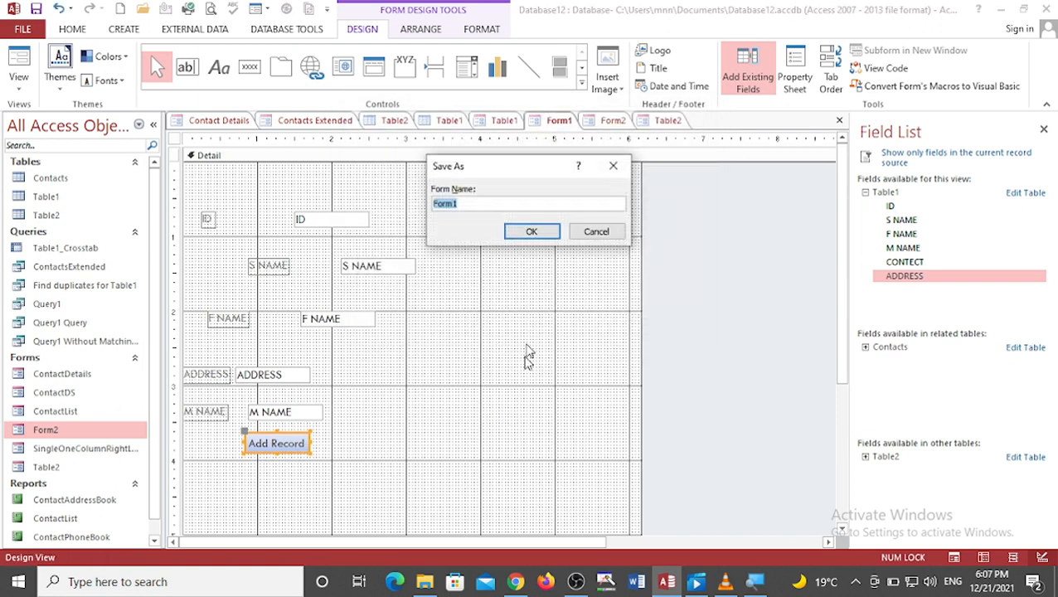
click(536, 230)
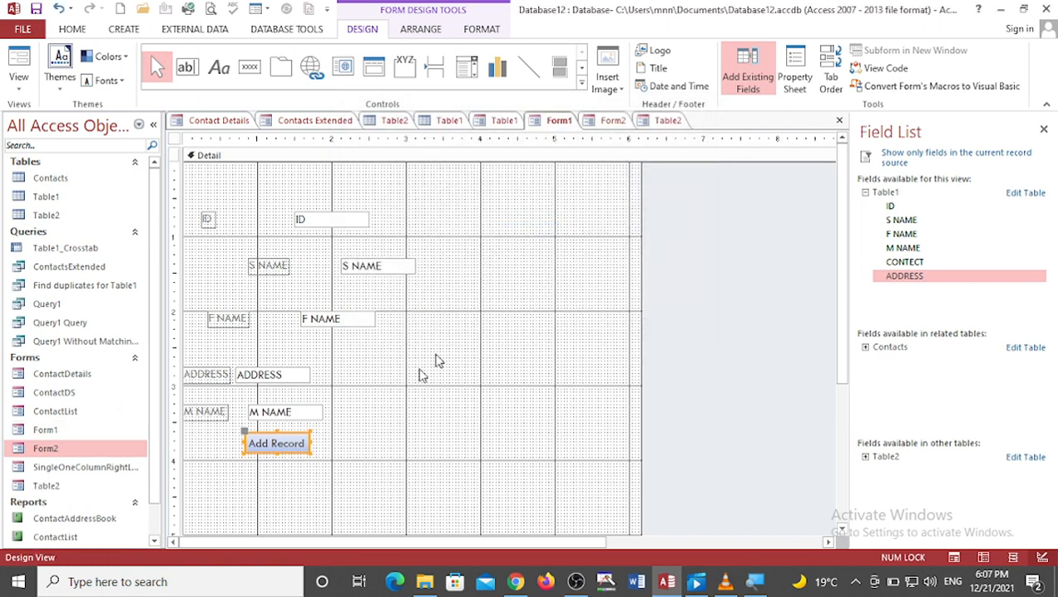
right_click(48, 430)
click(93, 230)
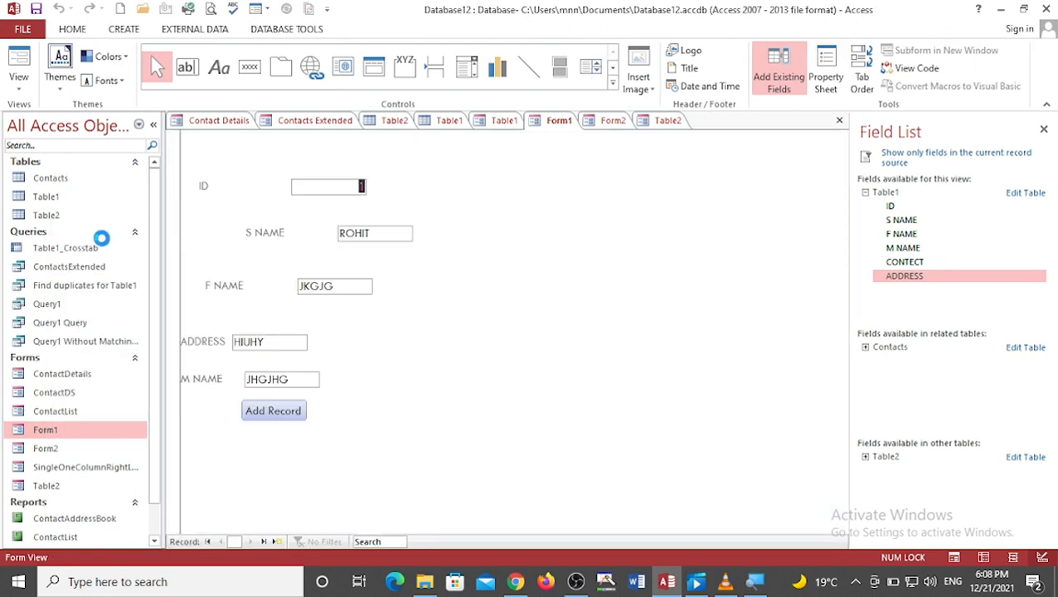
Step: Replace record 1's S NAME with holi, then use the Add Record button to start a new record
key(Tab)
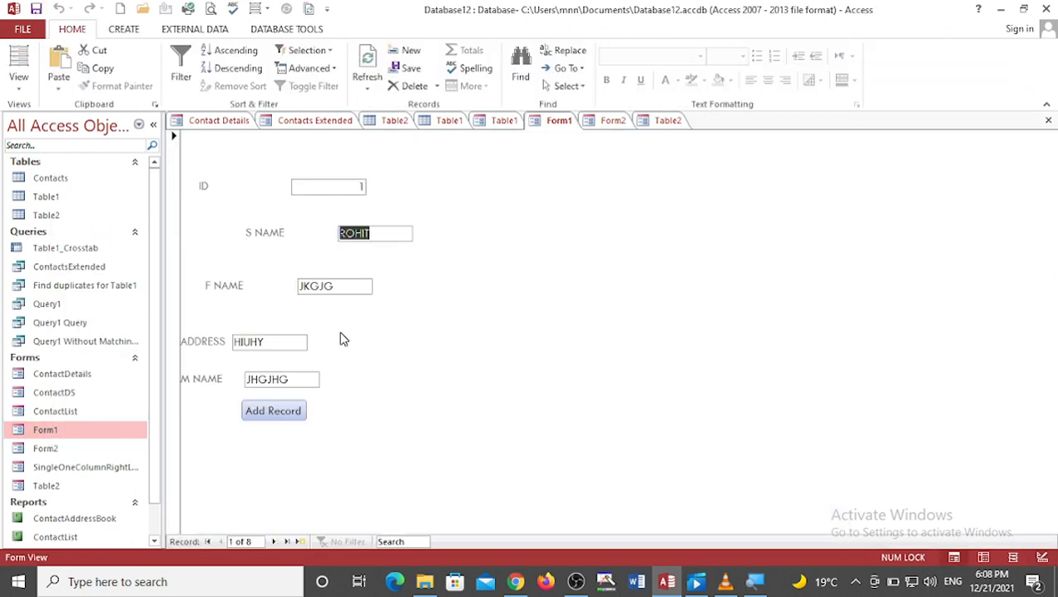
text(holi)
key(Tab)
key(Tab)
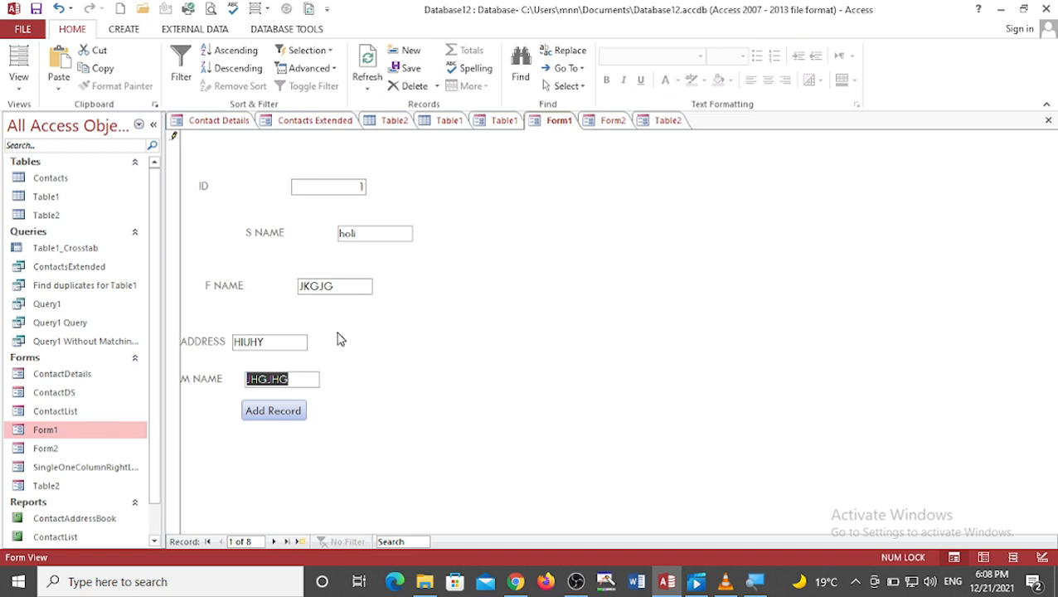
click(278, 409)
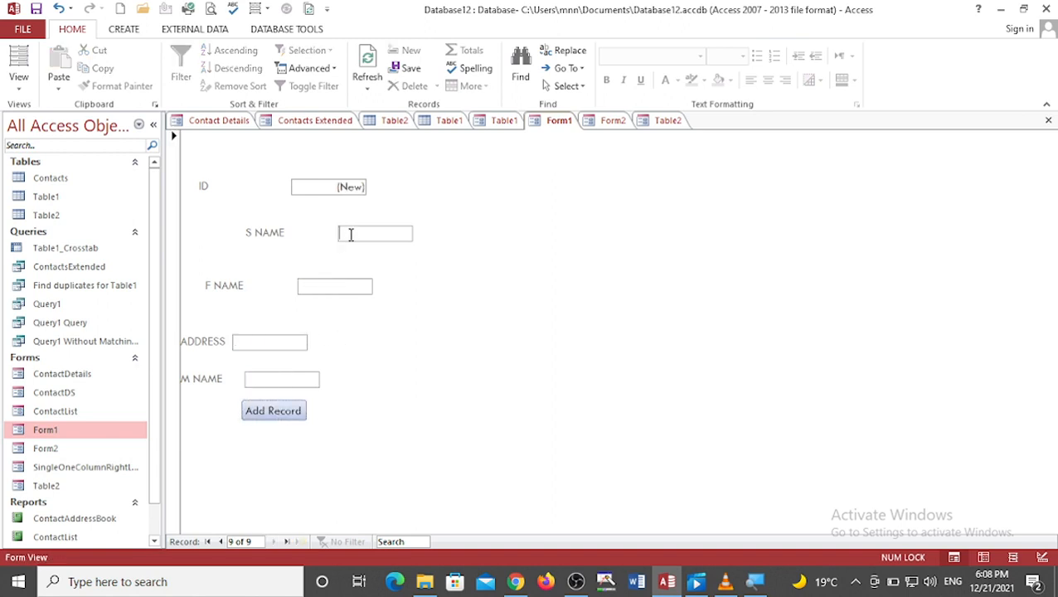
Step: Fill in S NAME, F NAME iughiu and M NAME giug for the new record, then add another record
key(Tab)
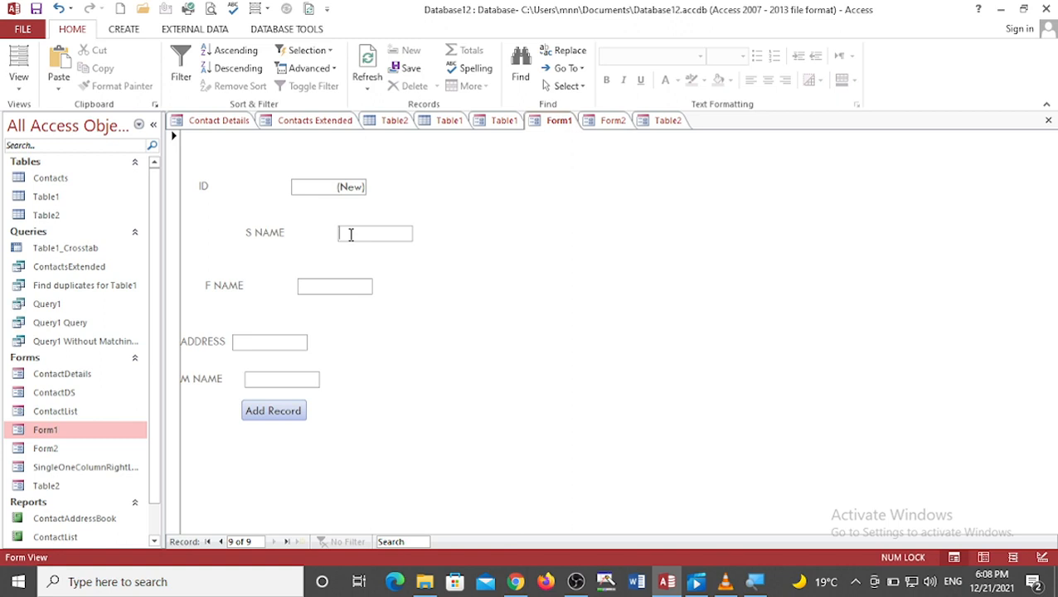
text(ioyhiu)
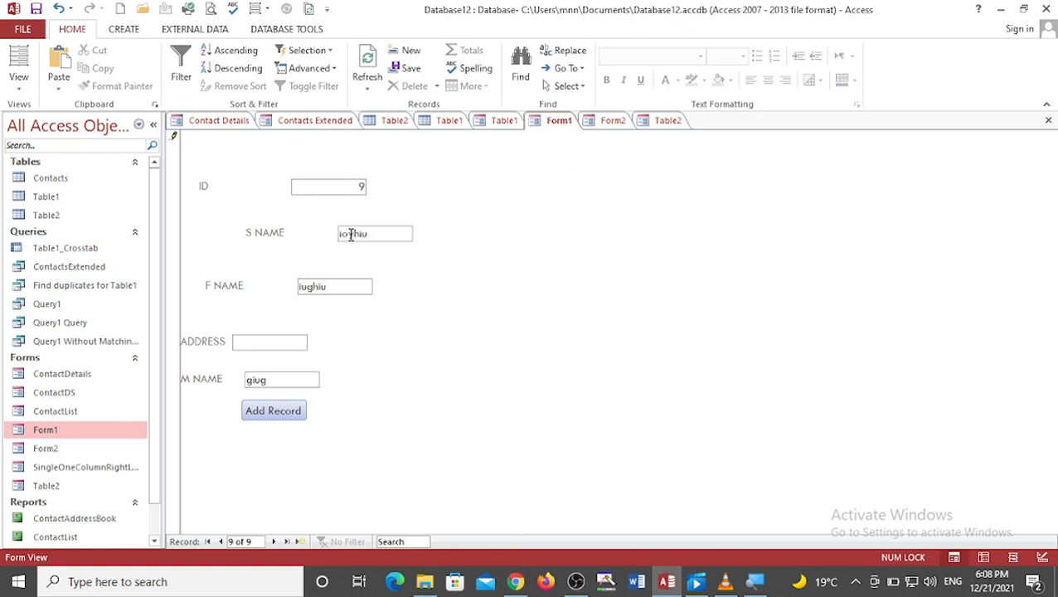
click(290, 406)
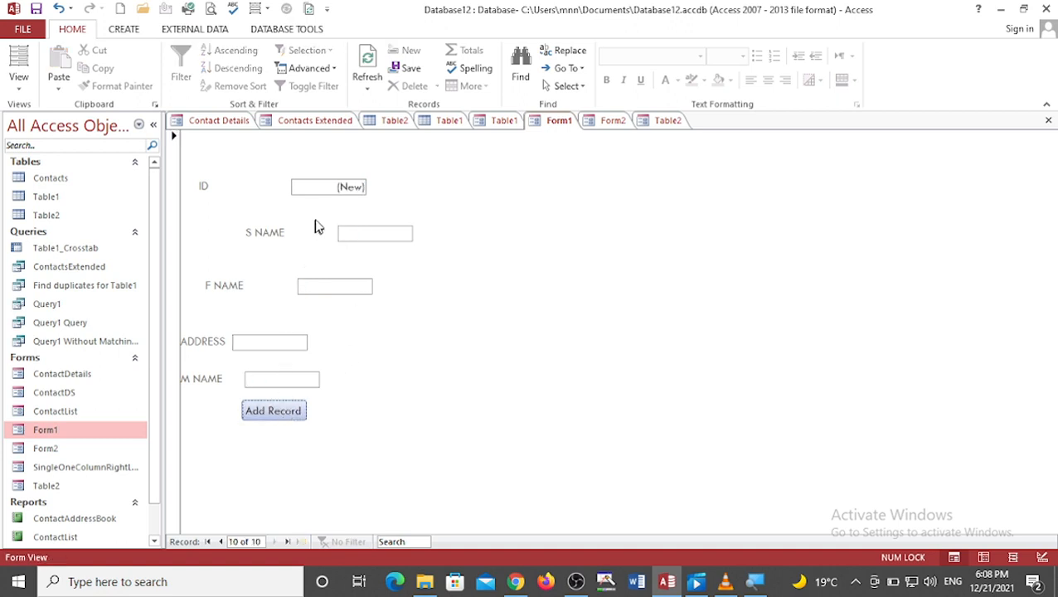
Step: Enter jugui in the S NAME box of the new record
text(jugu)
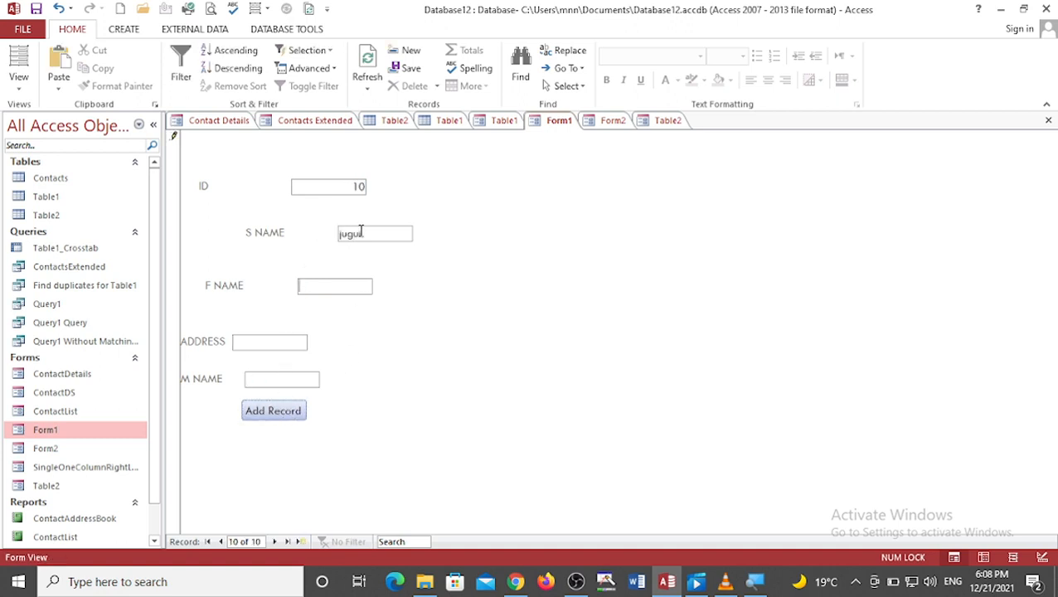
text(i)
Step: Look through the open Form2, Table2 and Table1 tabs, returning to Form1 and cancelling the print dialog
click(611, 122)
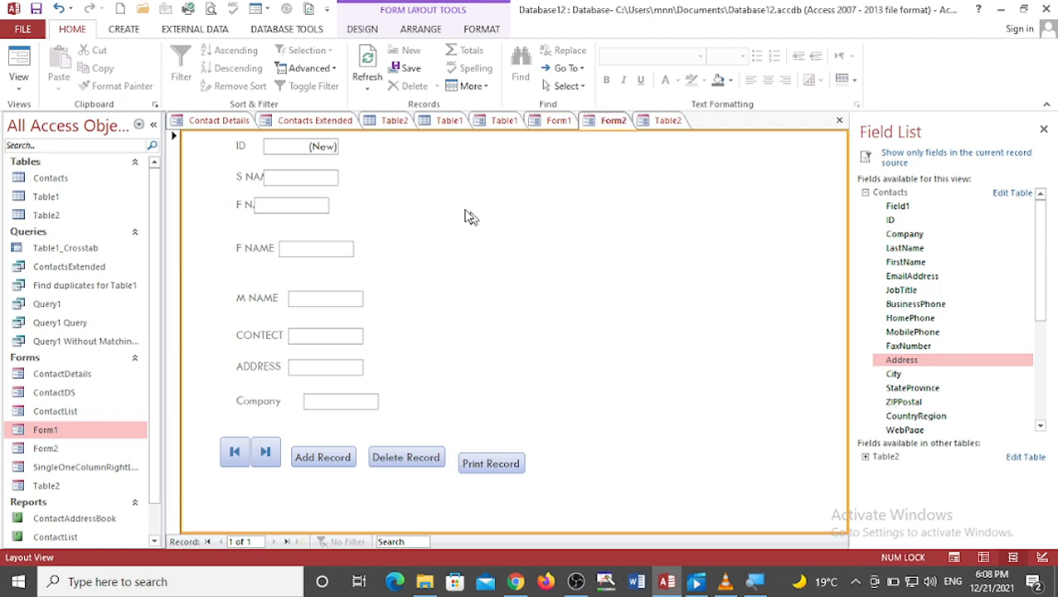
click(323, 181)
key(Tab)
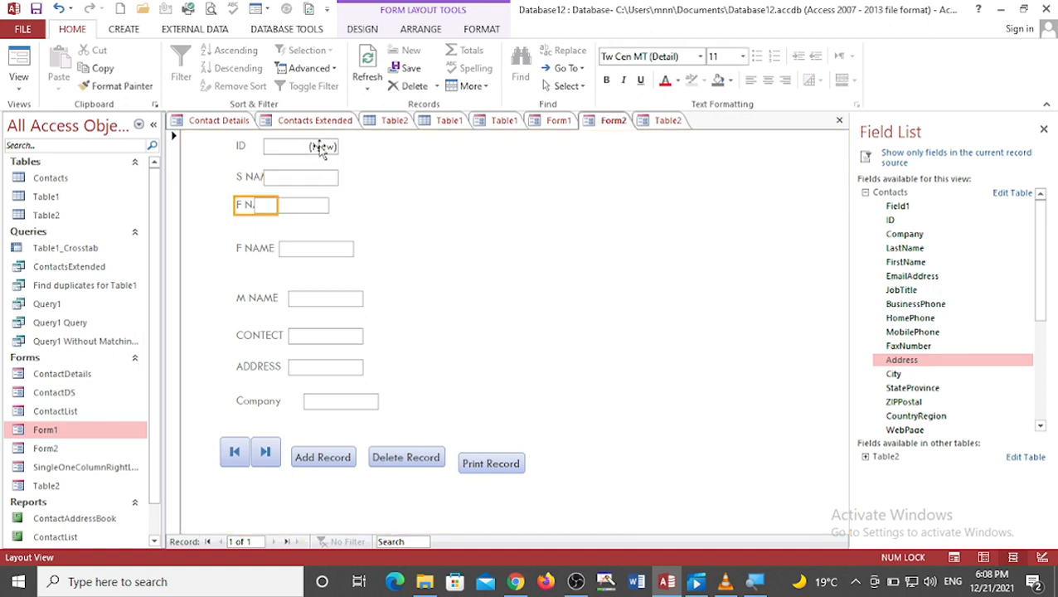
click(321, 148)
key(Tab)
key(Tab)
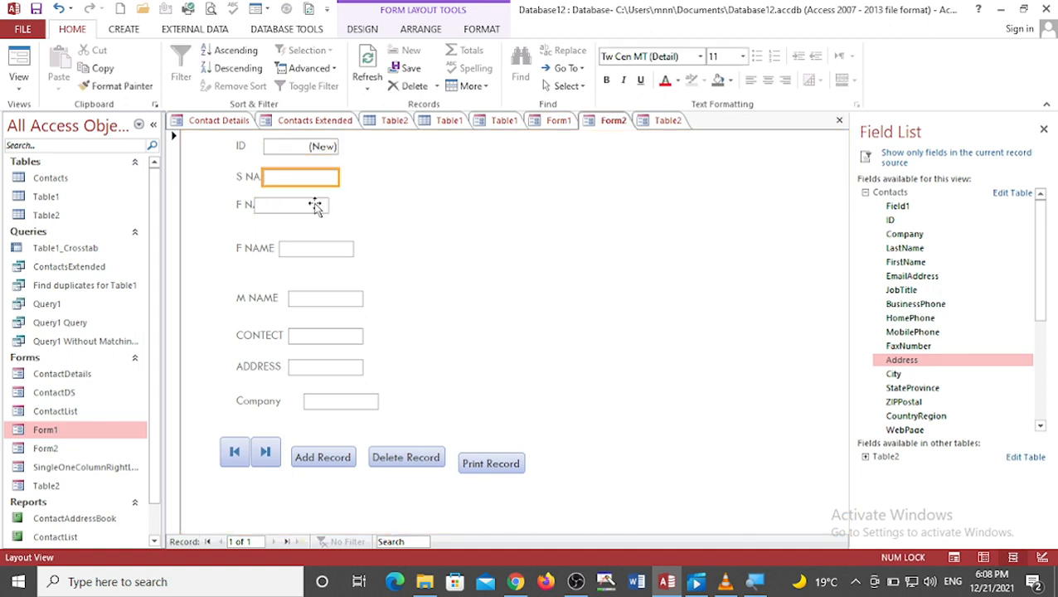
key(Tab)
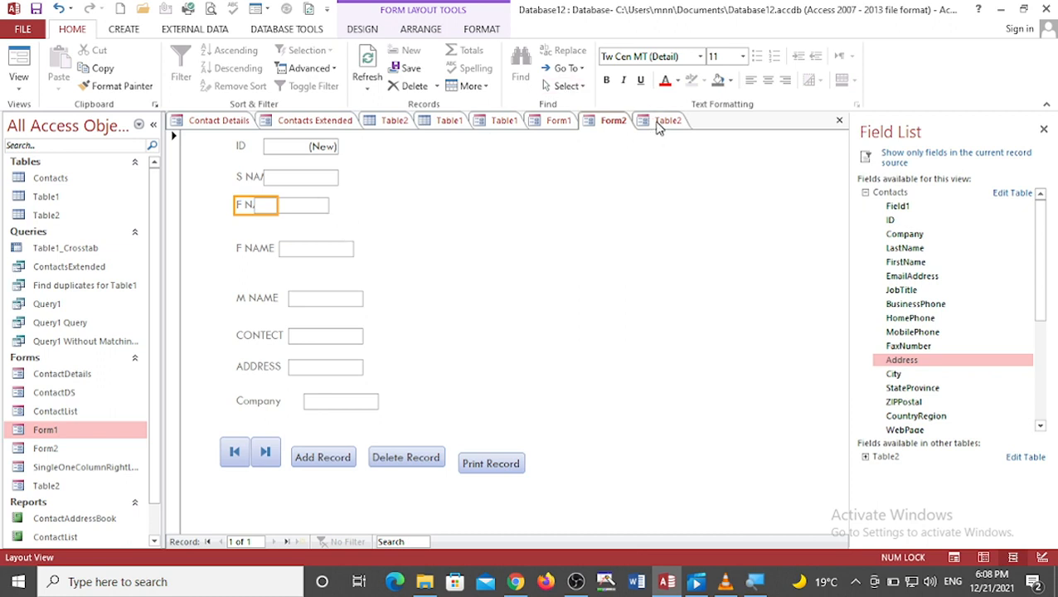
click(659, 122)
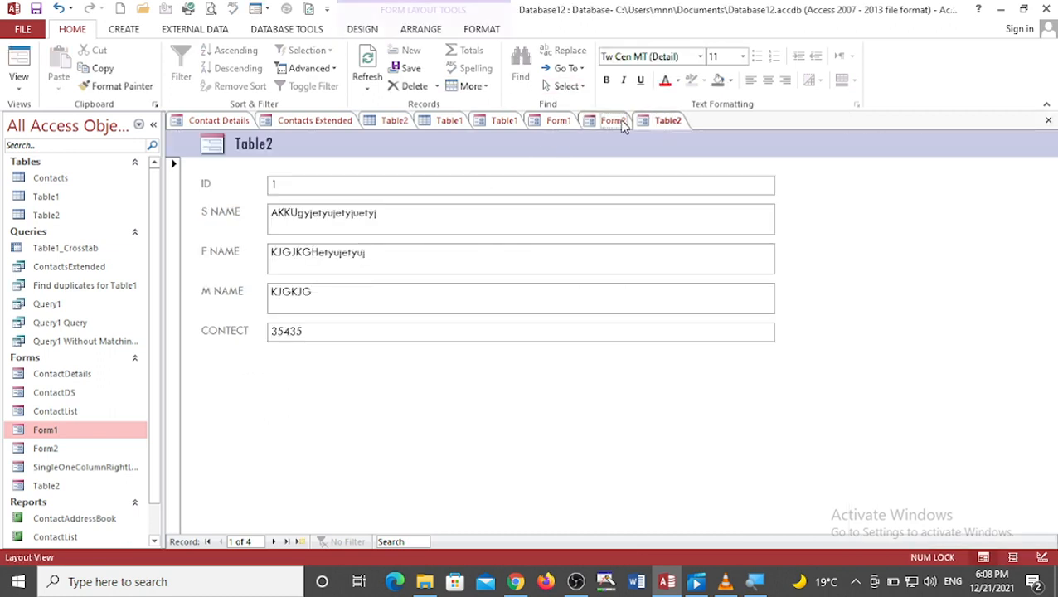
click(613, 122)
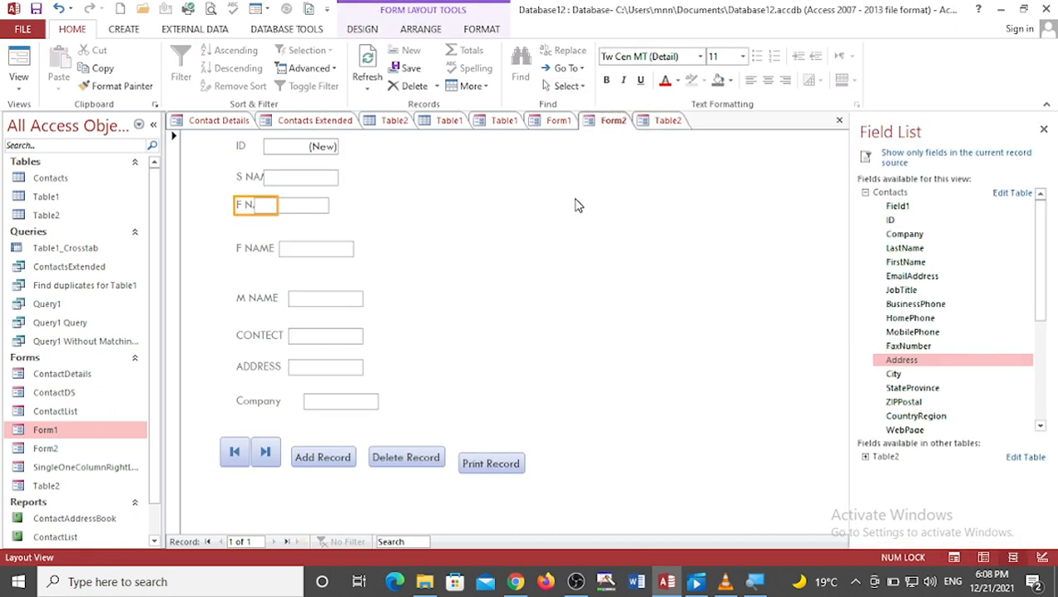
click(512, 123)
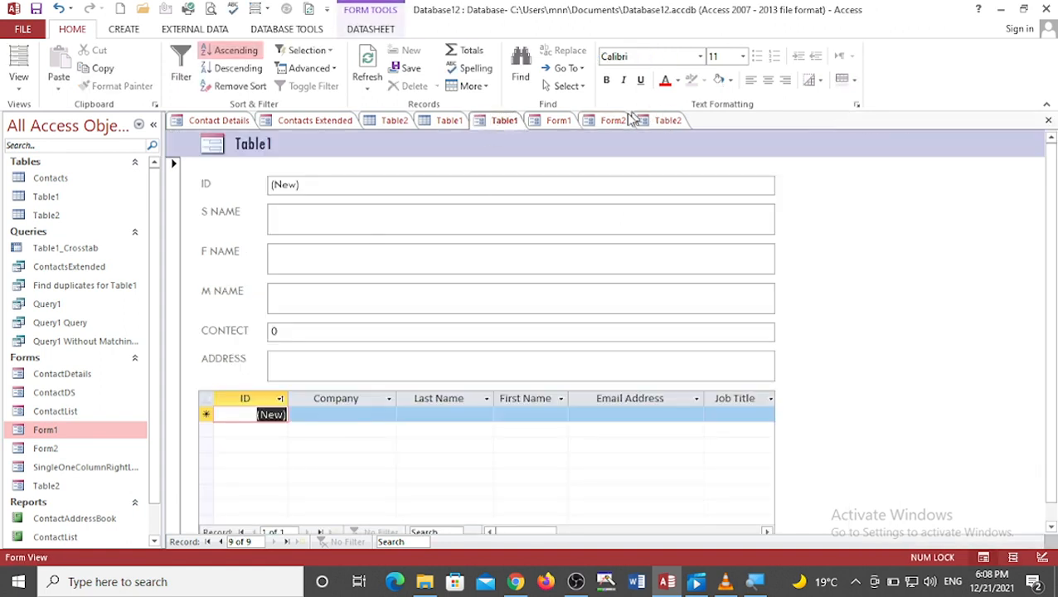
click(558, 122)
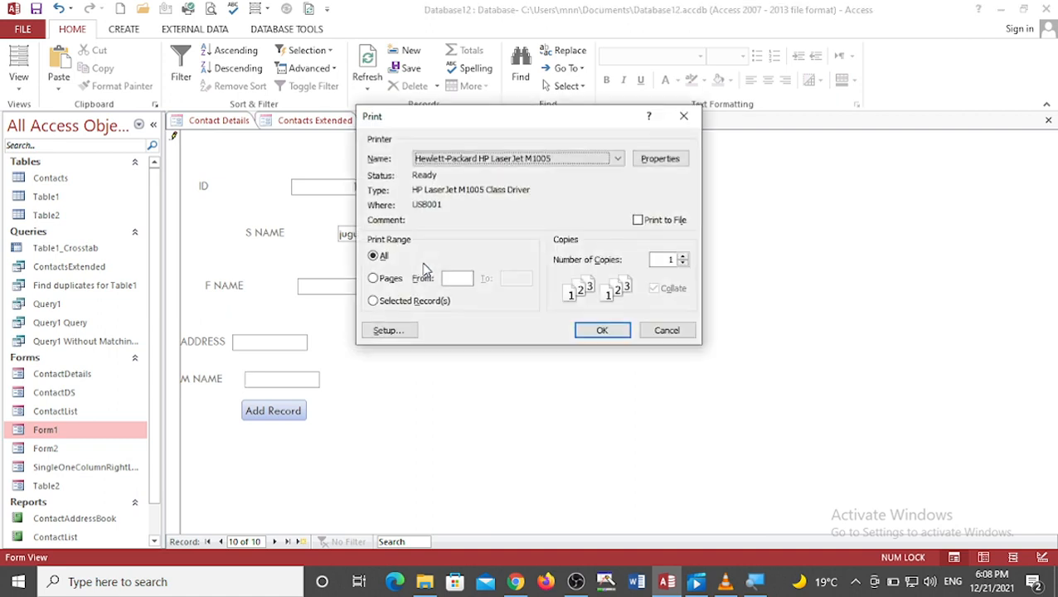
click(666, 330)
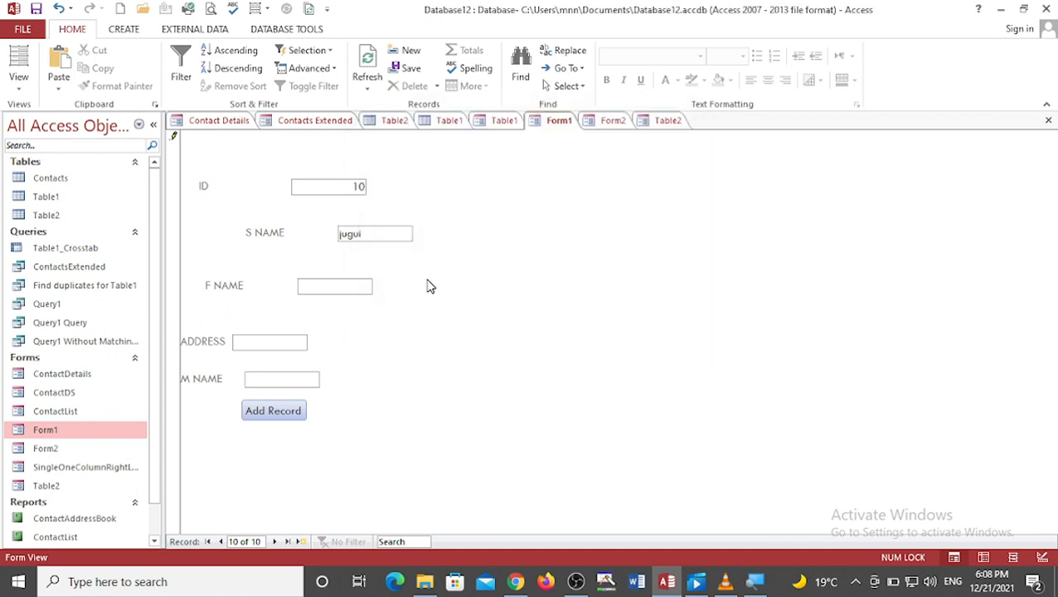
Step: Step back through Form1's records, then start a new blank record with the Add Record button
click(220, 542)
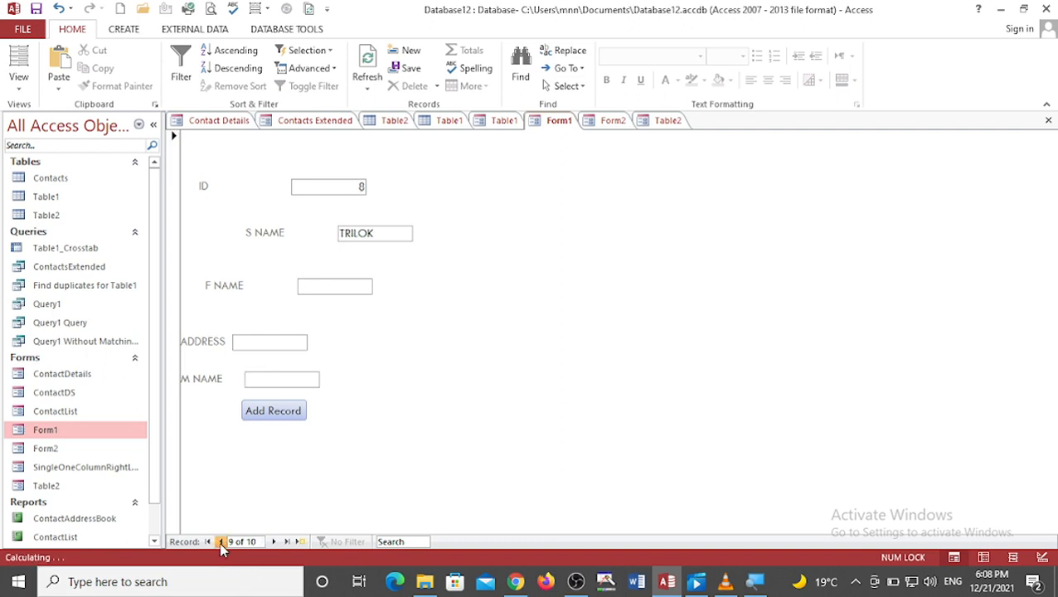
click(220, 541)
click(219, 541)
click(220, 542)
click(220, 541)
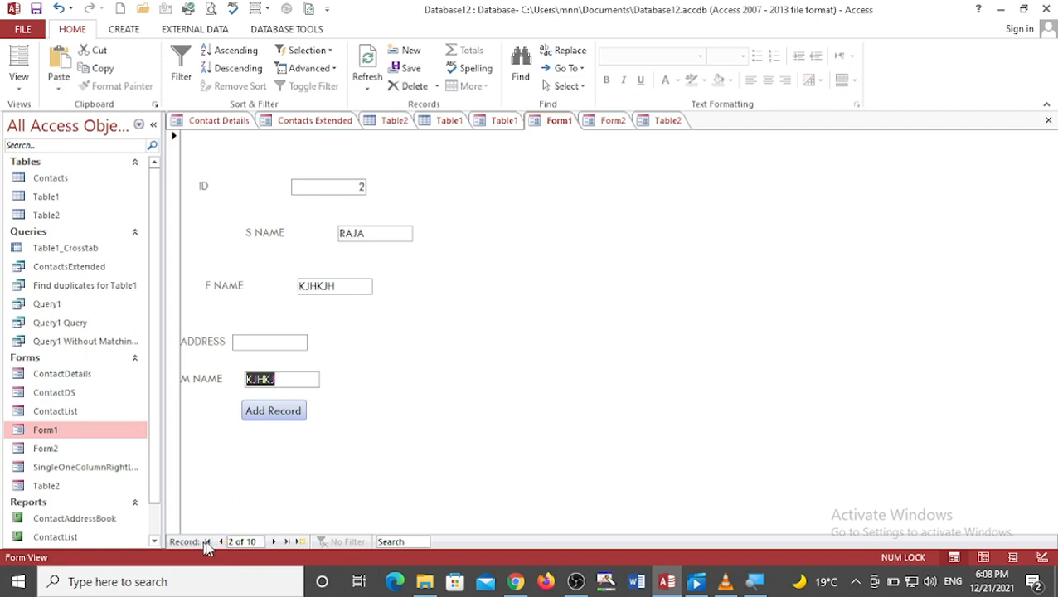
click(292, 412)
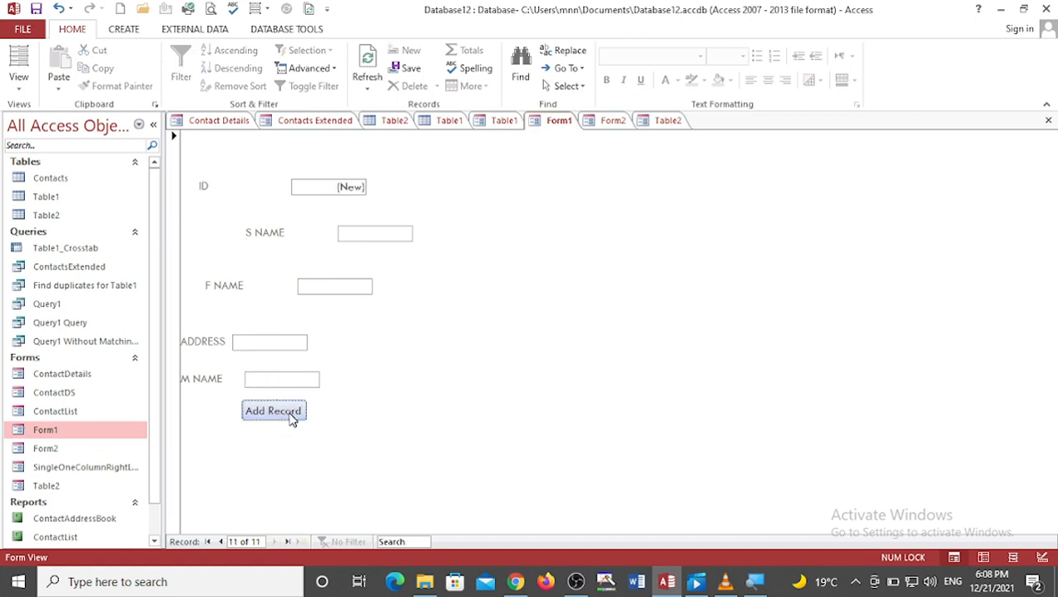
Step: Switch Form1 to Datasheet View to review all entered records
click(25, 96)
click(49, 113)
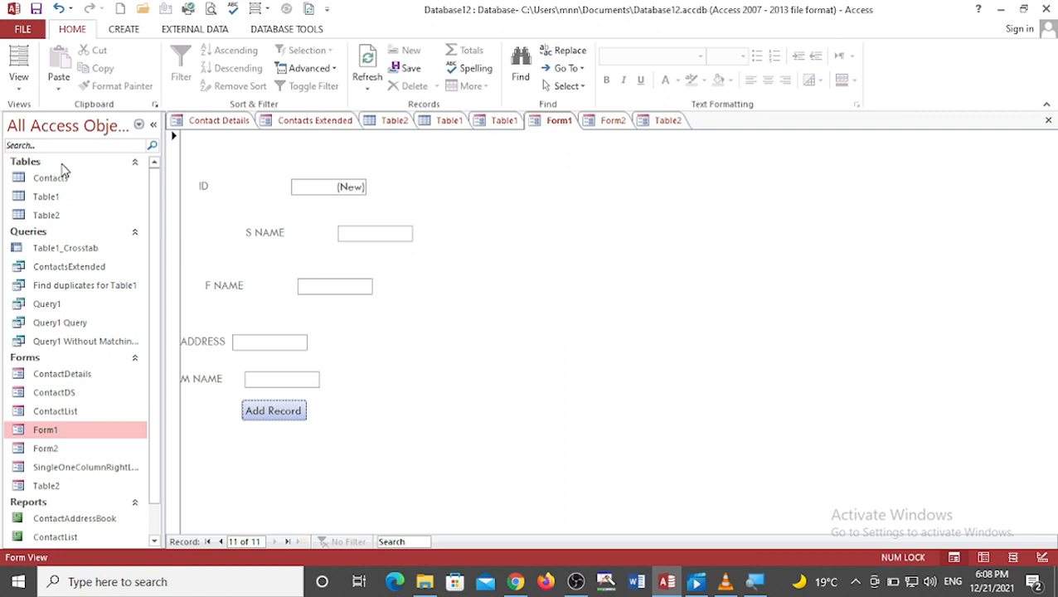
click(23, 95)
click(46, 145)
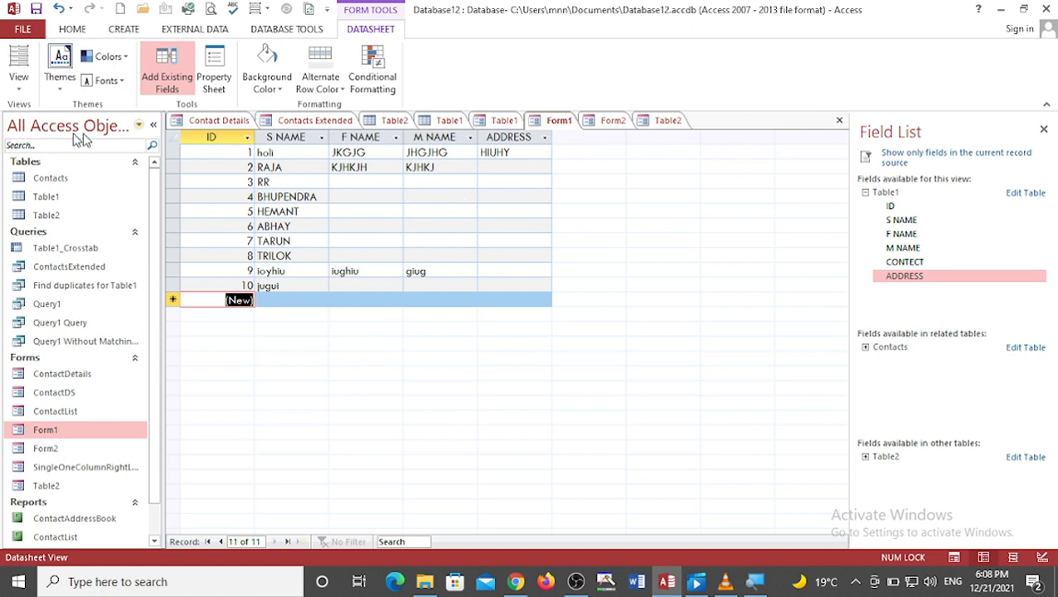
Step: Switch the form to Layout View and then to Design View
click(25, 98)
click(51, 179)
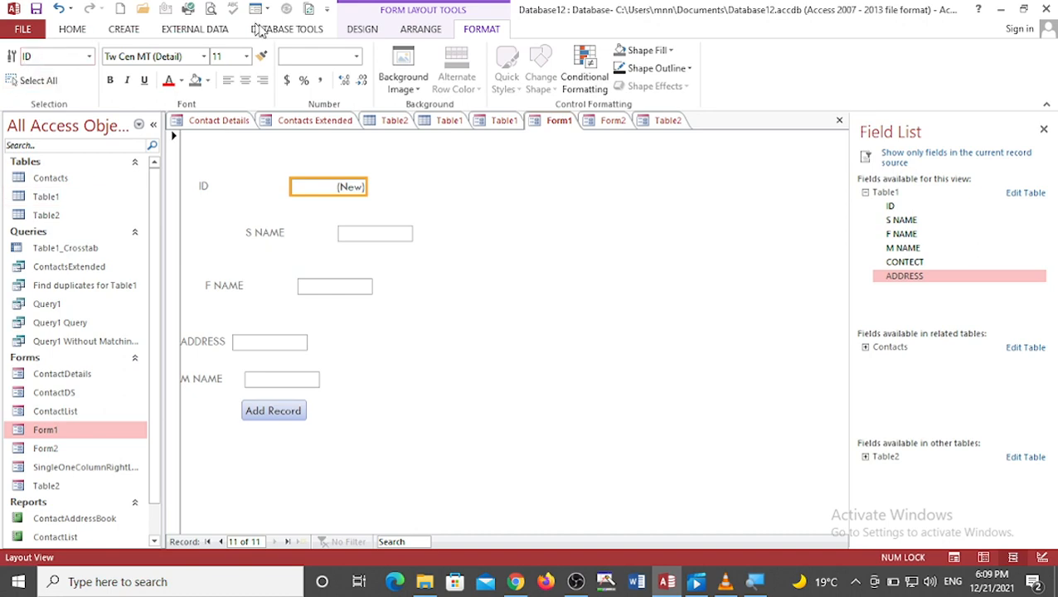
click(361, 29)
click(18, 75)
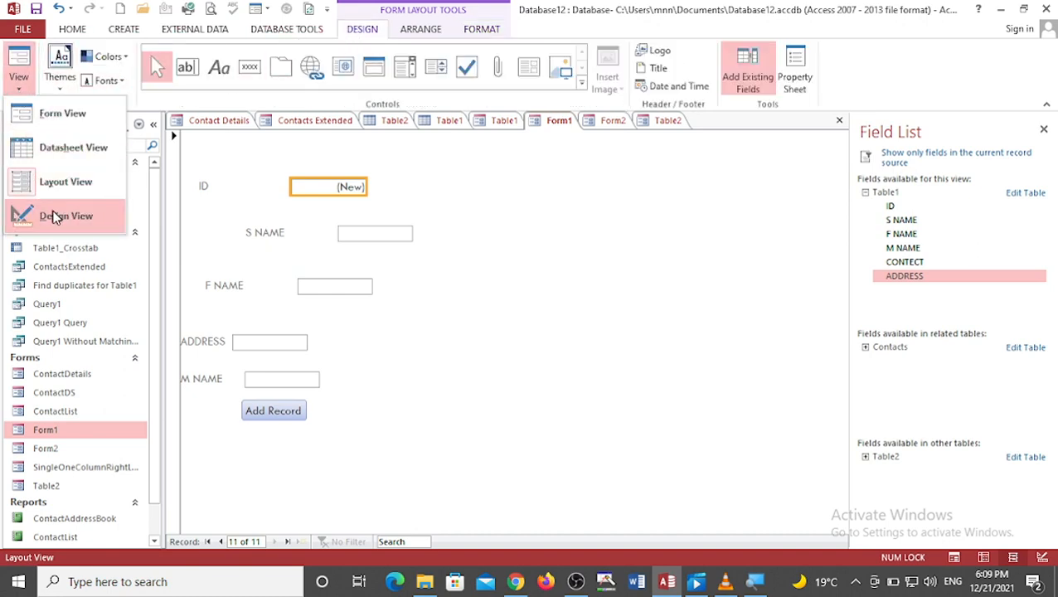
click(55, 215)
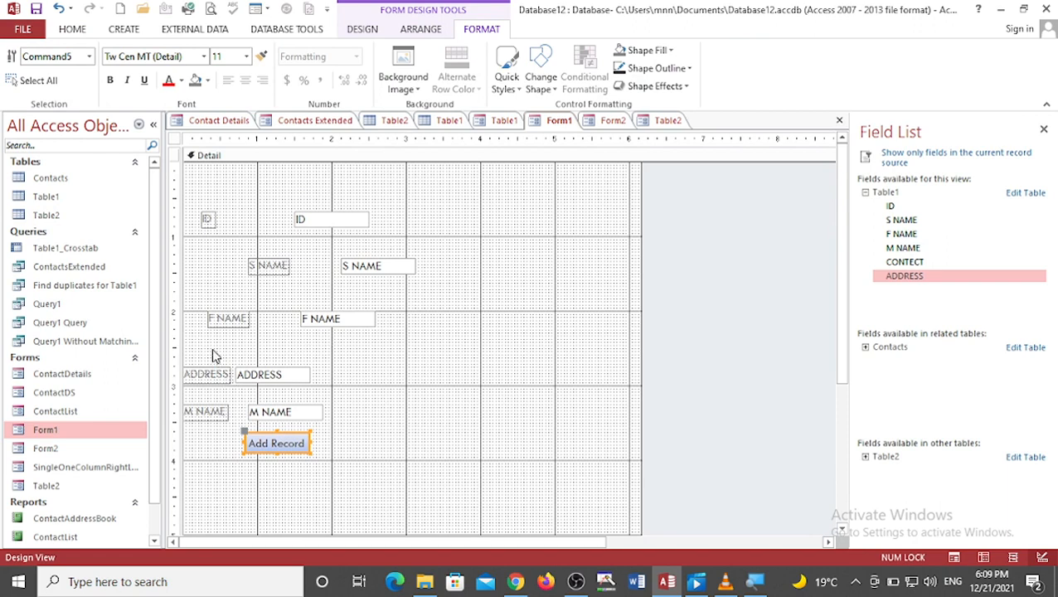
Step: Draw a command button below the fields that performs the Record Operations action Delete Record, showing the text Delete Record
click(449, 397)
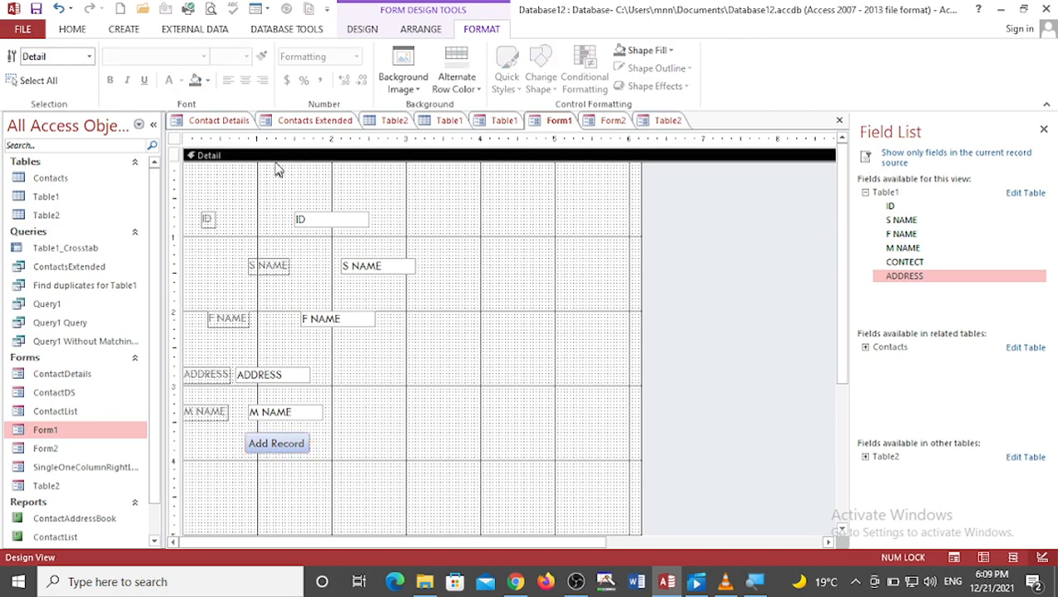
click(365, 30)
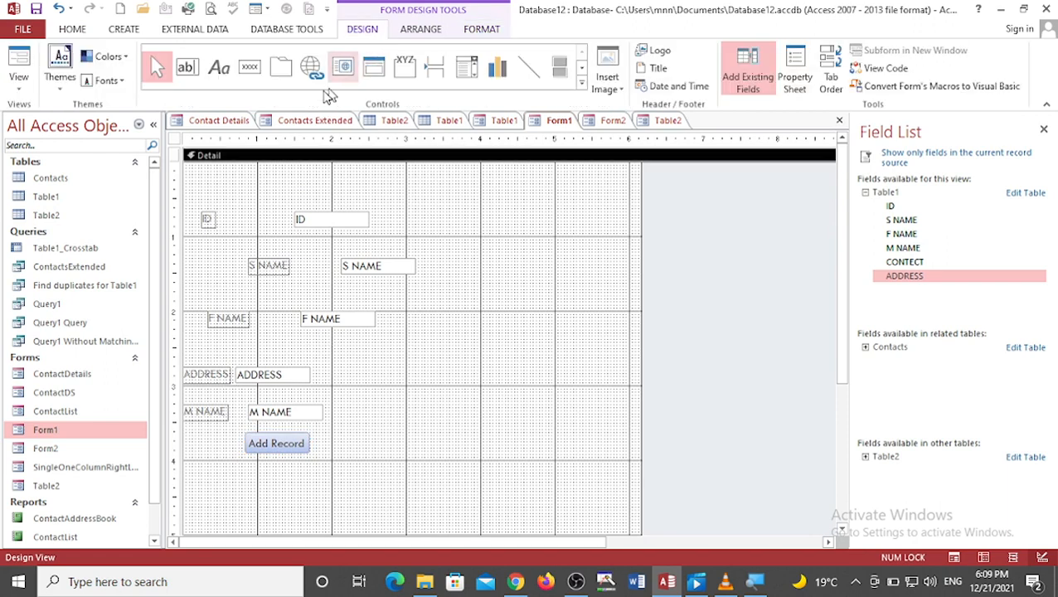
click(250, 67)
drag(352, 419, 475, 460)
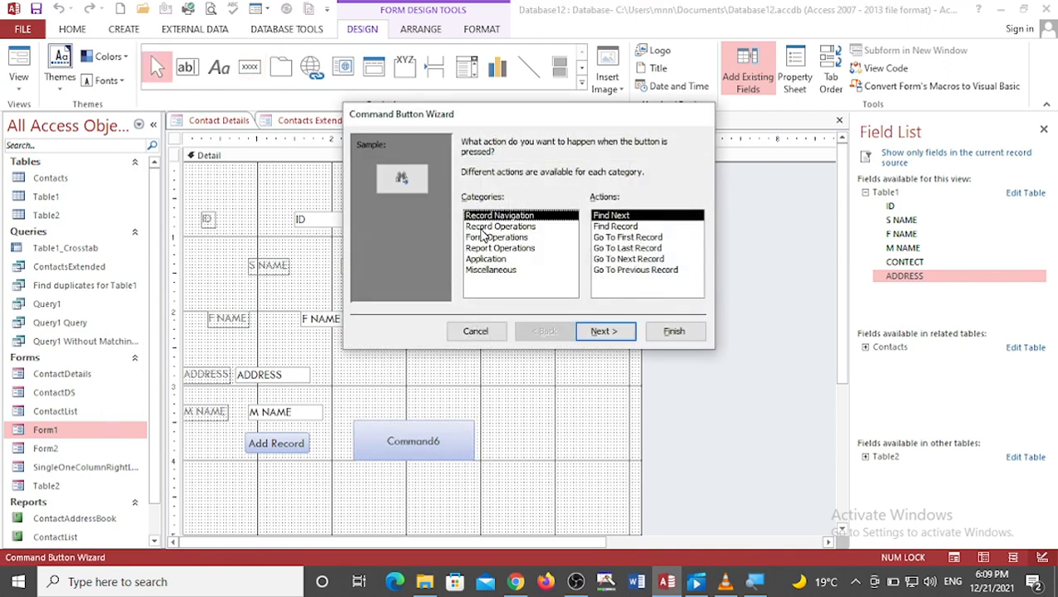
click(477, 227)
click(603, 227)
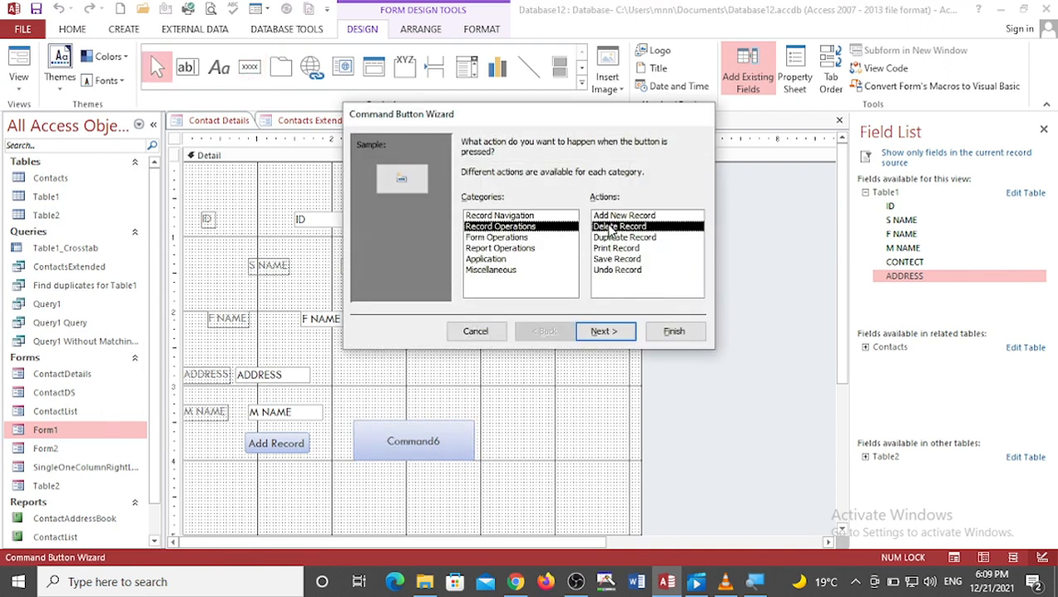
click(603, 331)
click(467, 204)
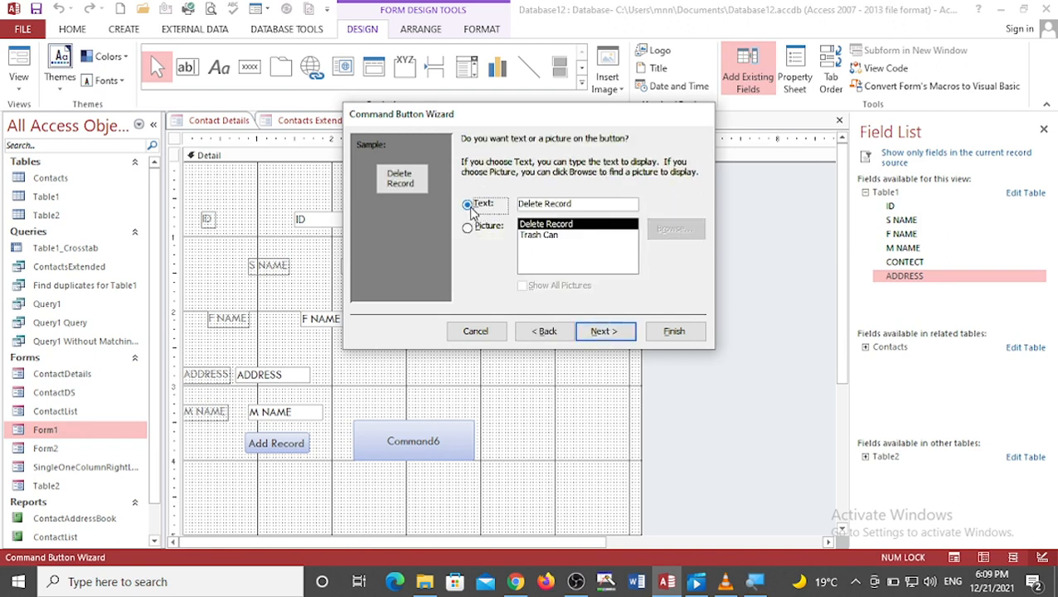
click(598, 332)
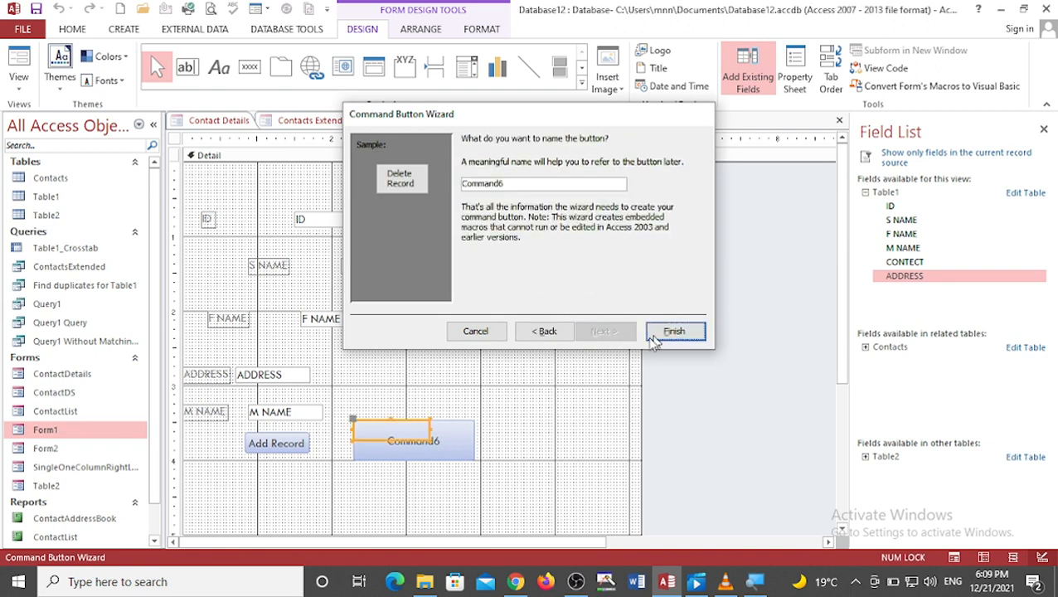
click(652, 333)
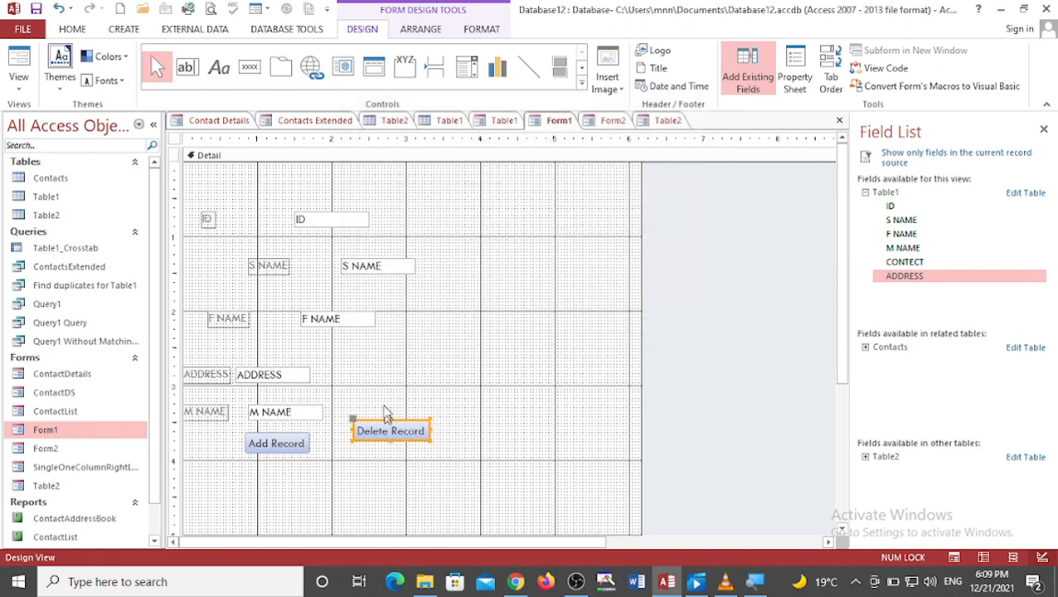
Step: Open the Property Sheet and insert Picture3 from the Desktop as the form's logo
click(794, 73)
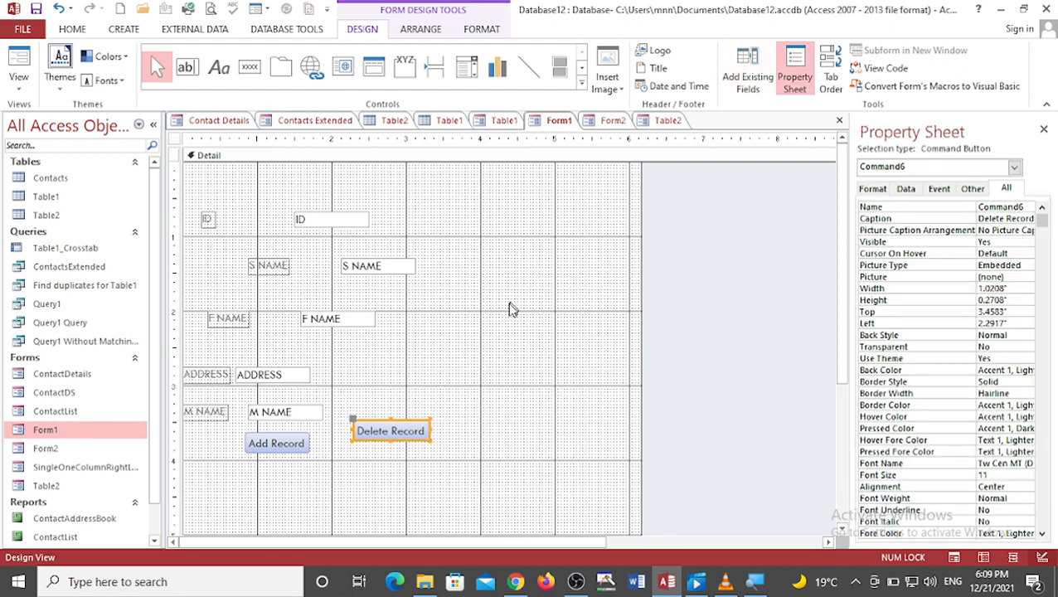
click(608, 70)
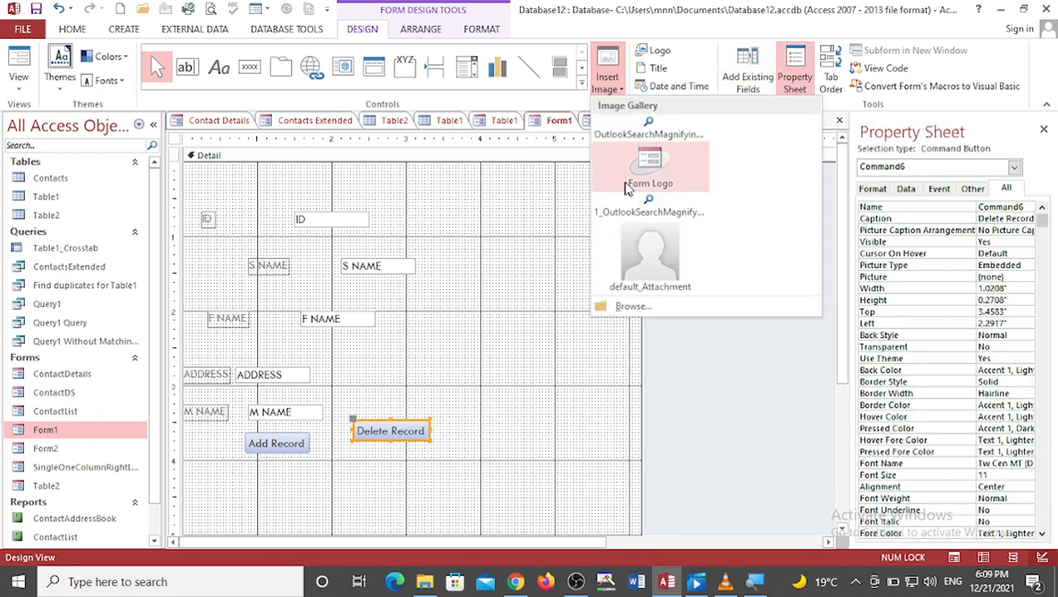
click(518, 266)
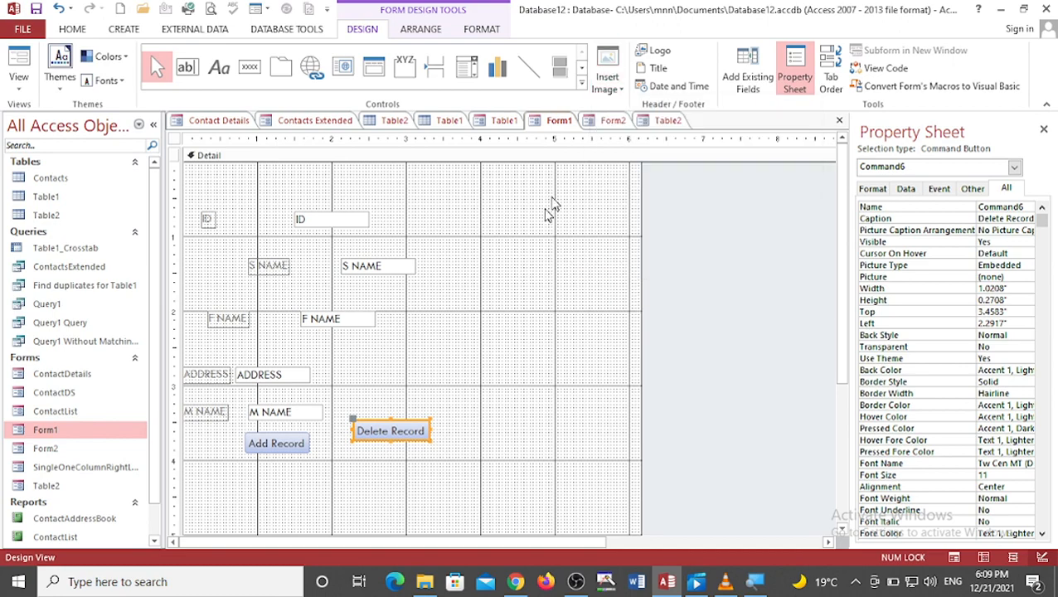
click(651, 53)
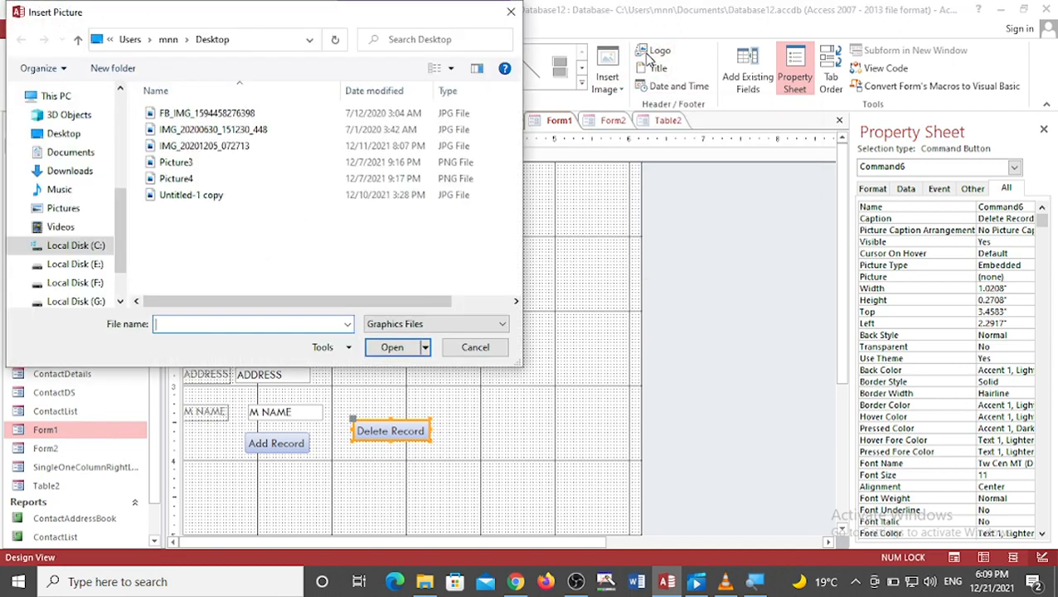
click(306, 163)
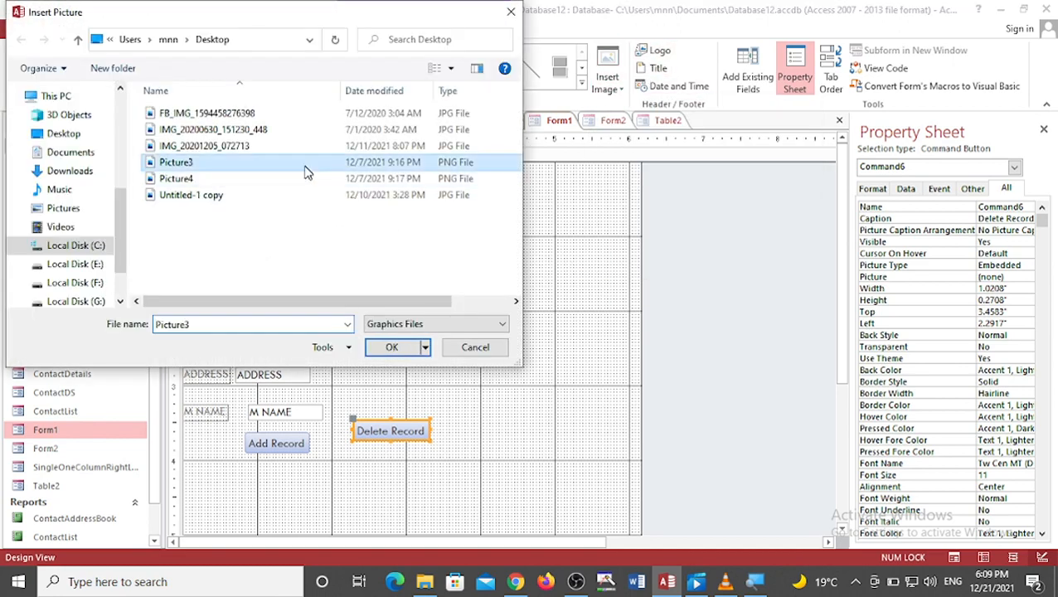
click(388, 351)
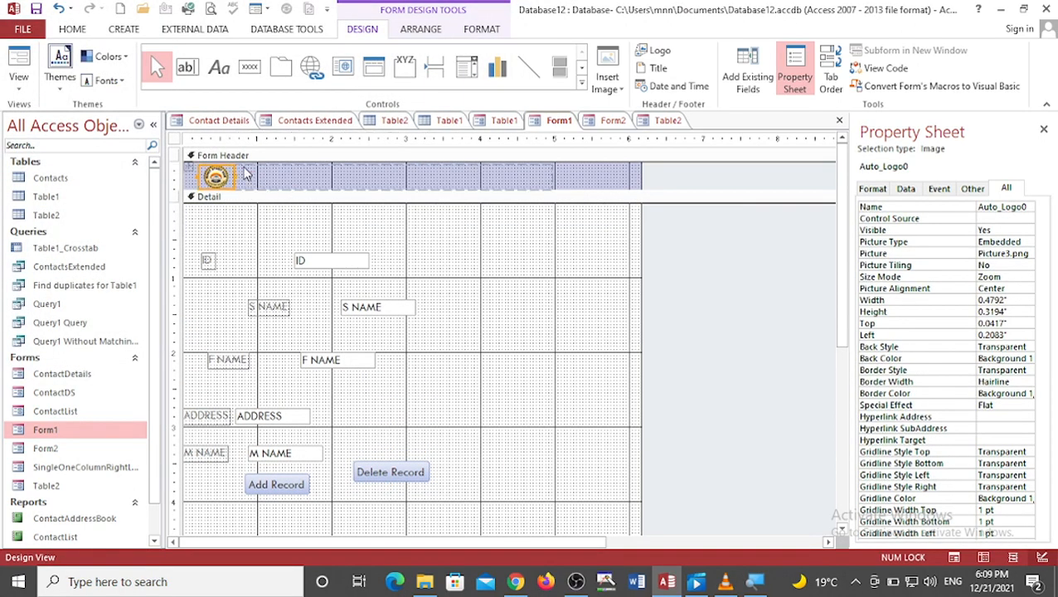
Step: Add a title to the form header next to the logo
click(422, 234)
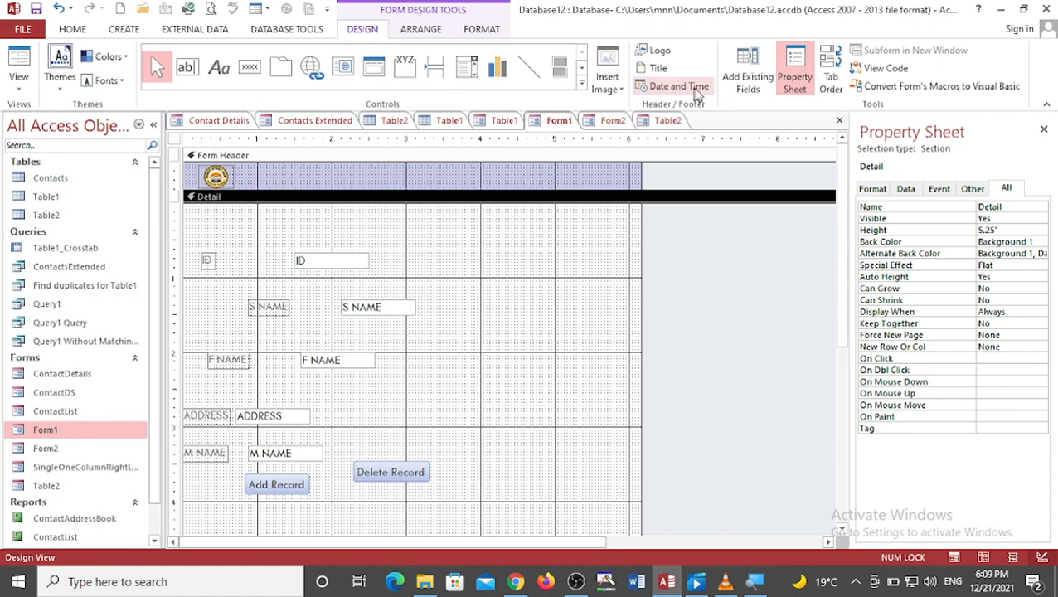
click(658, 69)
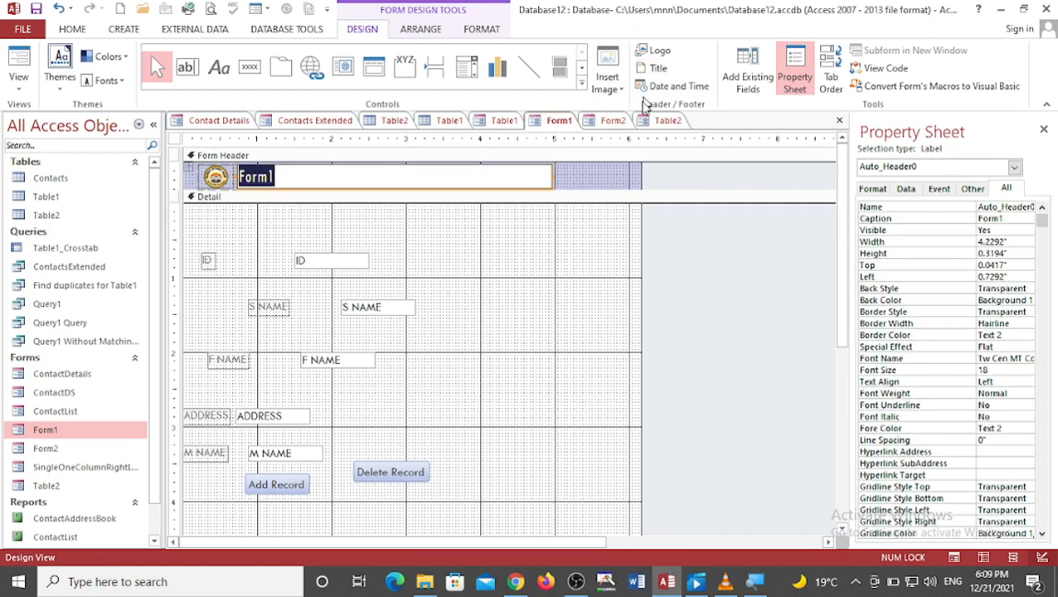
click(470, 267)
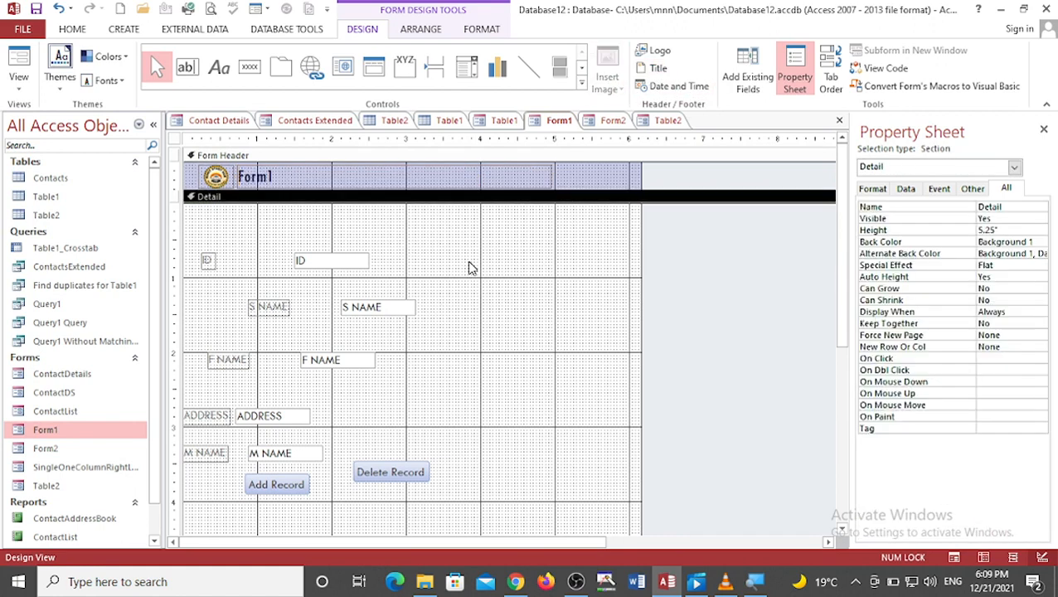
Step: Open the print preview of the form, then close the preview
click(23, 30)
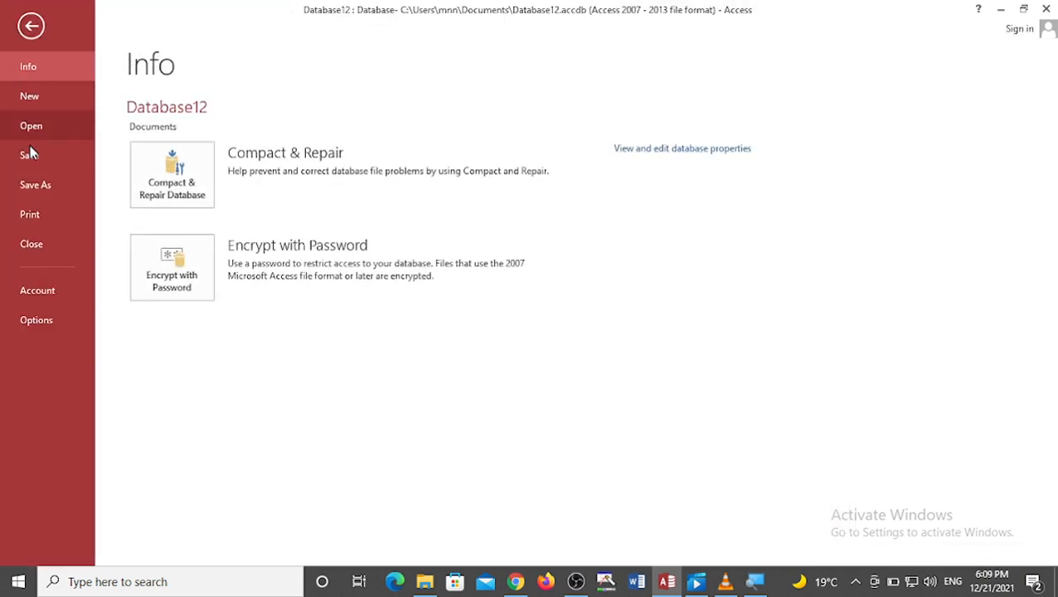
click(34, 215)
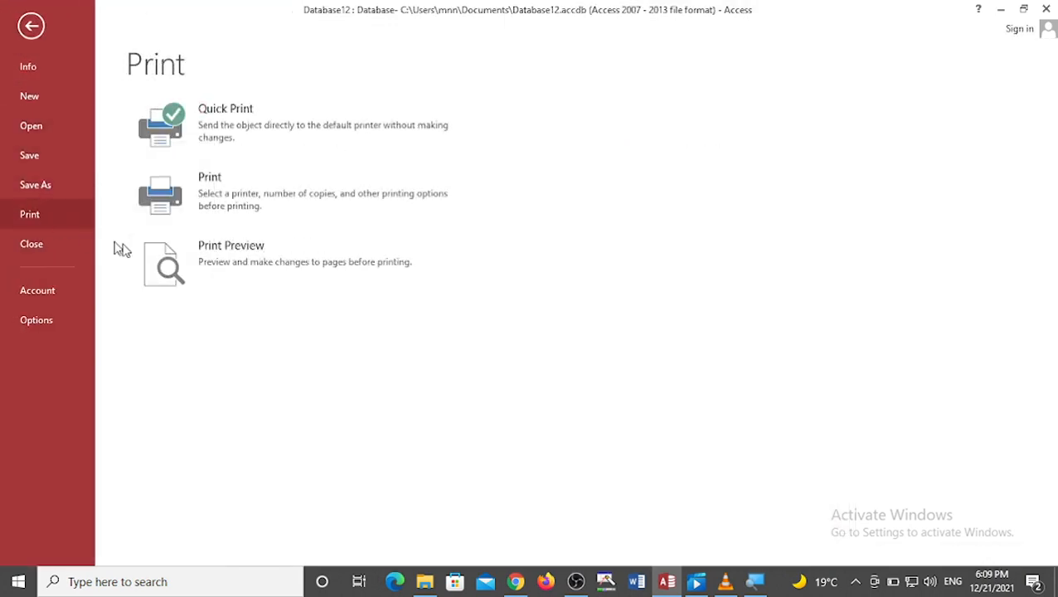
click(223, 265)
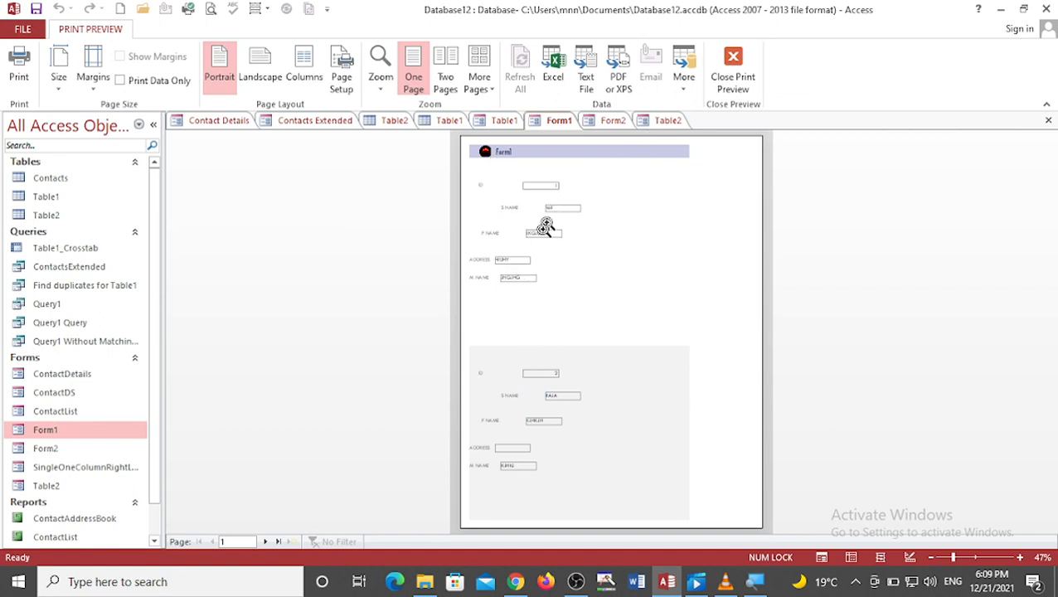
click(734, 64)
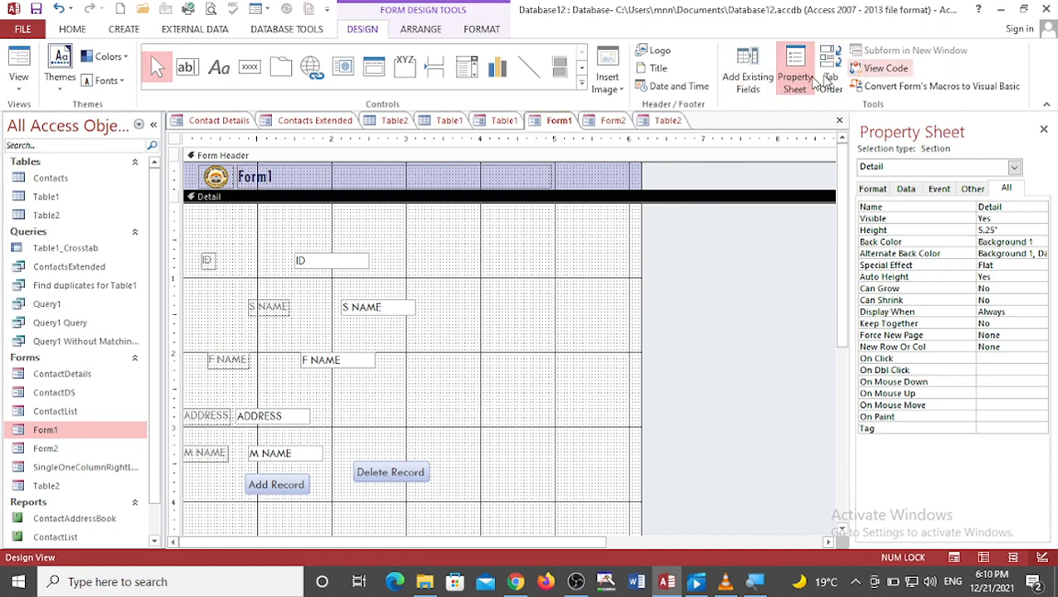
Step: Try one Office theme on the form, then apply a different Office theme instead
click(58, 81)
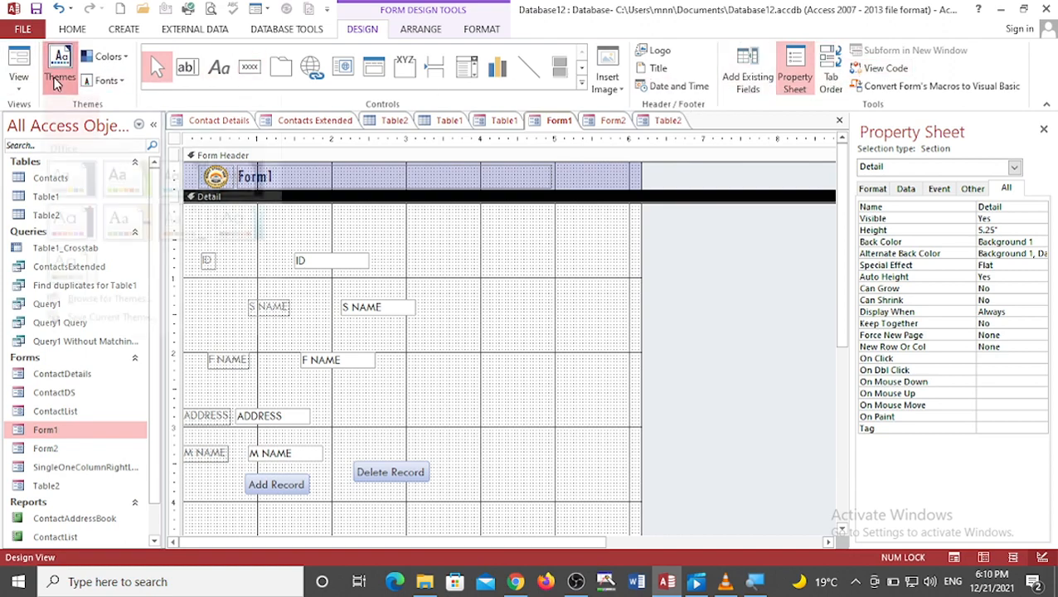
click(100, 197)
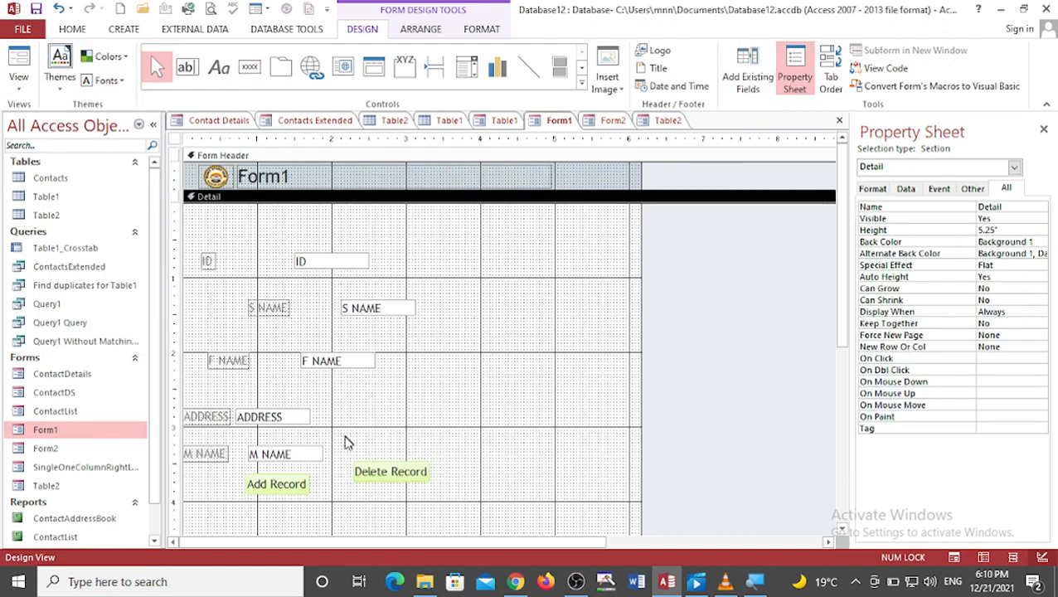
click(60, 75)
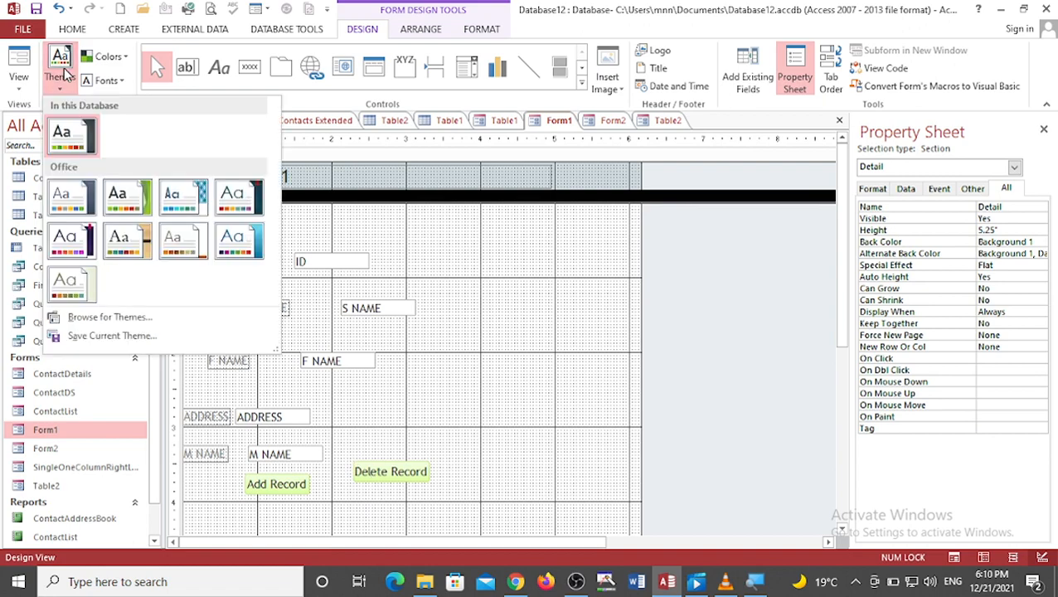
click(233, 253)
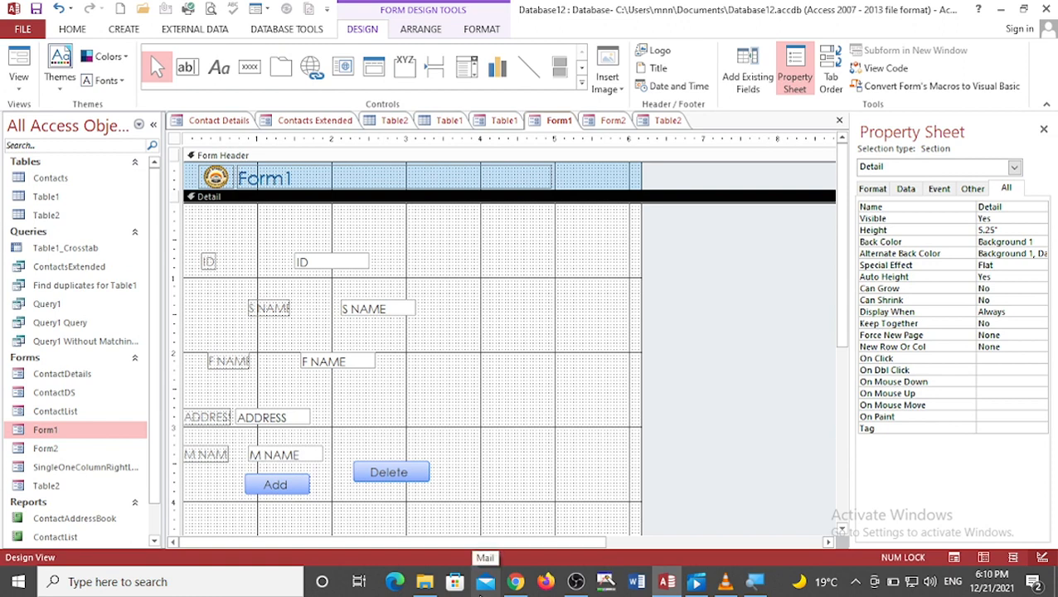
click(706, 586)
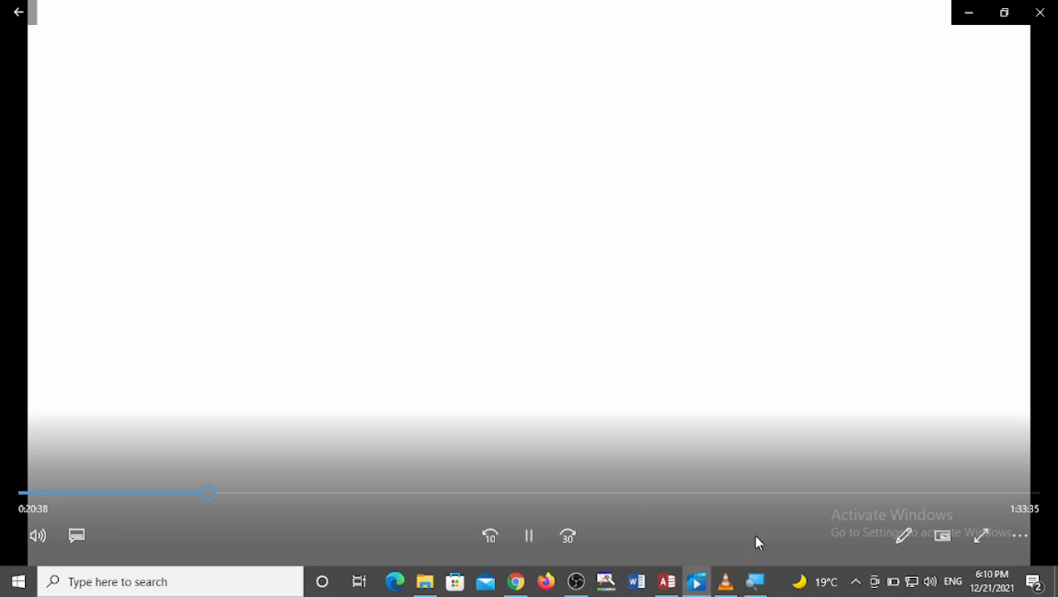
click(696, 581)
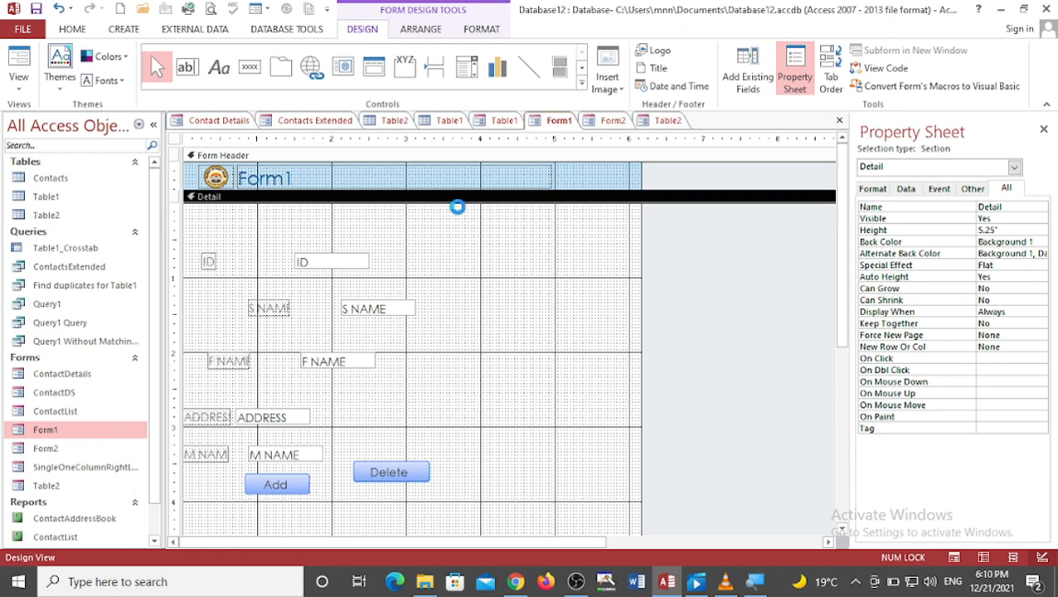
Step: Create a new blank desktop database named Database13, closing the current database without saving table changes
key(ctrl+n)
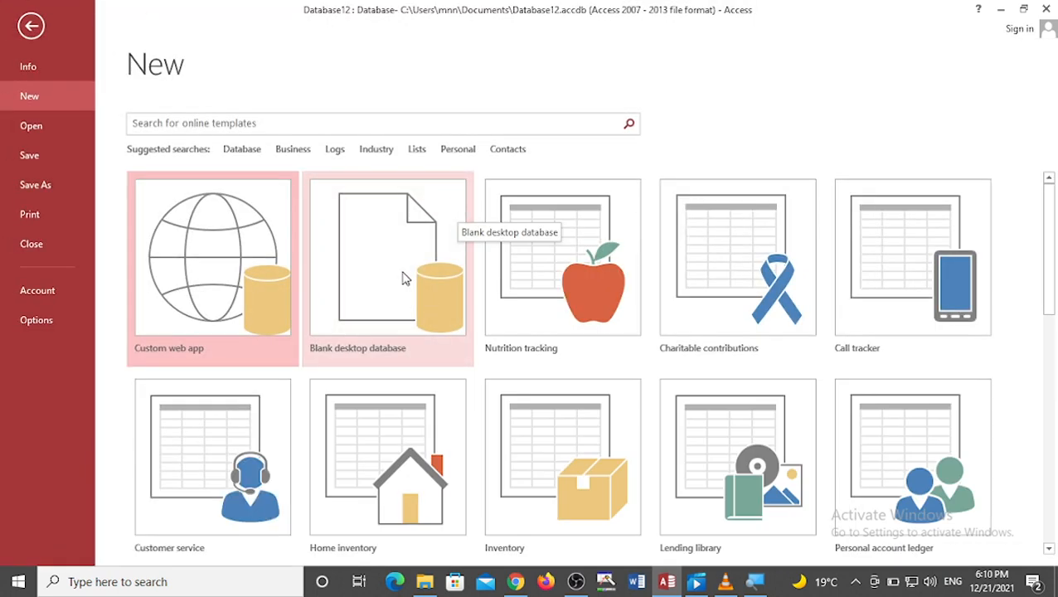
click(403, 277)
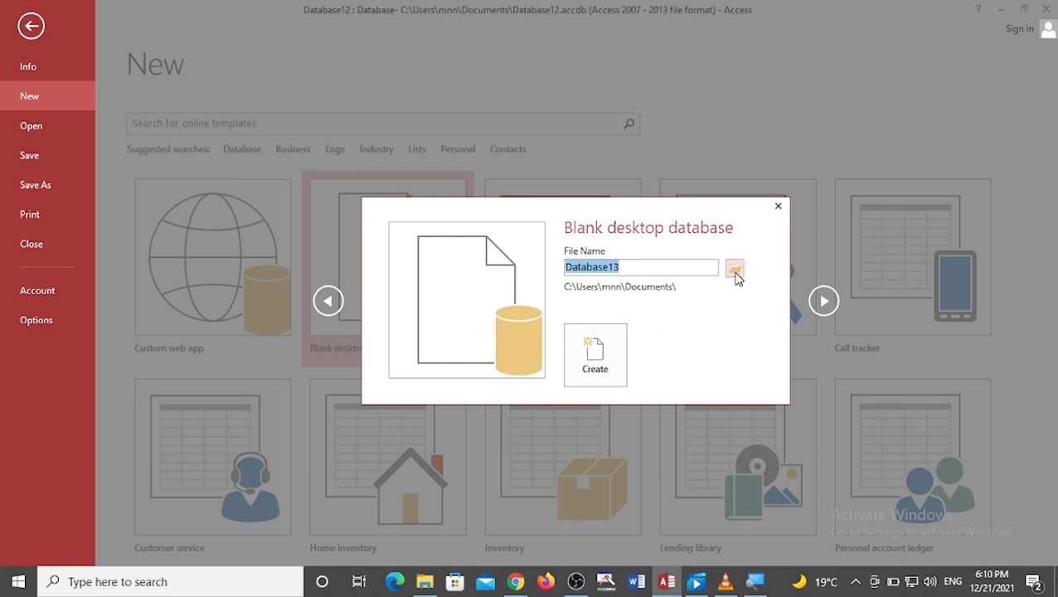
click(592, 352)
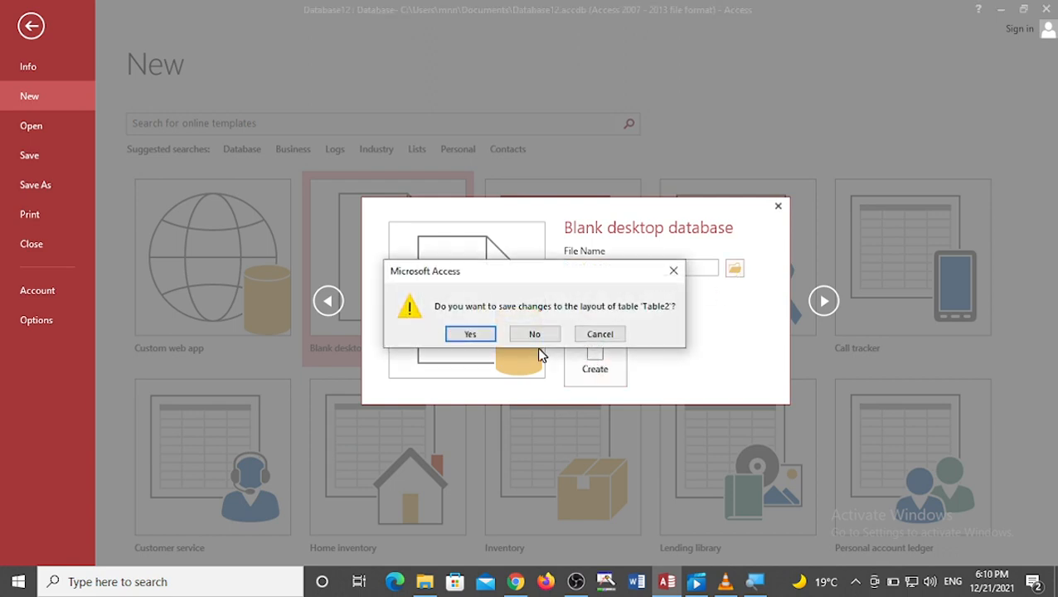
click(529, 340)
click(532, 336)
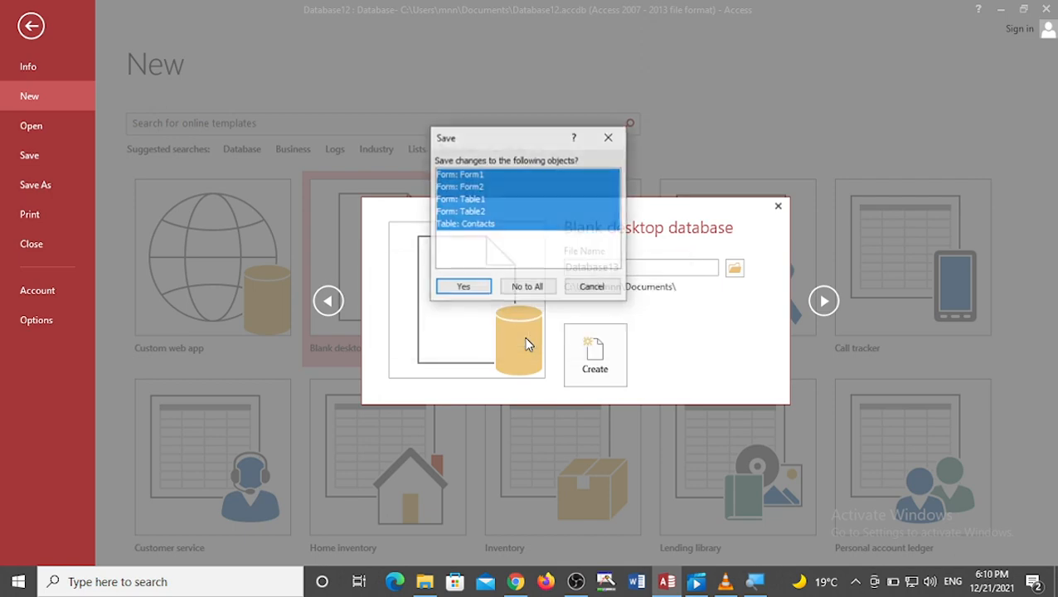
click(545, 289)
click(461, 332)
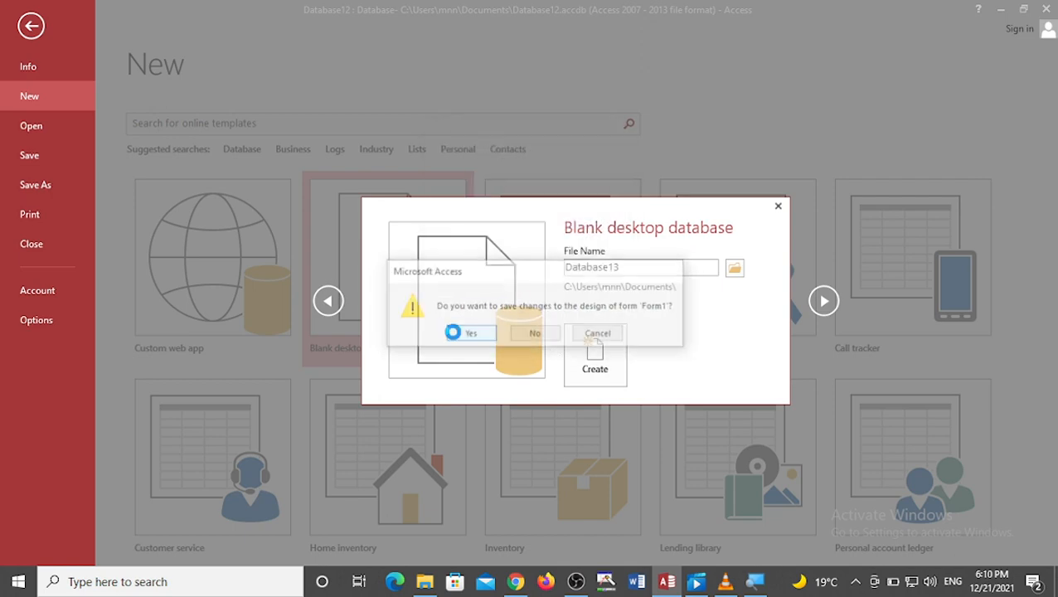
click(454, 334)
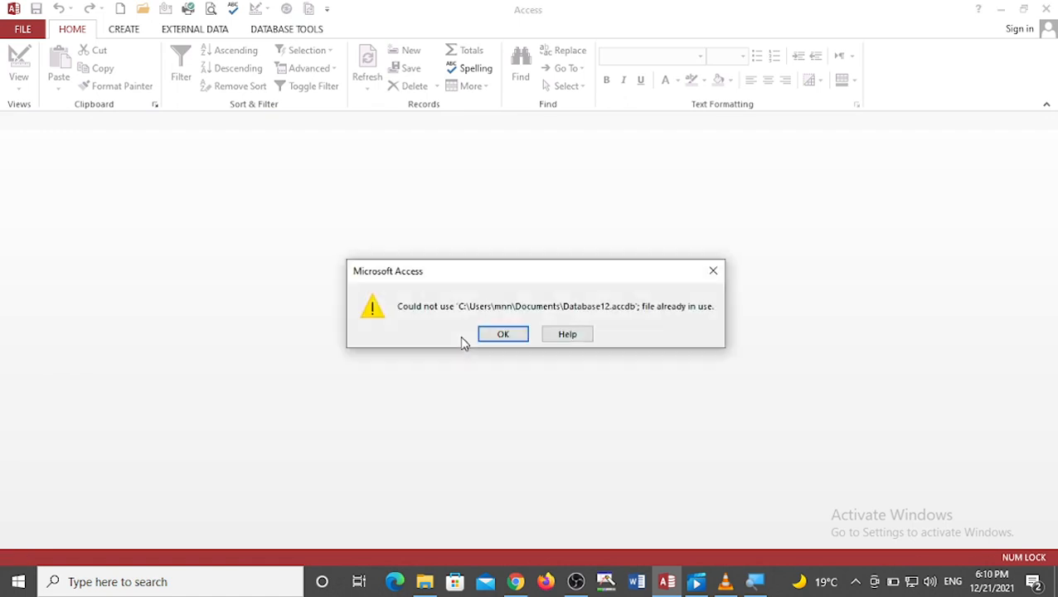
click(498, 336)
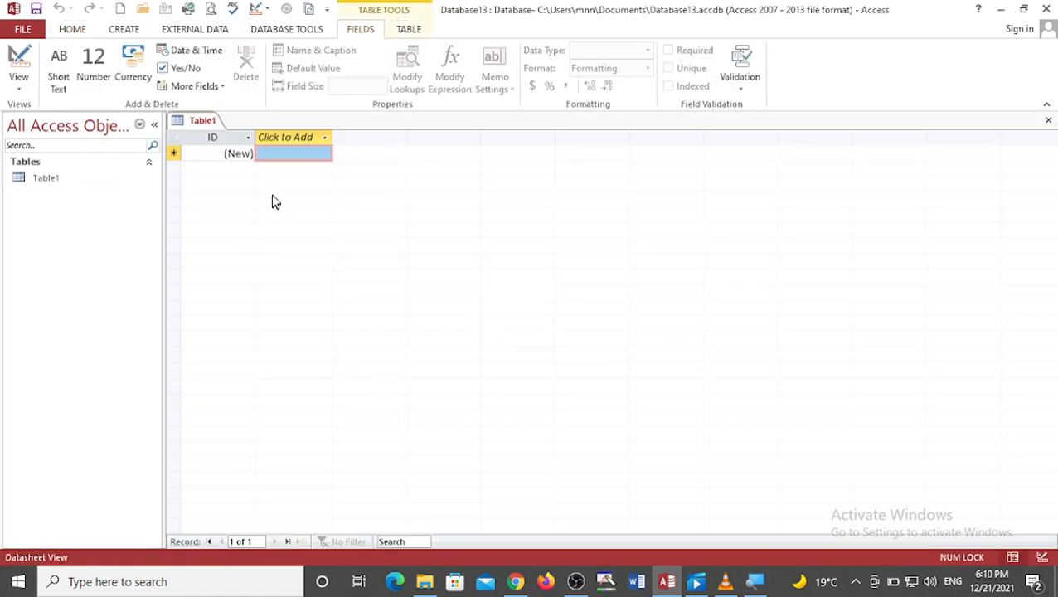
Step: Start a new blank form in Form Design and hide its property sheet
click(124, 29)
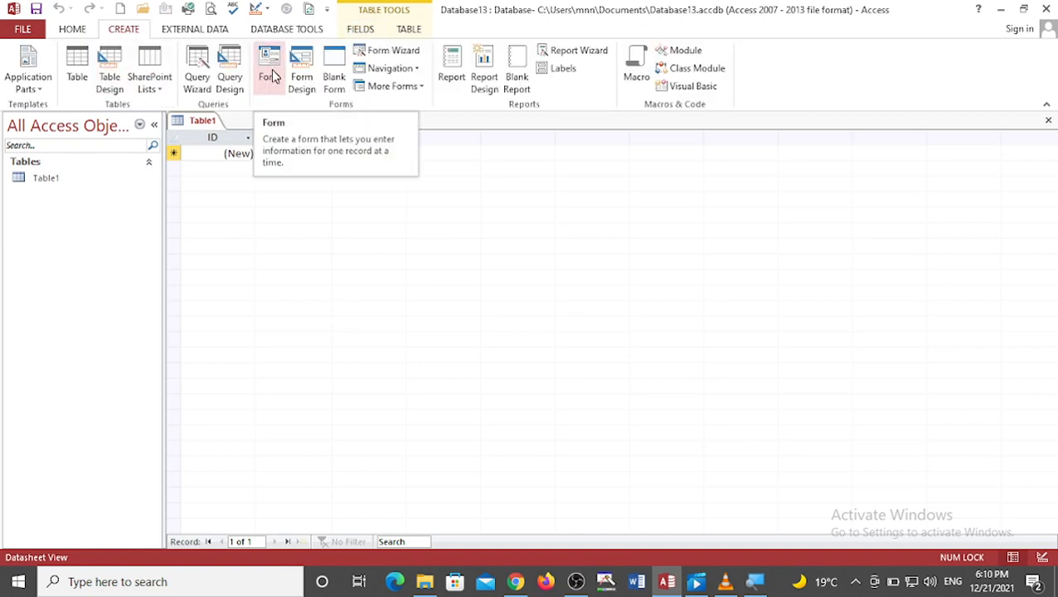
click(309, 66)
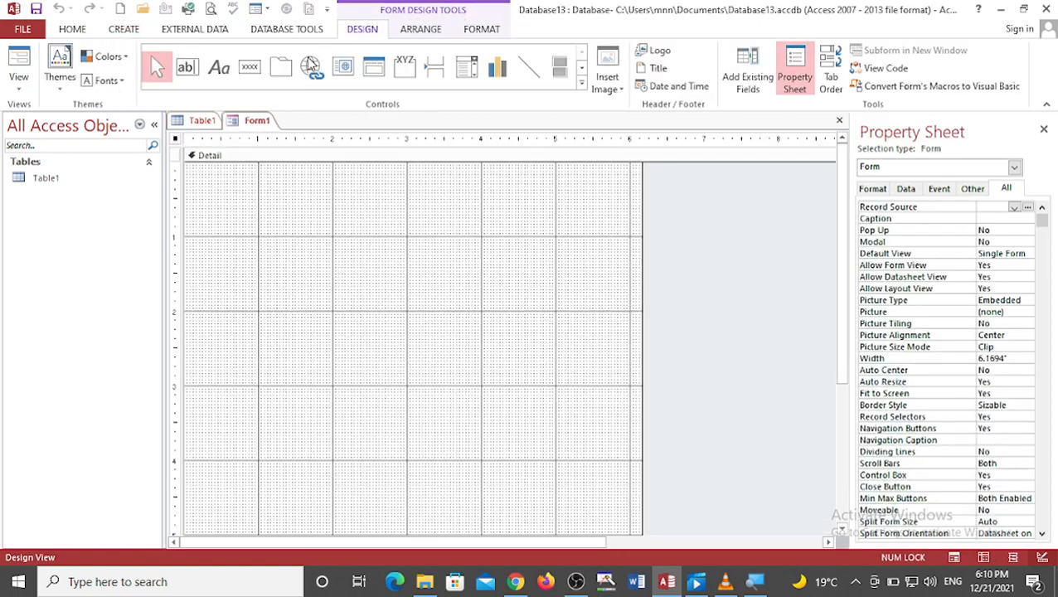
right_click(177, 143)
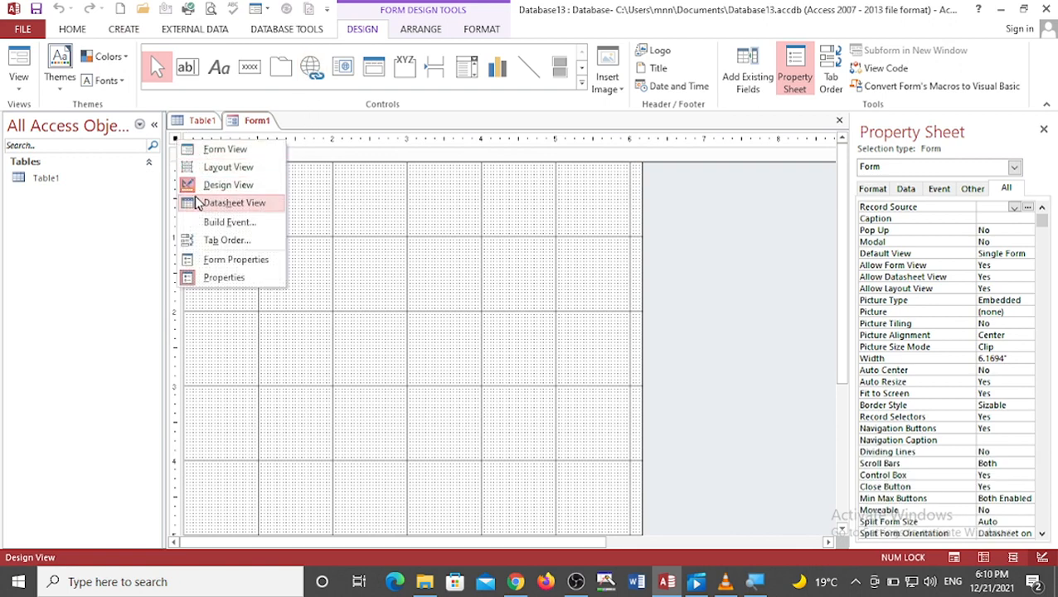
click(211, 278)
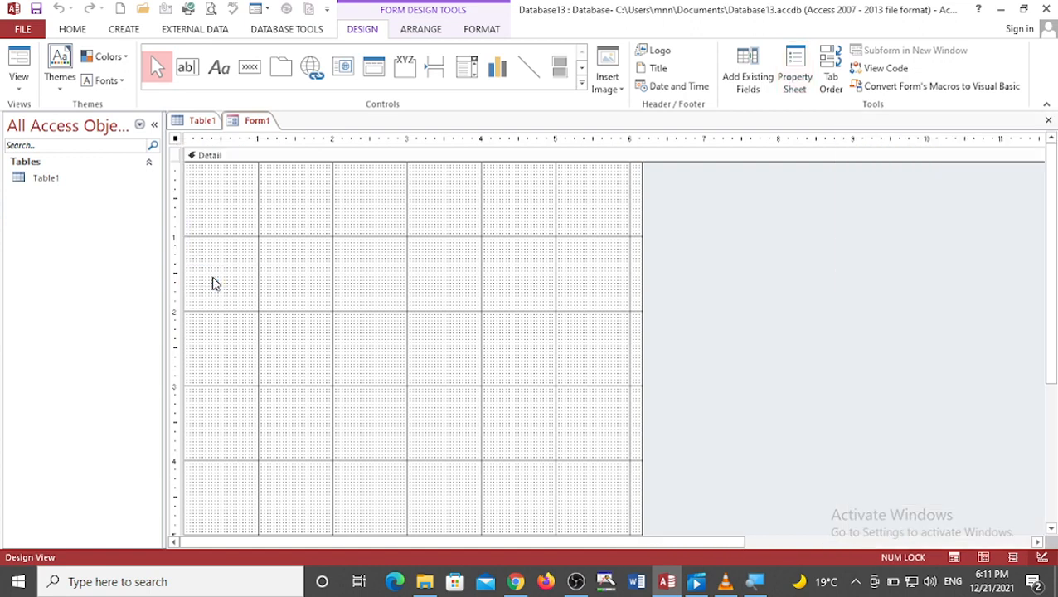
Step: Open the field list and add Table1's ID field to the form's Detail section
click(737, 79)
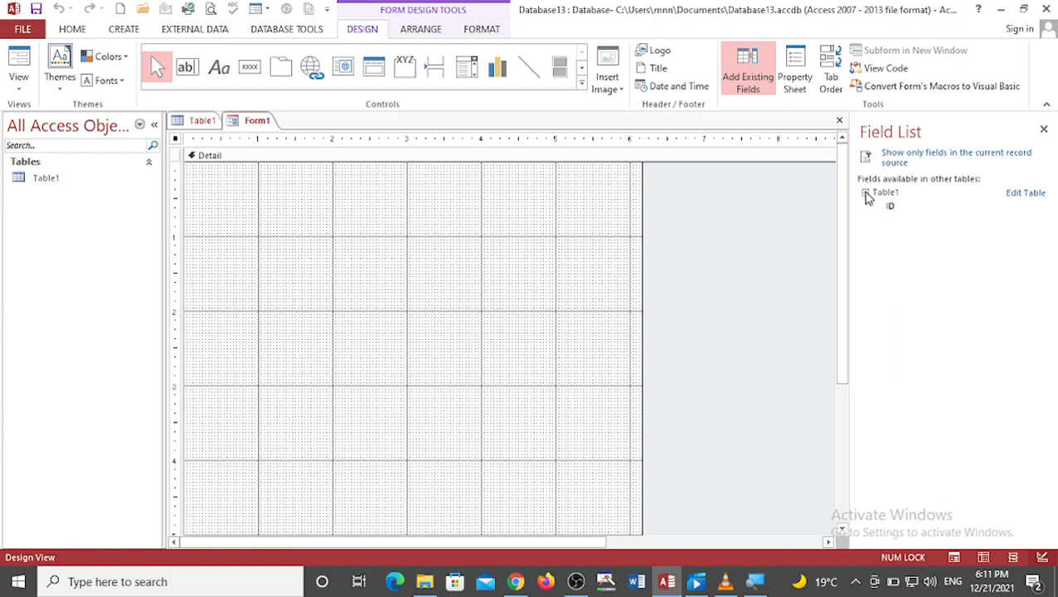
drag(889, 207, 293, 173)
click(444, 209)
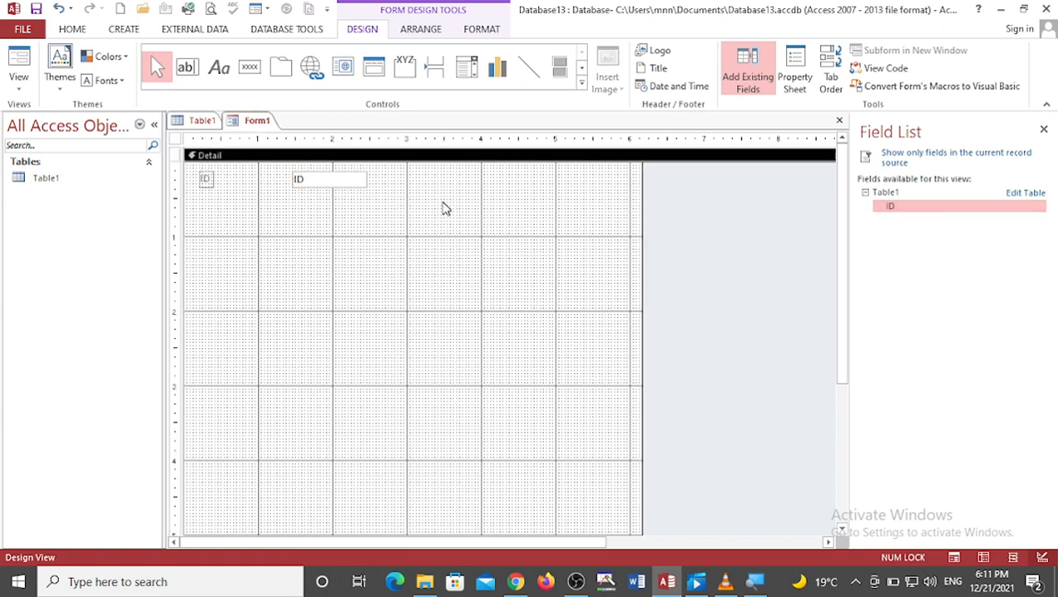
Step: Open Table1 in Design View
right_click(100, 178)
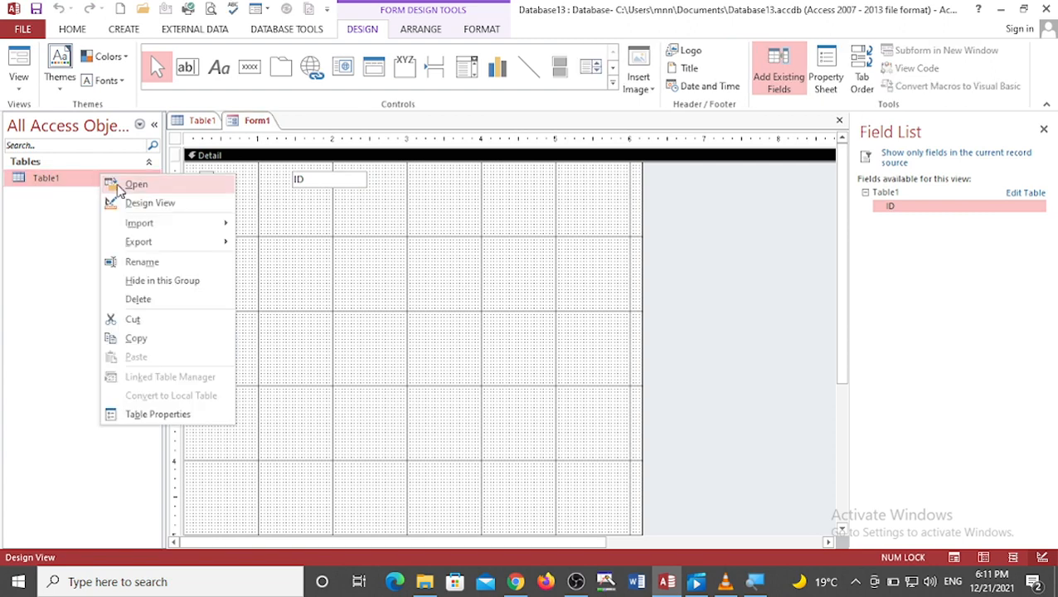
click(111, 182)
right_click(72, 179)
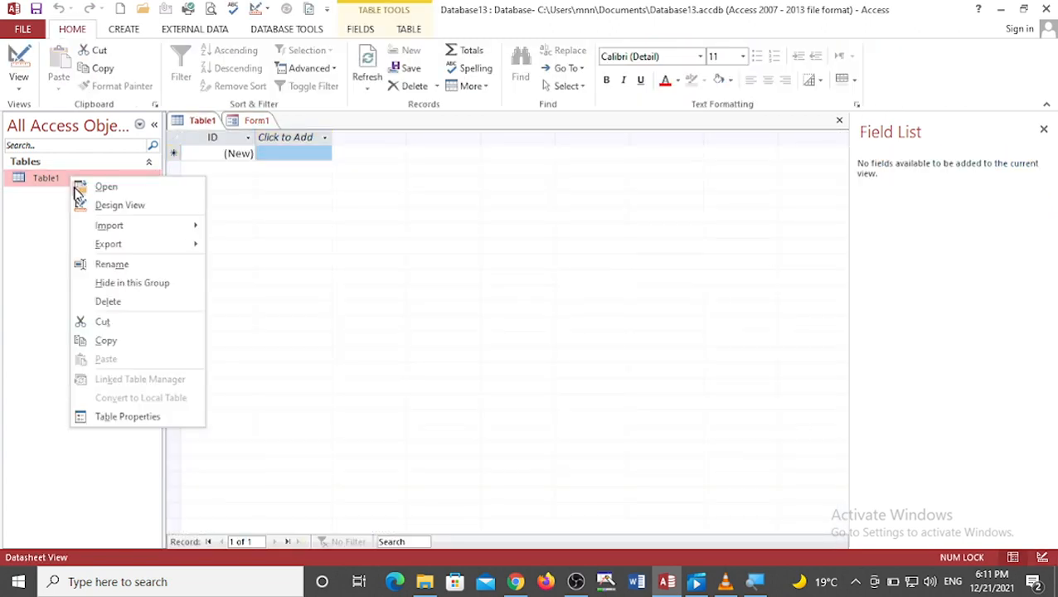
click(87, 204)
click(536, 232)
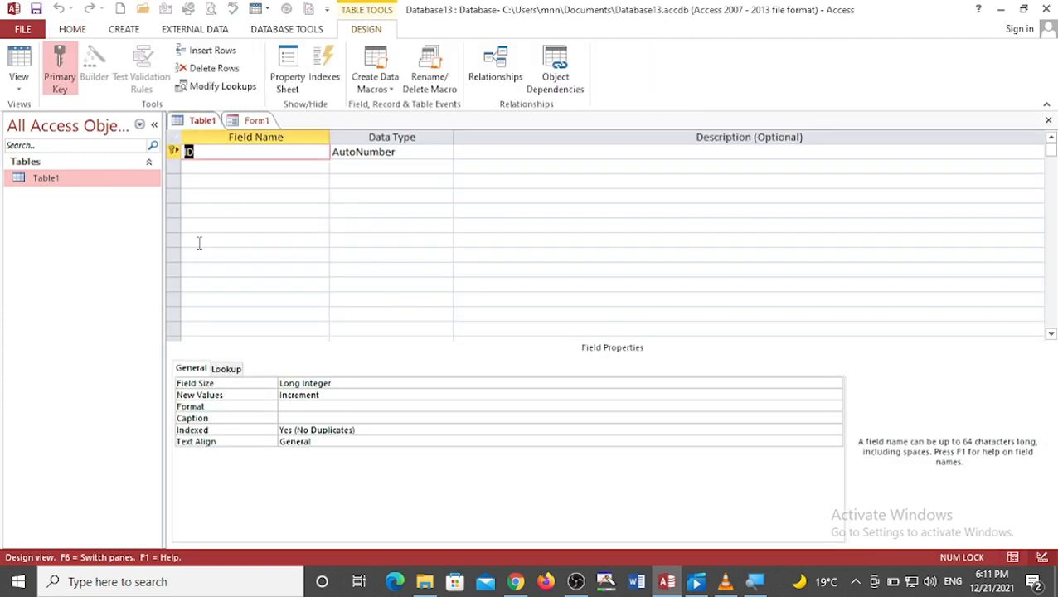
Step: Add Short Text fields named s name, f name and m name to Table1
key(Tab)
key(Tab)
key(Tab)
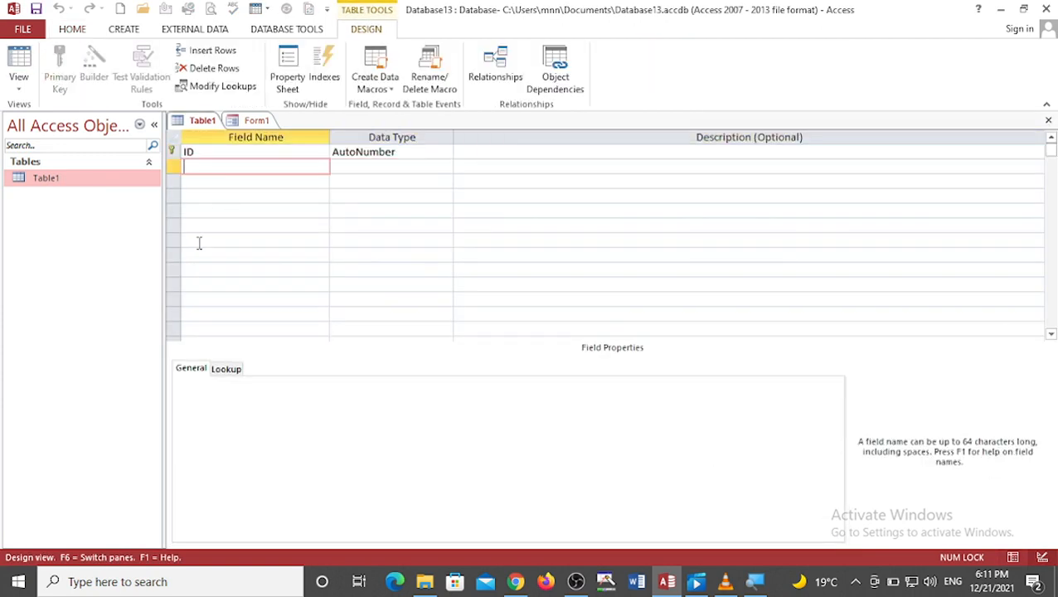
key(Tab)
key(Tab)
key(Tab)
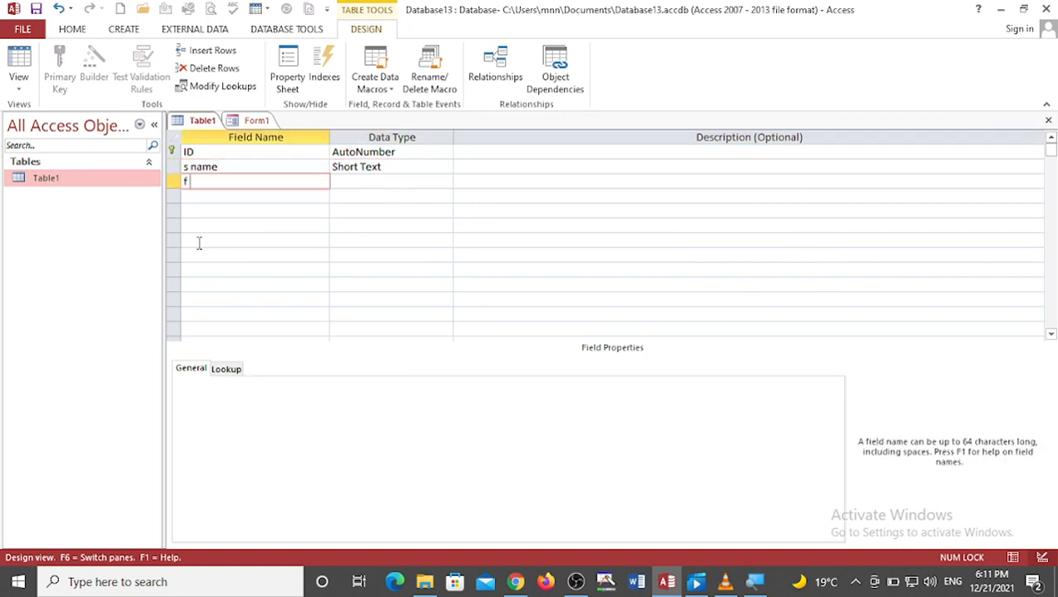
key(Tab)
key(Tab)
key(Tab)
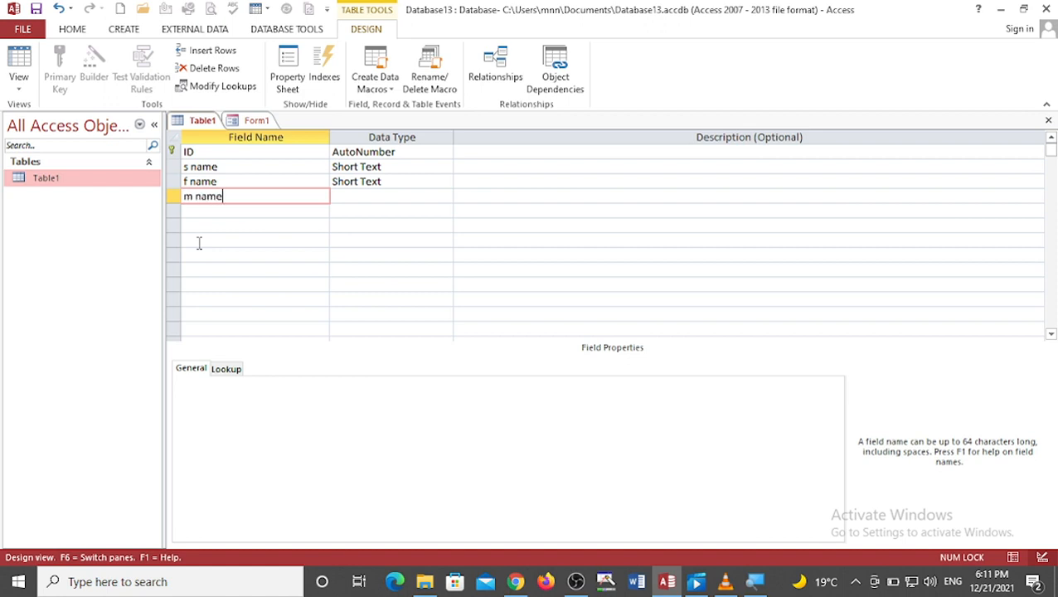
text(m name)
key(Tab)
key(Tab)
key(Tab)
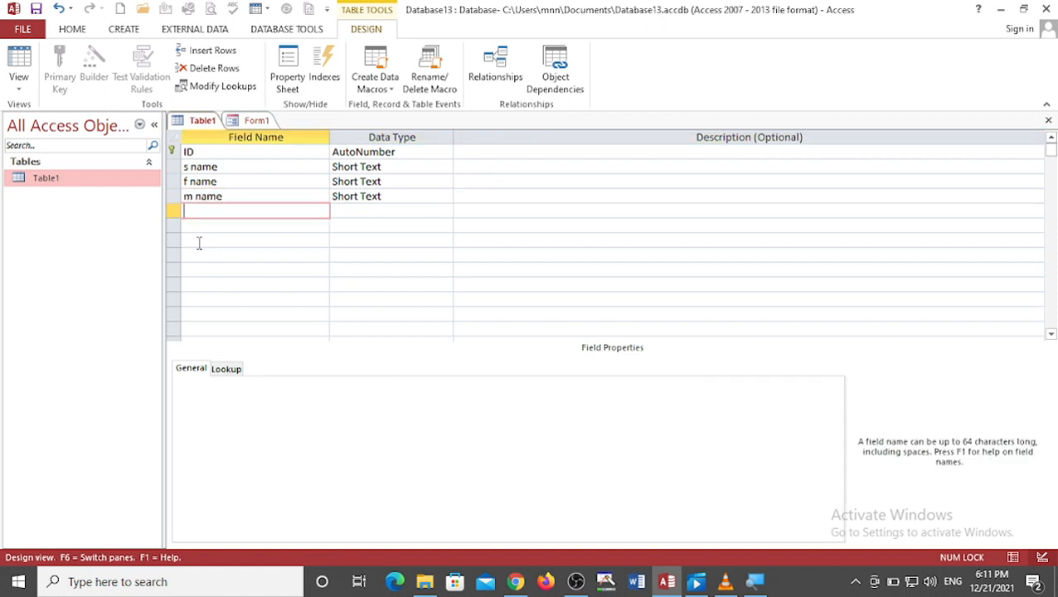
Step: Add the fields contect and address to Table1
text(contect)
key(Tab)
key(Tab)
key(Tab)
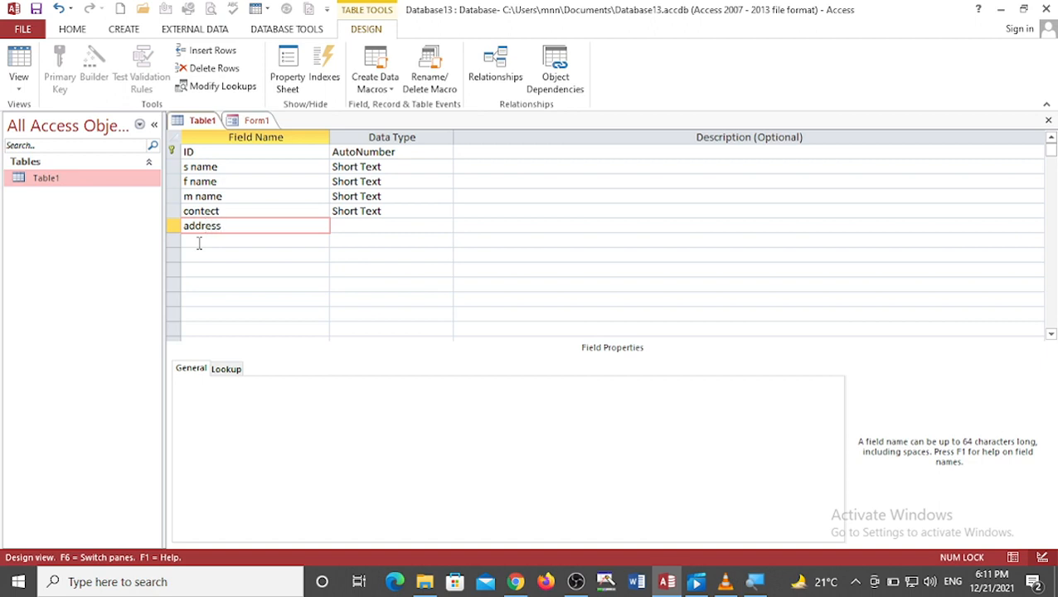
text(address)
key(Tab)
Step: Change the contect field's data type to Number and save the table
click(423, 210)
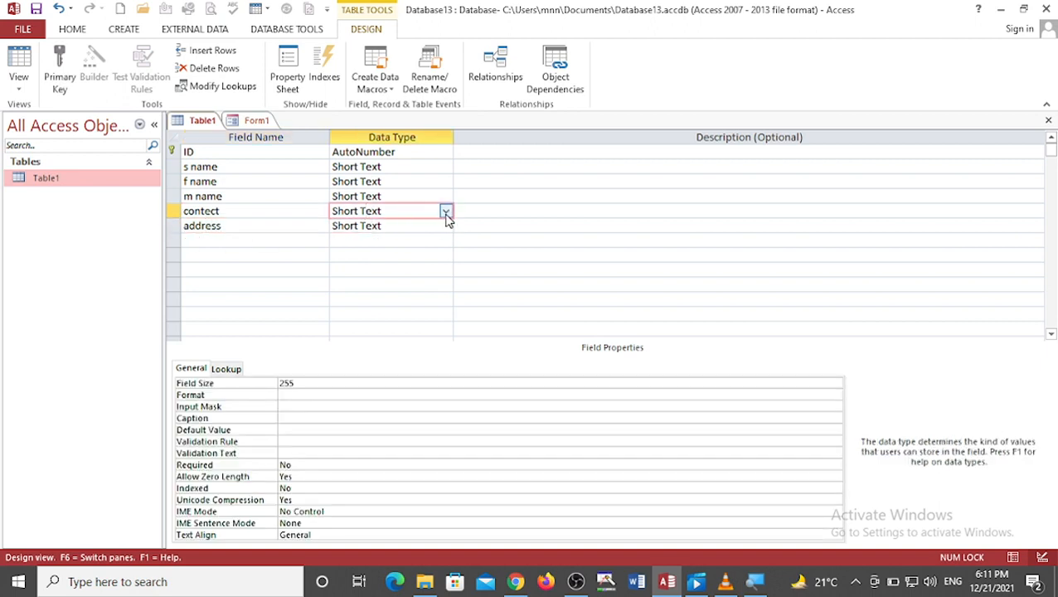
click(445, 211)
click(394, 253)
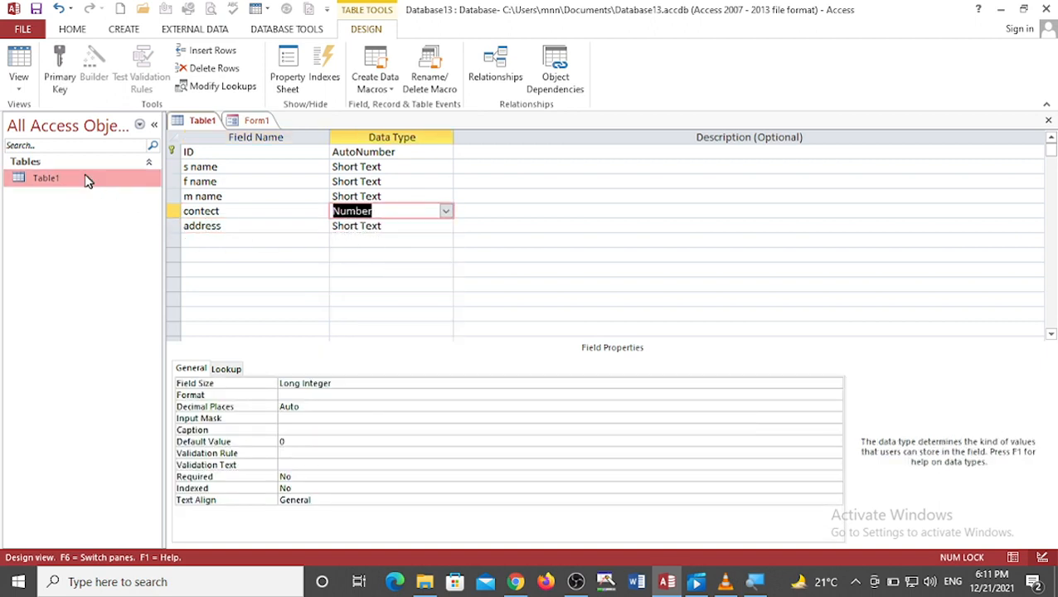
key(ctrl+s)
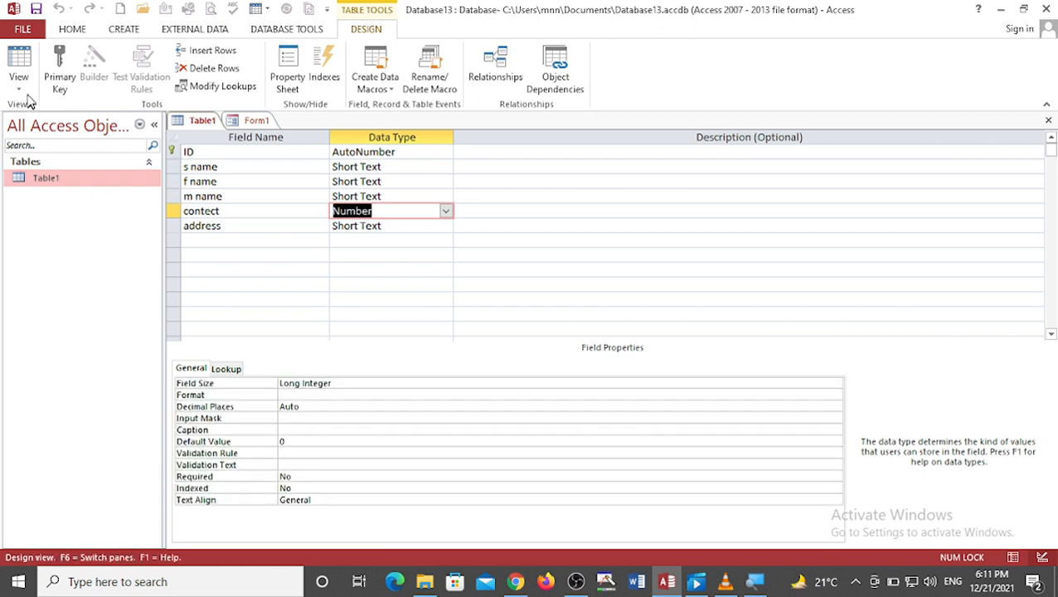
Step: Start another blank form in Form Design and add Table1's ID field to it
click(131, 30)
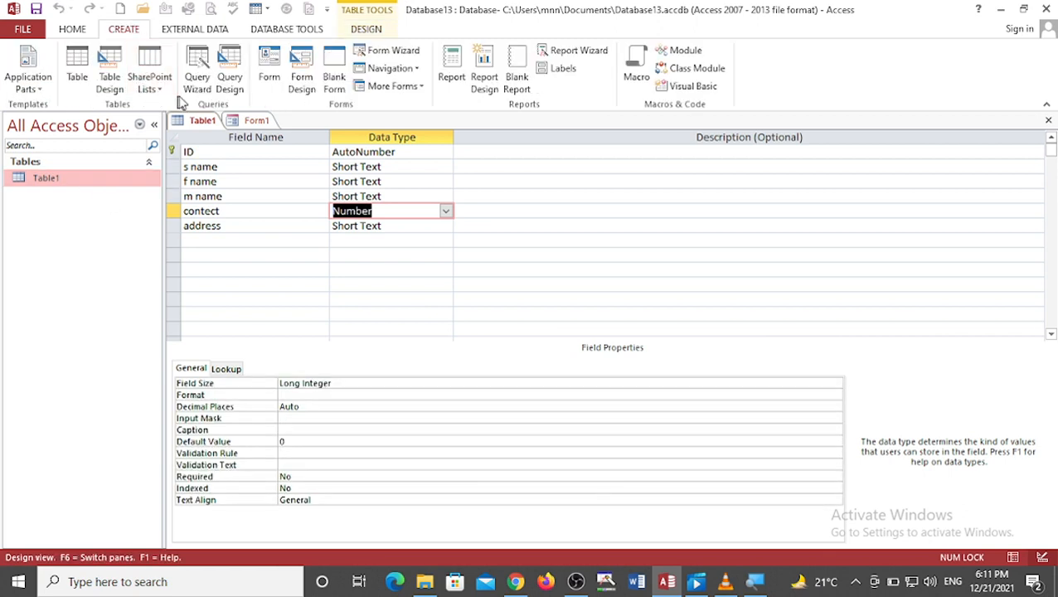
click(299, 89)
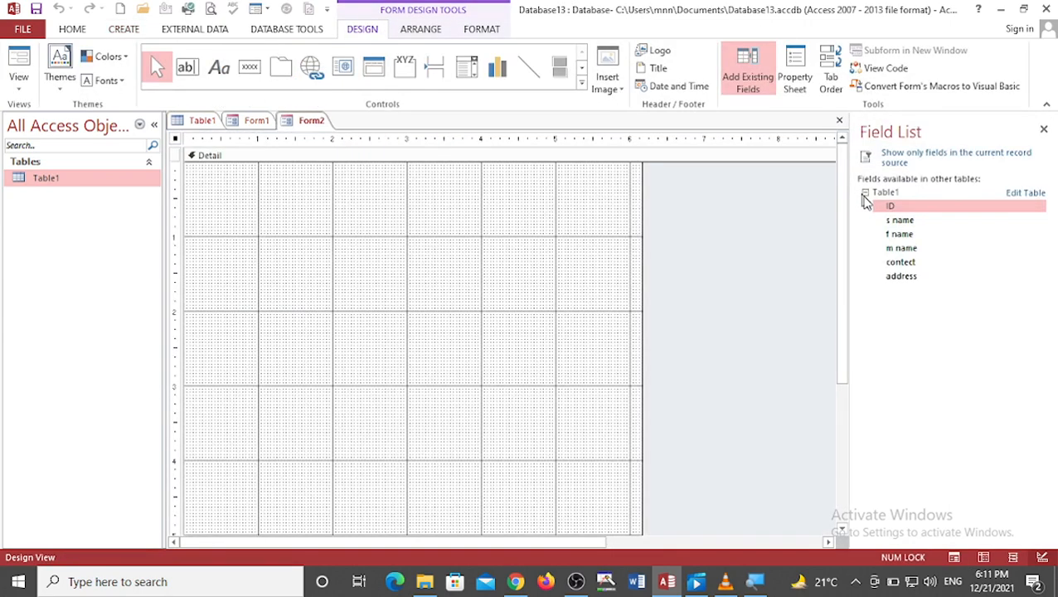
drag(888, 207, 219, 179)
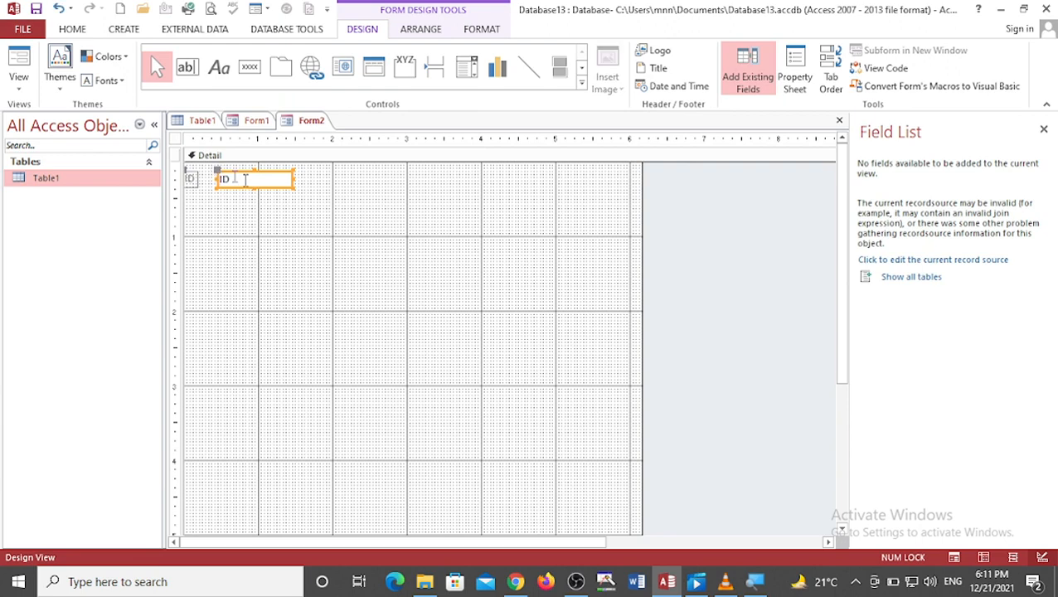
Step: Show all tables in the field list and try to add the s name and ID fields to the form
click(887, 277)
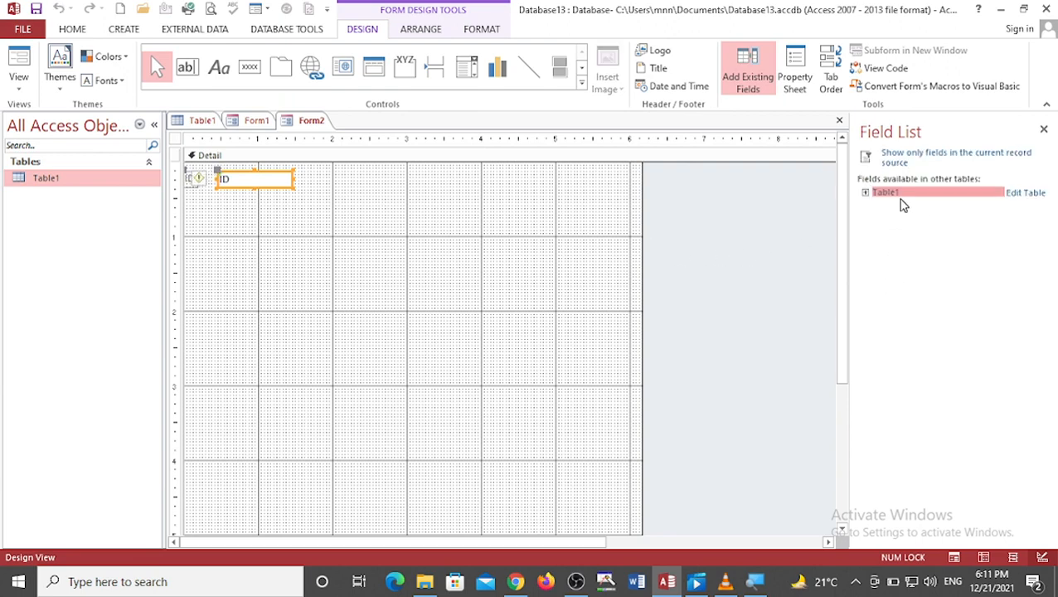
click(865, 192)
drag(889, 219, 254, 209)
click(536, 353)
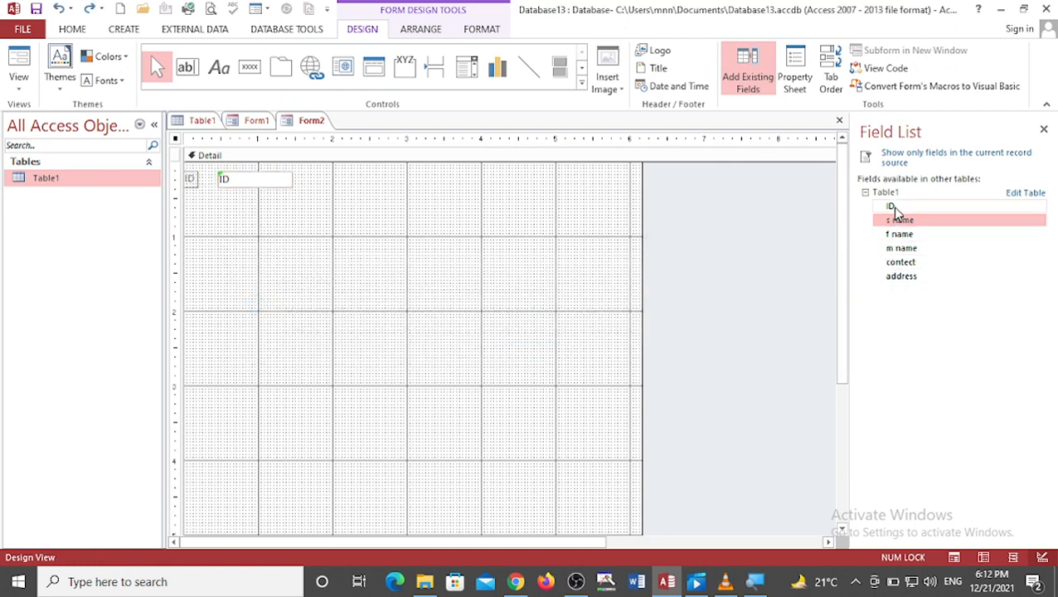
drag(891, 207, 262, 232)
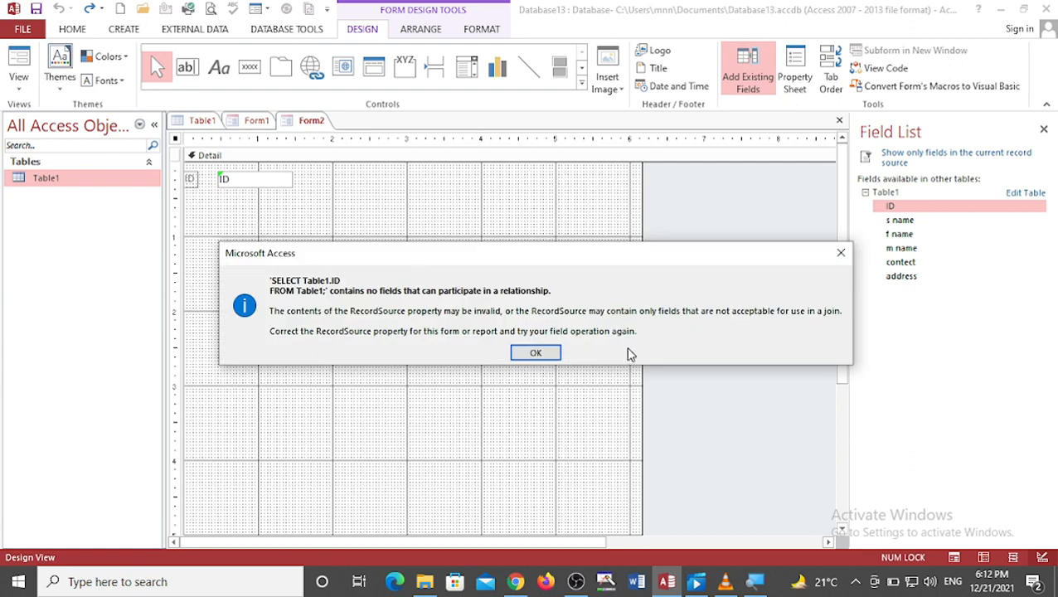
click(539, 353)
Step: Delete the ID control from the form
click(272, 184)
right_click(272, 184)
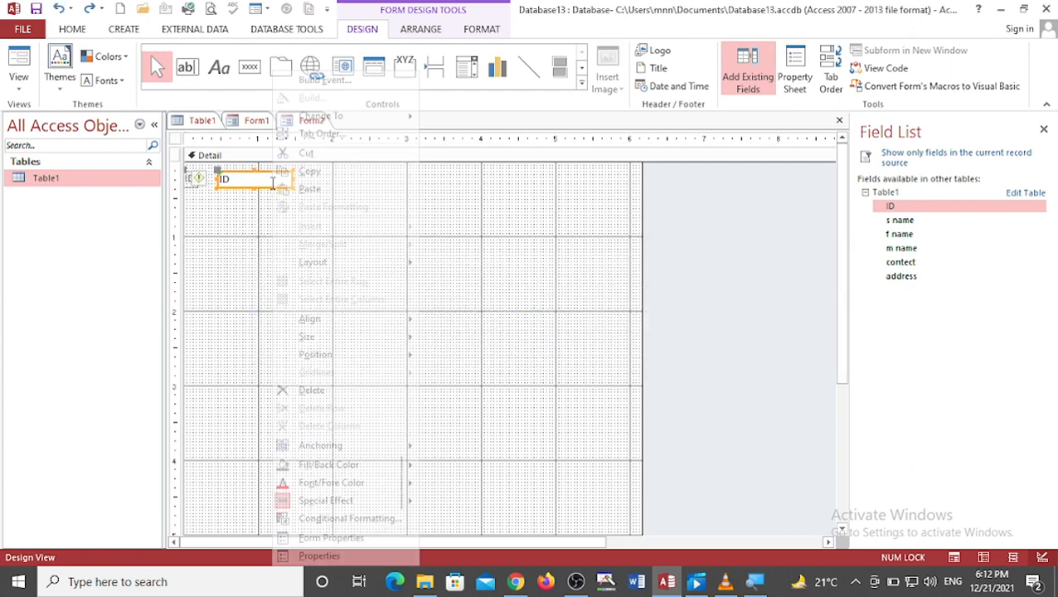
click(318, 390)
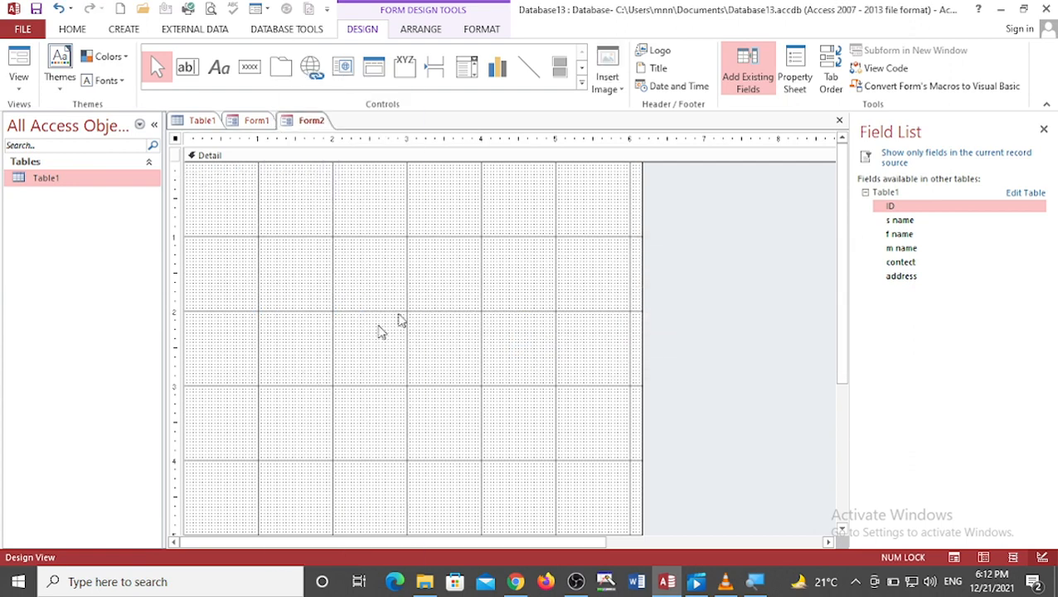
Step: Try adding the ID field to the form again, then close the field list
drag(905, 208, 326, 188)
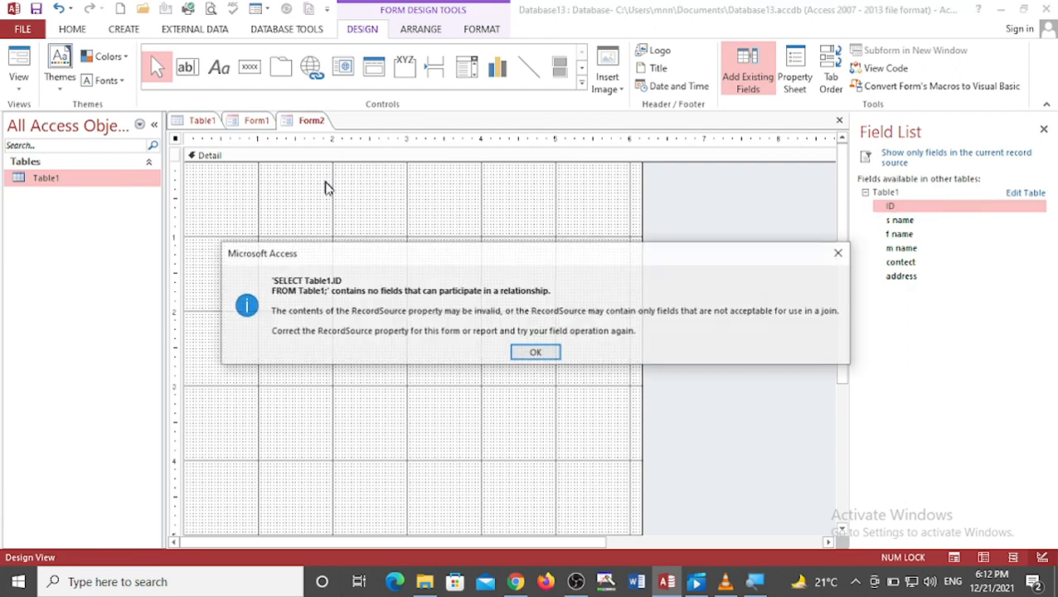
click(535, 353)
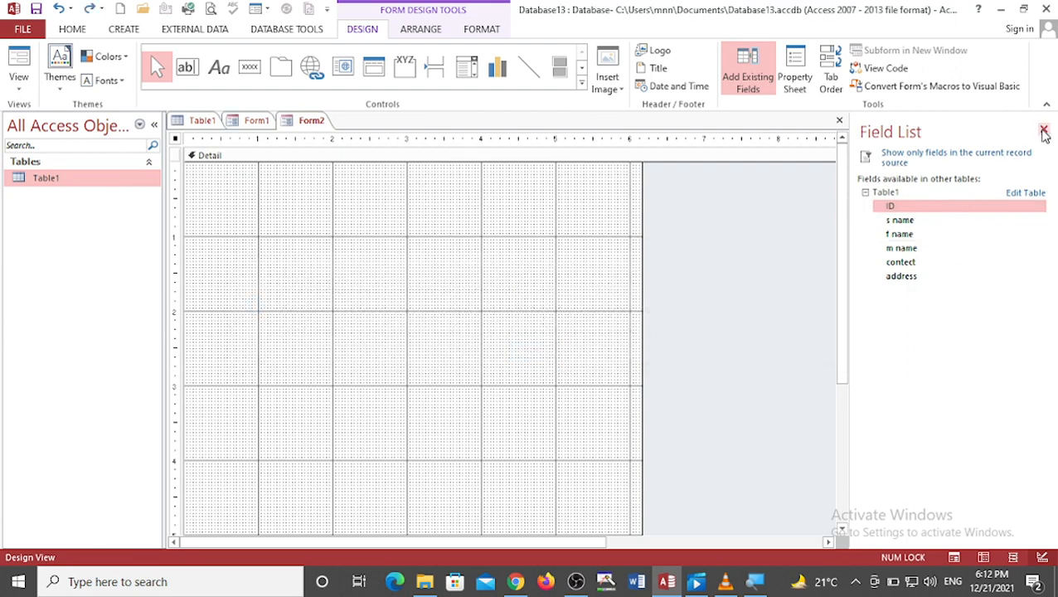
click(1044, 131)
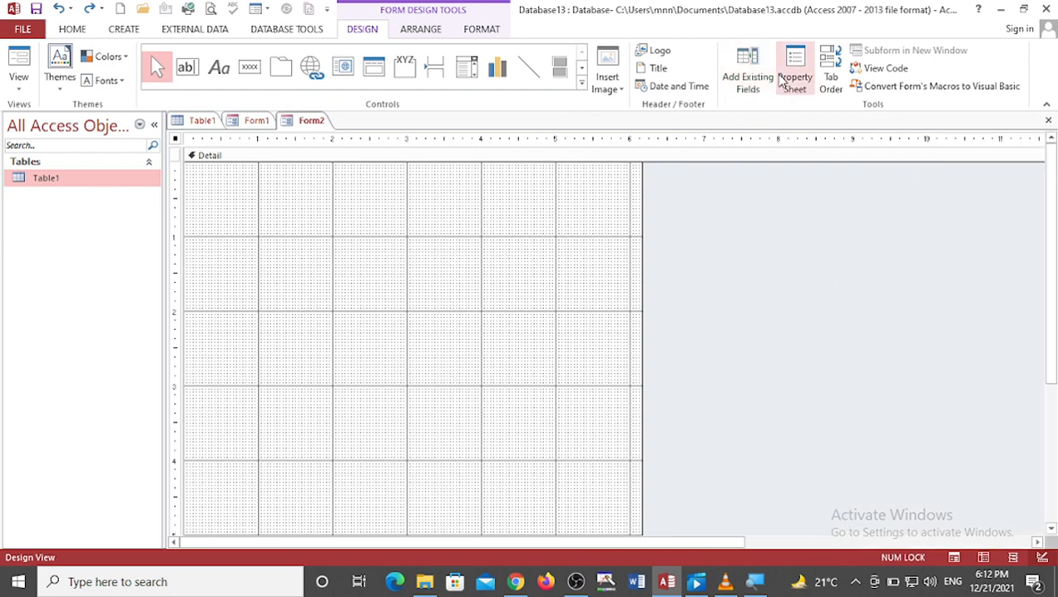
Step: Try adding Table1's ID field to the blank form, then close Form2 without saving
click(748, 73)
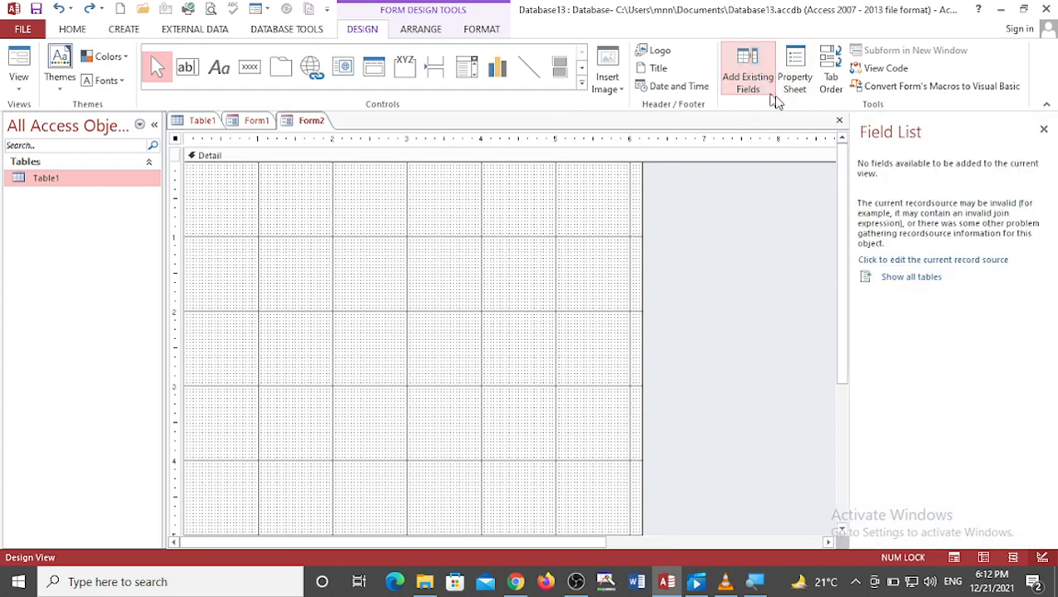
click(887, 276)
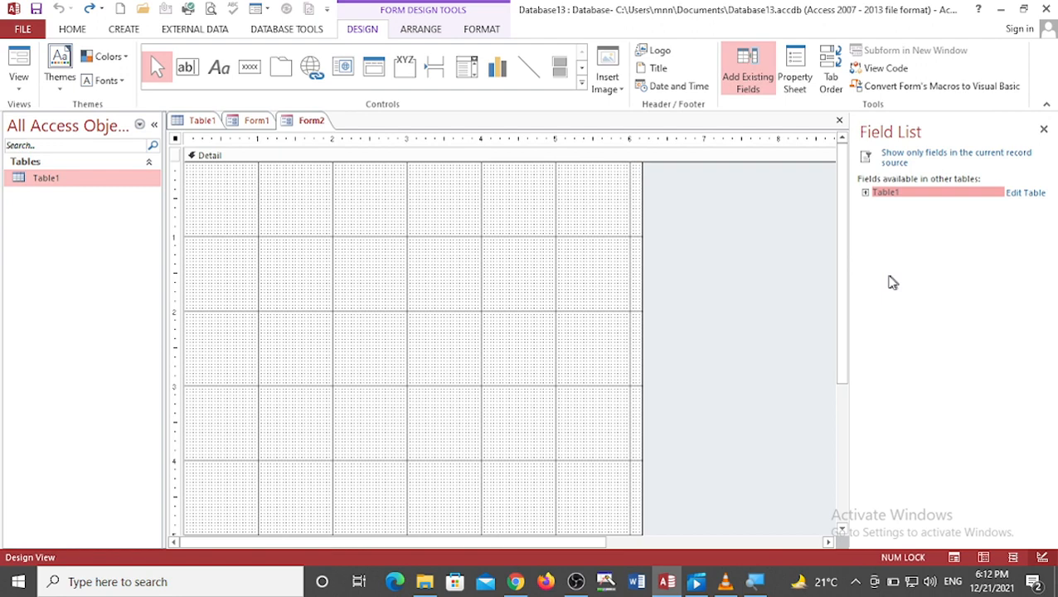
click(865, 192)
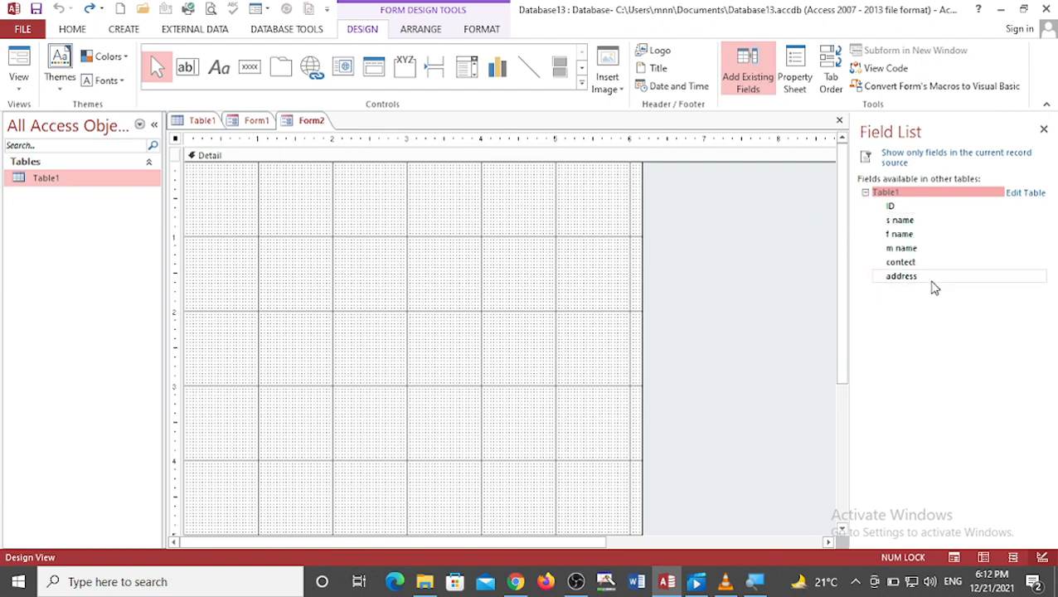
drag(888, 206, 255, 195)
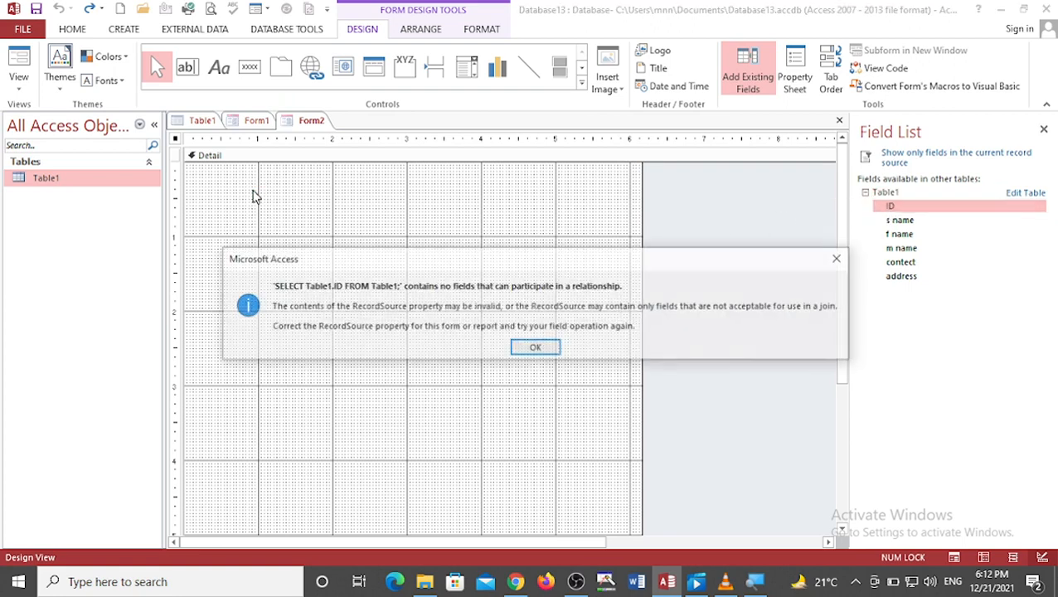
click(554, 349)
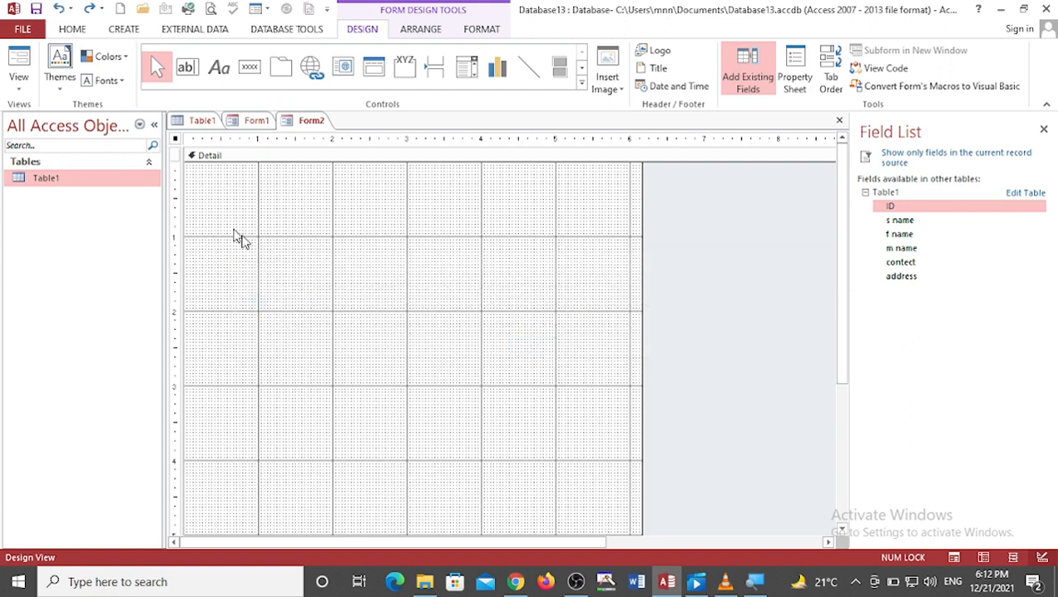
click(839, 121)
click(535, 334)
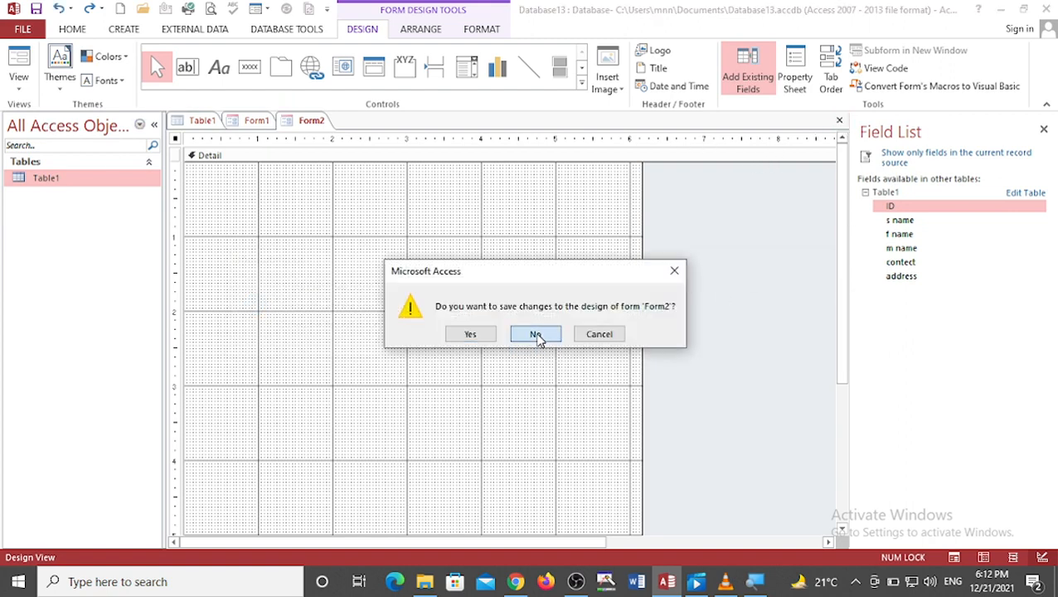
Step: Open Table1 in Datasheet view from the navigation pane
click(300, 254)
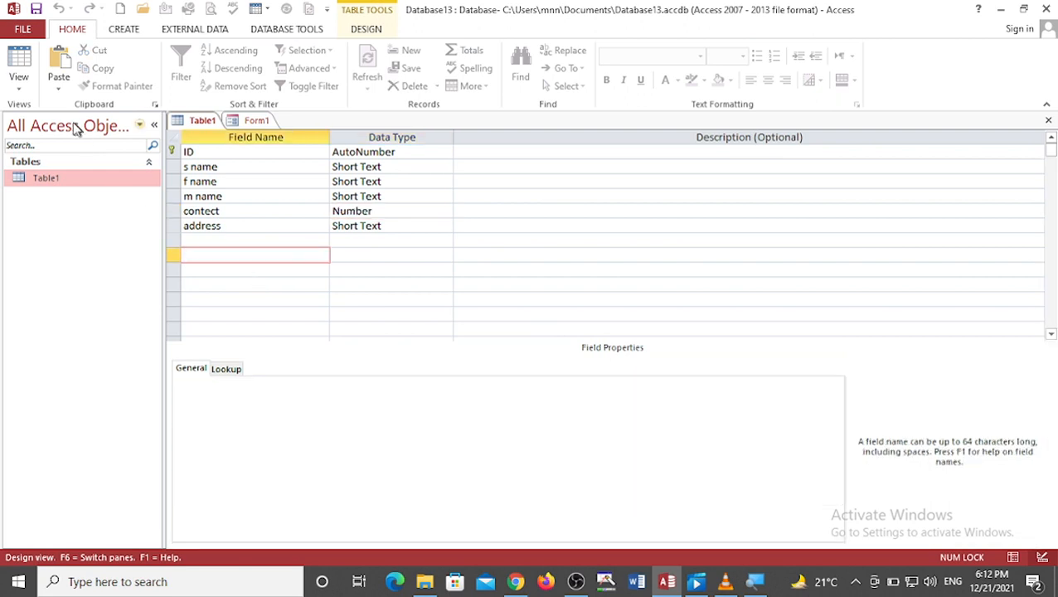
right_click(62, 176)
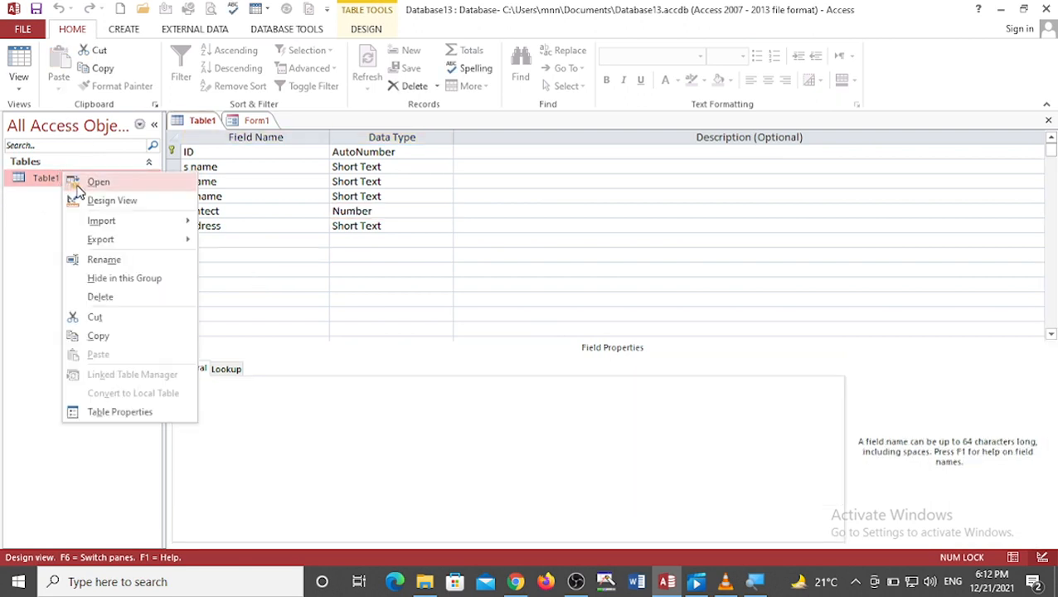
click(79, 181)
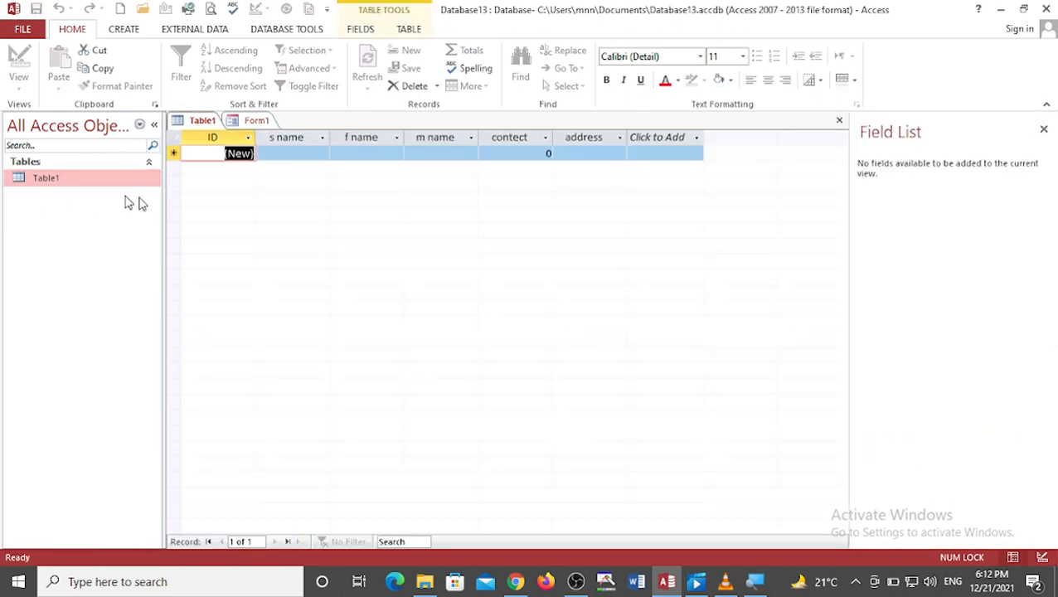
Step: Create a new blank form in Form Design and add the ID, s name, m name, contect and address fields
click(124, 30)
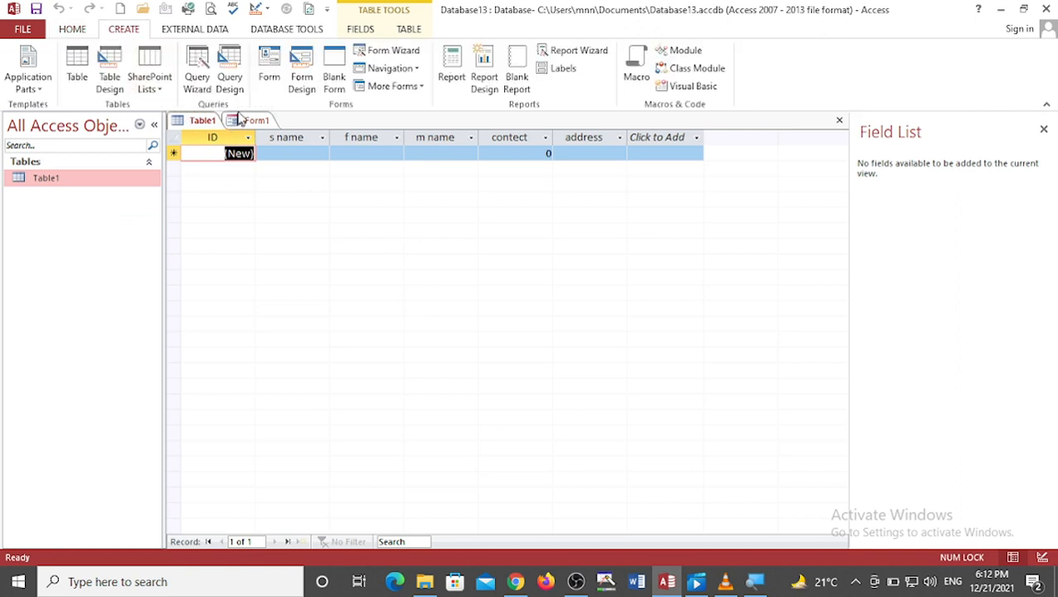
click(307, 91)
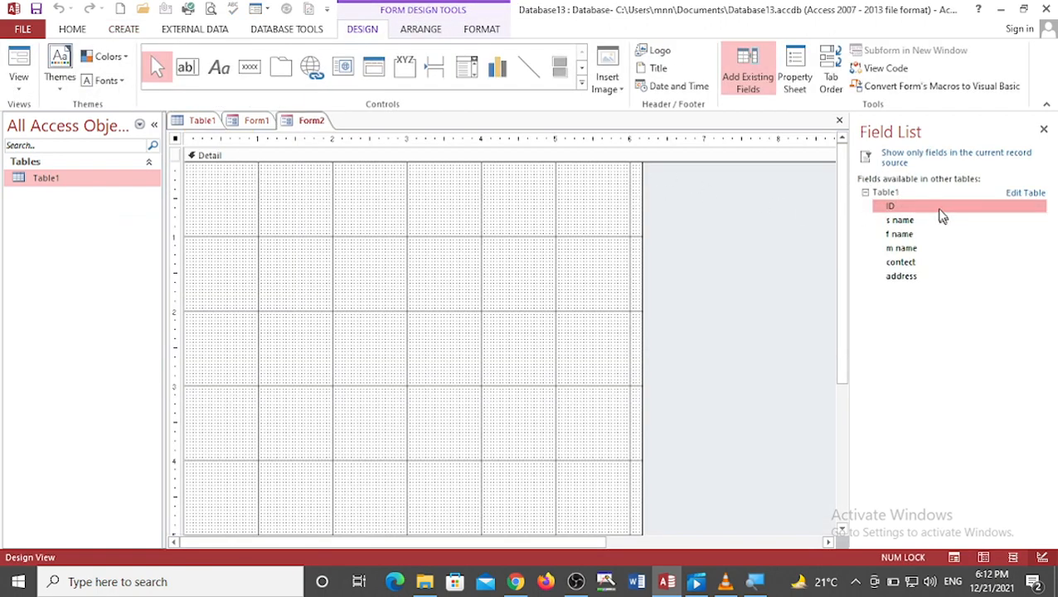
drag(939, 209, 197, 196)
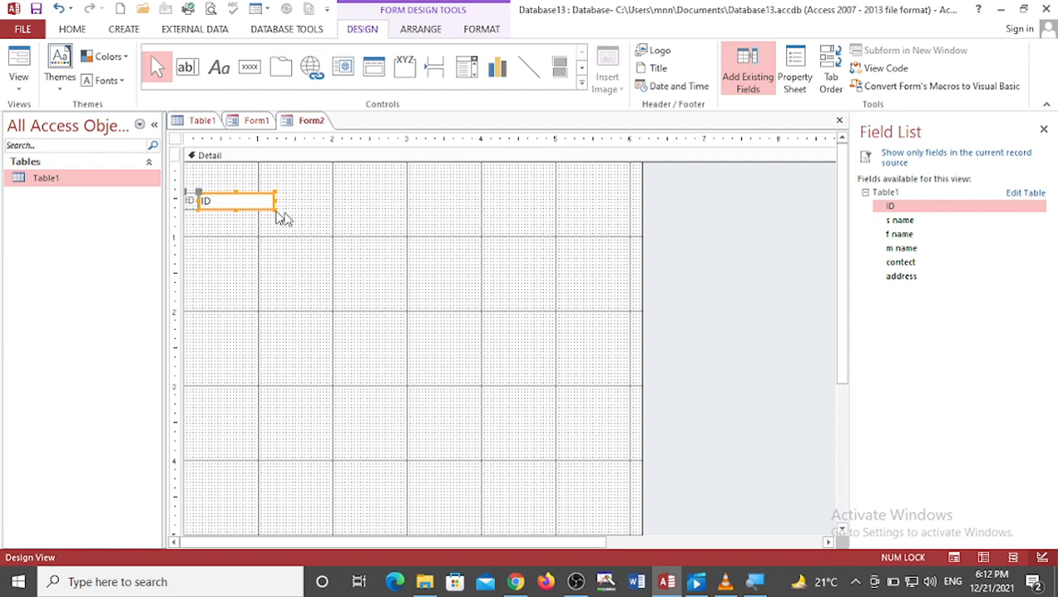
drag(885, 221, 222, 228)
drag(910, 249, 226, 253)
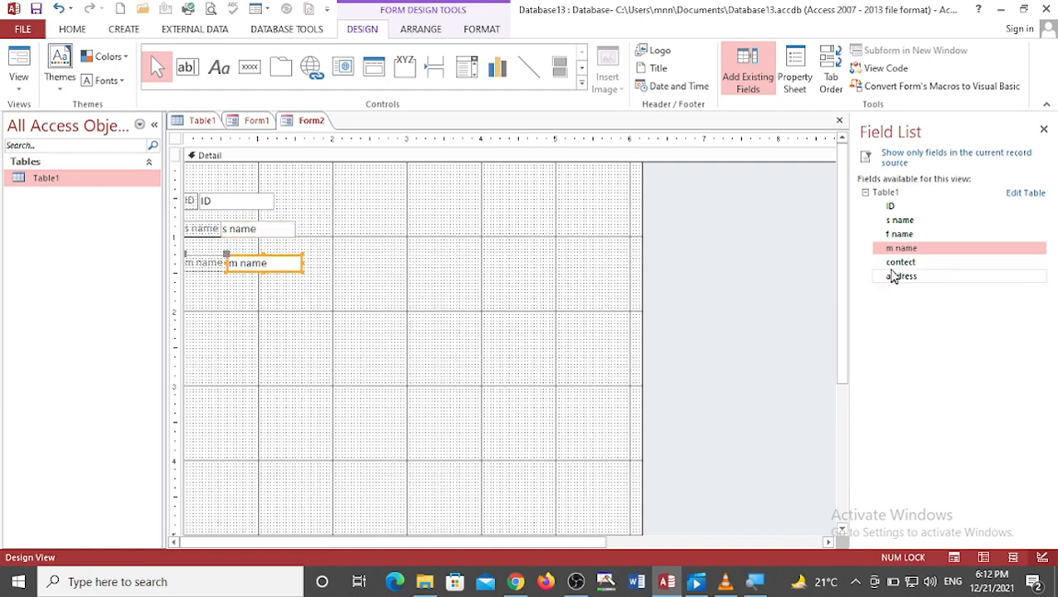
drag(900, 262, 219, 299)
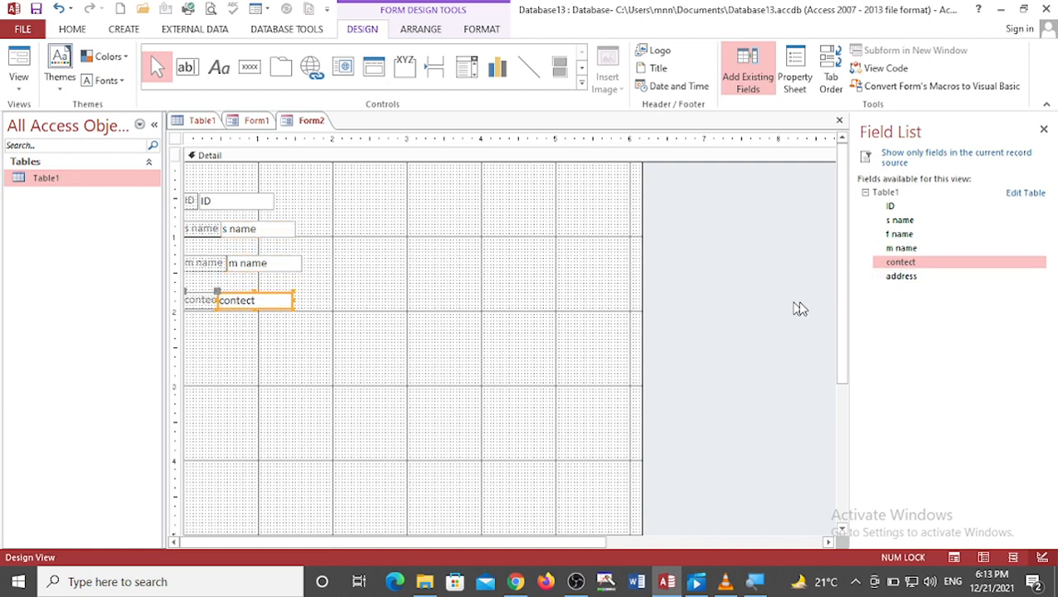
drag(910, 279, 222, 328)
Step: Open Table1 in Design View and add a new Short Text field named class
click(1028, 194)
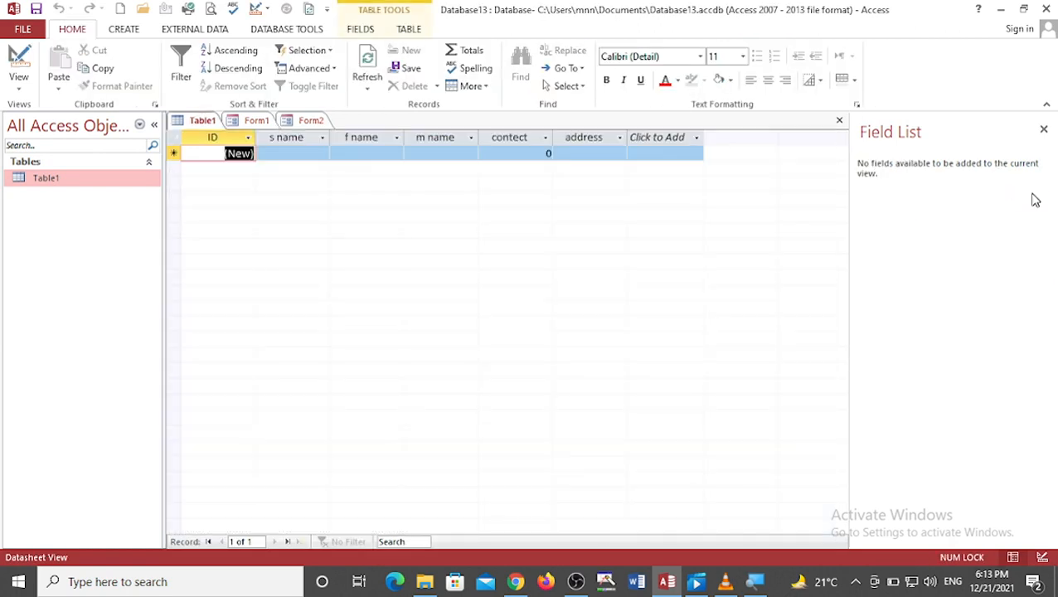
right_click(55, 189)
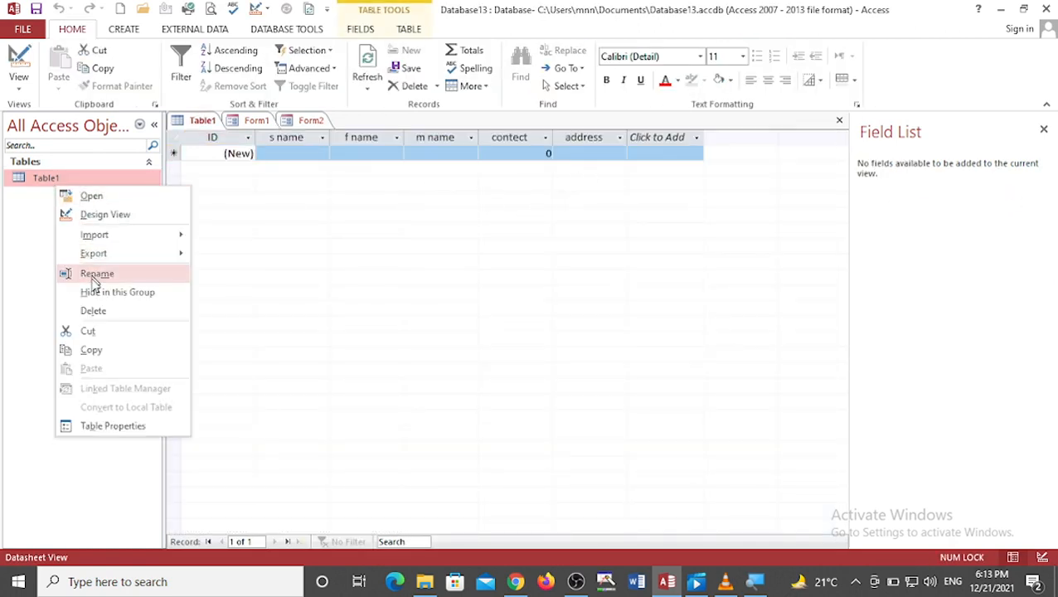
click(111, 213)
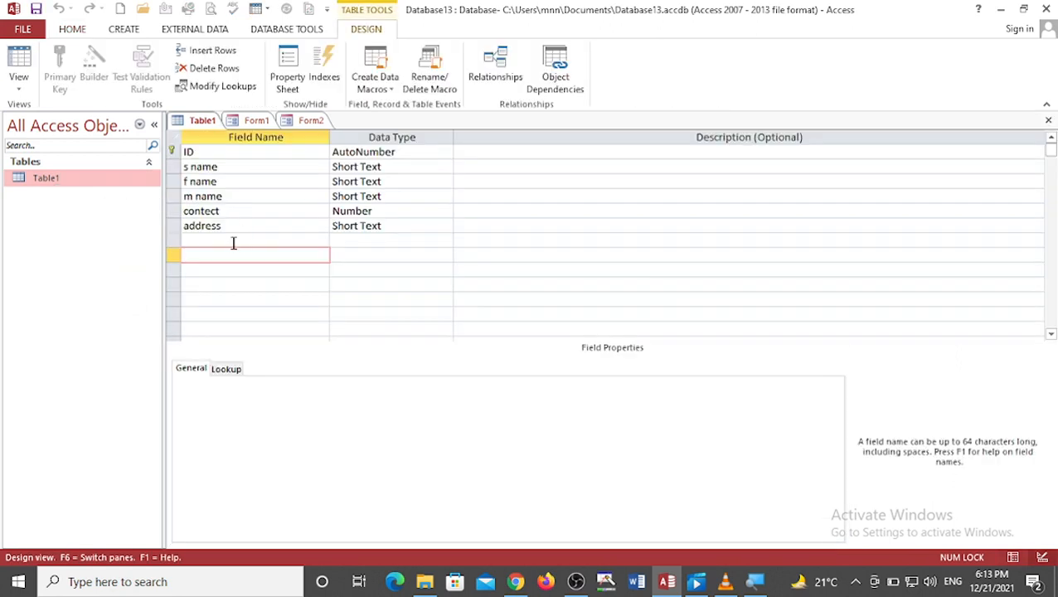
click(231, 240)
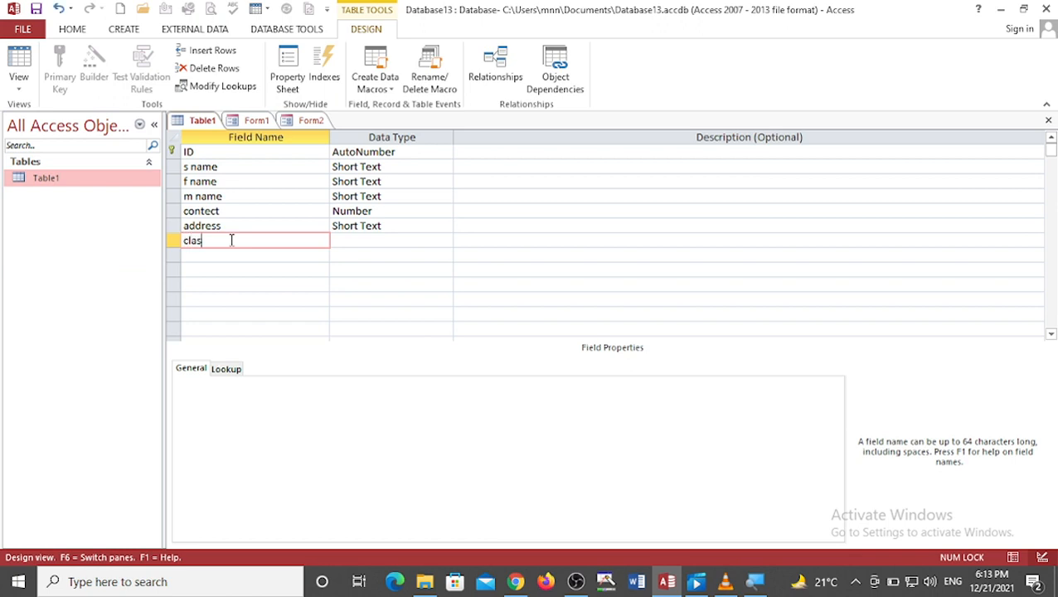
key(Tab)
key(Tab)
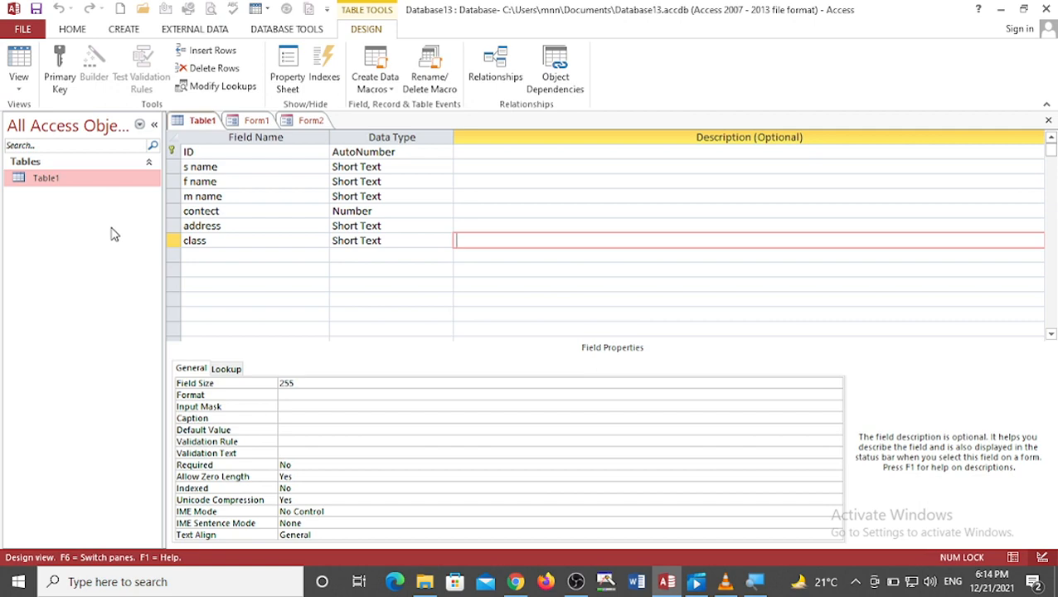
Step: Switch to Form1 and show all tables in the field list with Table1 expanded
click(254, 121)
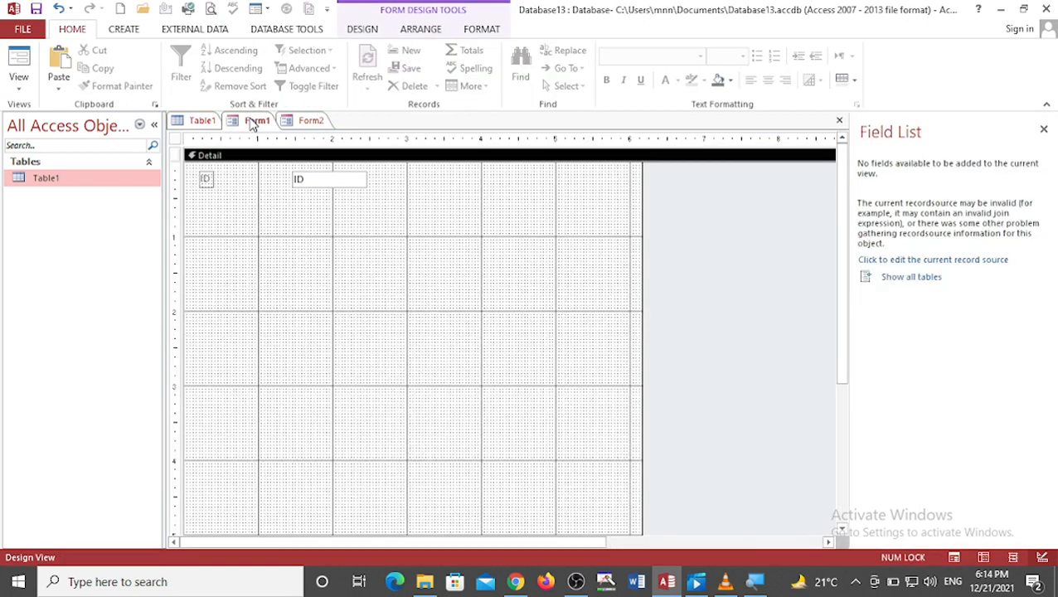
click(886, 283)
click(865, 193)
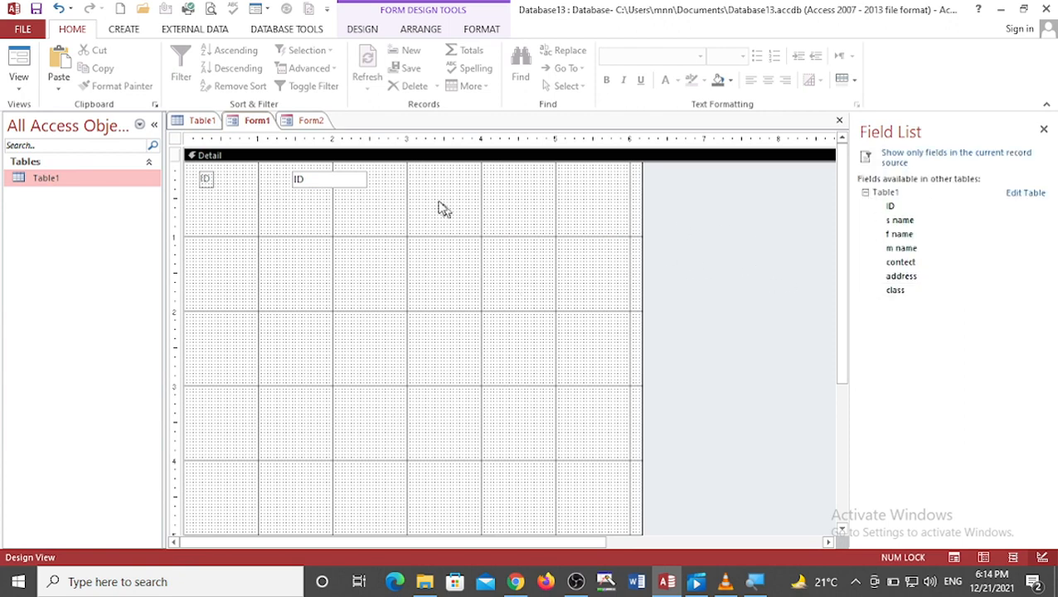
Step: Switch to Form2 and try to add the class field below the address control
click(309, 122)
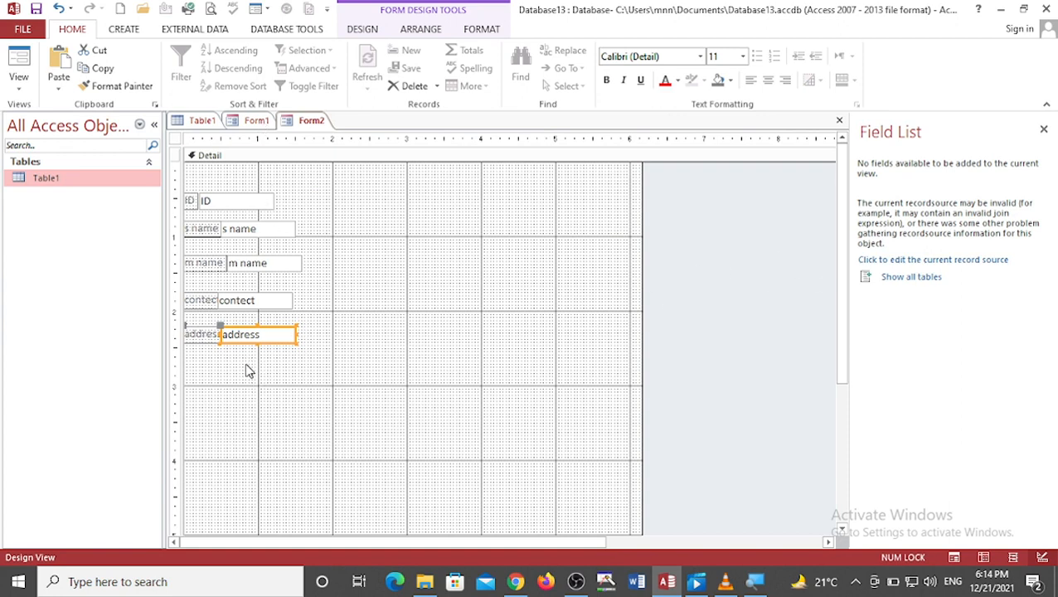
click(287, 365)
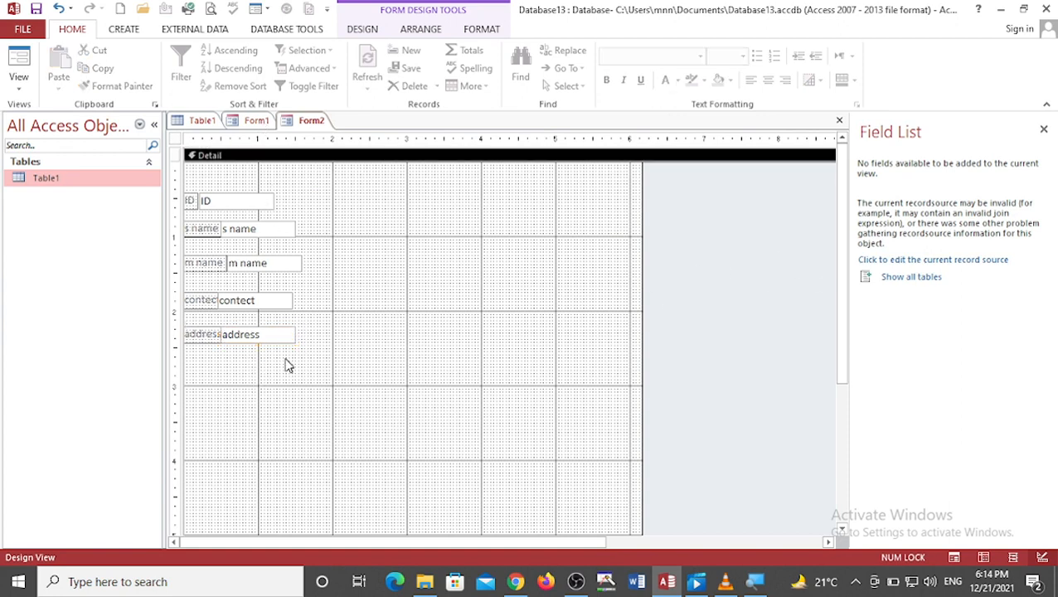
click(894, 282)
click(866, 192)
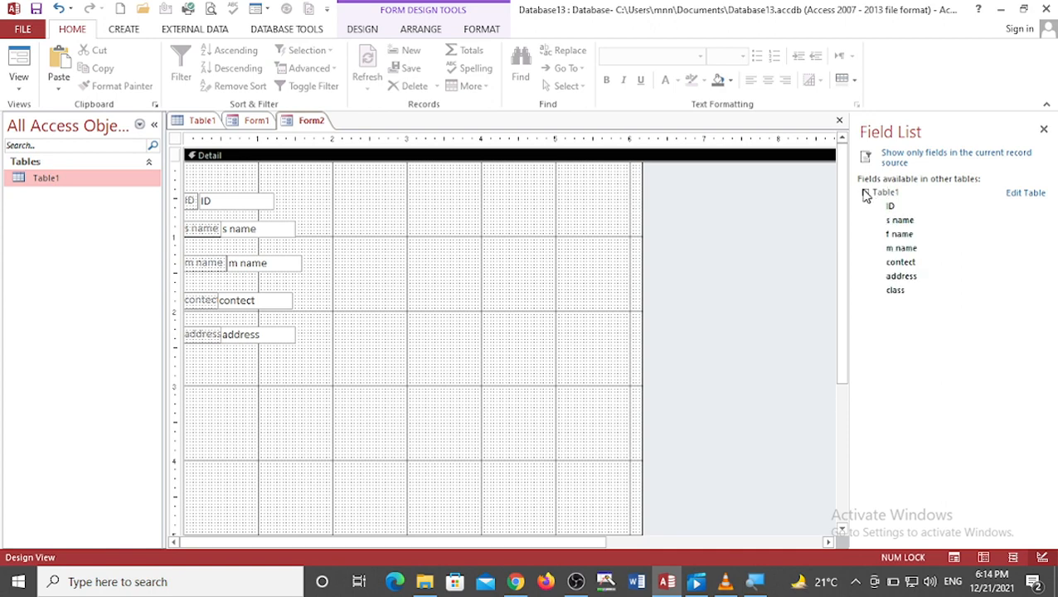
drag(900, 293, 212, 364)
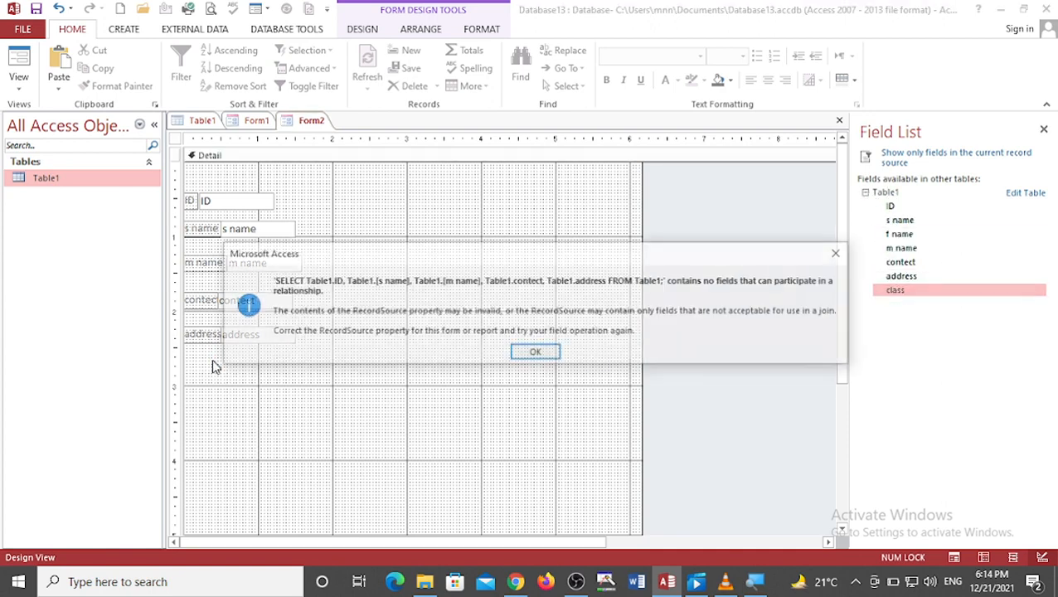
click(536, 352)
click(332, 299)
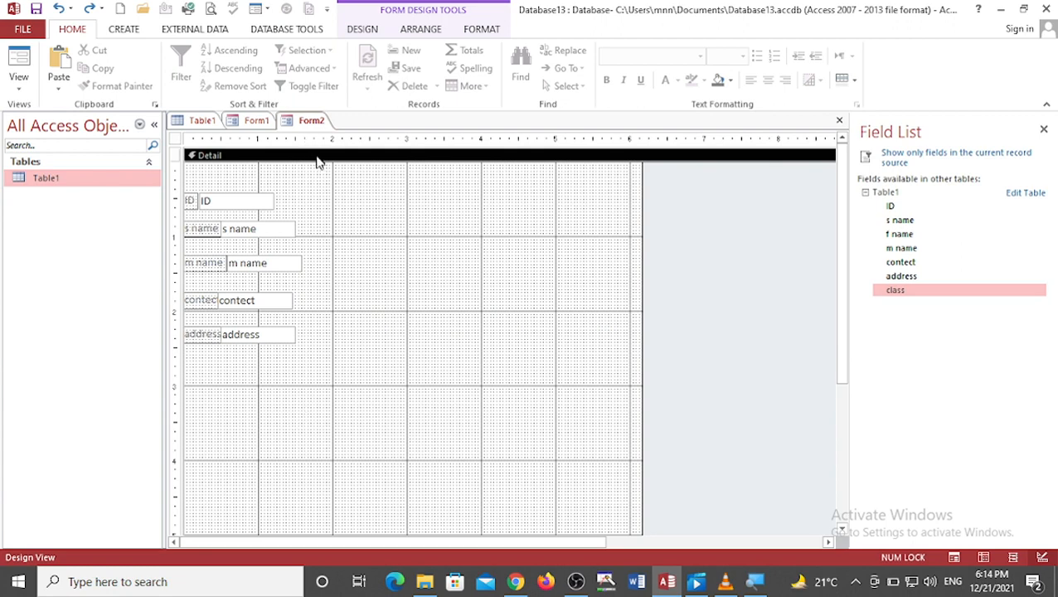
Step: Add a command button below the address field that goes to the first record, keeping the default picture and name
click(362, 29)
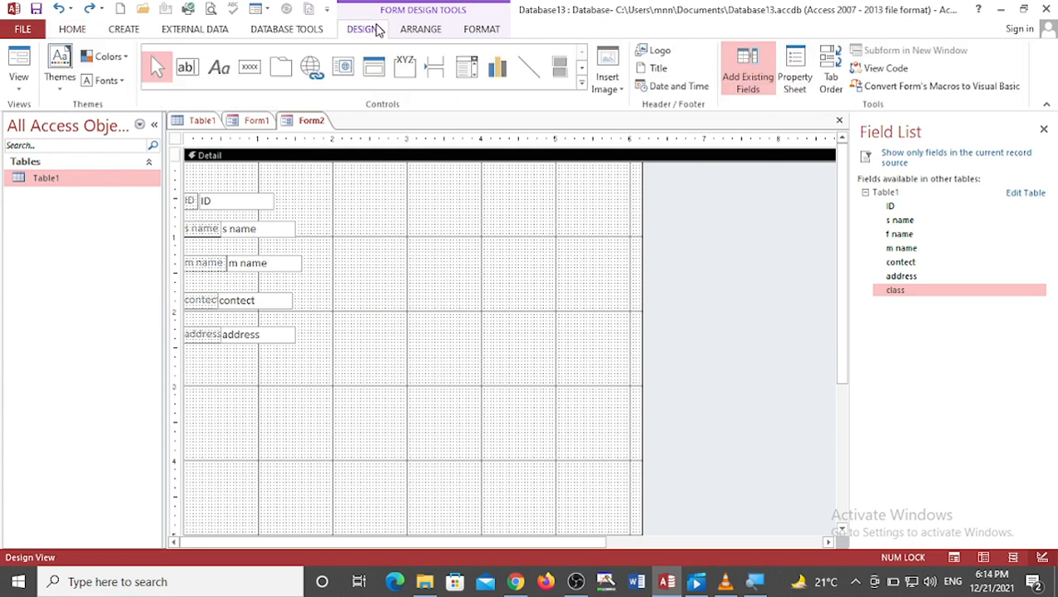
click(249, 66)
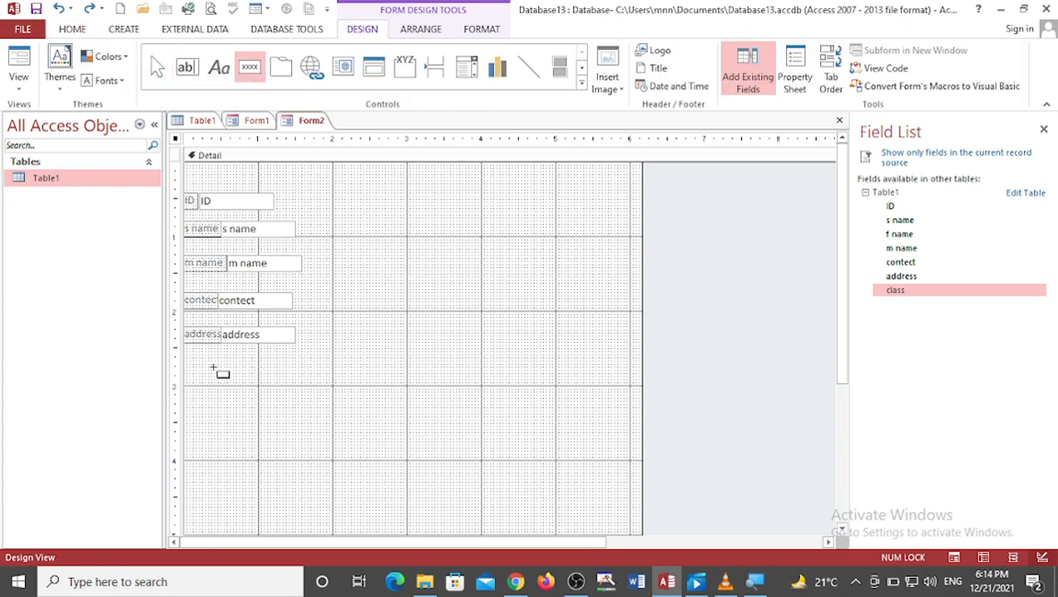
drag(212, 367, 268, 385)
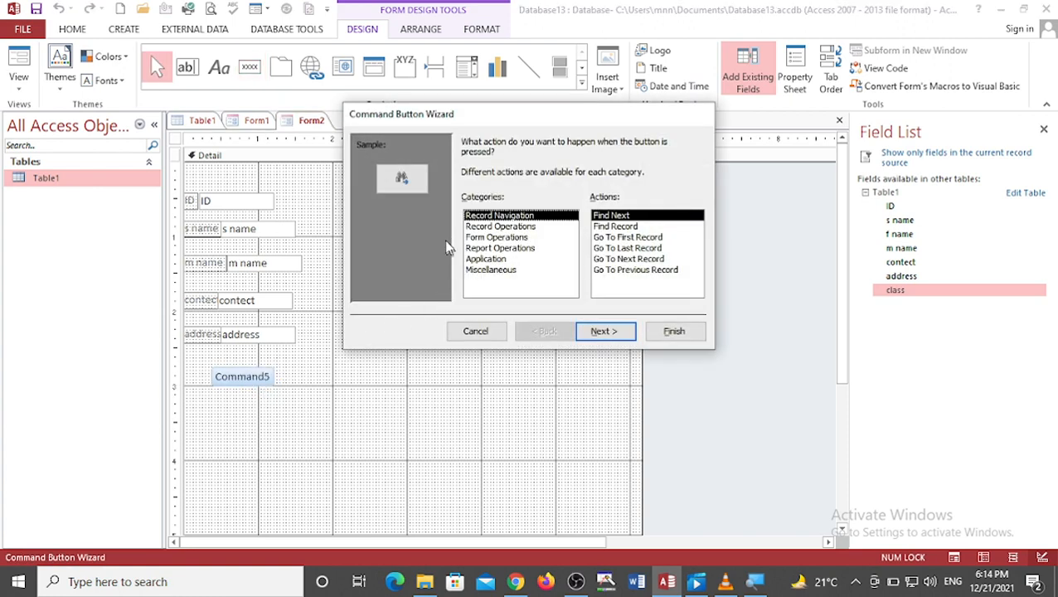
click(609, 238)
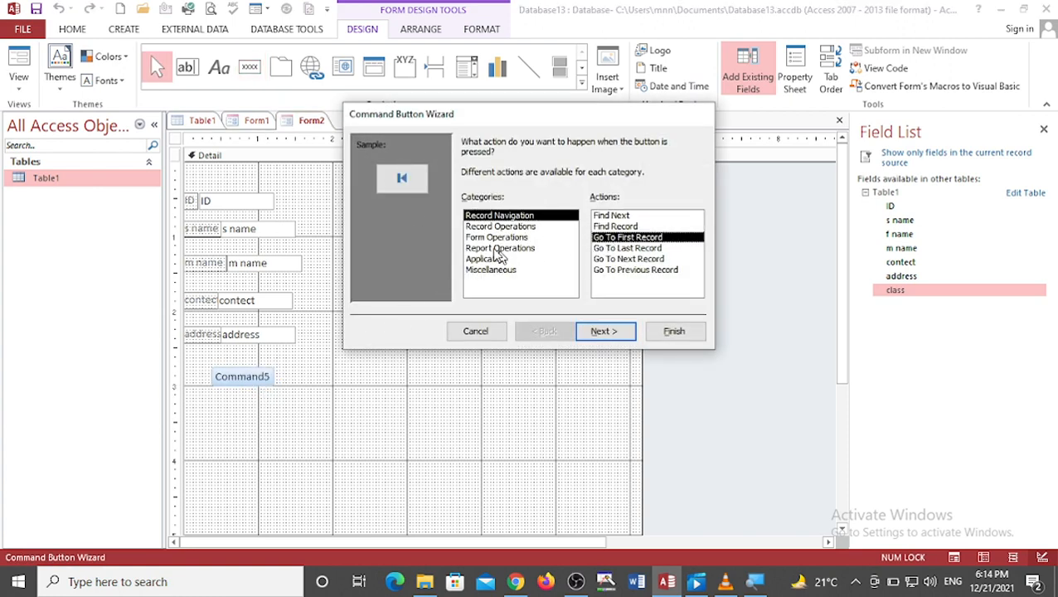
click(587, 332)
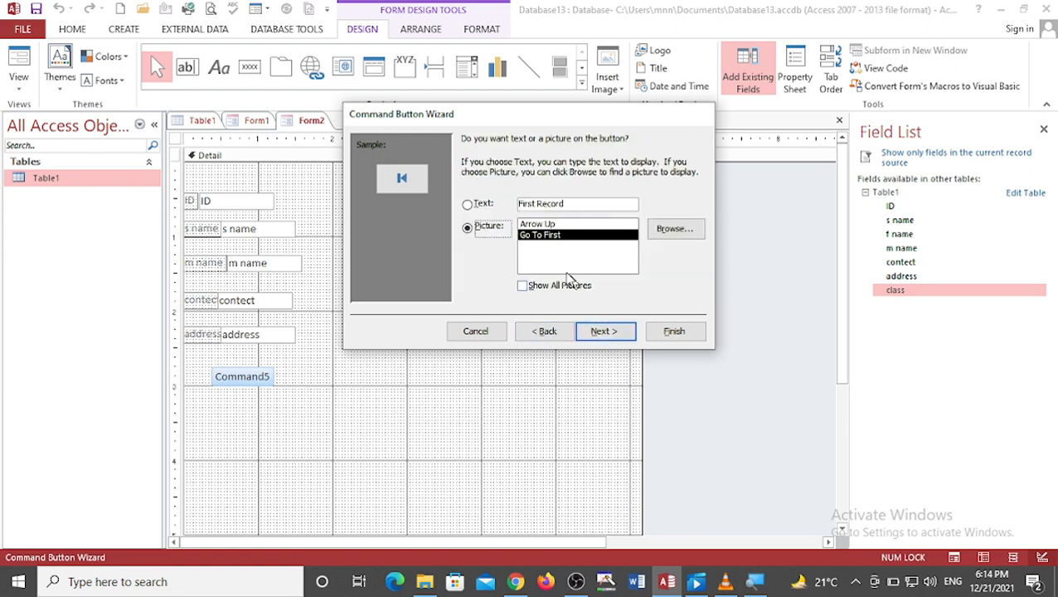
click(606, 332)
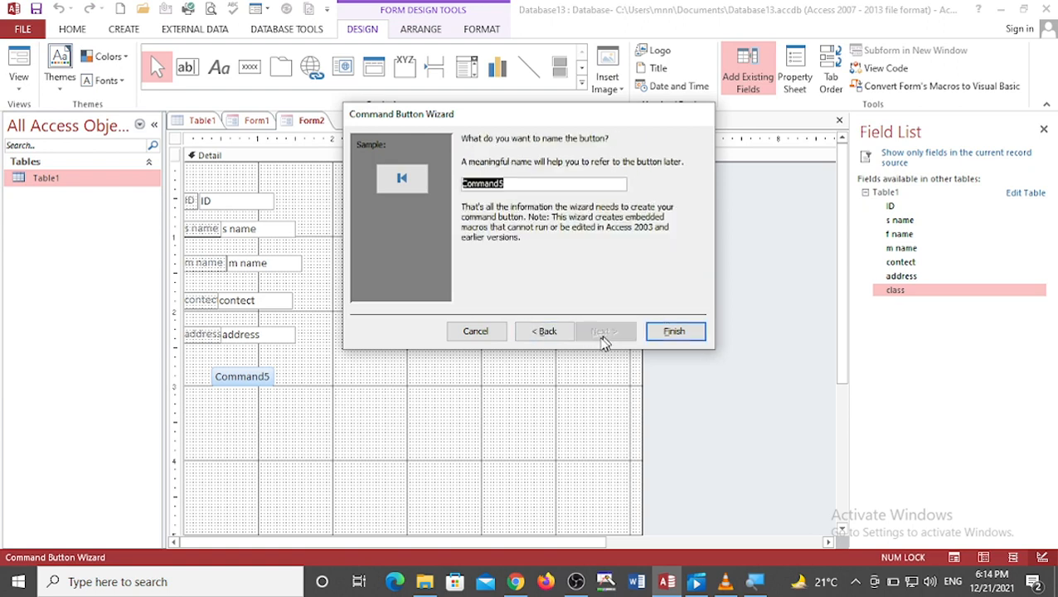
click(674, 331)
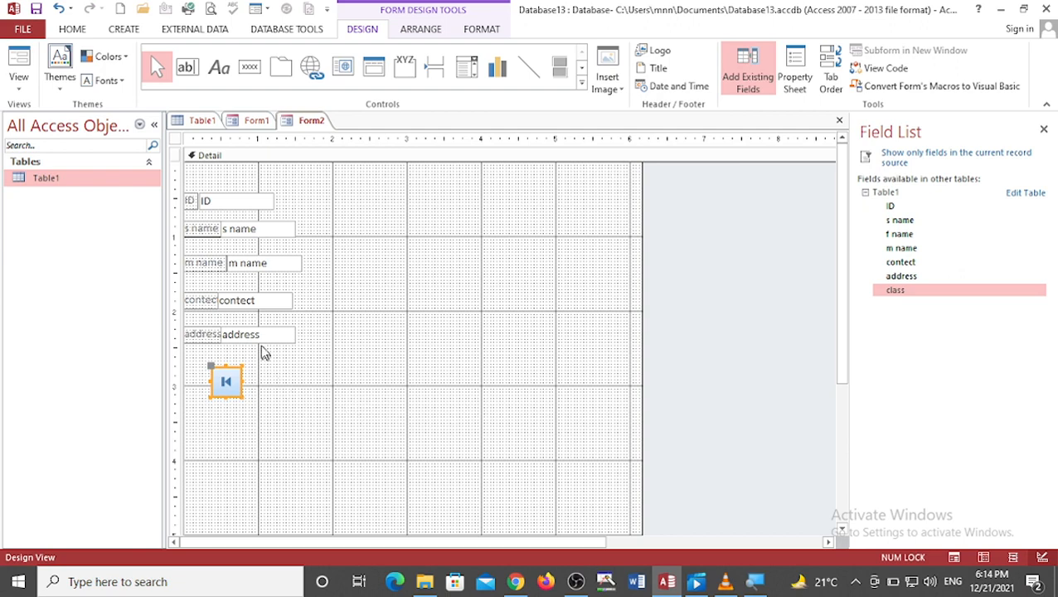
Step: Add a command button beside the first-record button that goes to the last record, keeping the default picture and name
click(250, 66)
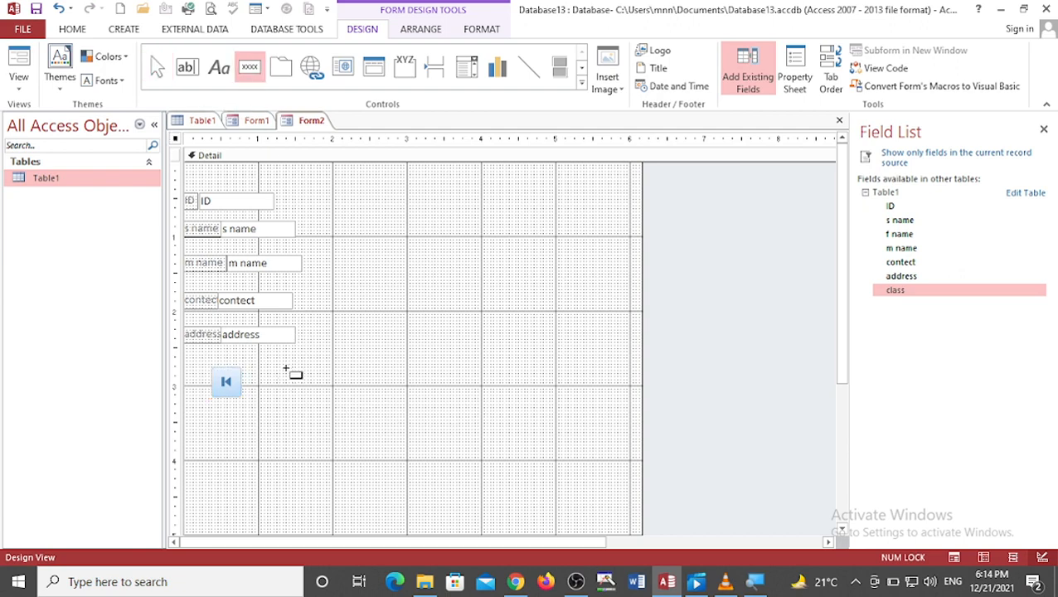
drag(245, 369, 272, 395)
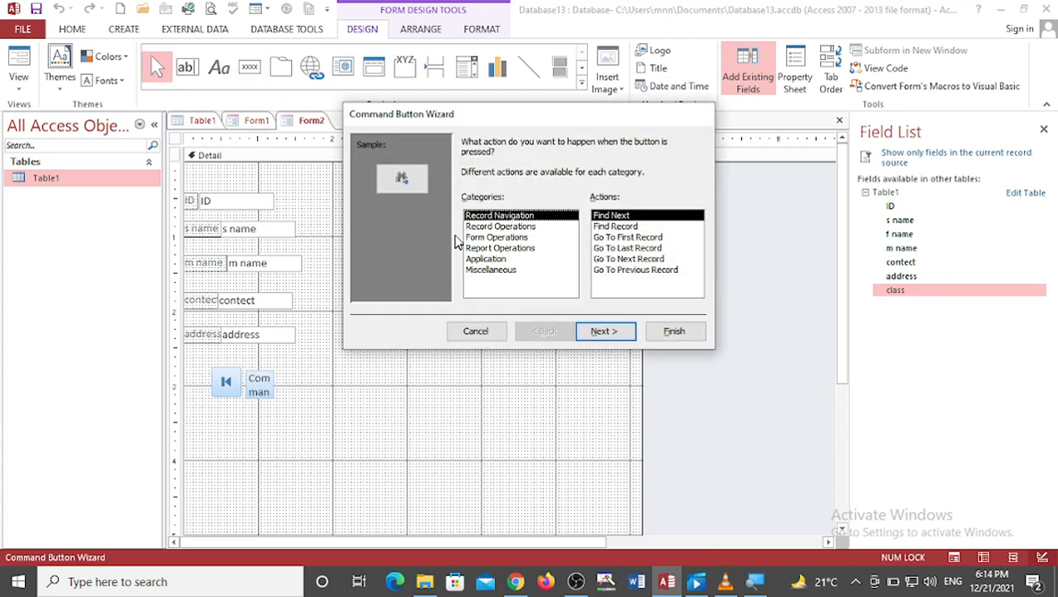
click(618, 248)
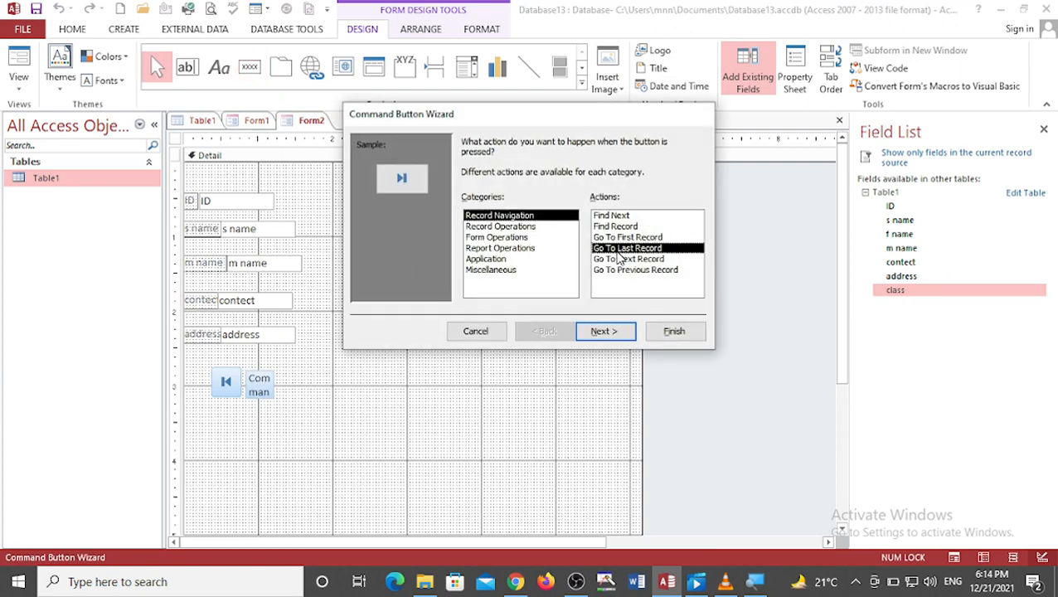
click(605, 334)
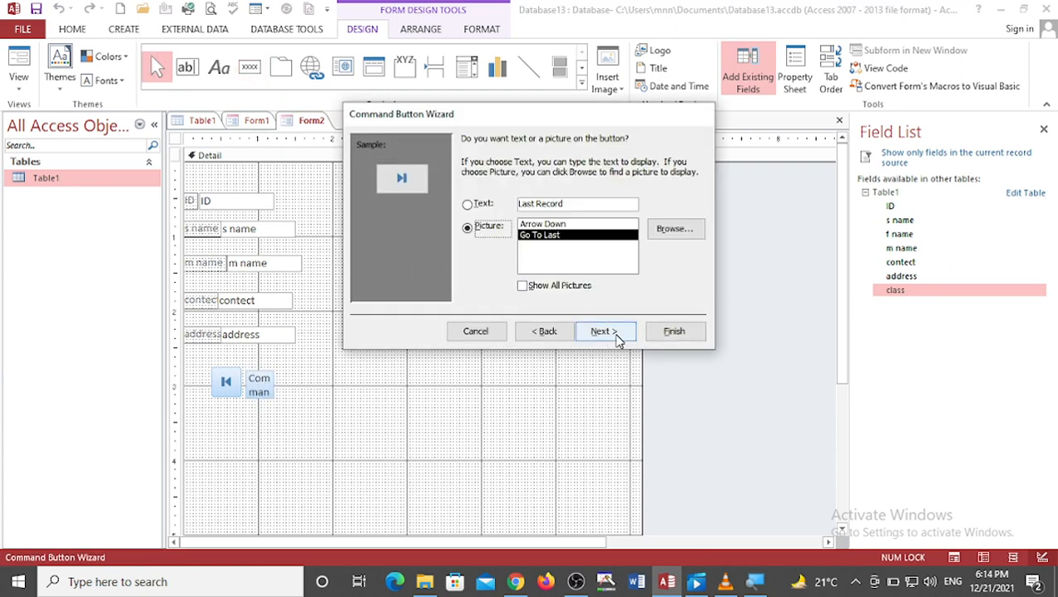
click(617, 333)
click(653, 334)
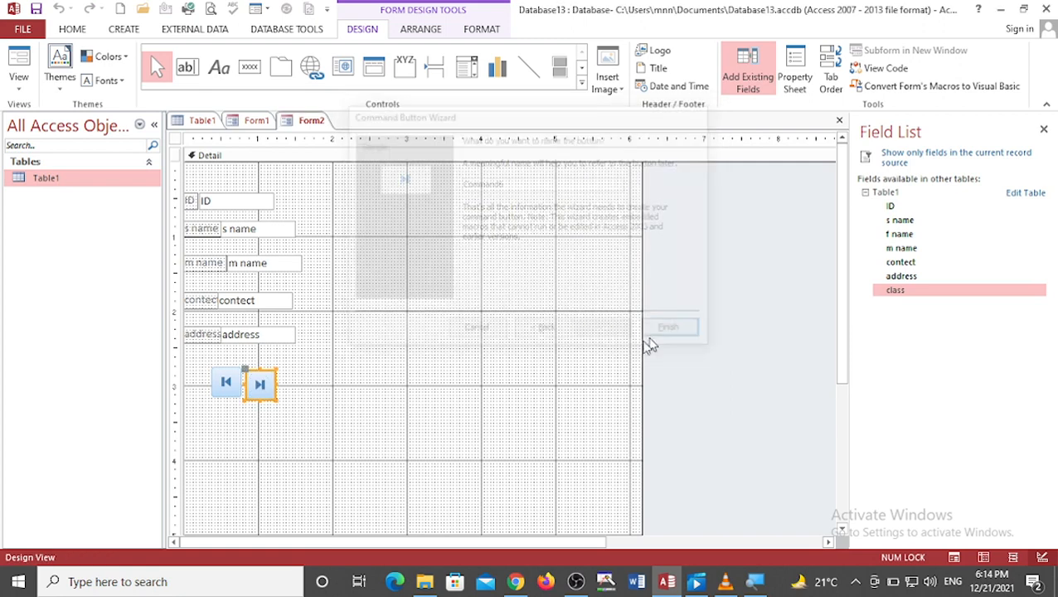
click(308, 401)
click(259, 383)
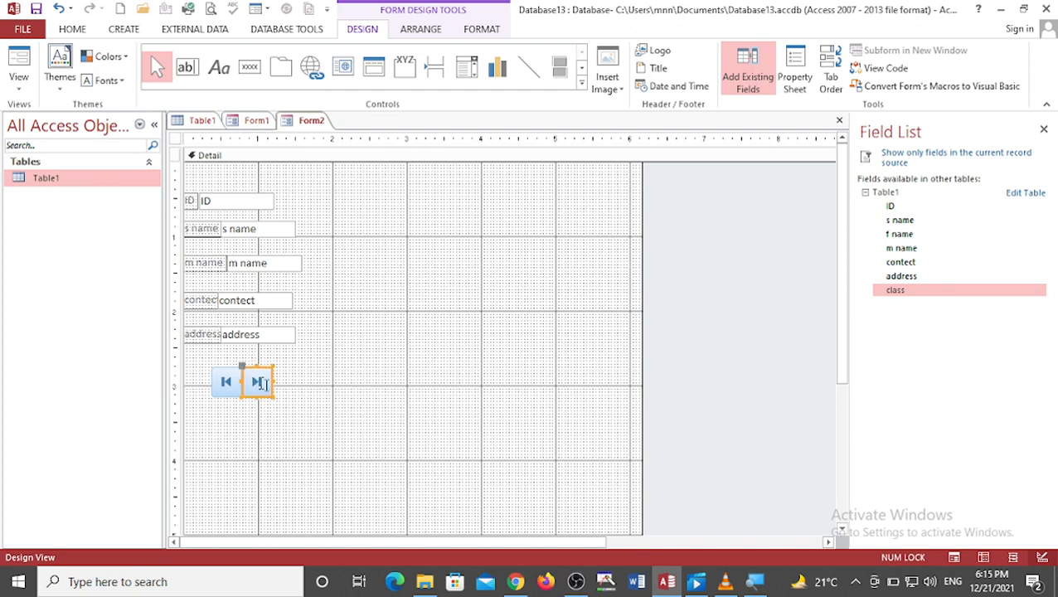
click(287, 391)
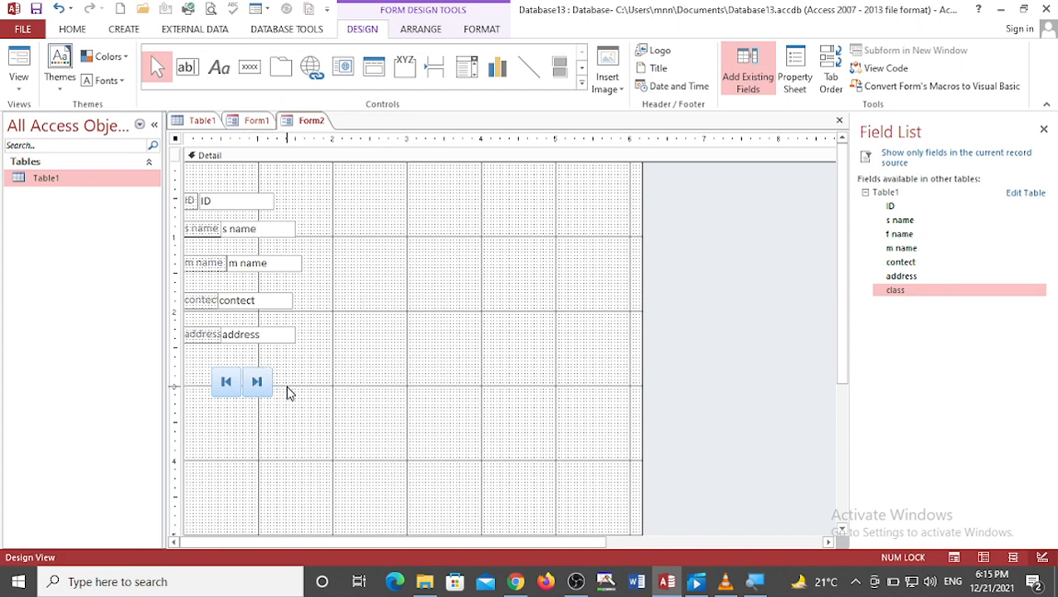
Step: Add a command button that adds a new record, showing the text Add Record instead of a picture
click(250, 66)
drag(289, 375, 349, 395)
click(491, 228)
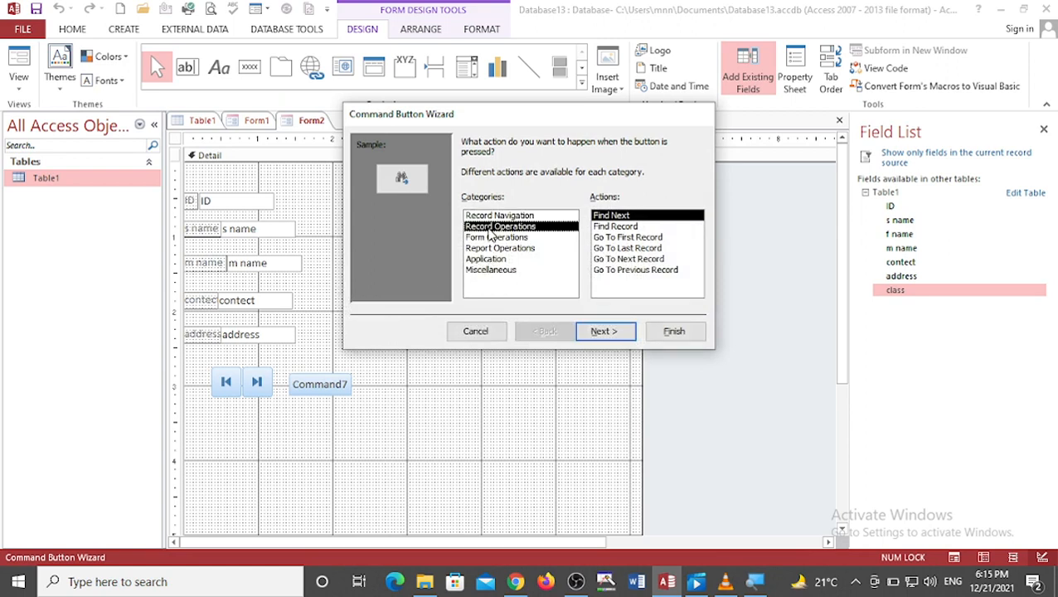
click(613, 329)
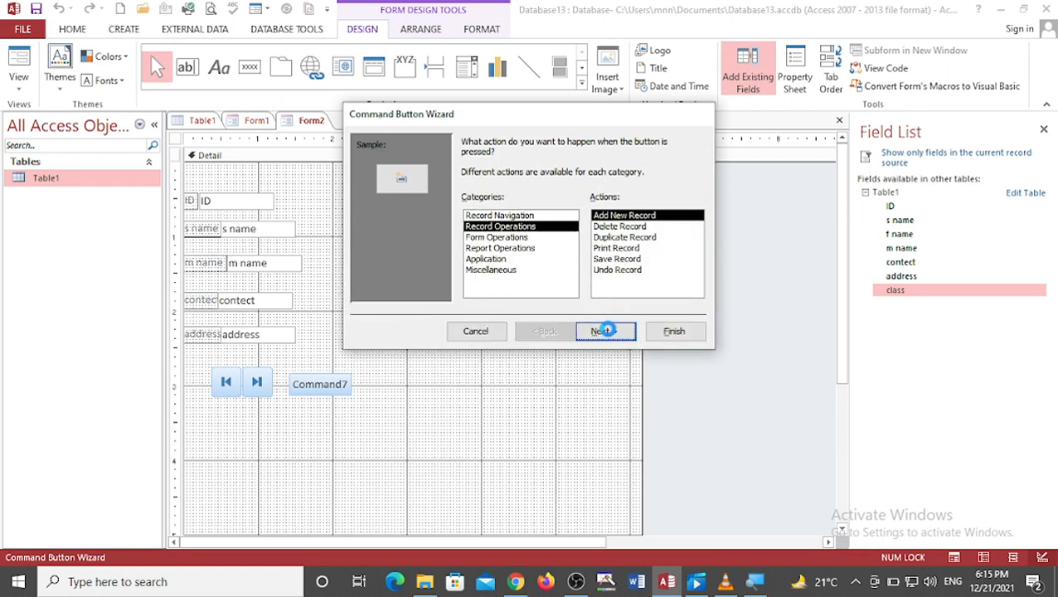
click(469, 205)
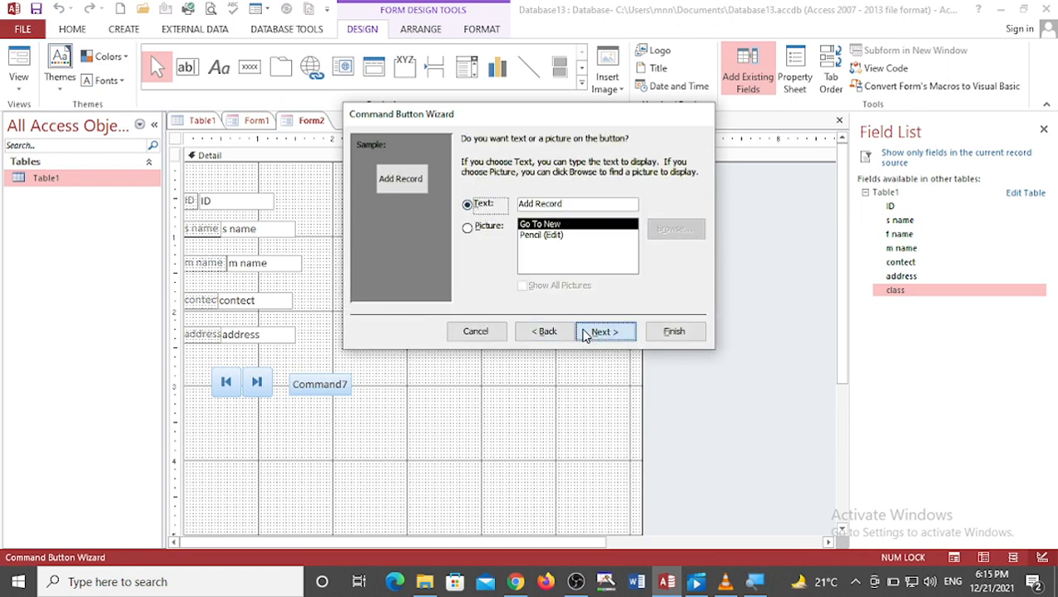
click(587, 331)
click(671, 331)
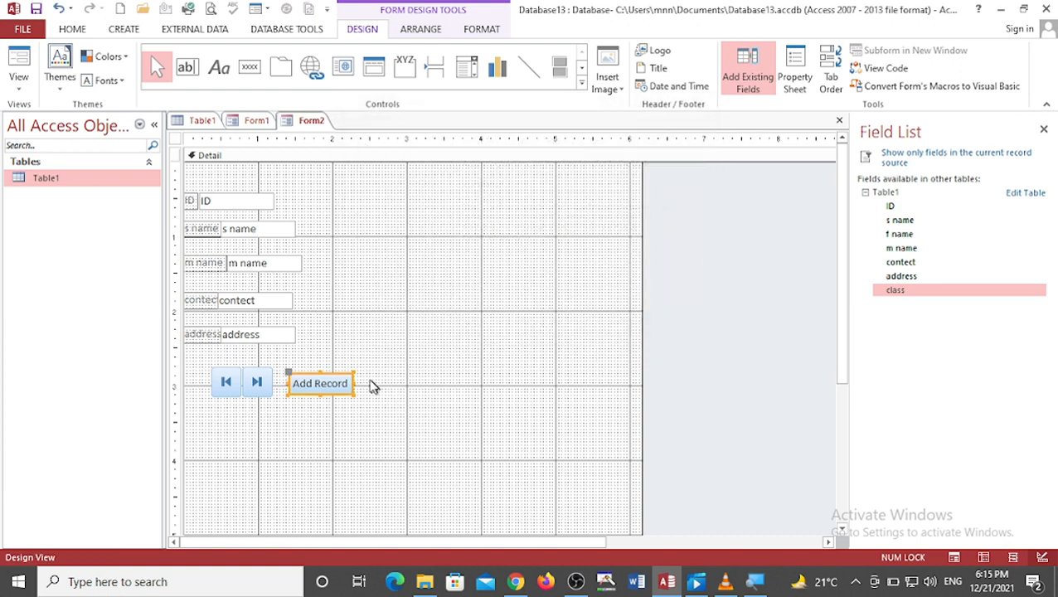
Step: Add a command button that deletes the current record, showing the text Delete Record
click(250, 67)
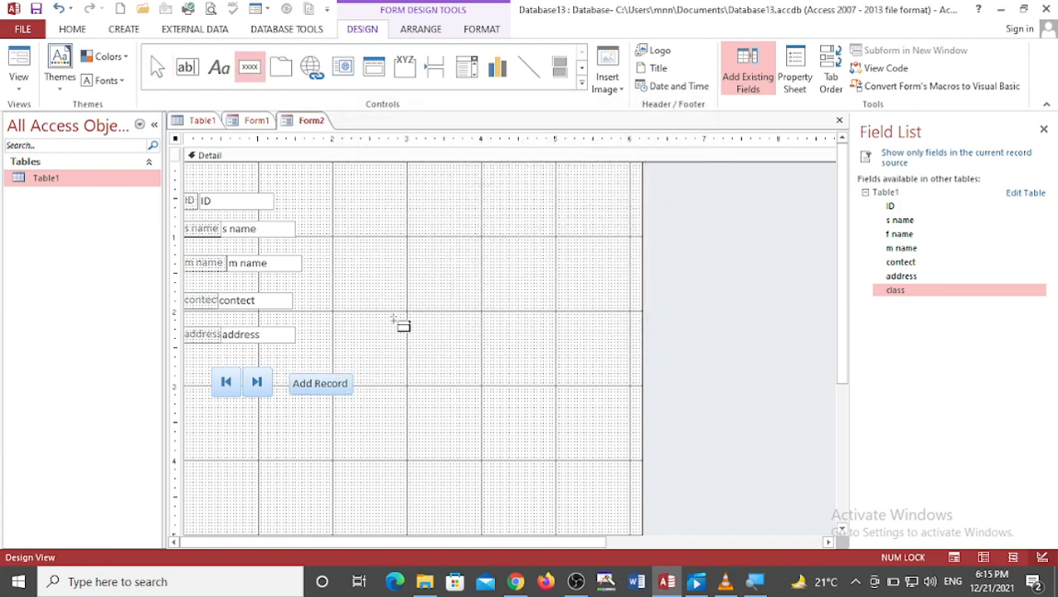
drag(370, 384, 433, 407)
click(496, 227)
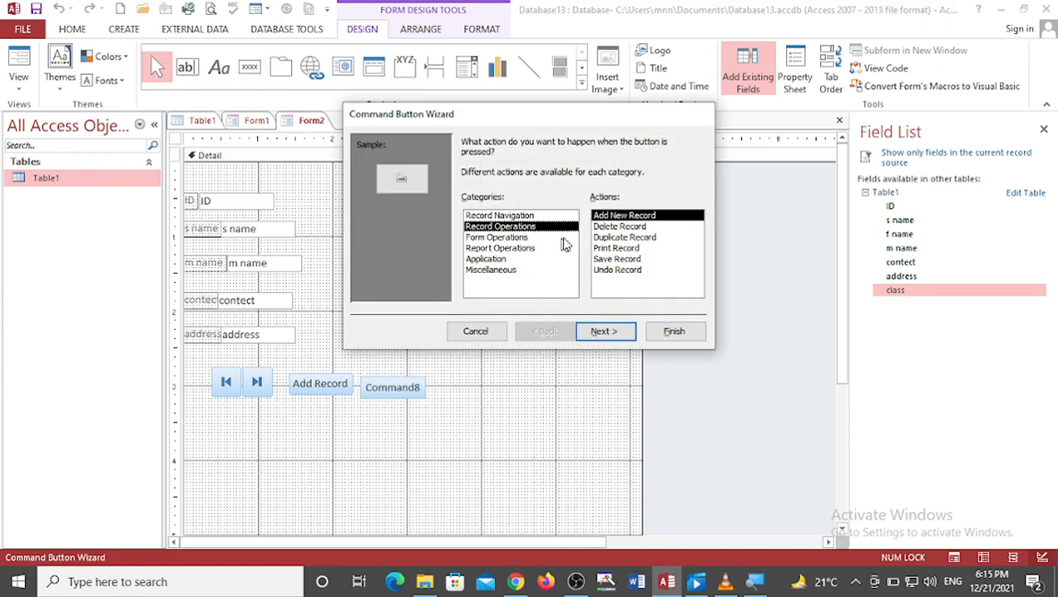
click(595, 228)
click(599, 332)
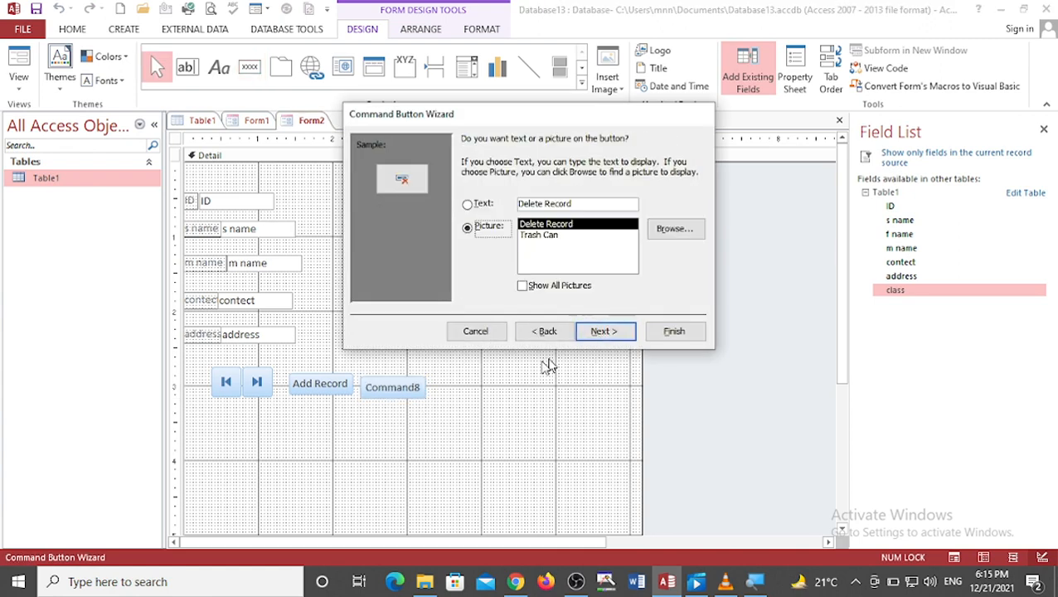
click(483, 205)
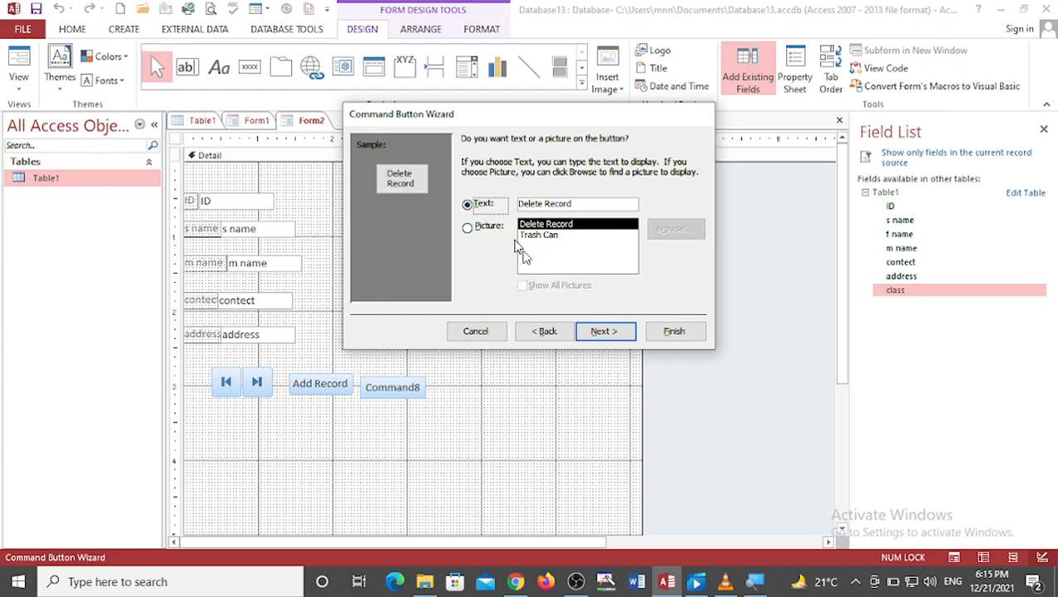
click(605, 331)
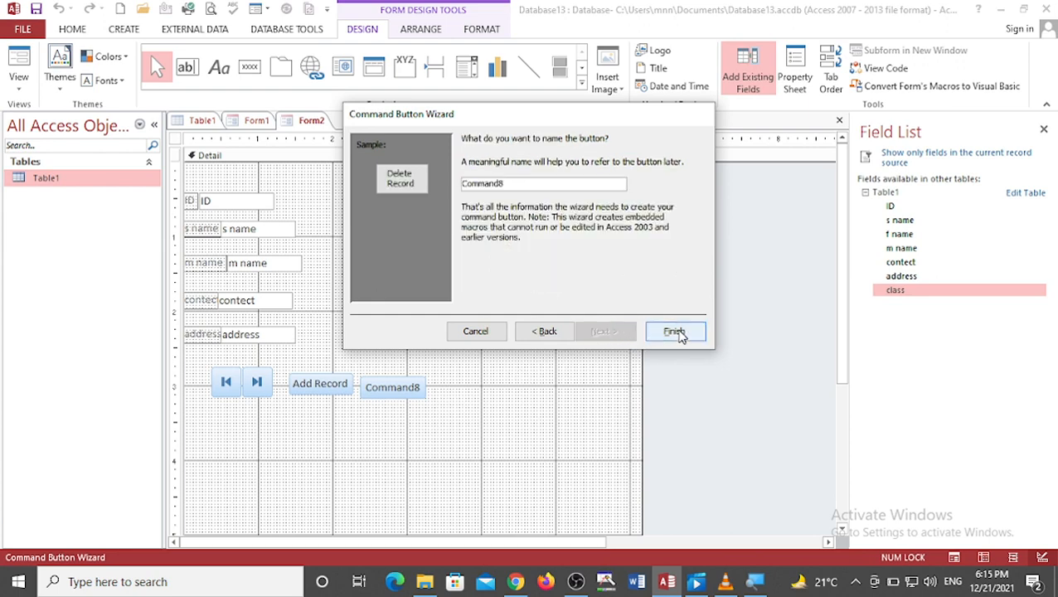
click(674, 332)
click(448, 317)
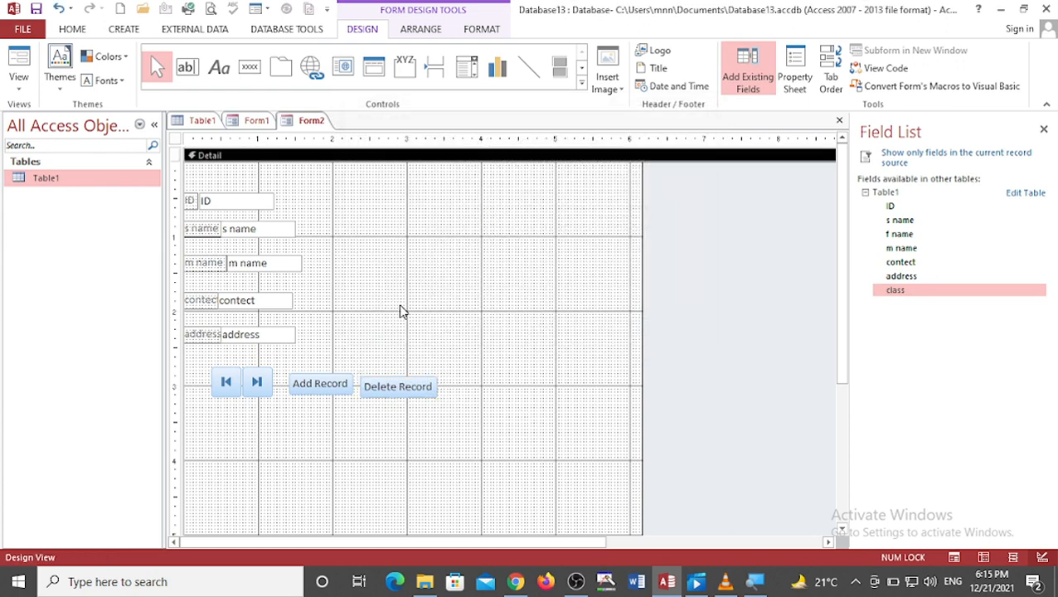
Step: Add a command button below the navigation buttons that prints the record, keeping the default picture
click(249, 67)
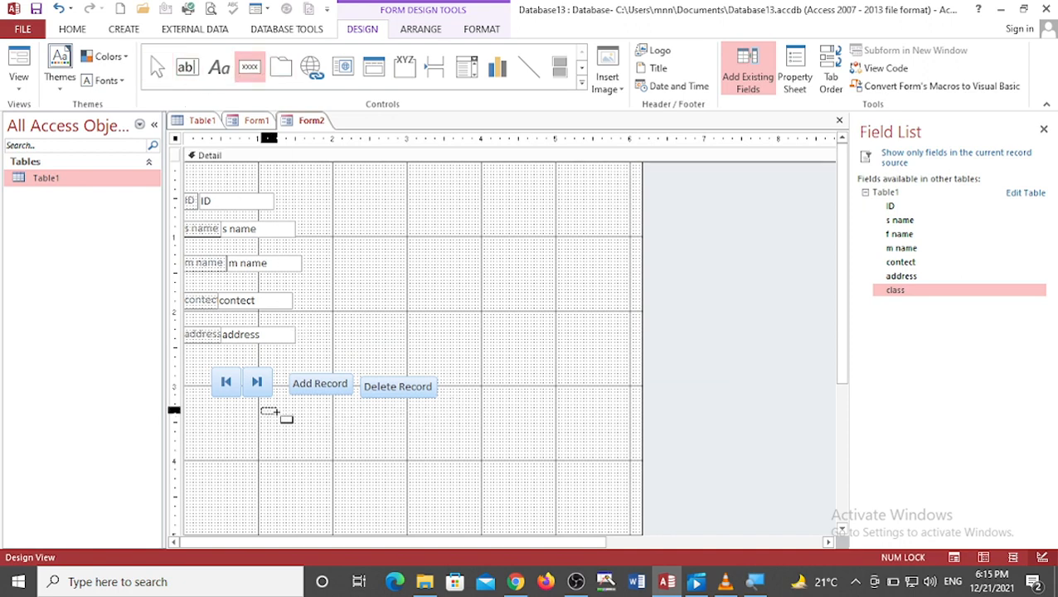
drag(261, 408, 345, 429)
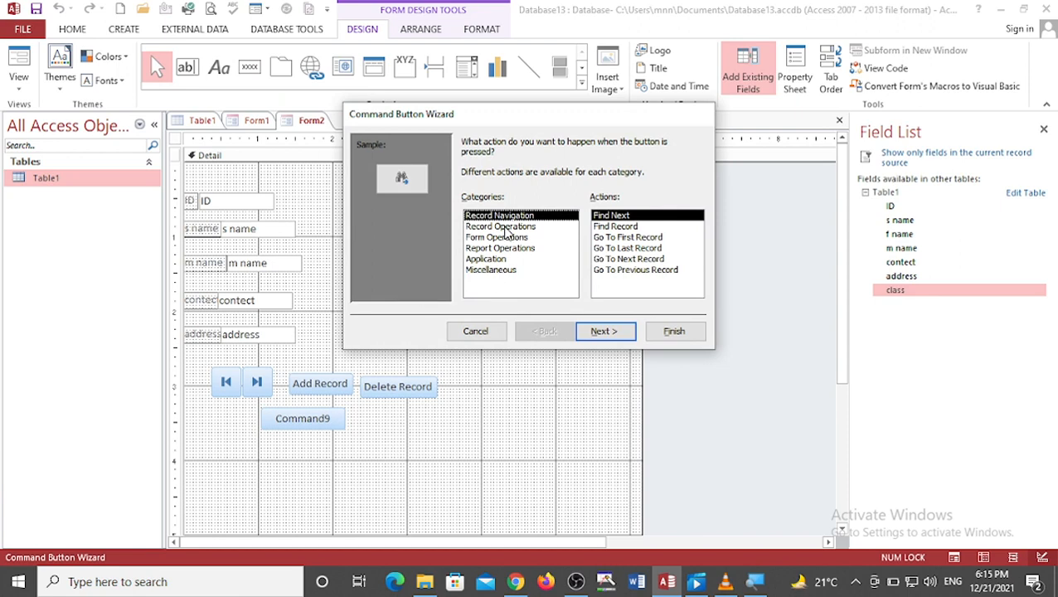
click(502, 227)
click(602, 249)
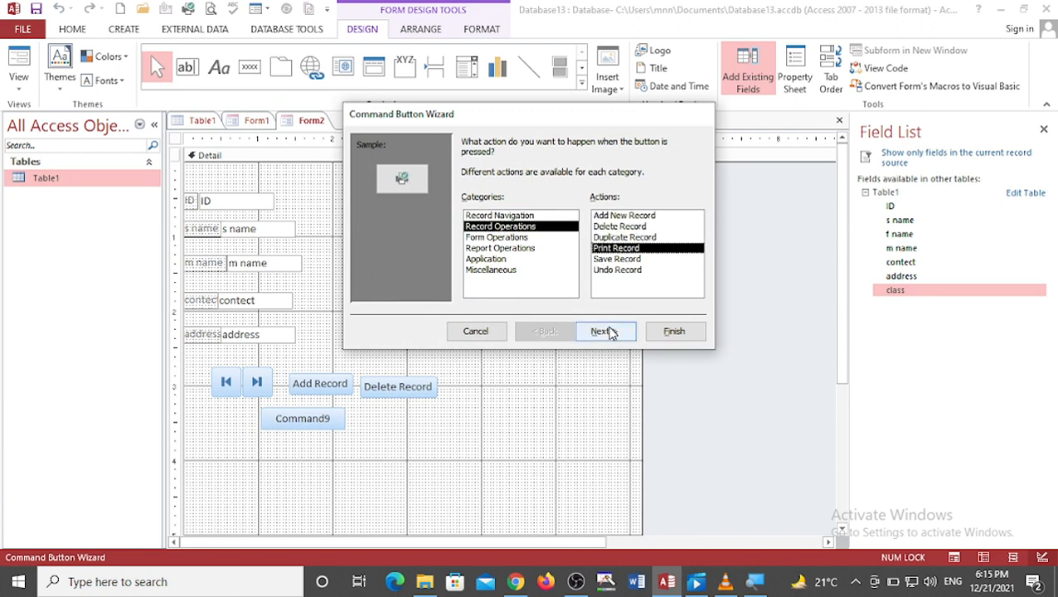
click(609, 331)
click(616, 331)
click(668, 331)
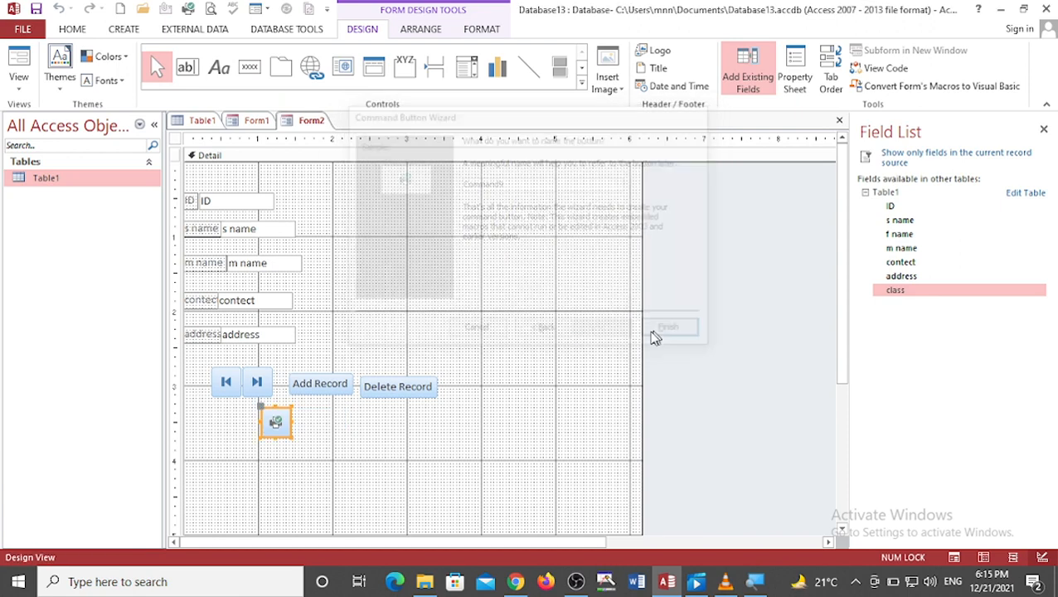
click(321, 428)
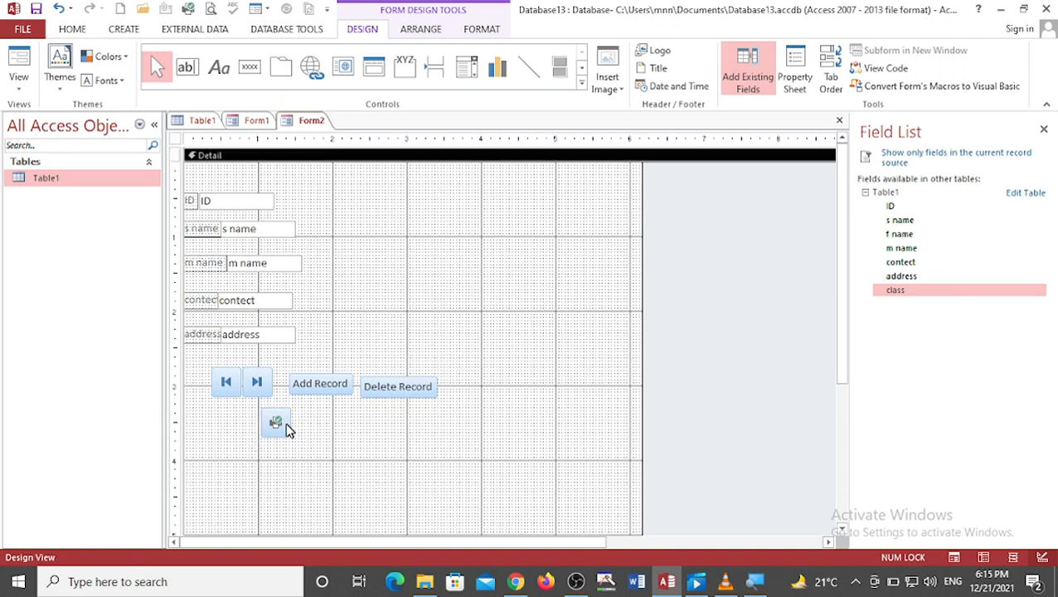
click(284, 423)
Step: Open the print button's property sheet, then return to the field list
right_click(284, 424)
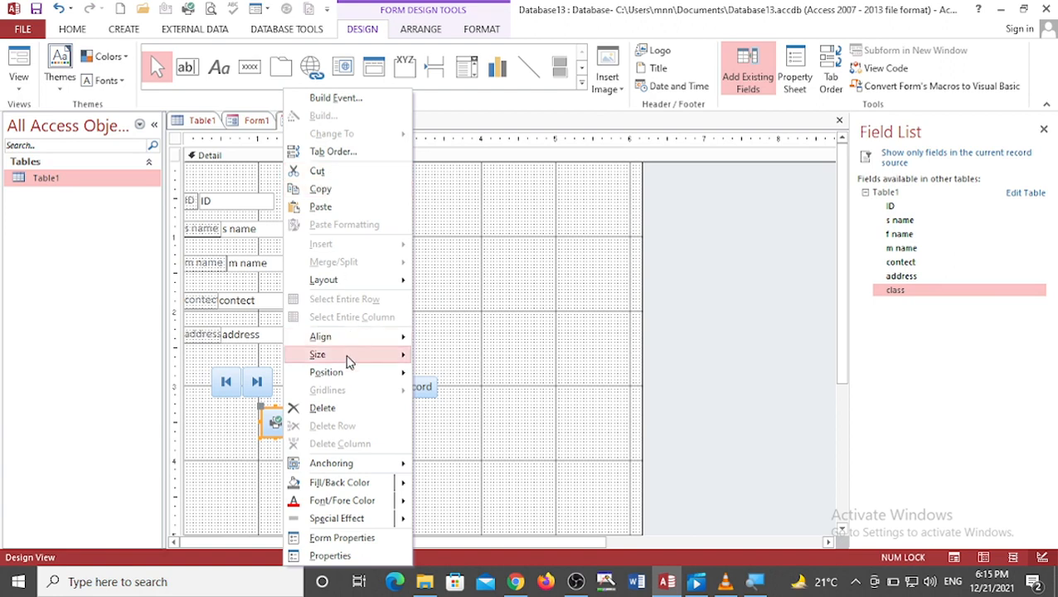
click(338, 558)
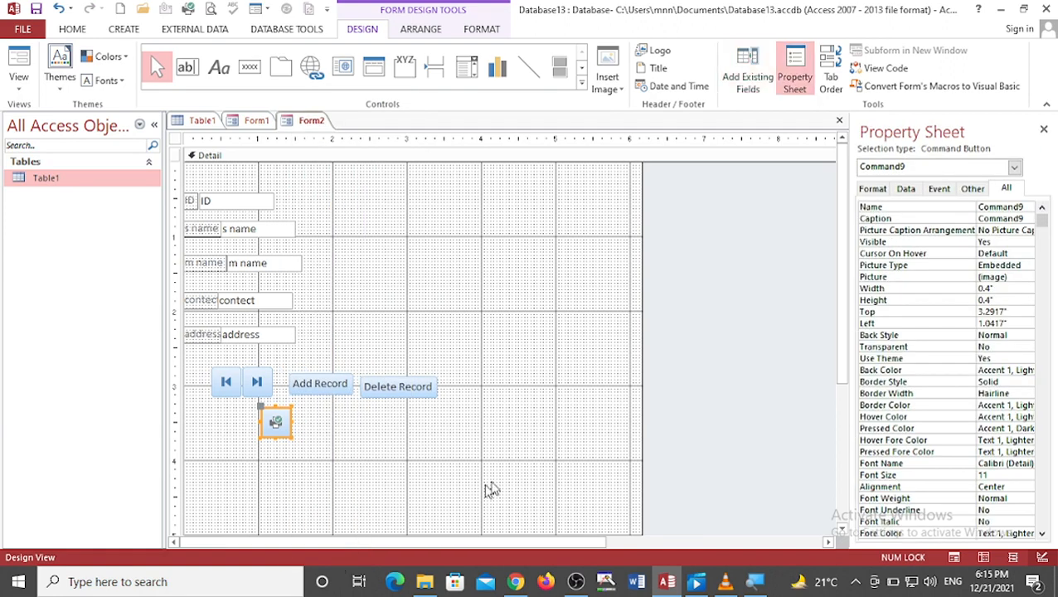
click(750, 78)
click(458, 234)
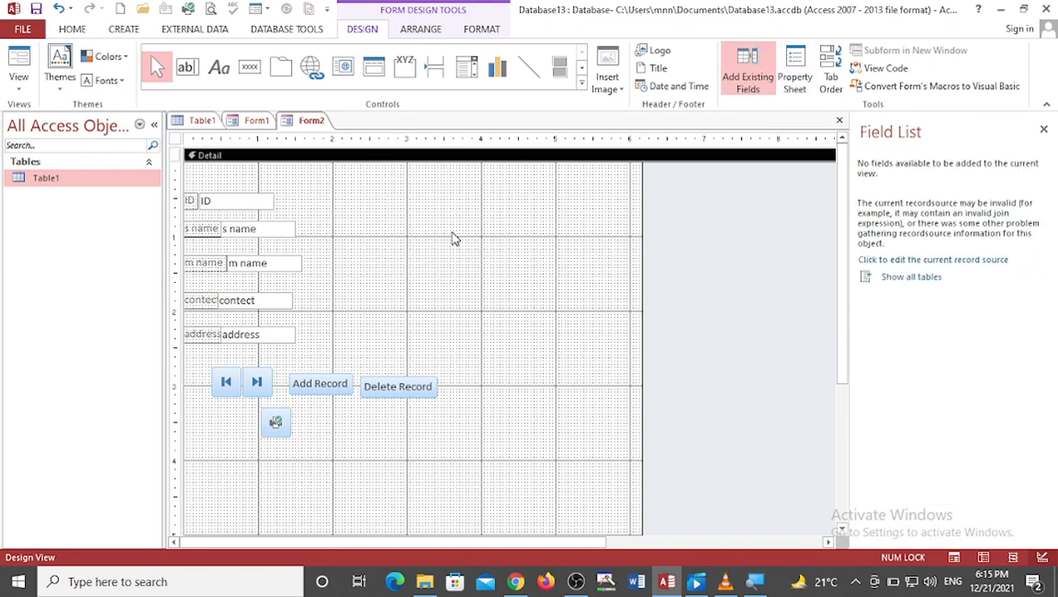
Step: Save the form under the name Form2
key(ctrl+s)
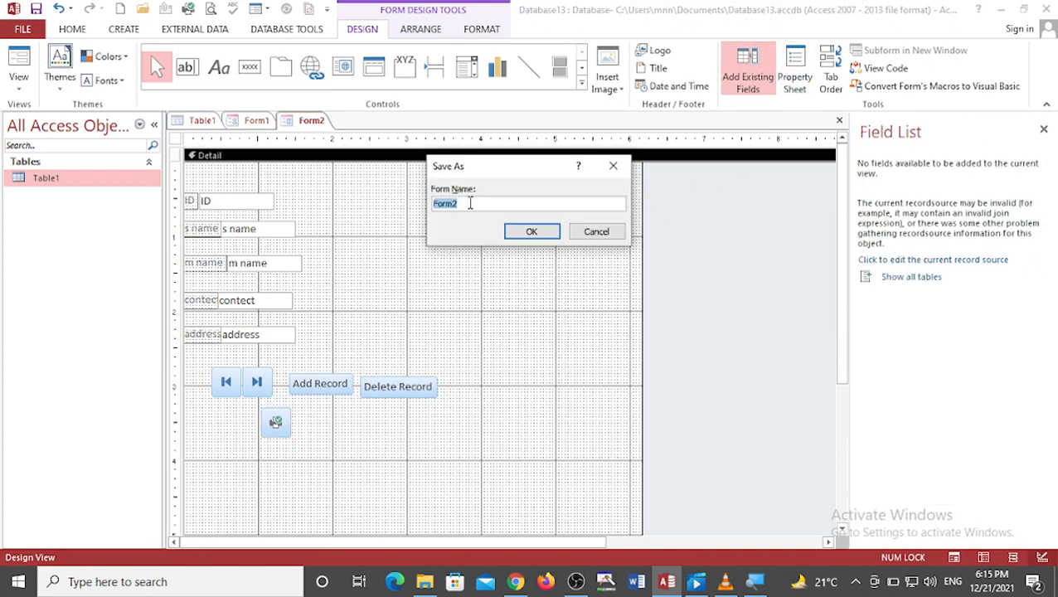
click(519, 233)
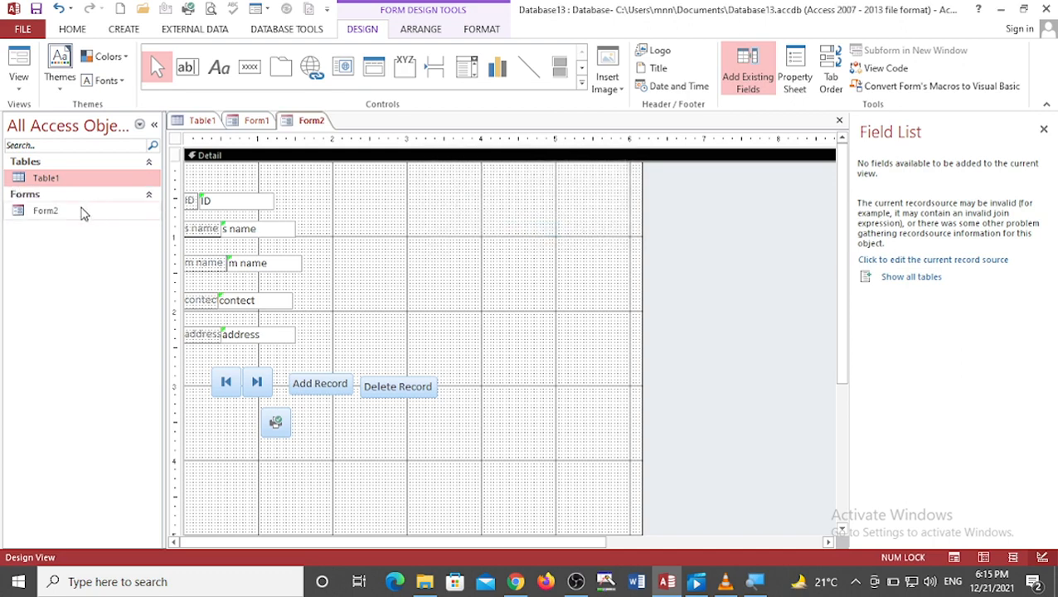
Step: Try to open Form2 from the navigation pane, normally and in Layout View
click(82, 212)
right_click(82, 213)
click(104, 217)
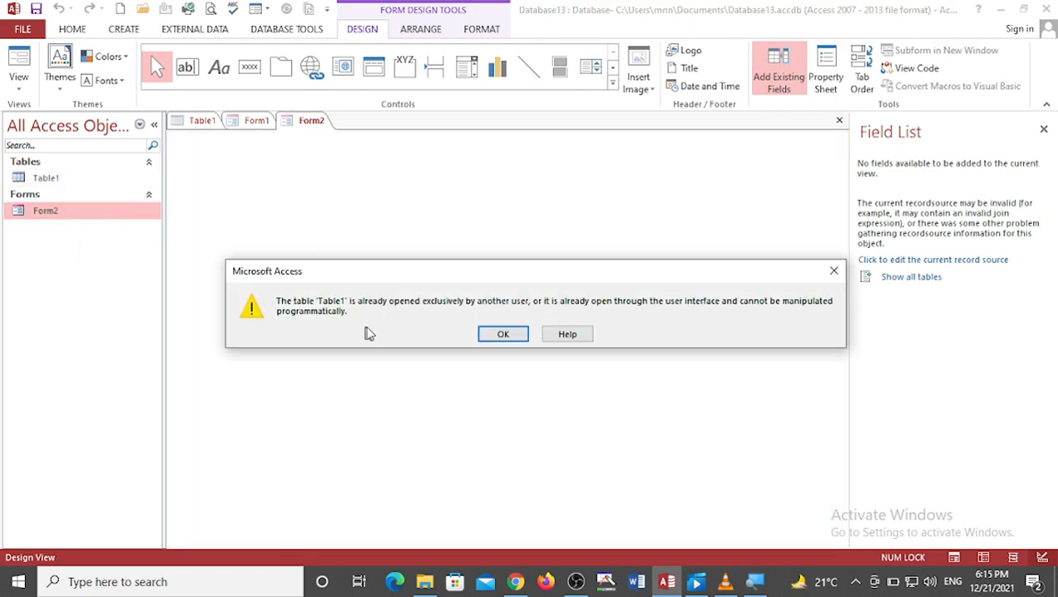
click(489, 336)
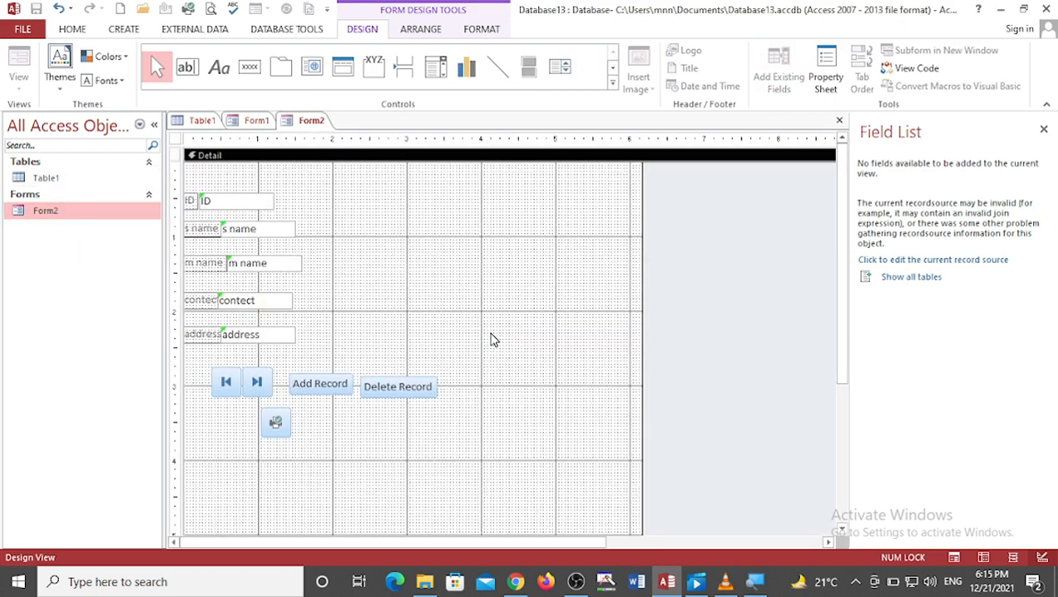
right_click(136, 220)
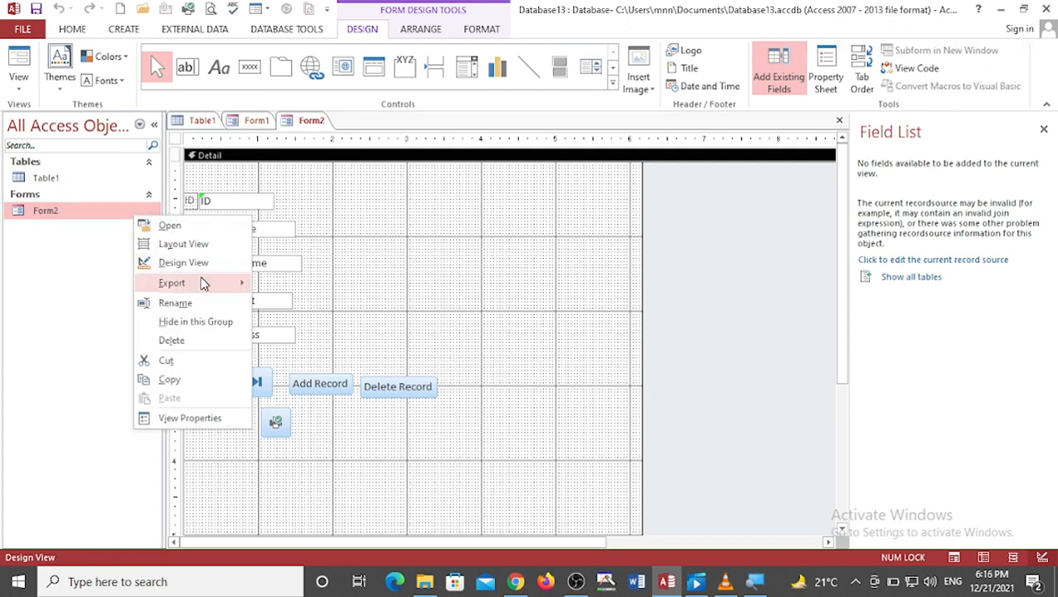
click(186, 258)
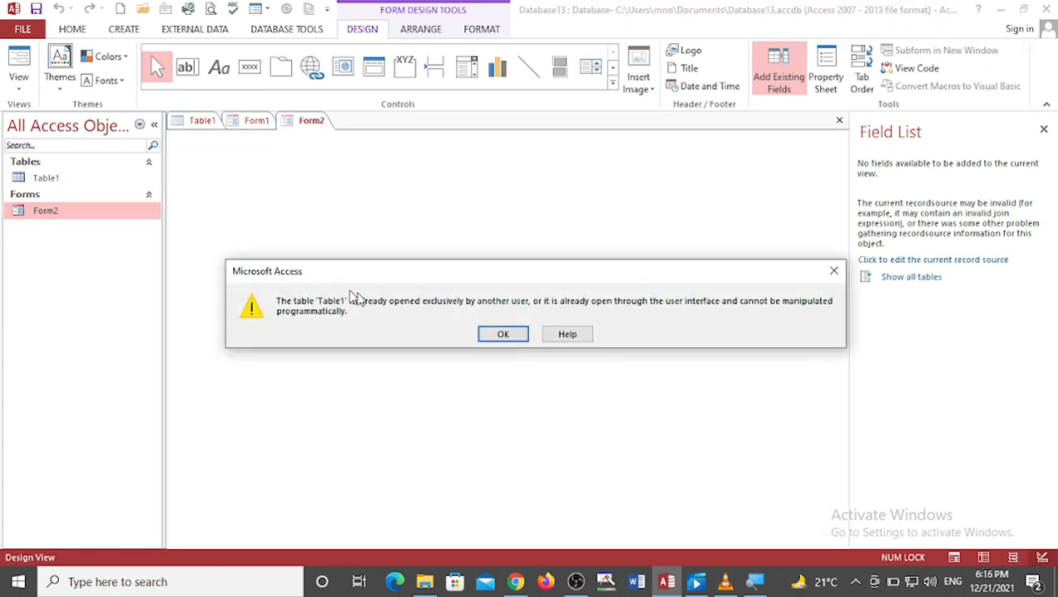
click(503, 336)
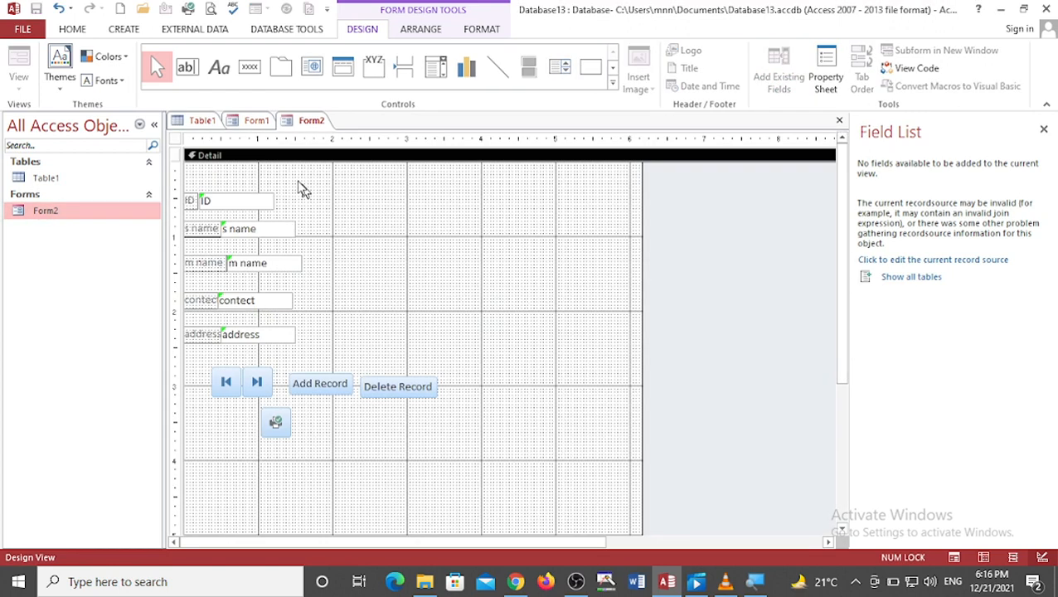
Step: Close Form1, saving its design under the name Form1, and select it in the navigation pane
click(262, 122)
right_click(262, 122)
click(286, 151)
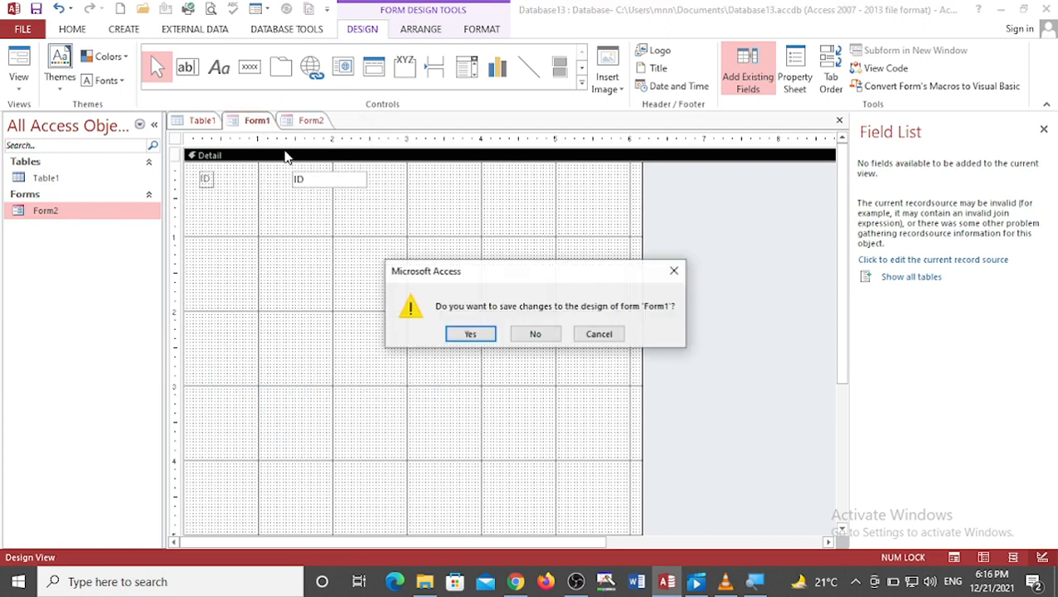
click(470, 333)
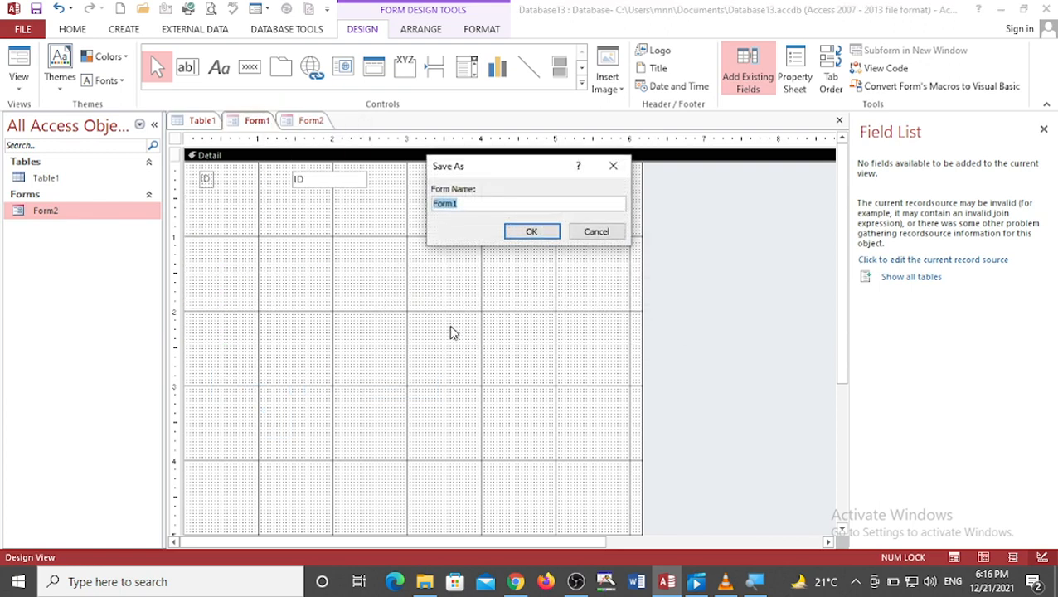
click(524, 236)
click(75, 215)
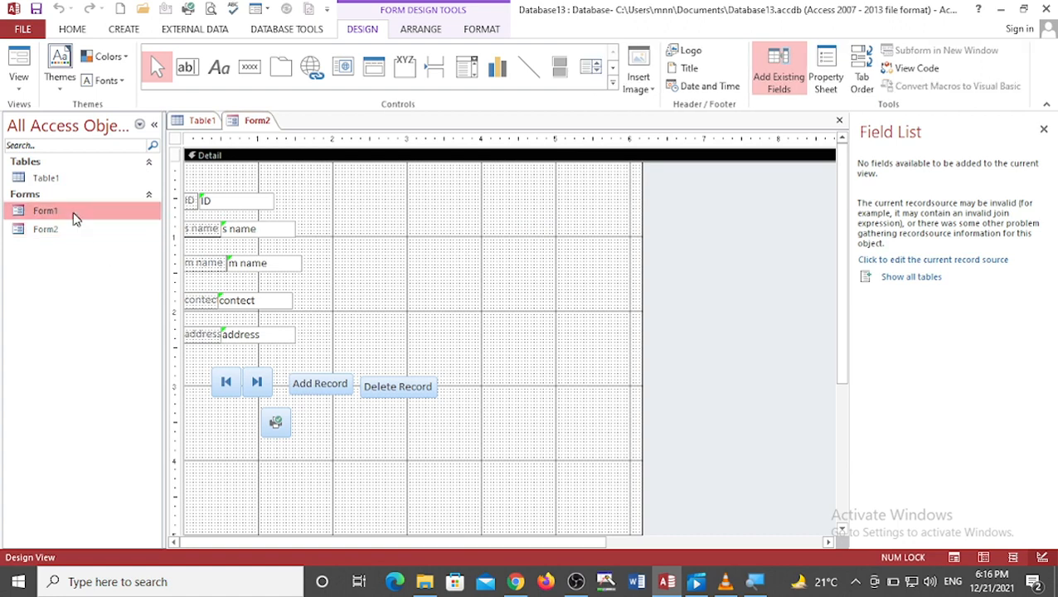
Step: Try to open Form1 from the navigation pane
right_click(75, 217)
click(98, 231)
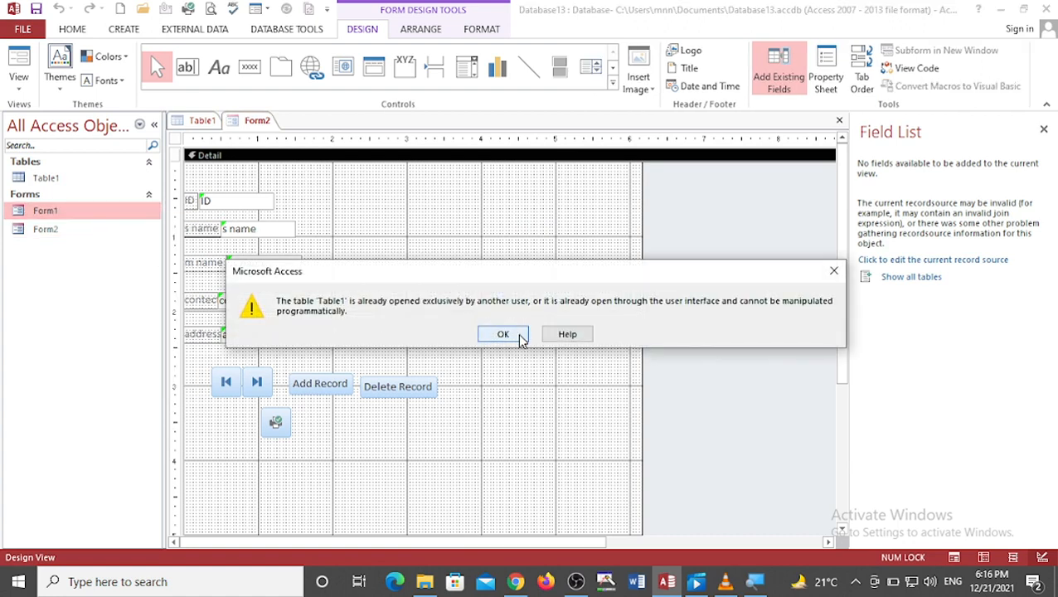
click(519, 338)
Step: Try to open Form2 from the navigation pane in Layout View and normally
click(35, 225)
right_click(35, 226)
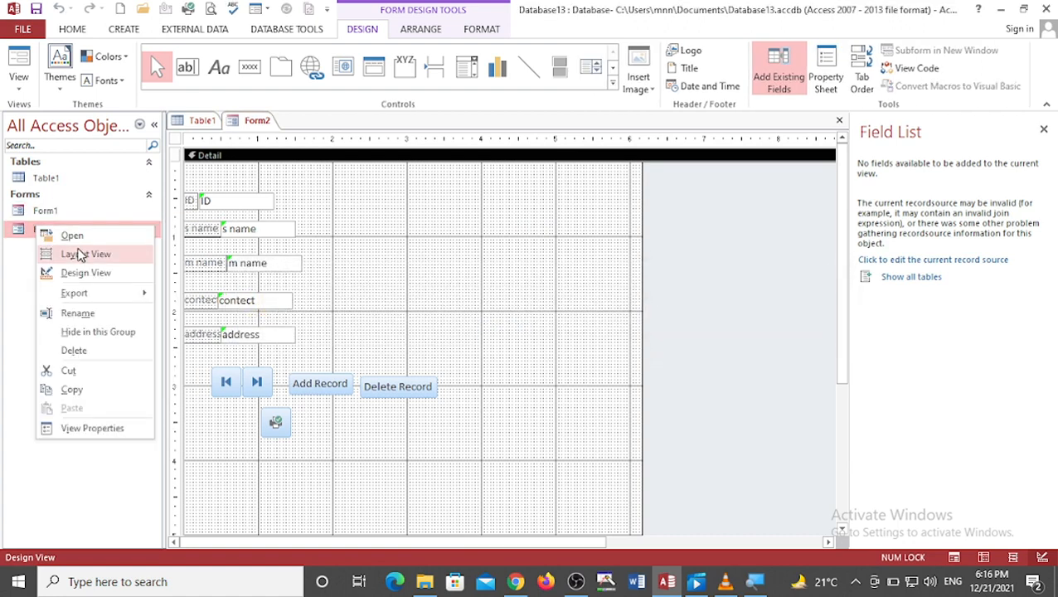
click(79, 252)
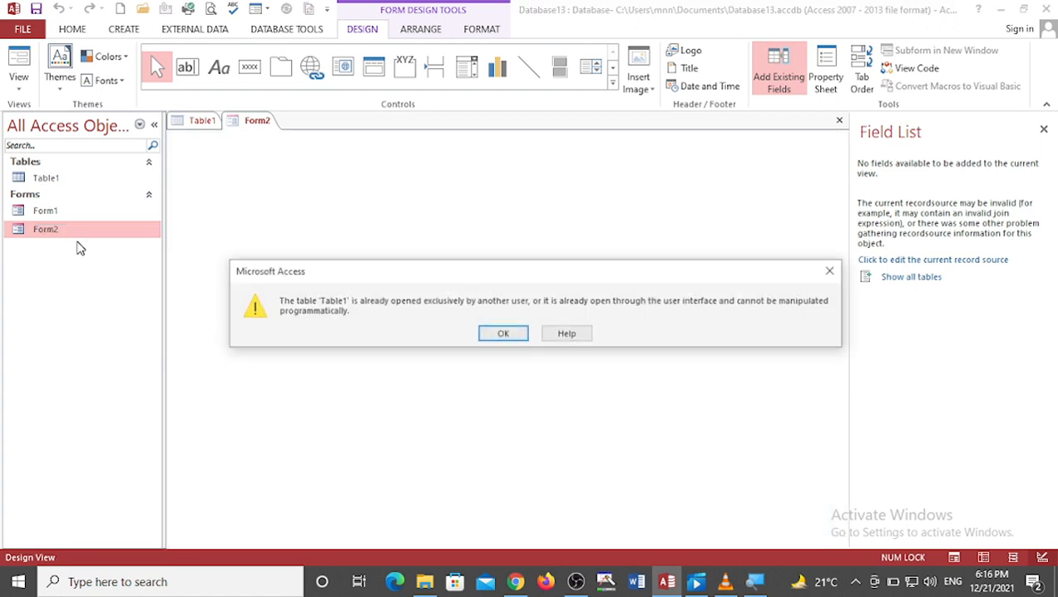
click(503, 334)
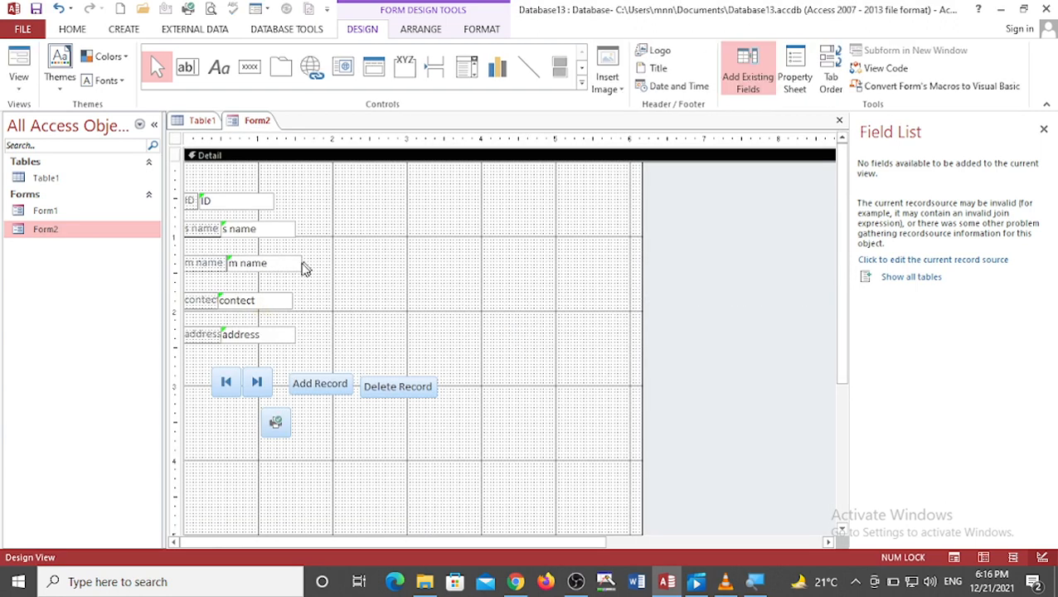
right_click(157, 233)
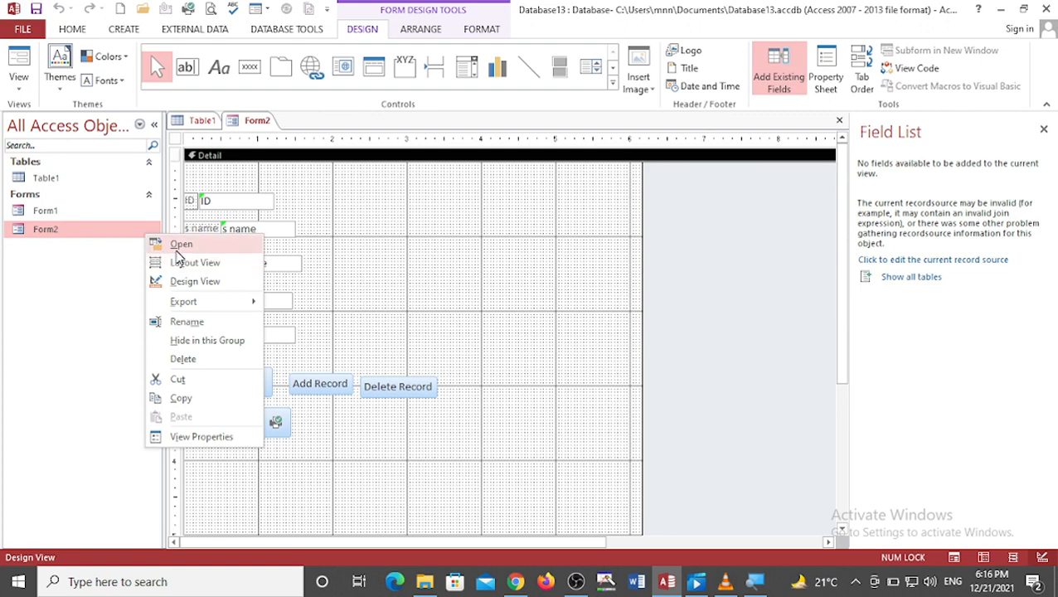
click(171, 244)
click(500, 336)
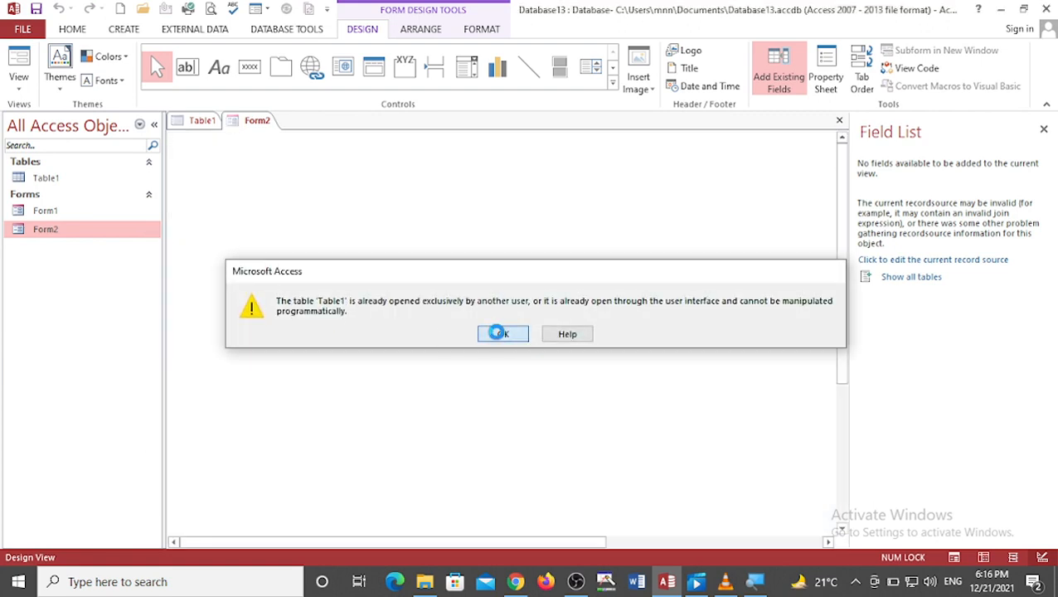
Step: Hide the field list and switch between the Table1 and Form2 tabs
click(747, 81)
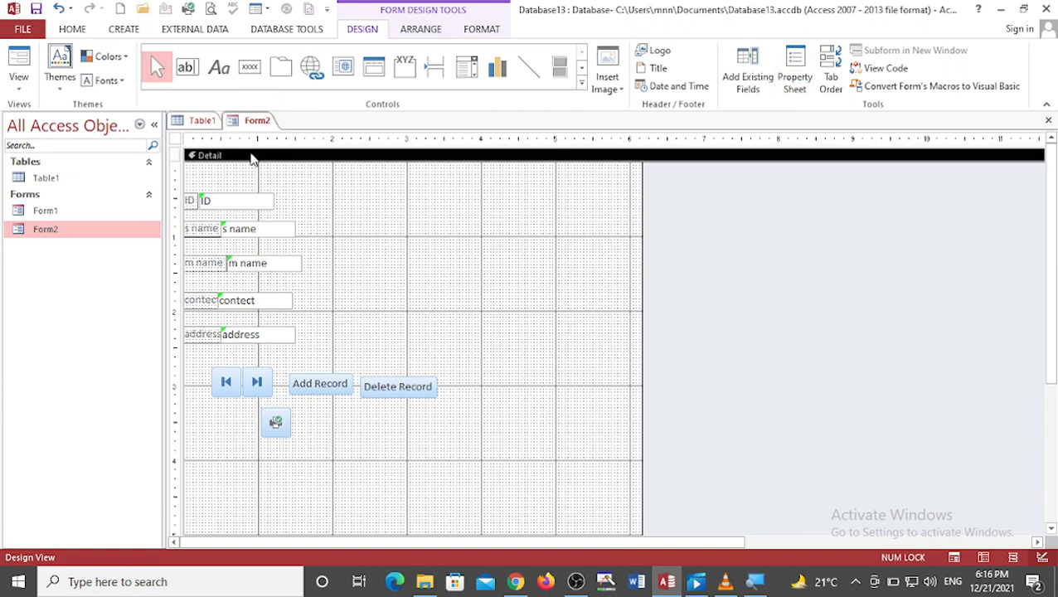
click(203, 122)
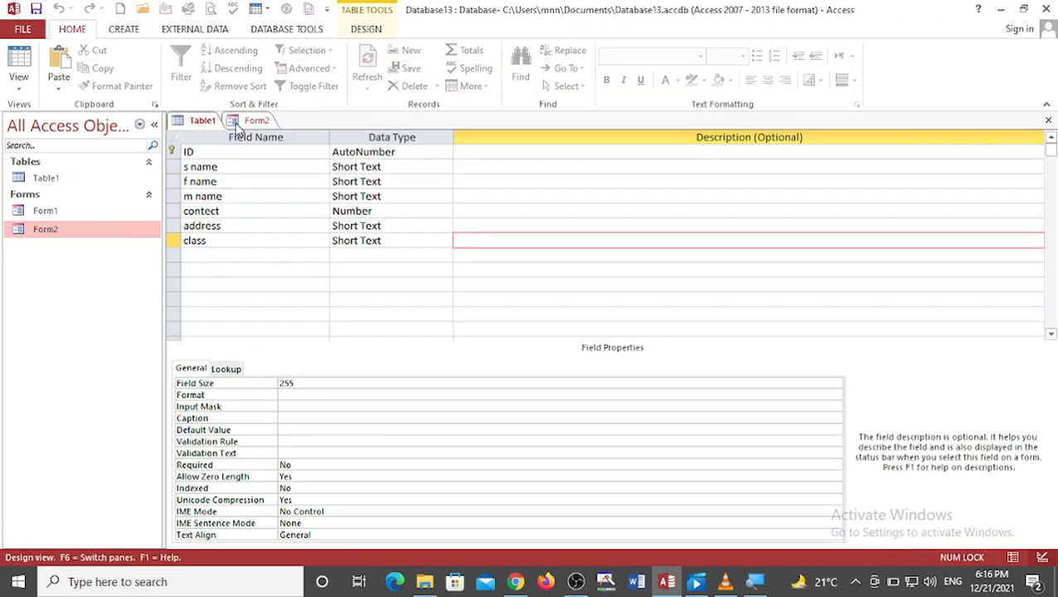
click(242, 122)
right_click(242, 122)
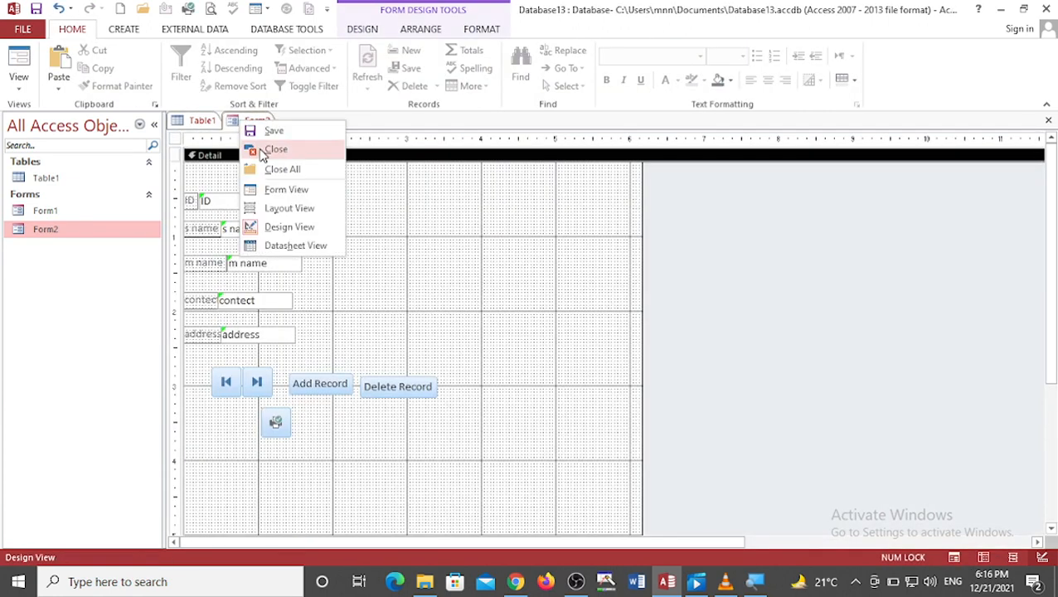
Step: Permanently delete Form1 from the navigation pane
click(60, 217)
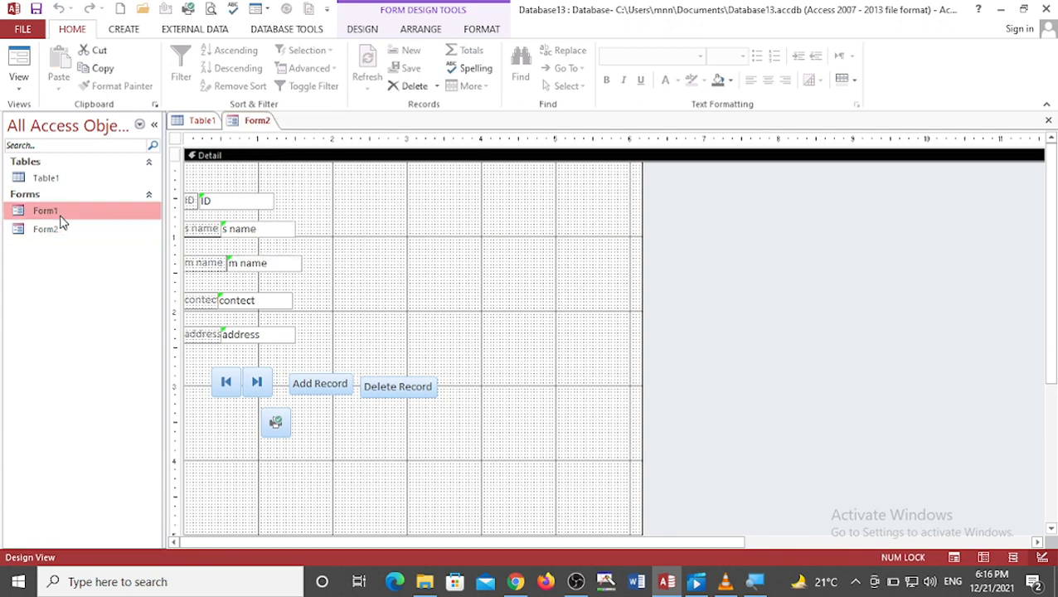
click(399, 86)
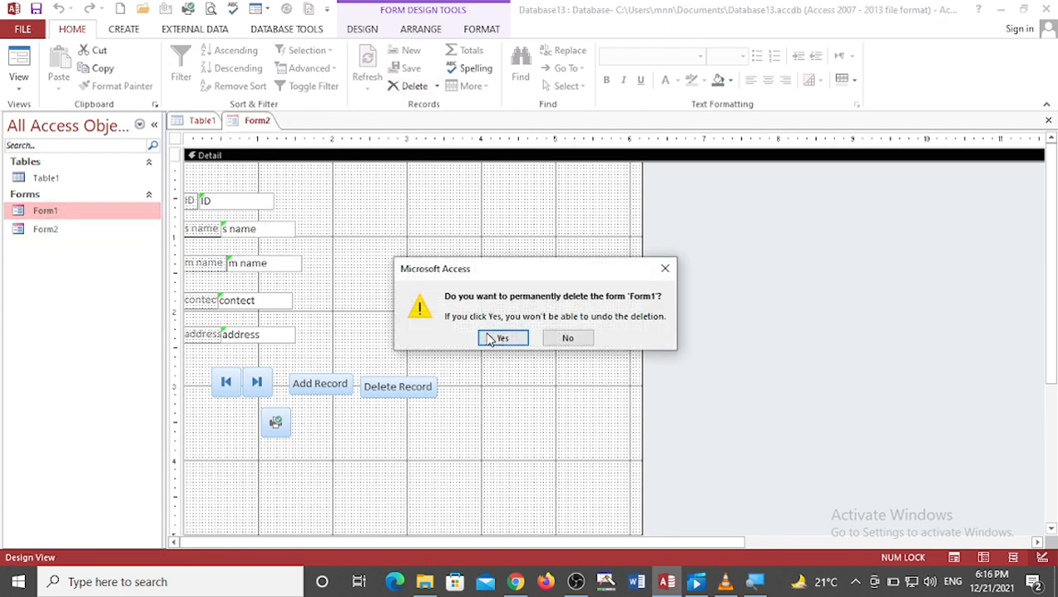
click(500, 337)
Step: Try twice to delete Form2 while it is still open
click(396, 86)
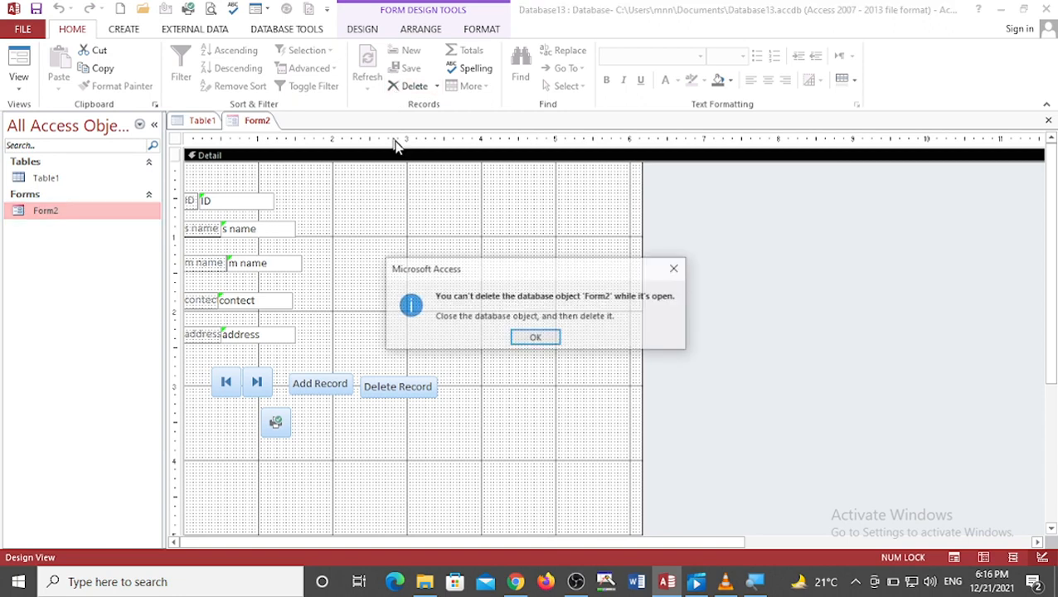
click(514, 338)
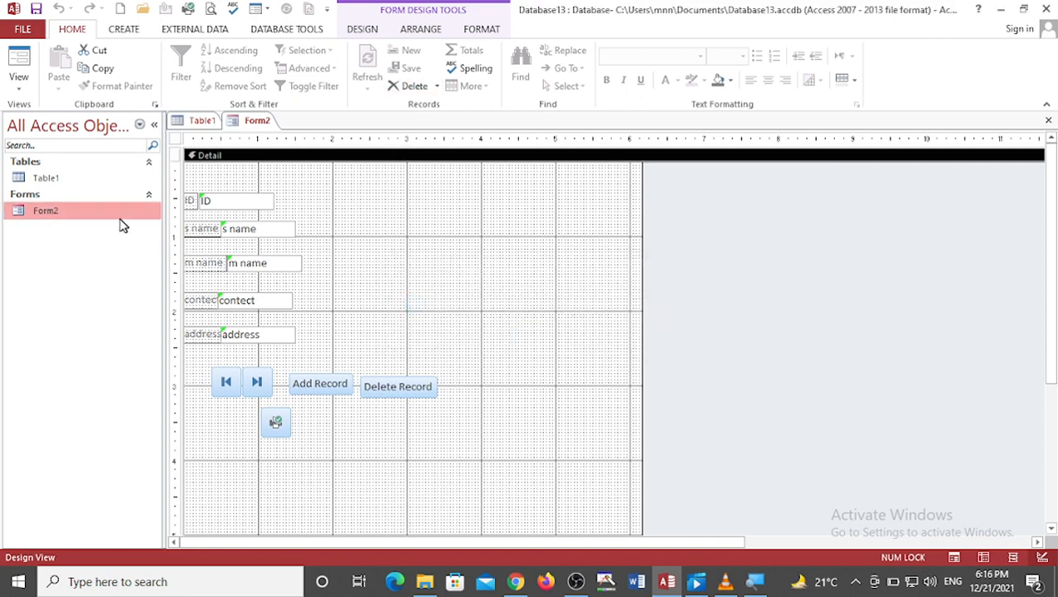
click(416, 86)
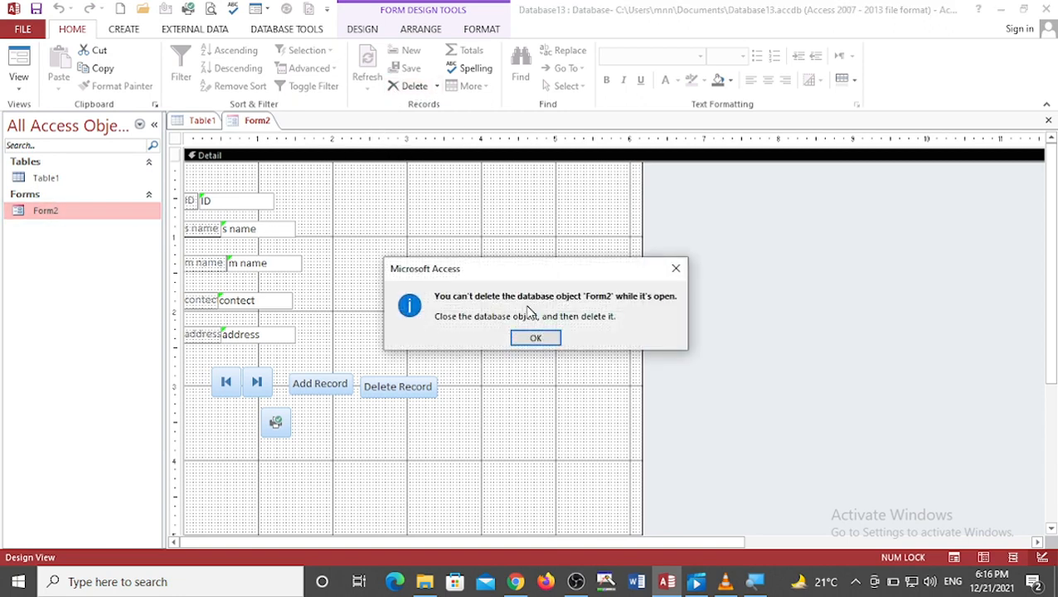
click(538, 338)
Step: Try to switch Form2 to Datasheet View
right_click(257, 122)
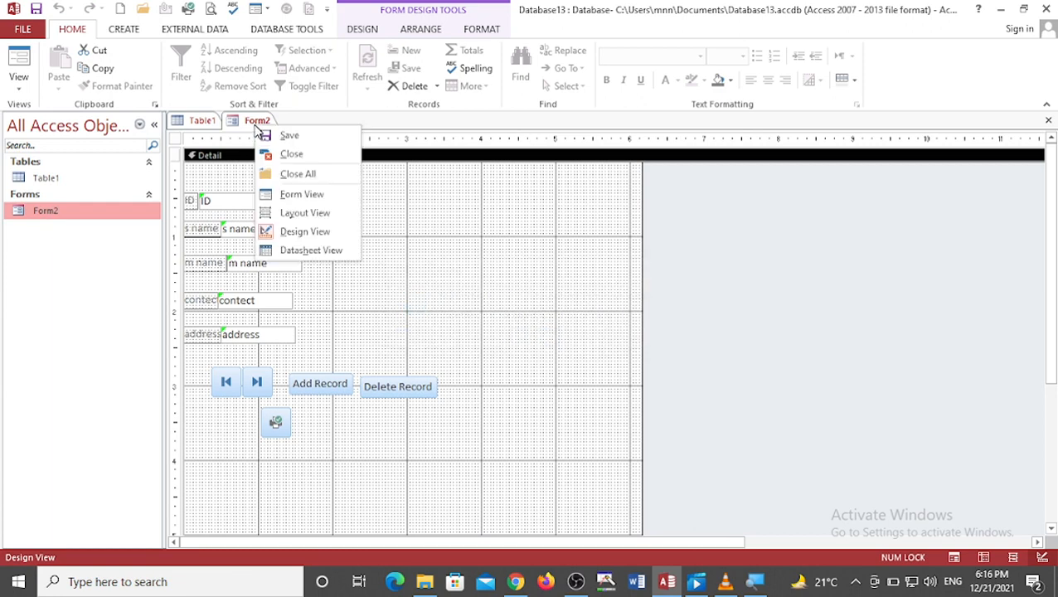
click(290, 250)
click(502, 333)
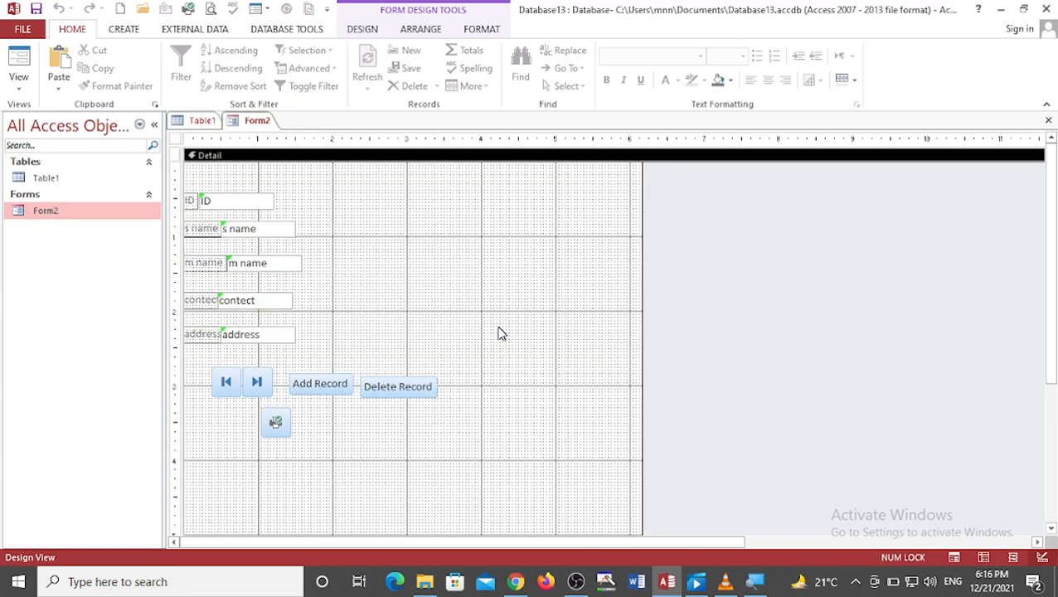
Step: Close Form2 and permanently delete it from the navigation pane
right_click(242, 121)
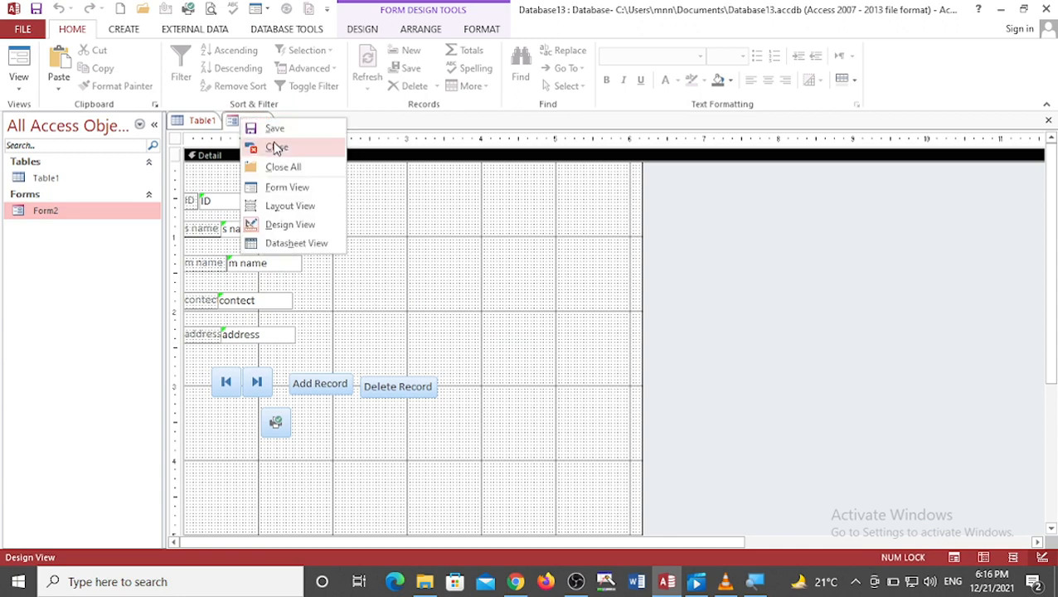
click(276, 148)
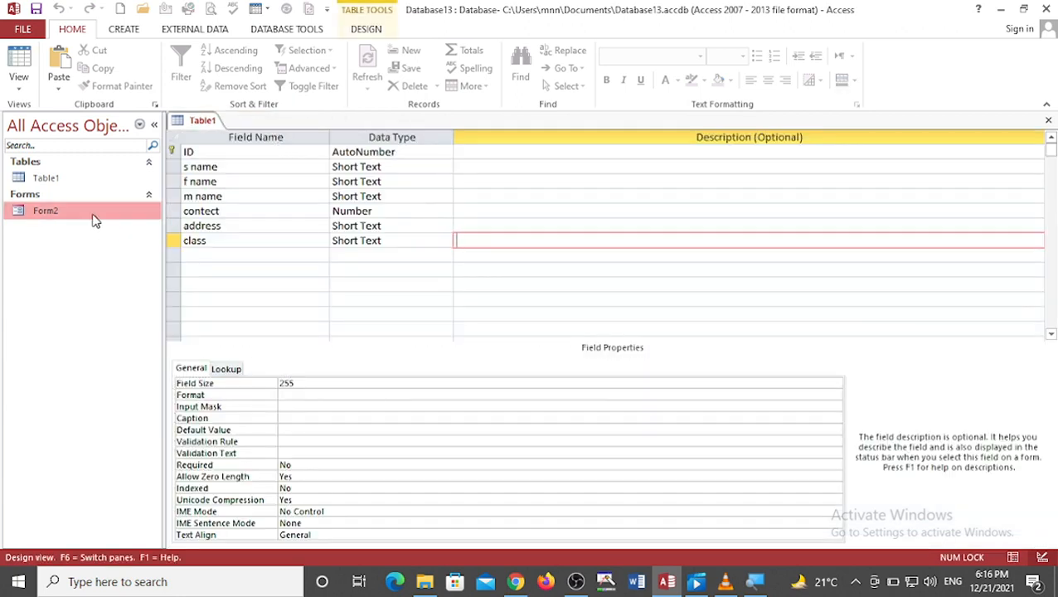
right_click(95, 214)
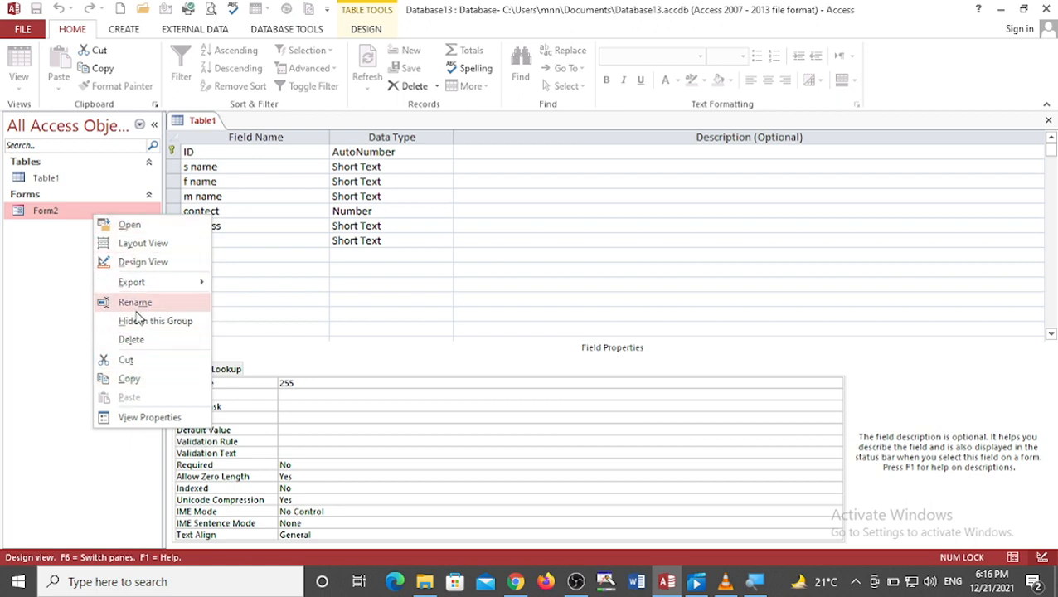
click(135, 339)
click(503, 339)
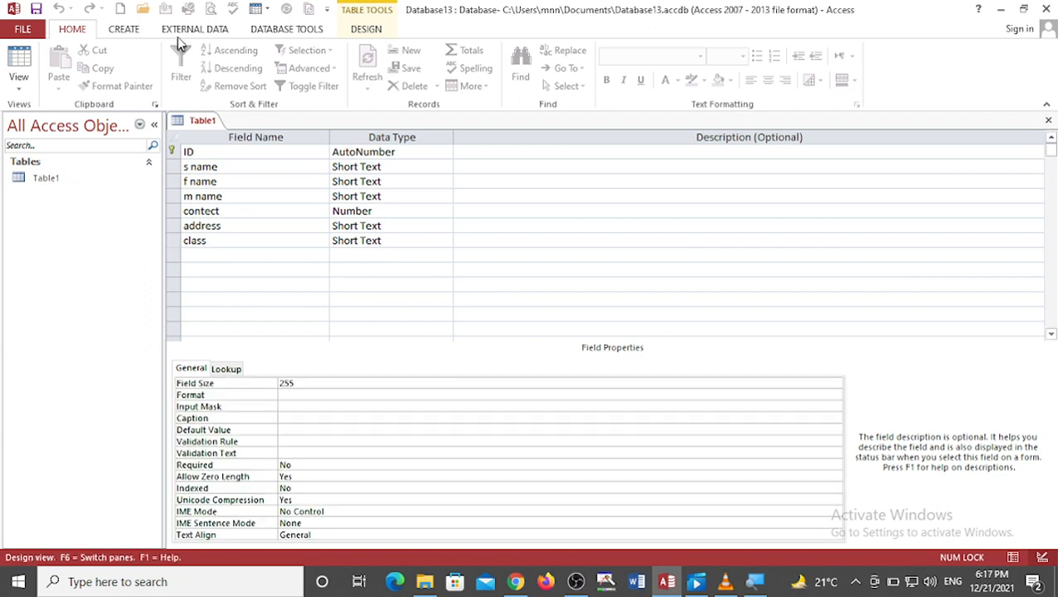
Step: Create a blank form, try to add the ID field from Table1, and close the field list
click(124, 29)
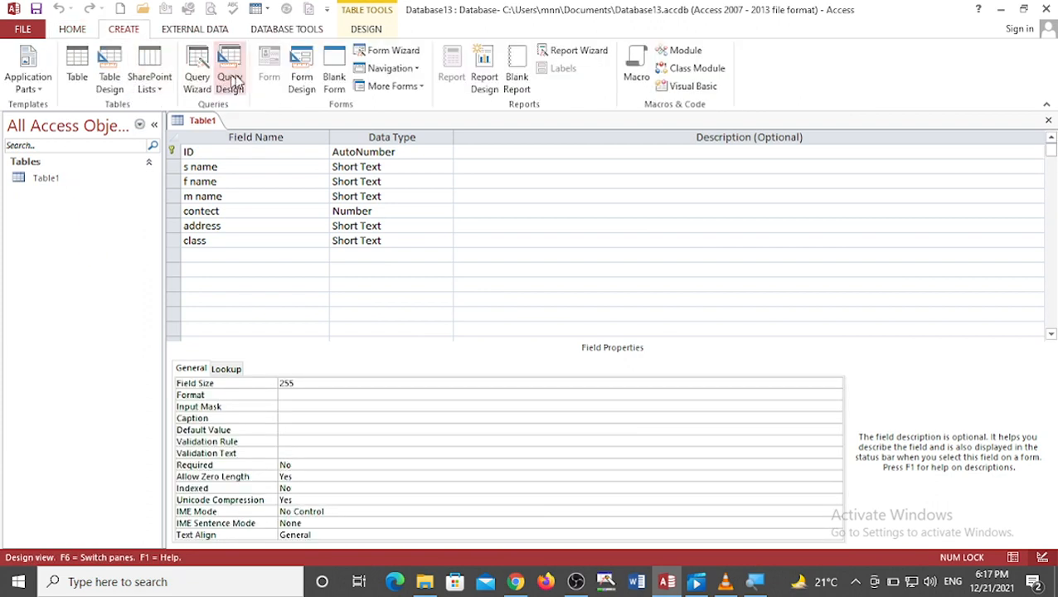
click(334, 83)
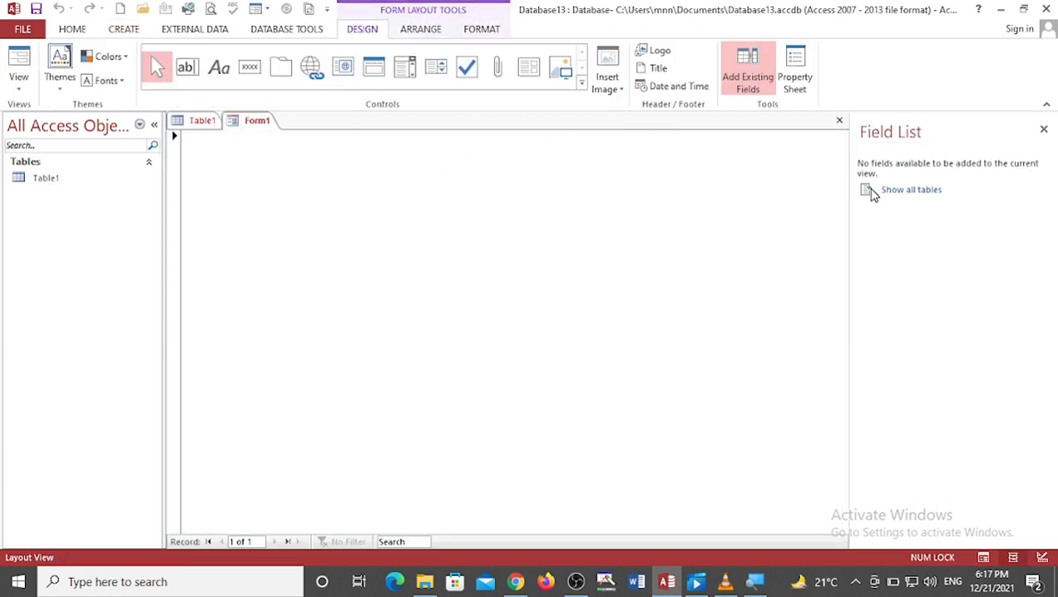
click(882, 193)
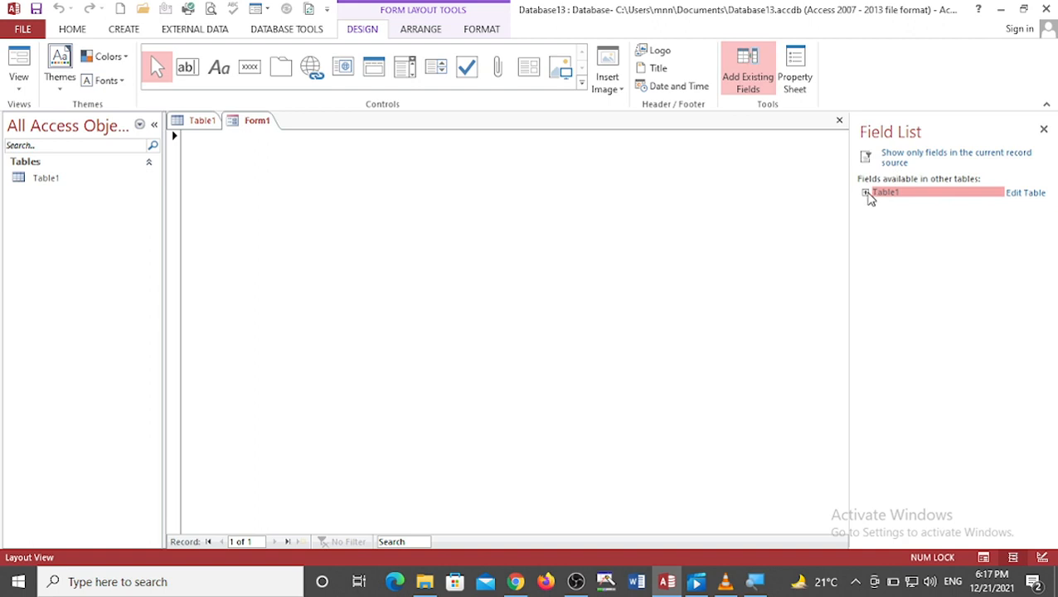
click(866, 193)
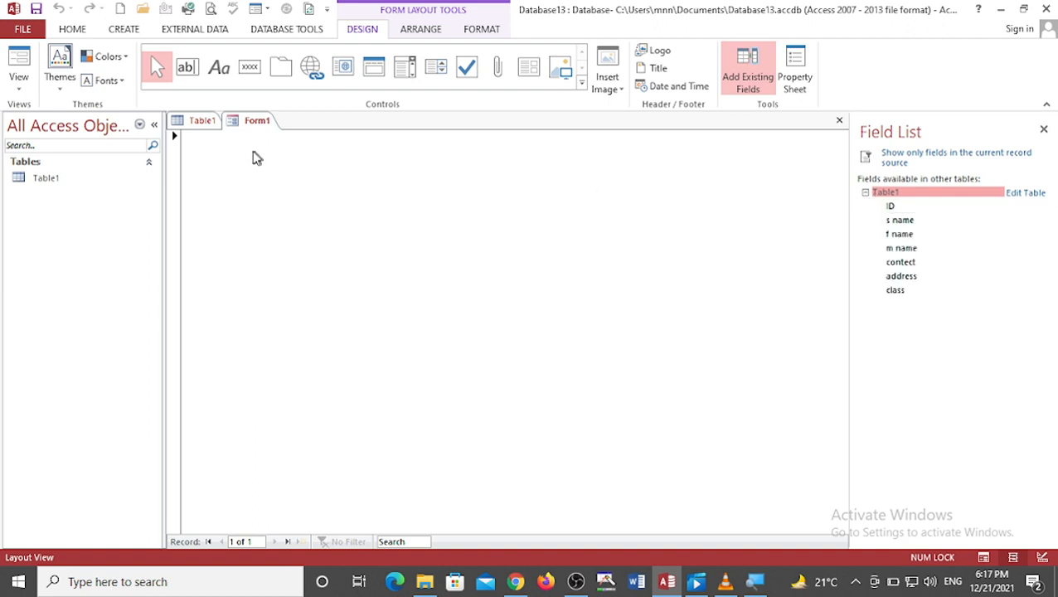
drag(889, 207, 278, 195)
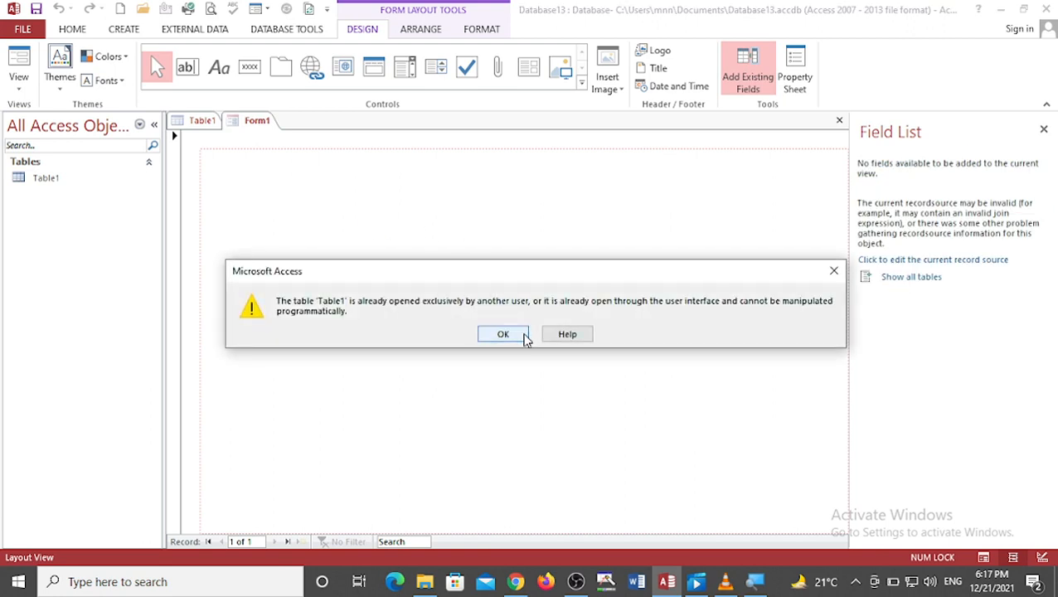
click(522, 333)
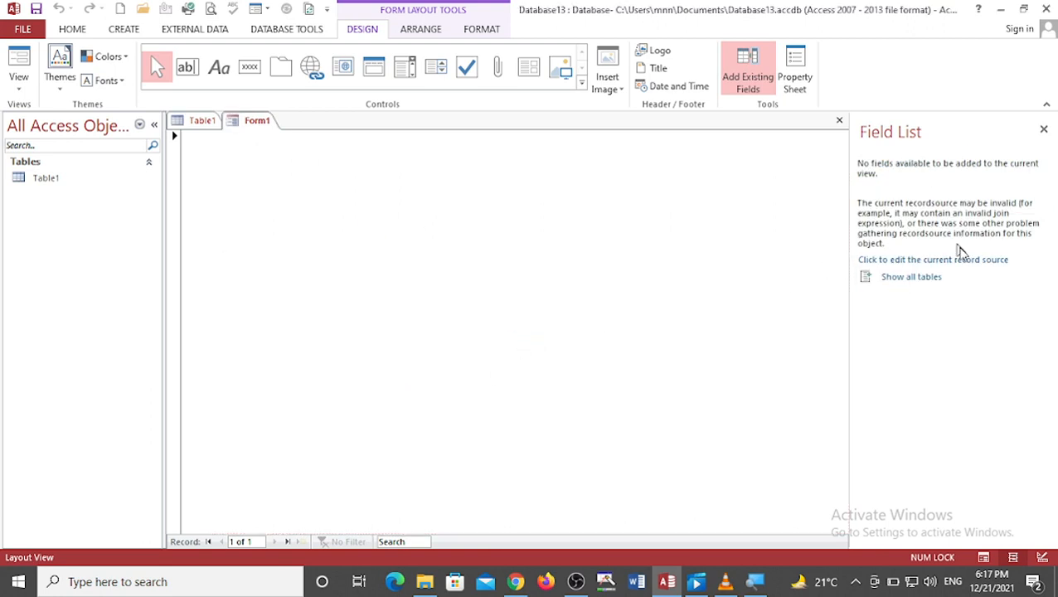
click(1043, 130)
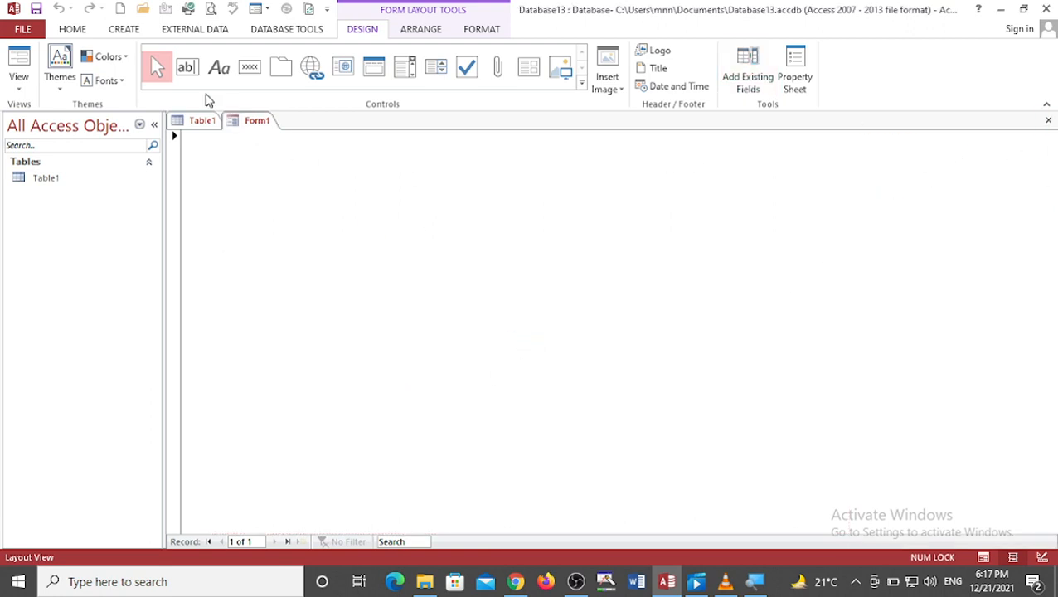
Step: Create a new form in Form Design and open the form's property sheet
click(412, 30)
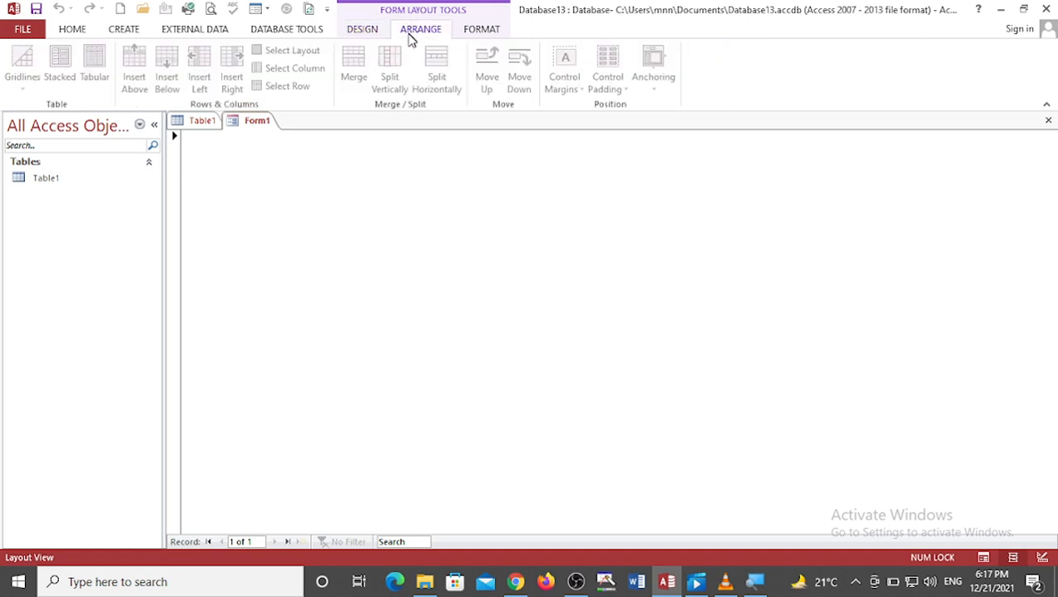
click(123, 30)
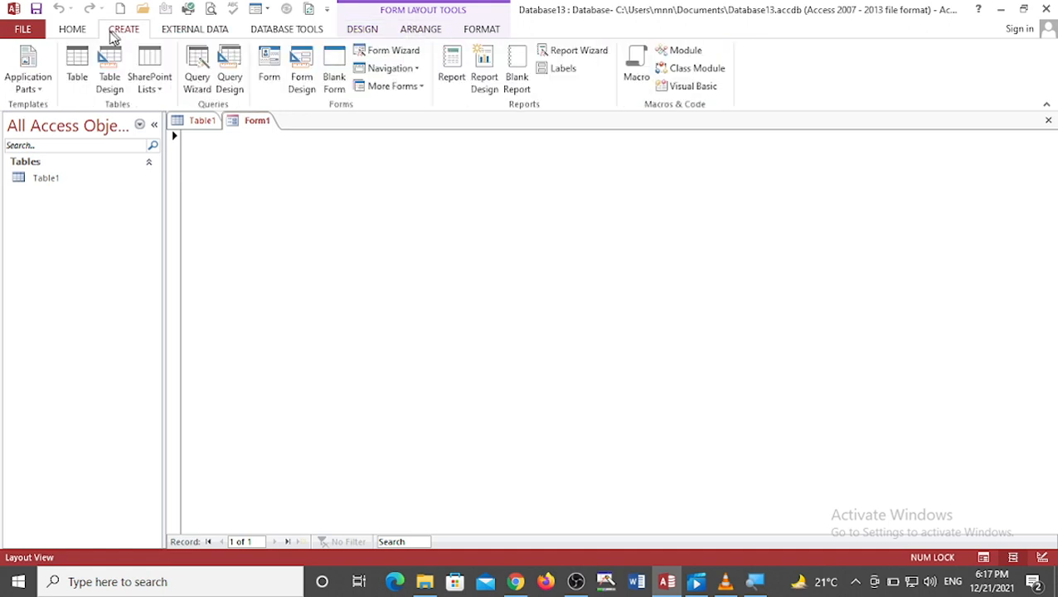
click(302, 83)
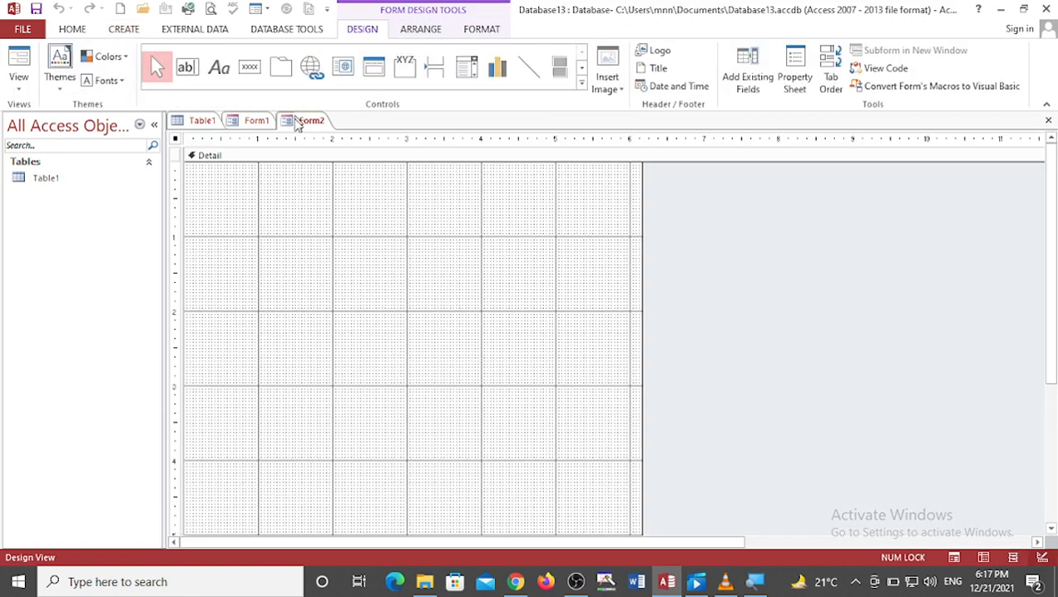
right_click(176, 146)
click(219, 279)
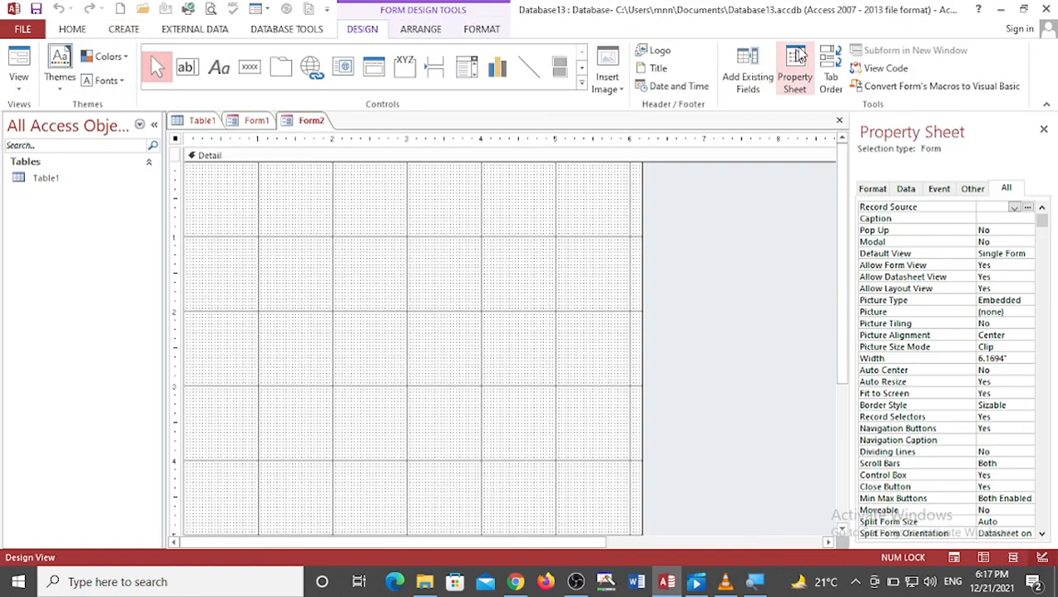
Step: Add the ID field from Table1 to the form's Detail section
click(749, 73)
click(894, 194)
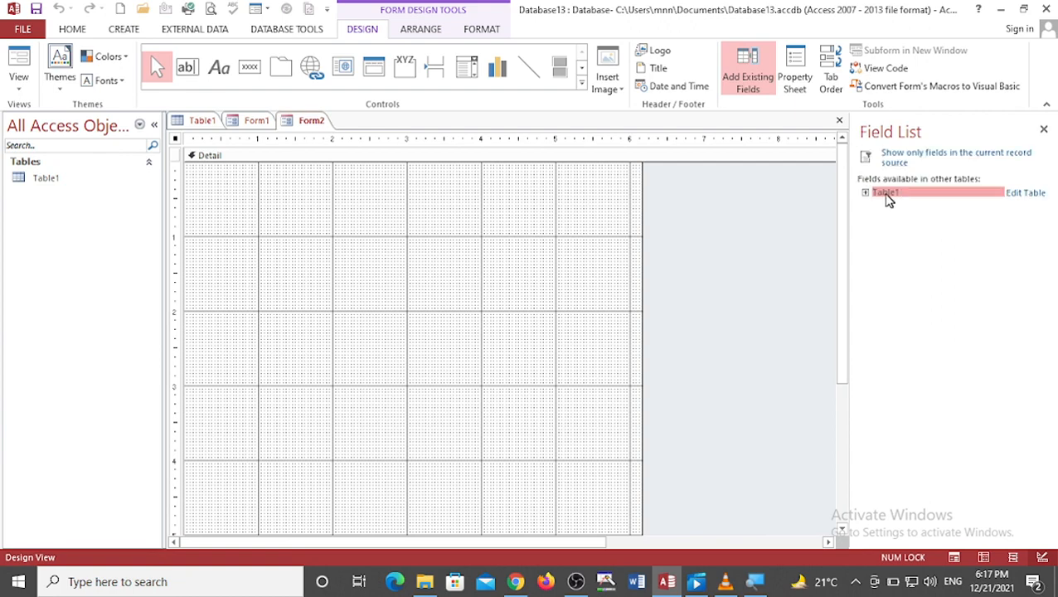
click(866, 194)
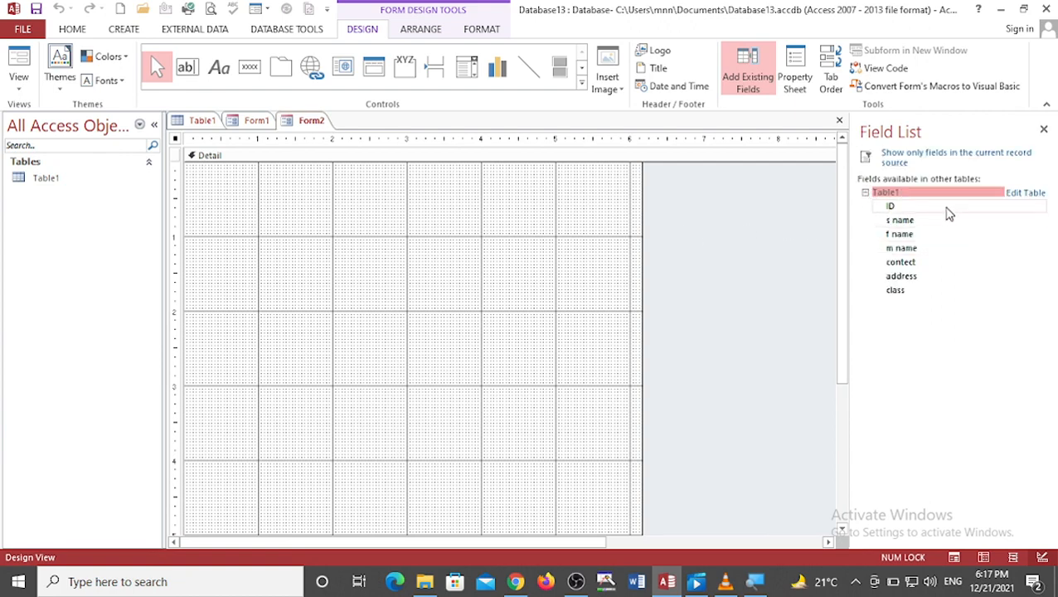
drag(946, 208, 279, 197)
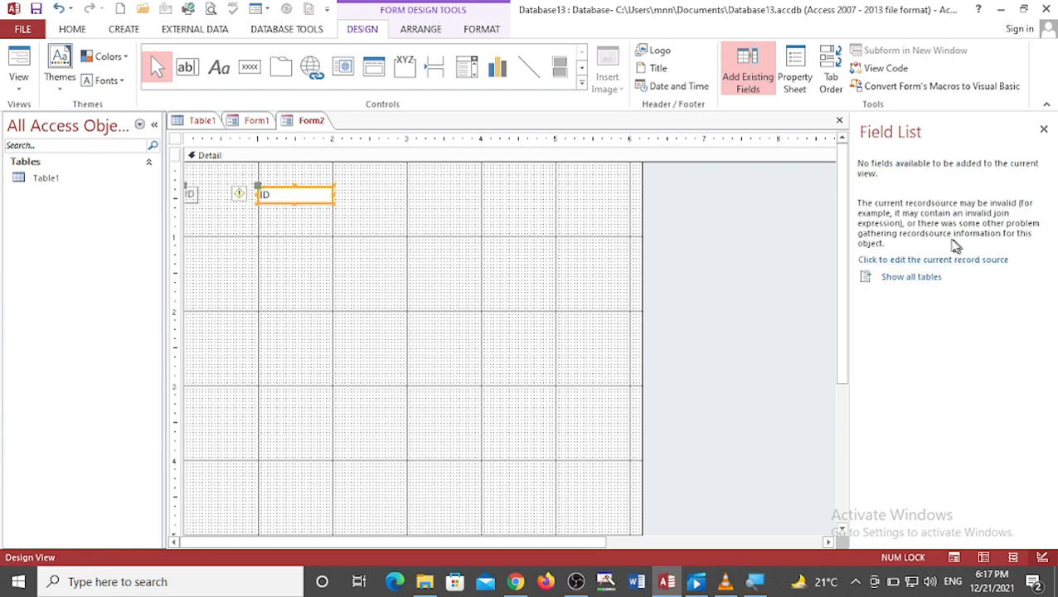
Step: Show all tables in the field list, expand Table1, and try to drag the s name and contect fields onto the form
click(912, 278)
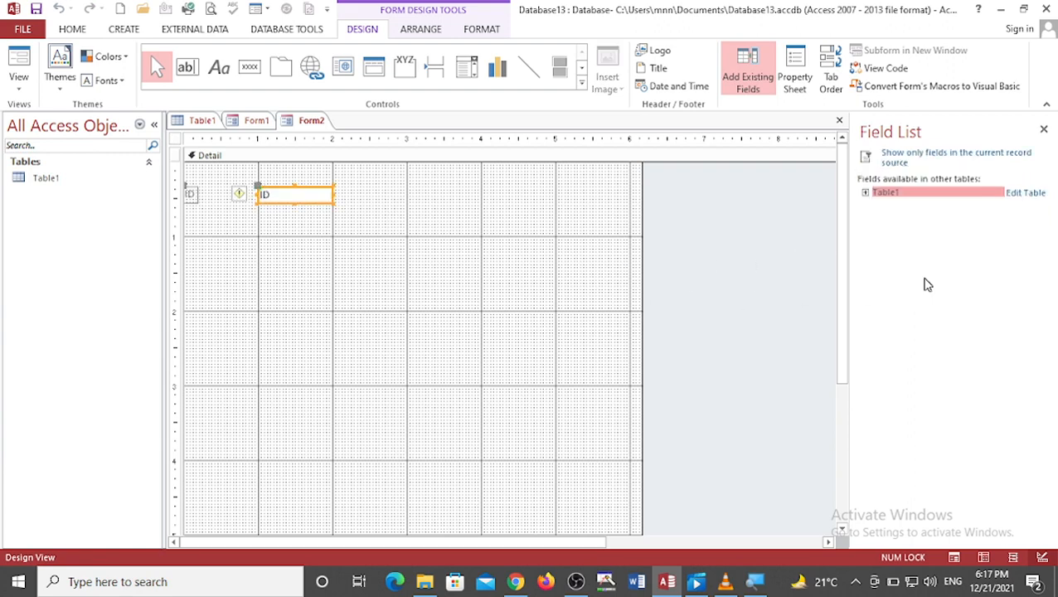
click(865, 193)
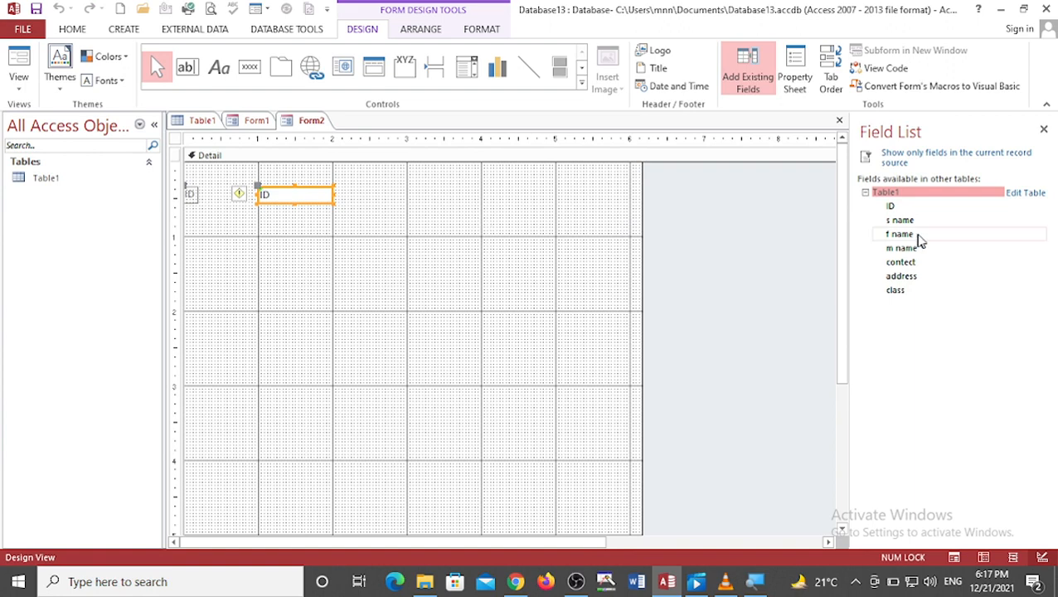
drag(918, 220, 472, 270)
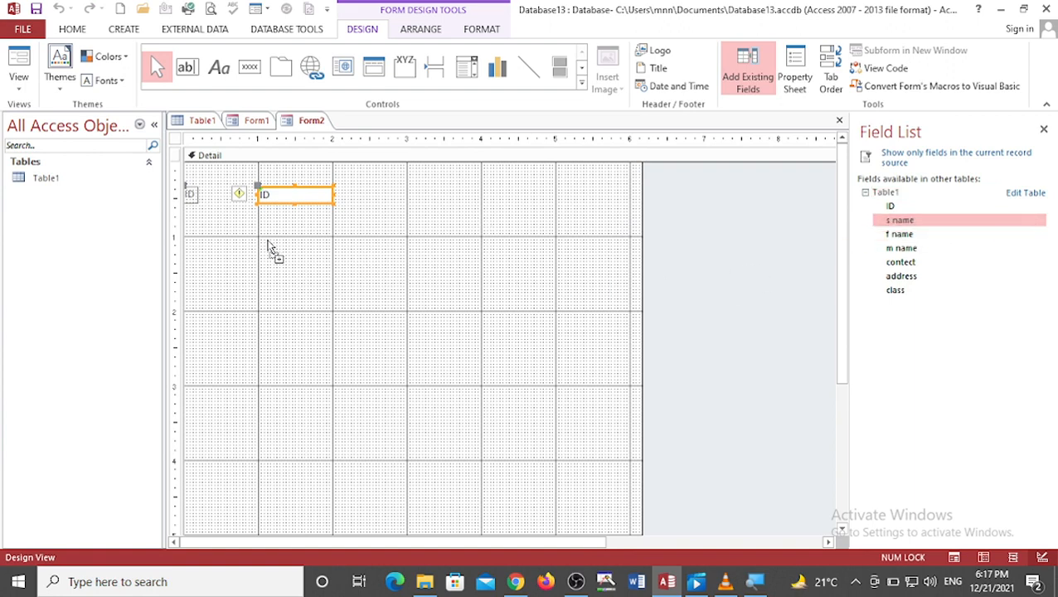
drag(268, 247, 269, 246)
click(551, 358)
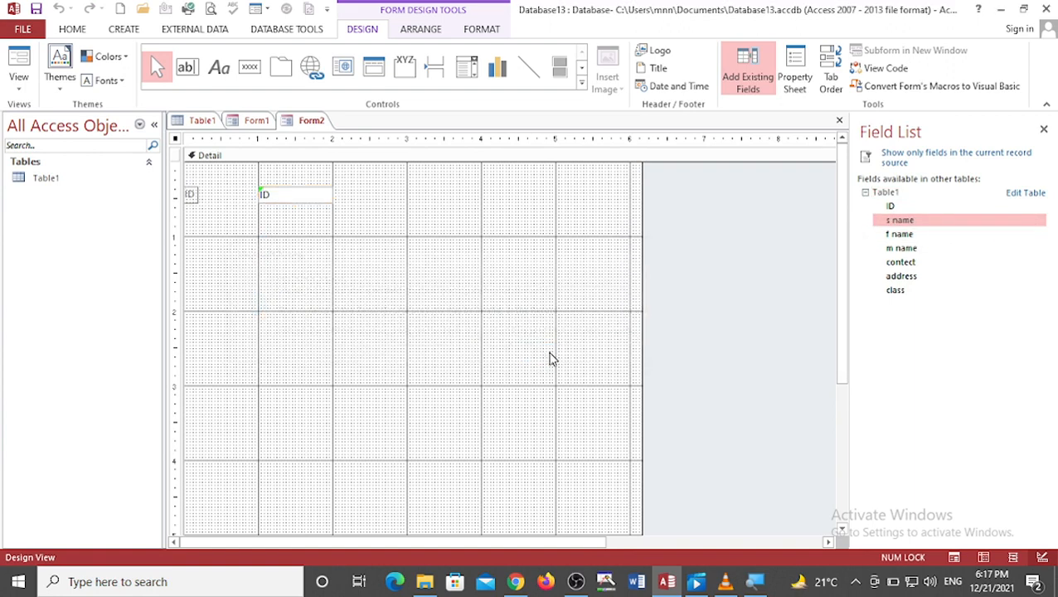
drag(912, 262, 490, 266)
click(534, 353)
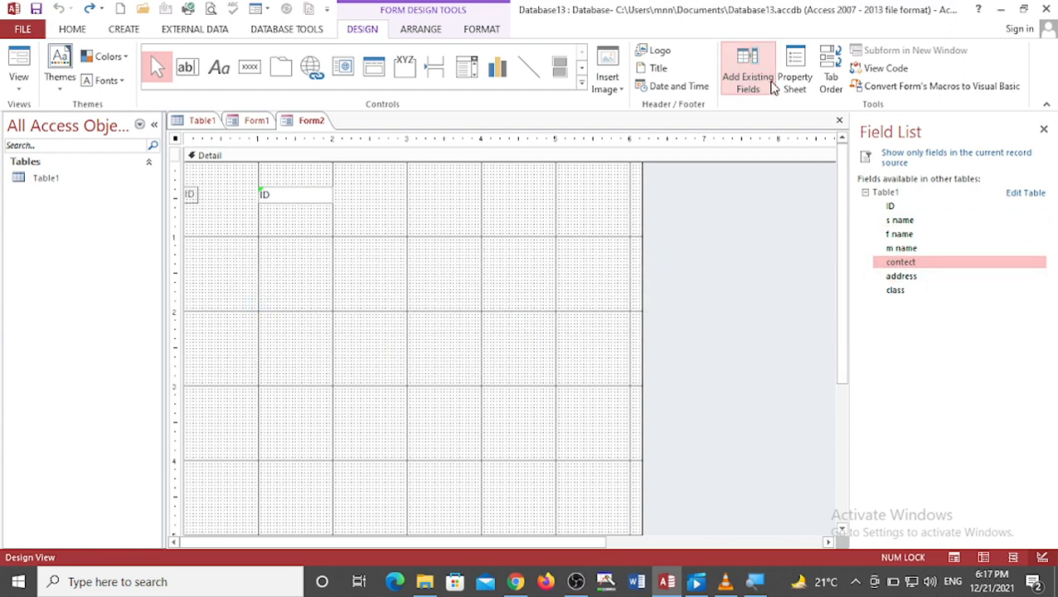
Step: Open the form's property sheet and save the form under the name Form2
click(794, 79)
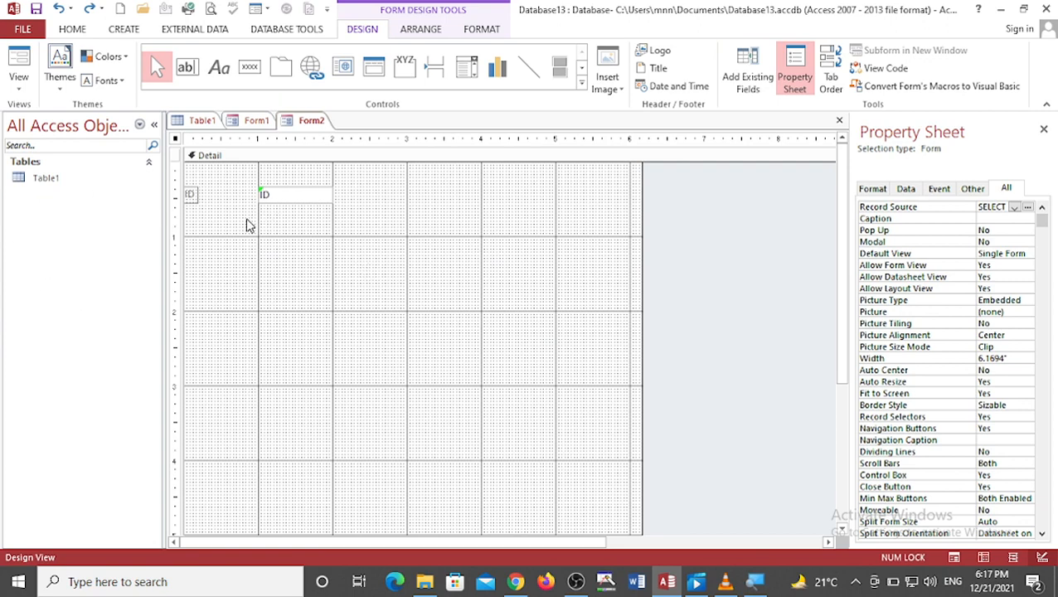
key(ctrl+s)
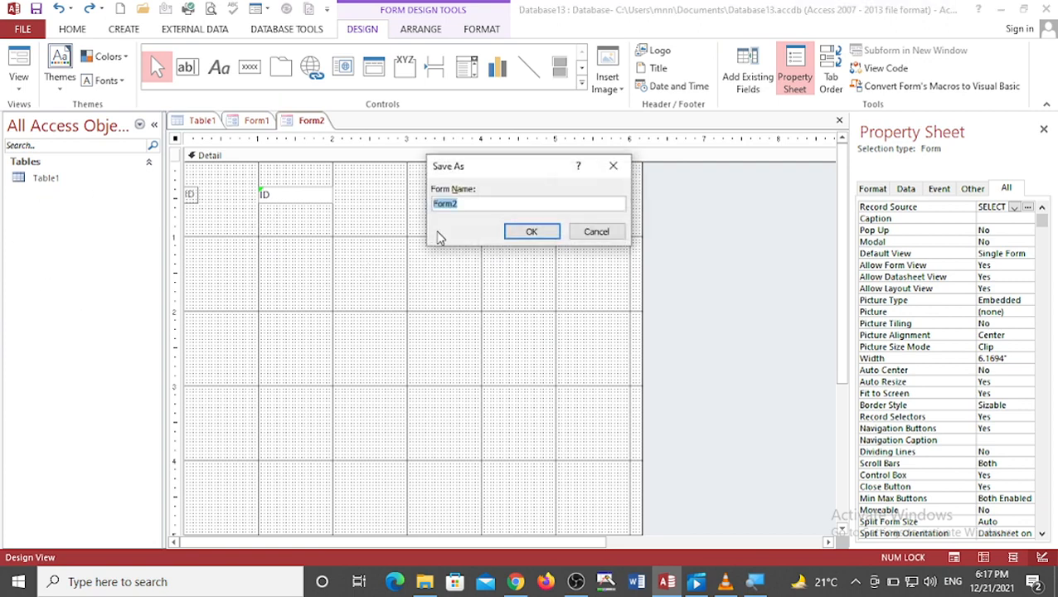
click(517, 231)
Step: Try to open Form2 from the navigation pane, then close Access after it stops responding
right_click(83, 220)
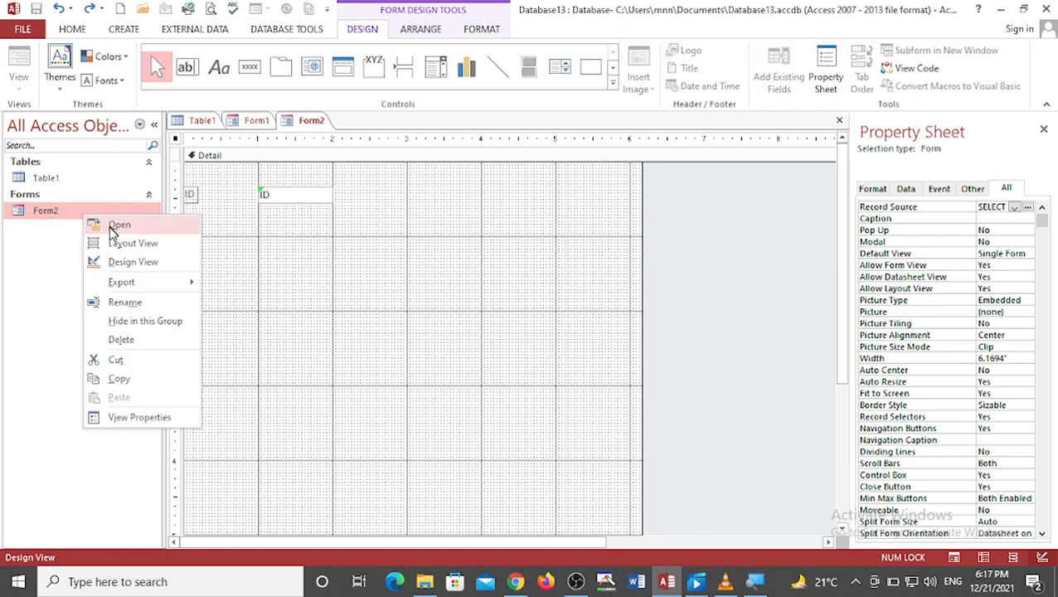
click(114, 232)
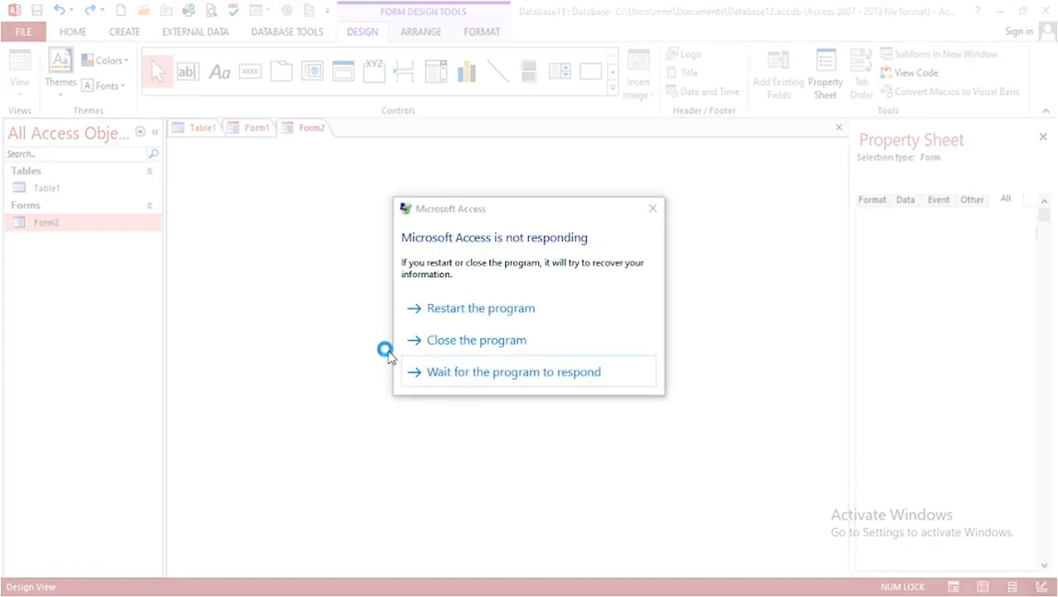
click(652, 209)
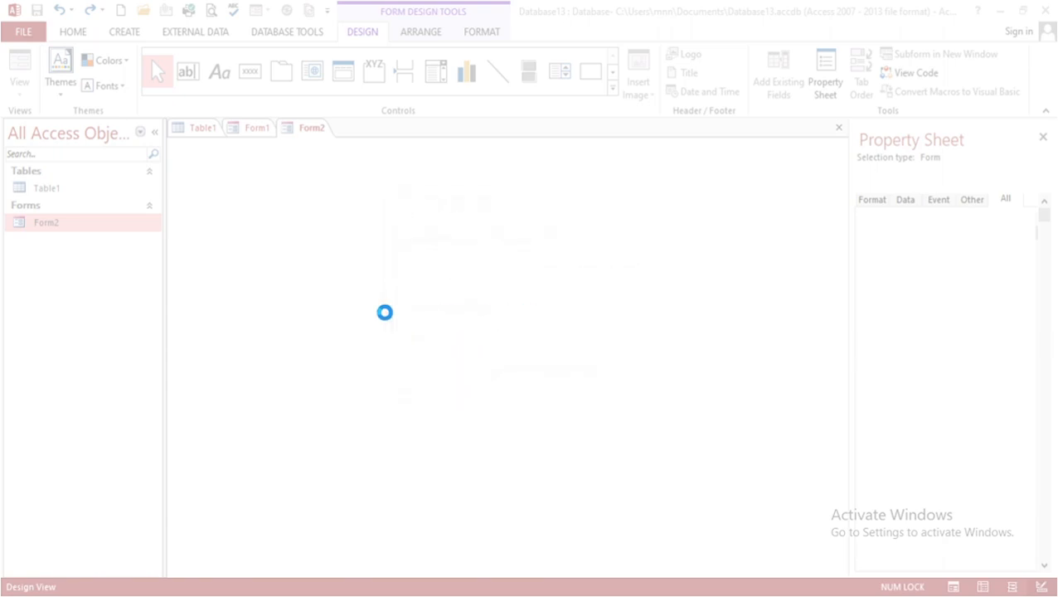
key(super)
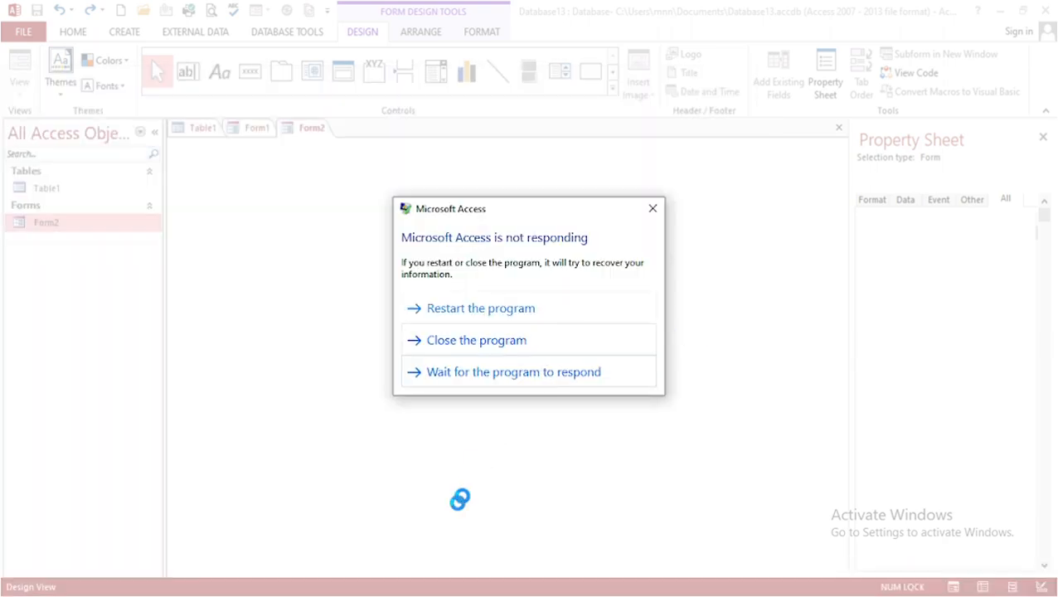
click(467, 345)
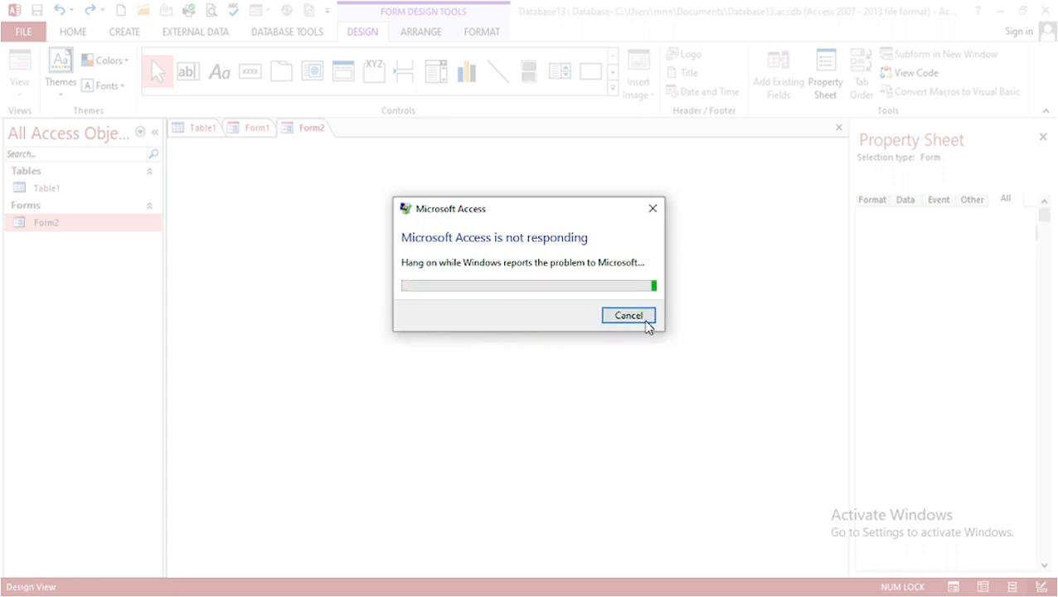
key(super)
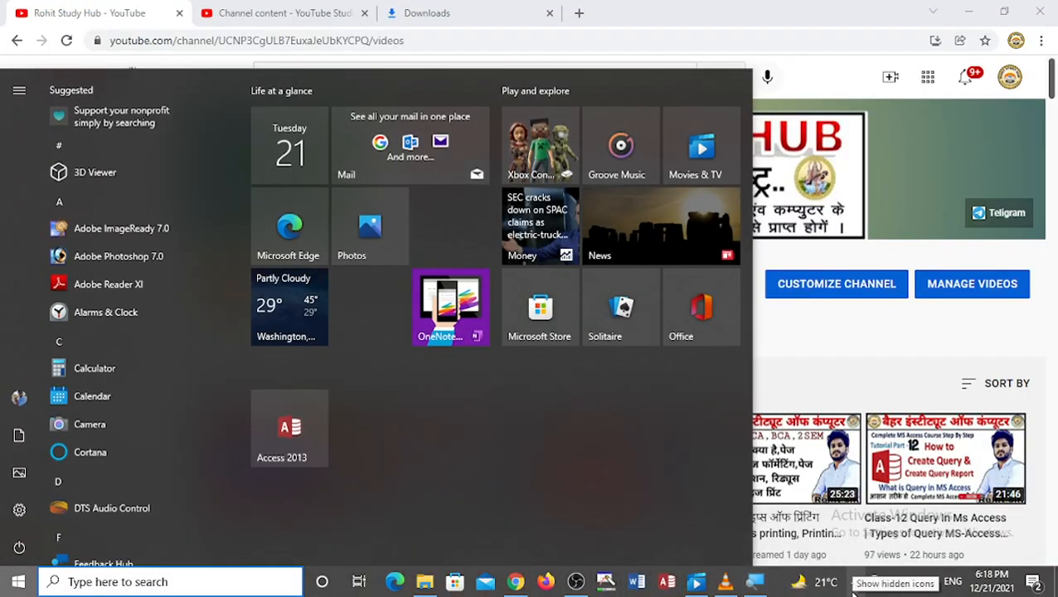
click(857, 582)
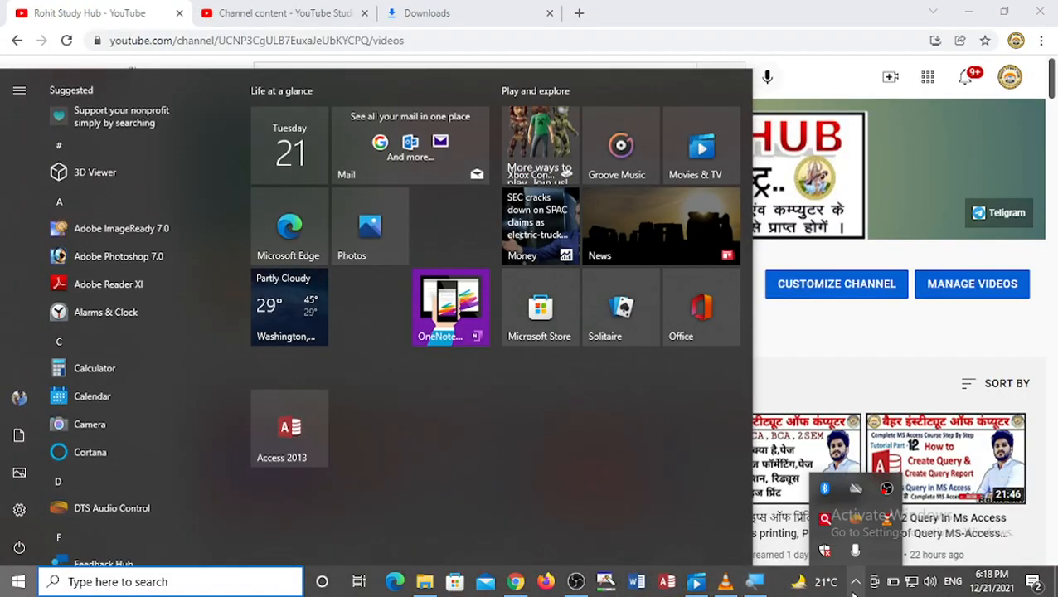
right_click(886, 491)
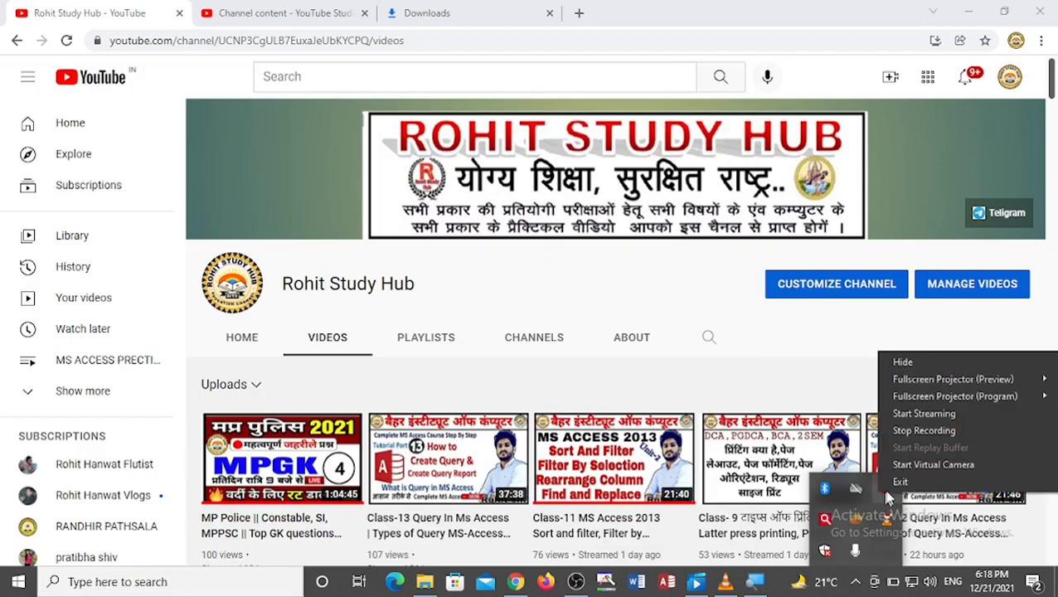